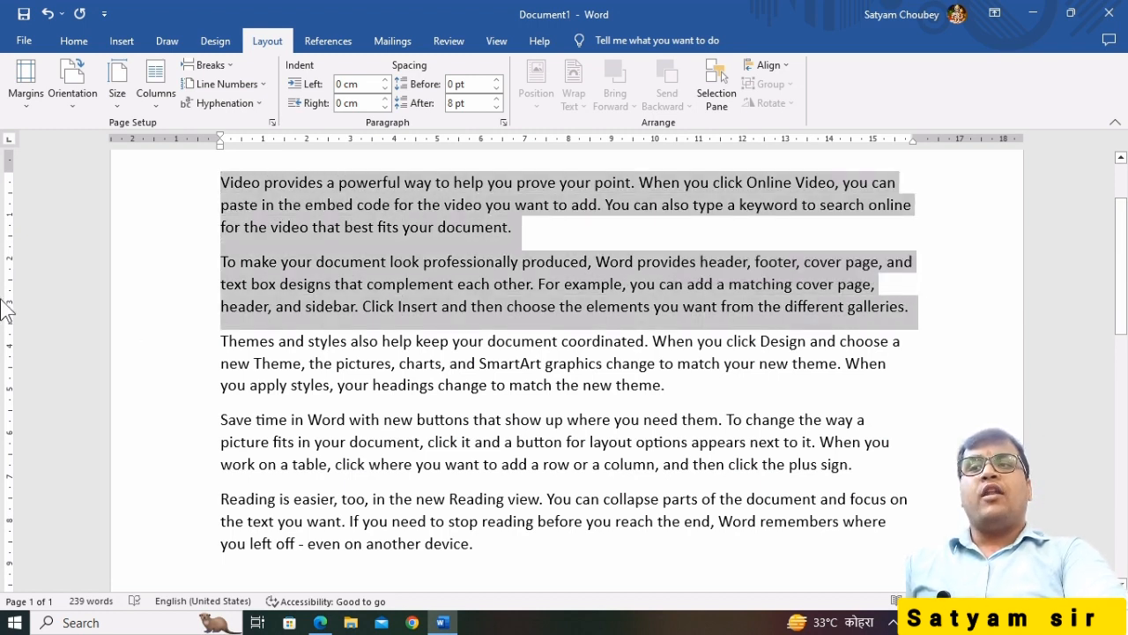
Arrange the first two paragraphs in two columns and highlight the text of each column
click(156, 104)
click(178, 180)
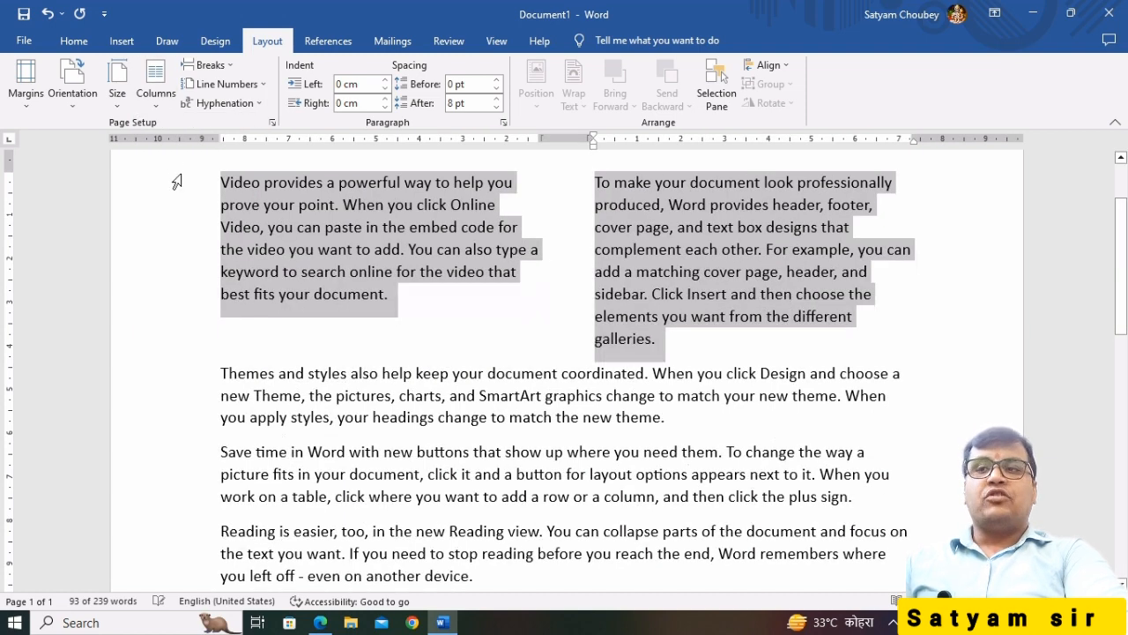
click(453, 368)
scroll(464, 308, up, 1)
click(463, 305)
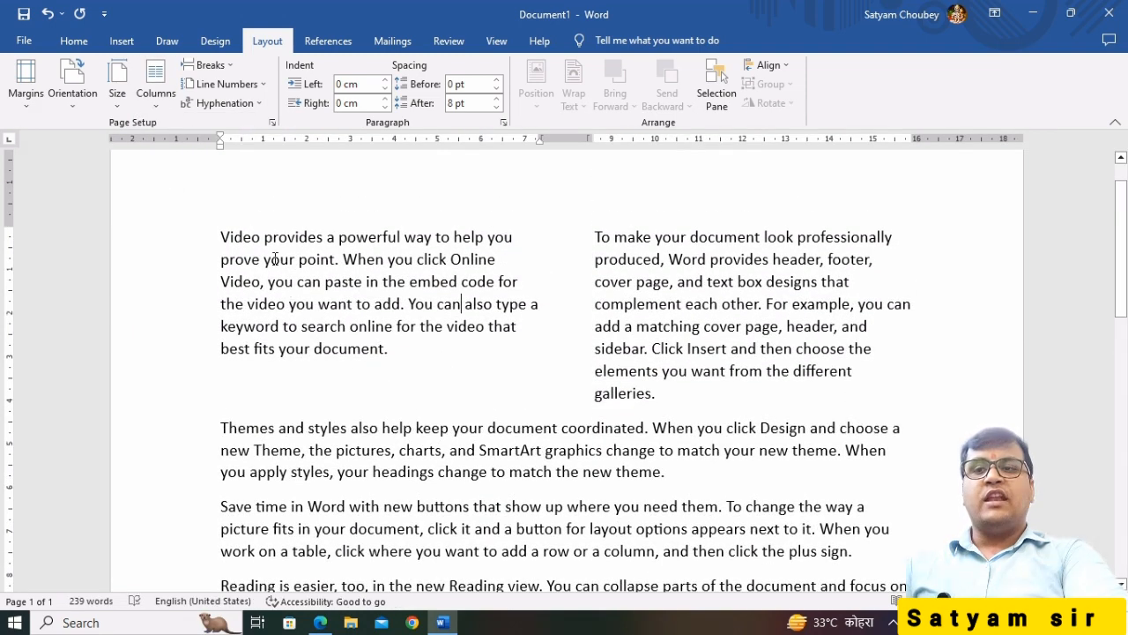
drag(218, 234, 406, 346)
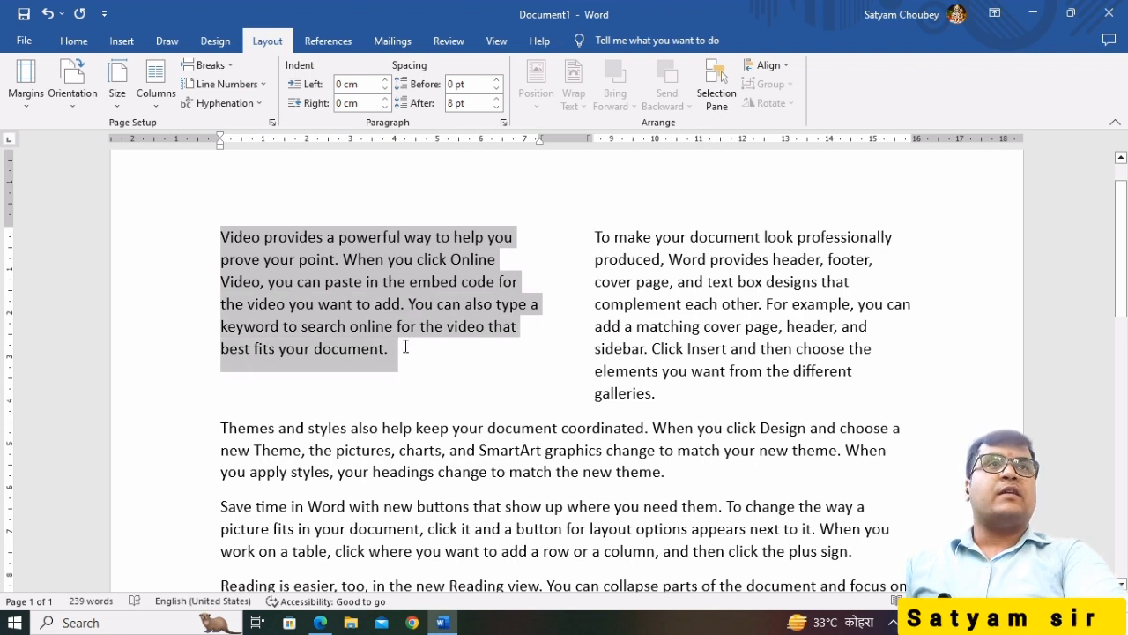
drag(592, 236, 689, 391)
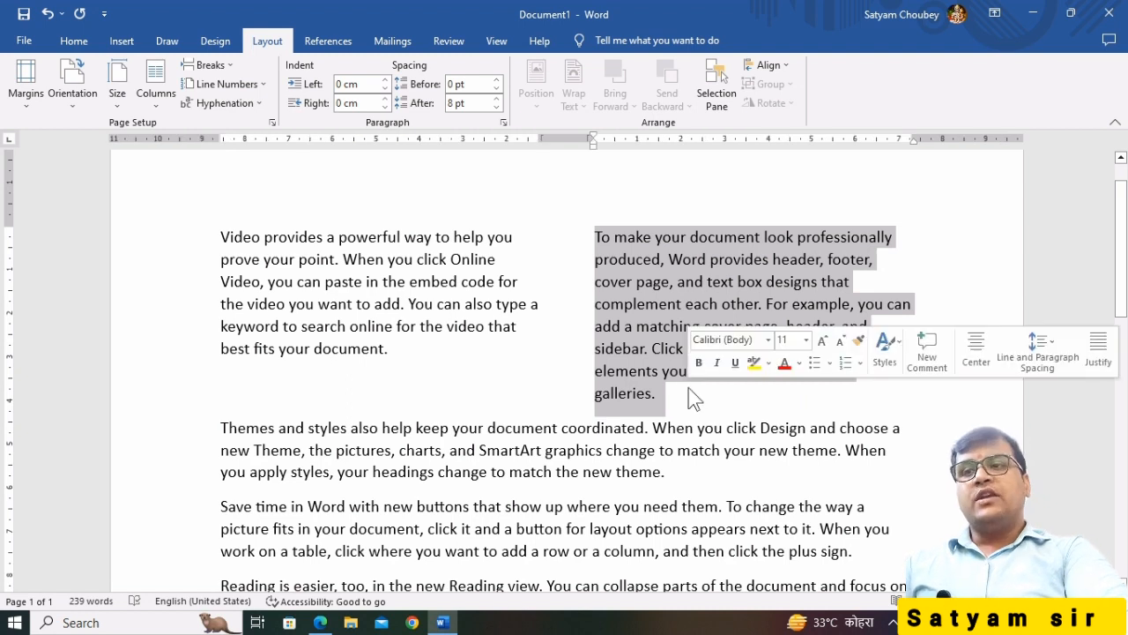
click(342, 338)
Undo the two-column layout of the first two paragraphs
drag(217, 237, 723, 450)
key(ctrl+z)
key(ctrl+z)
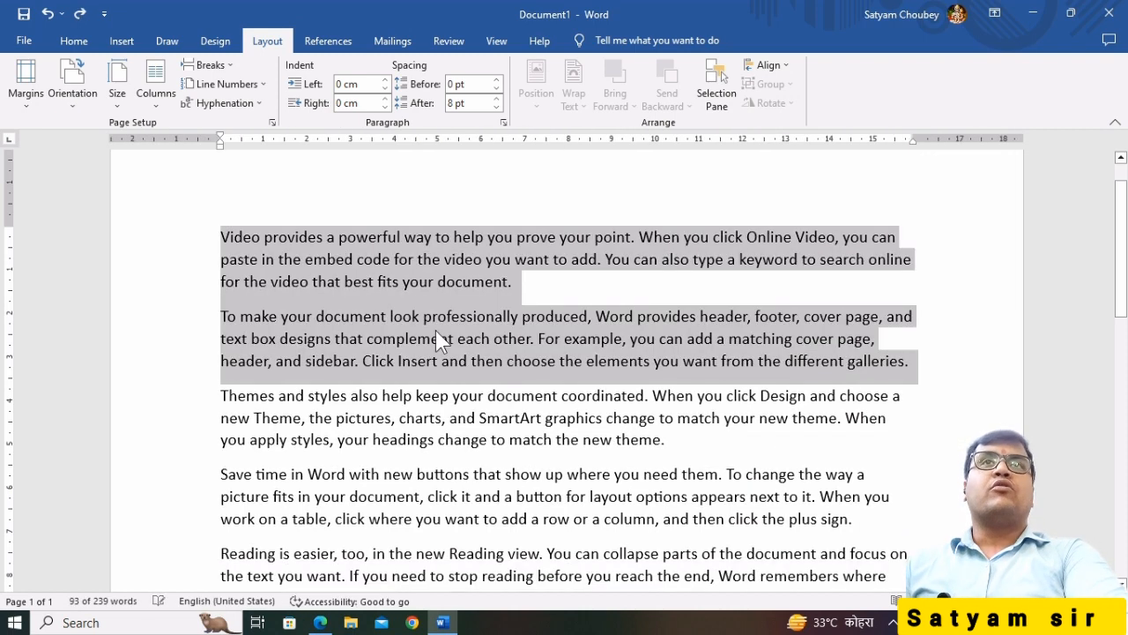
Arrange the whole document's text in three columns
click(439, 339)
key(ctrl+a)
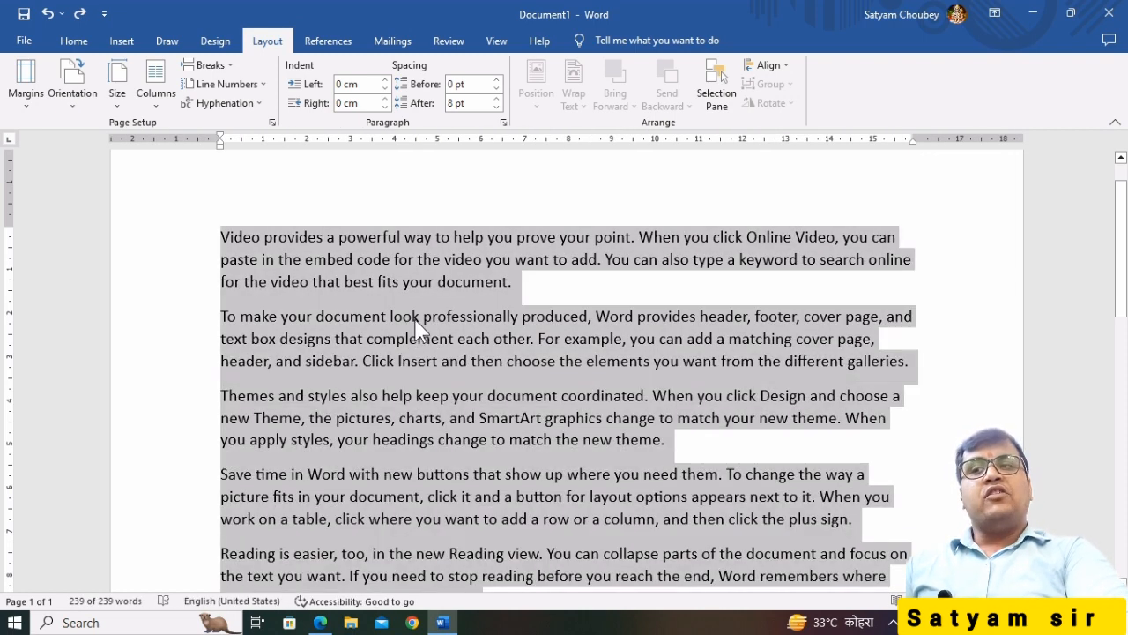
click(156, 93)
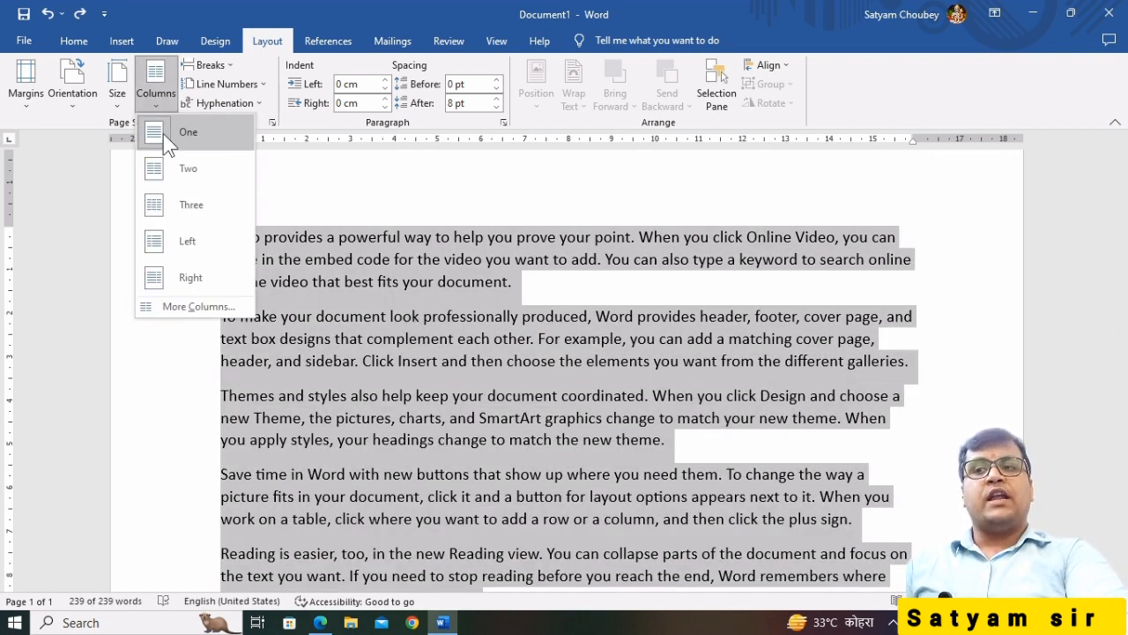
click(185, 207)
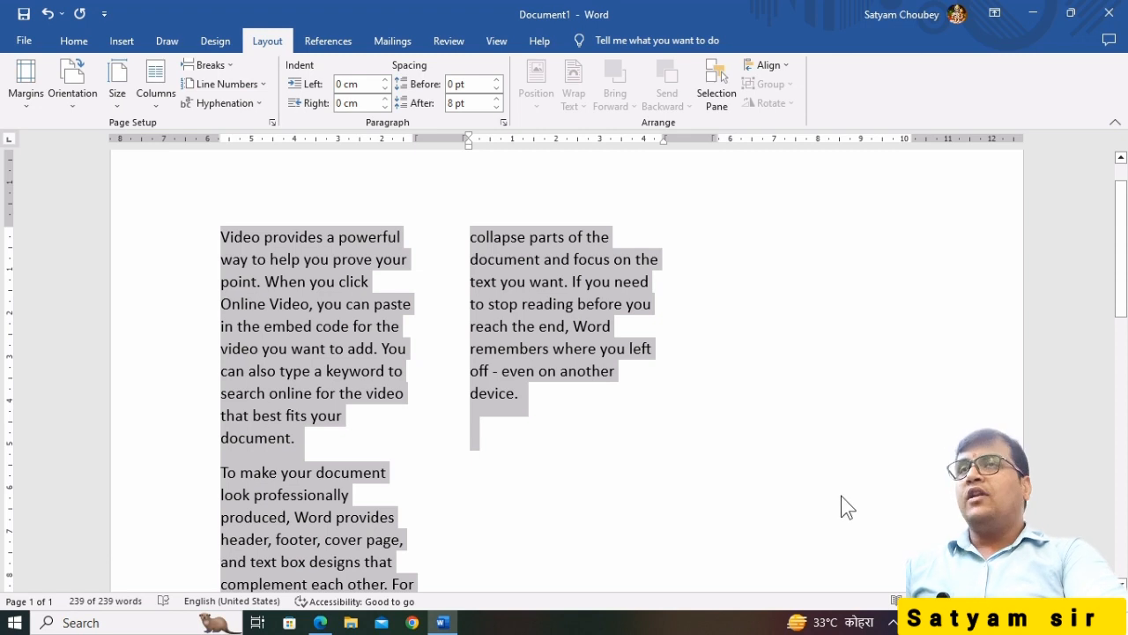
Add more sample paragraphs after the last paragraph with the formula =rand()
click(519, 393)
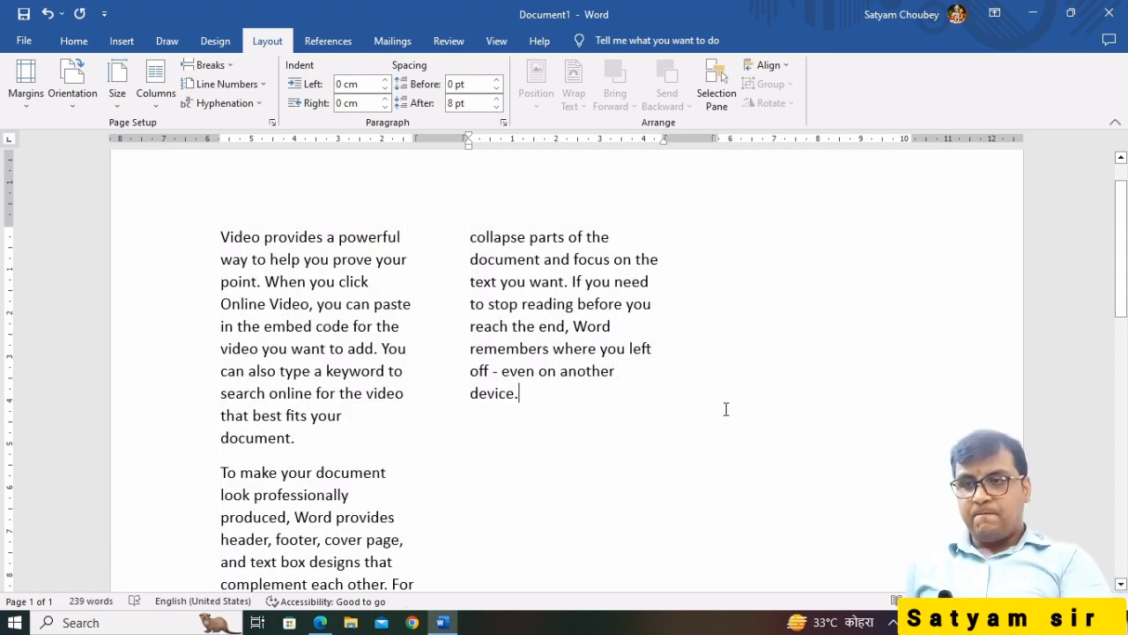
key(Return)
text(=rand())
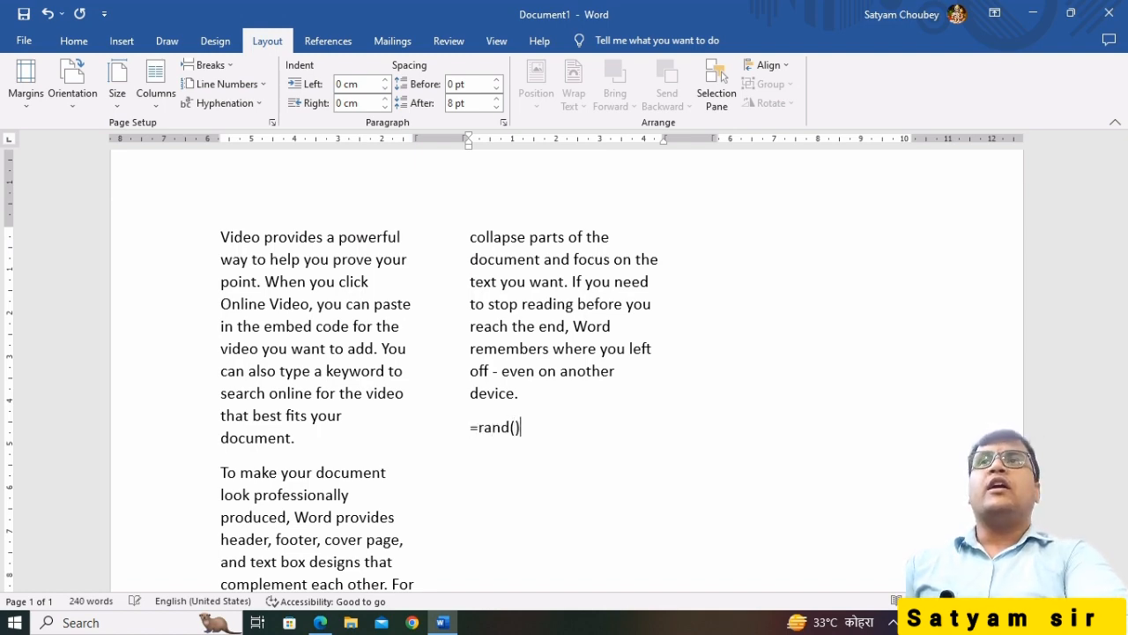
key(Return)
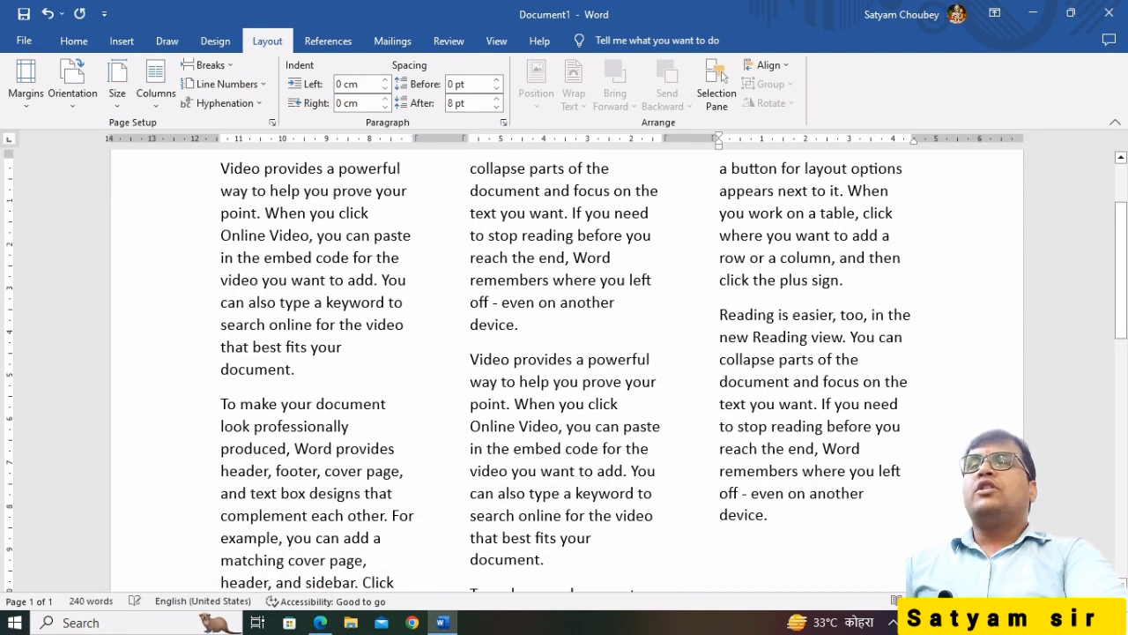
scroll(725, 401, up, 3)
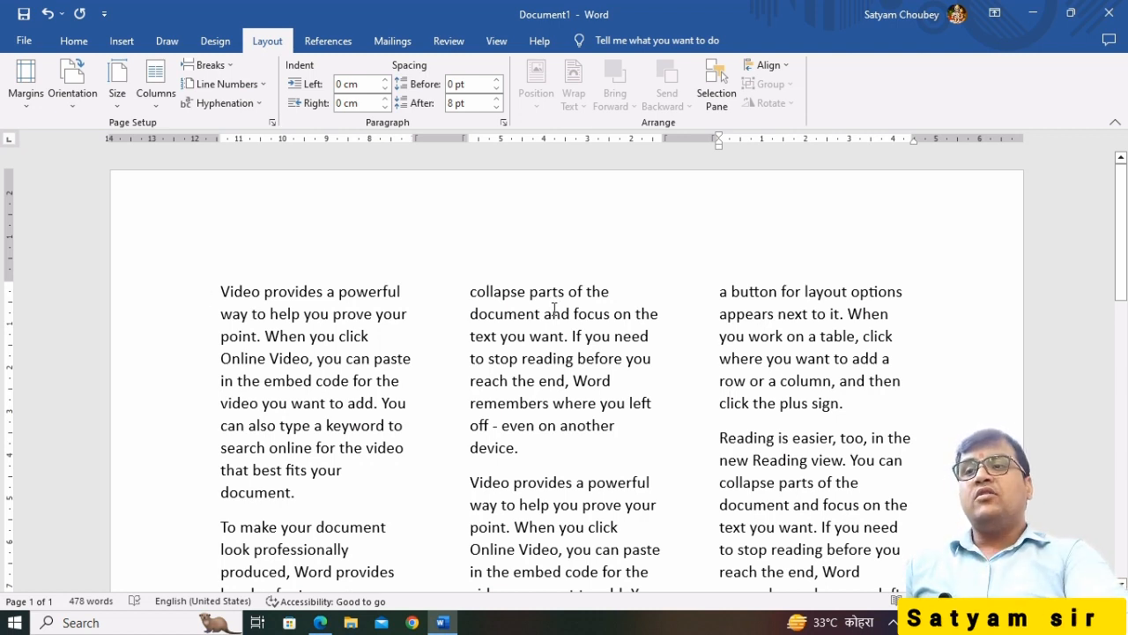
Set the number of columns for the whole document's text to 5 using the custom column settings
key(ctrl+a)
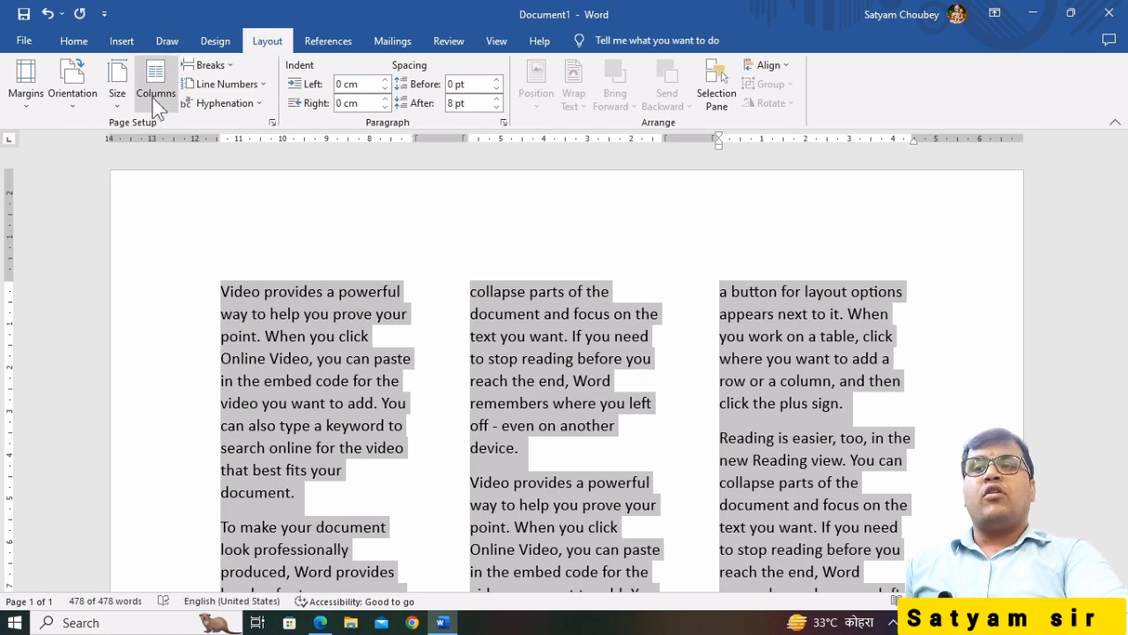
click(156, 101)
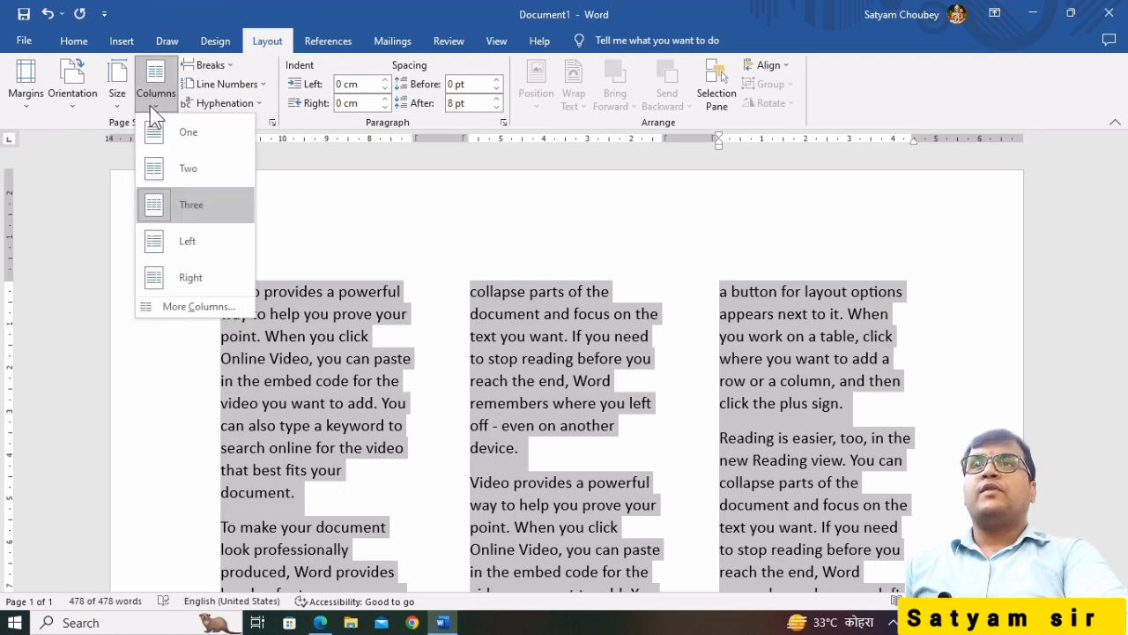
click(186, 305)
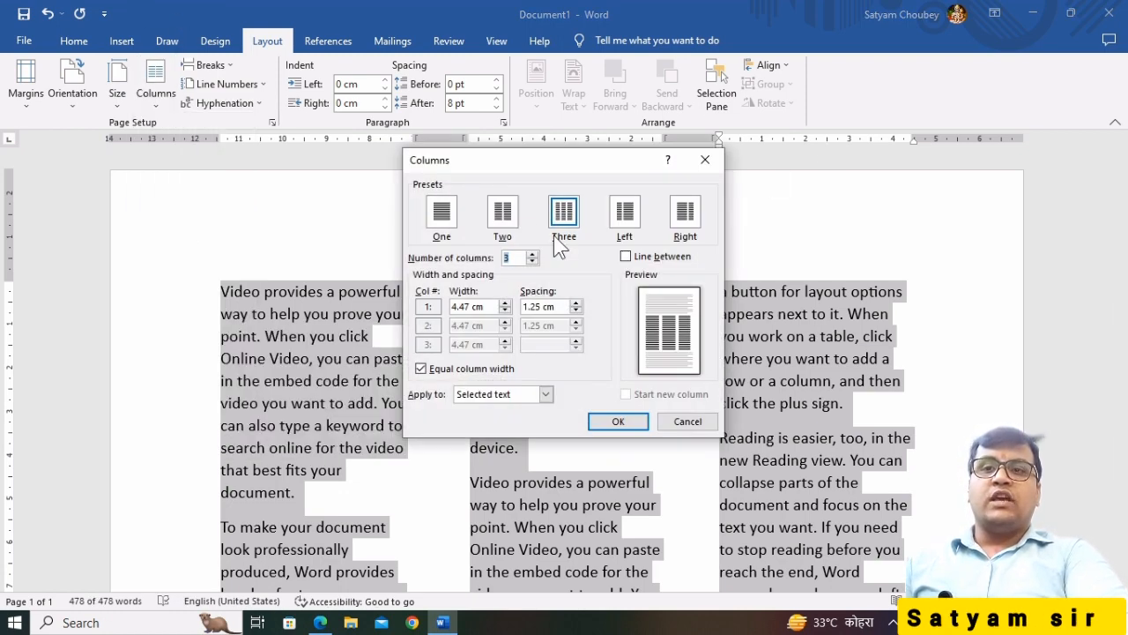
drag(540, 159, 691, 39)
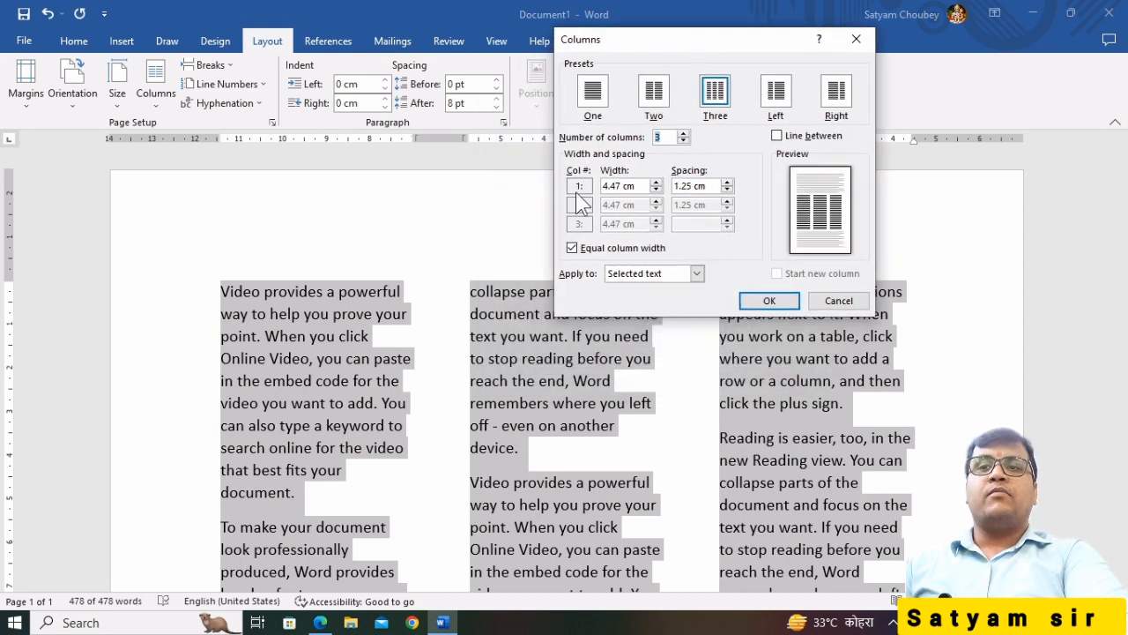
click(679, 135)
click(680, 135)
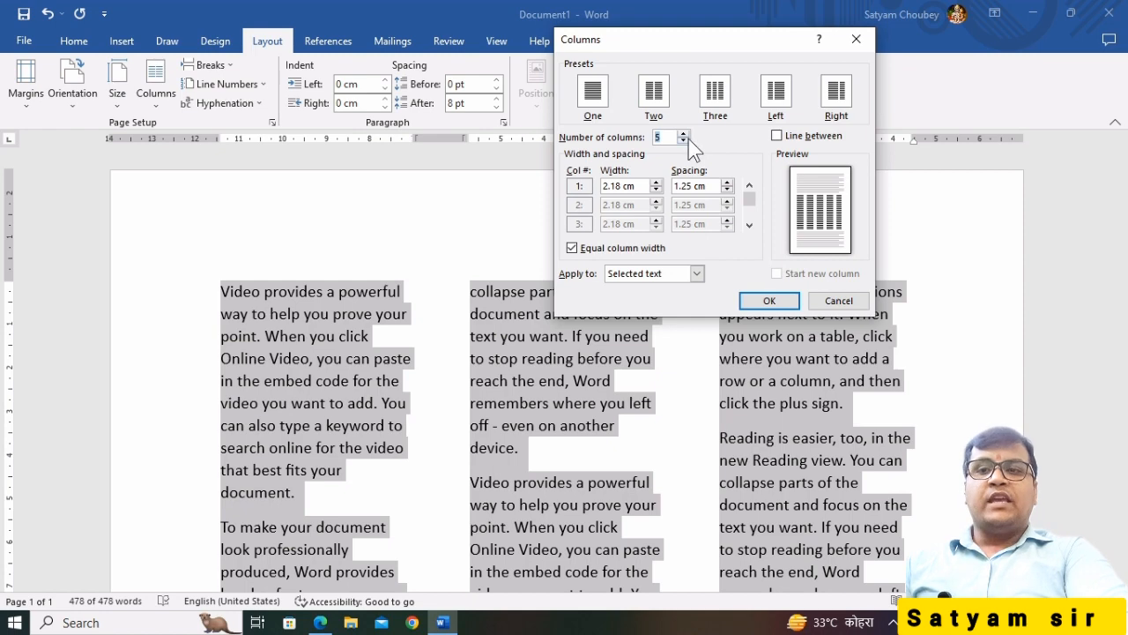
click(767, 302)
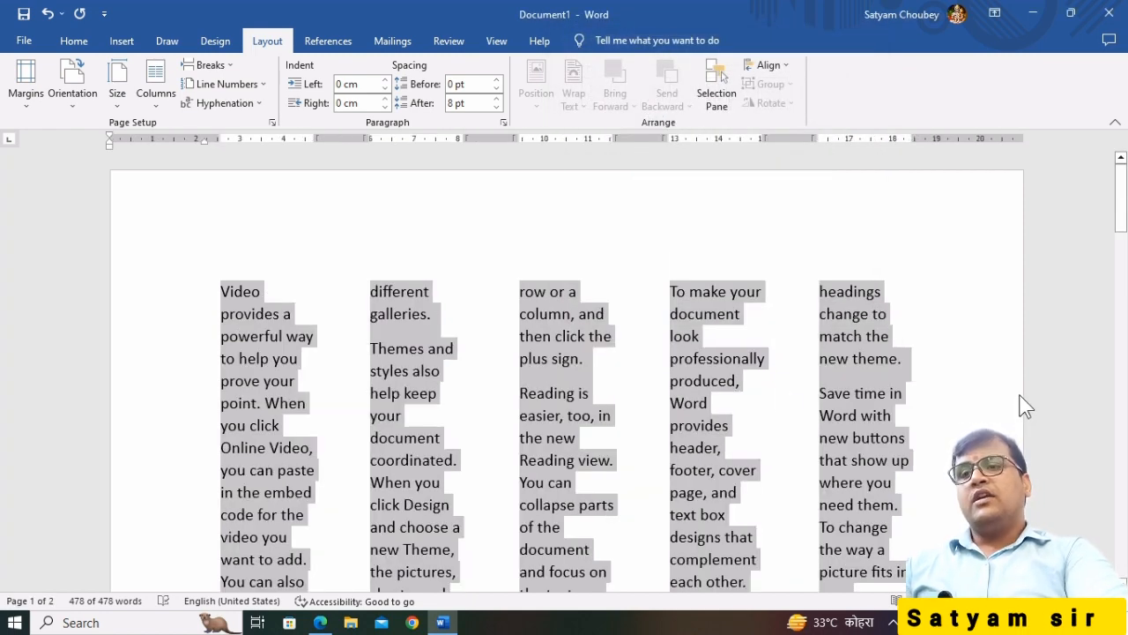
Highlight text in each of the five columns in turn to examine the layout
click(549, 358)
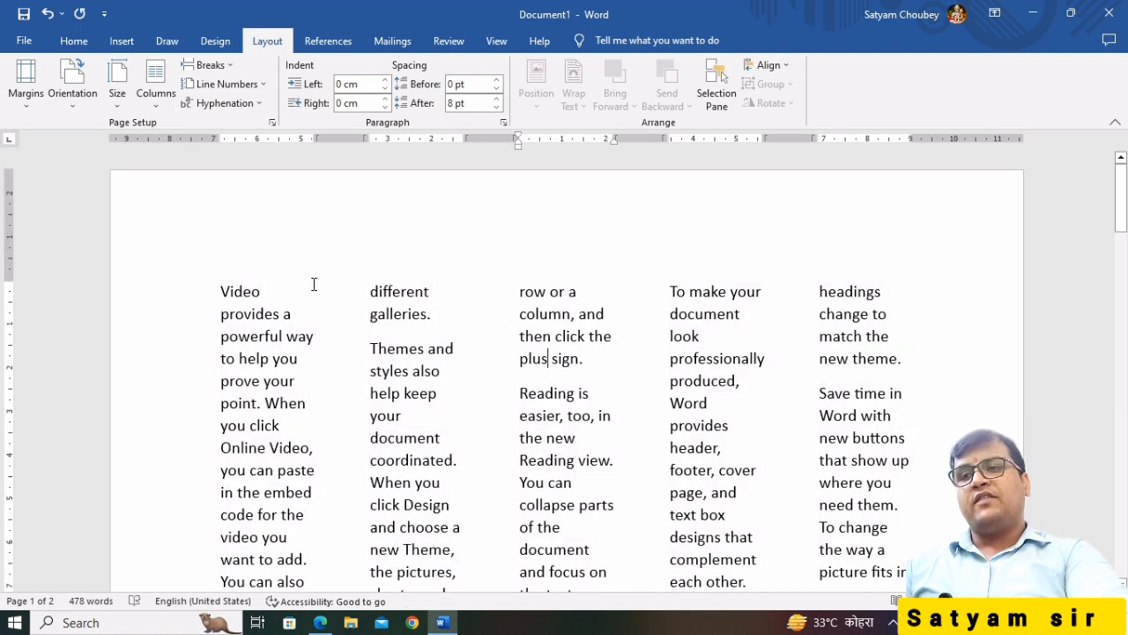
drag(232, 291, 249, 582)
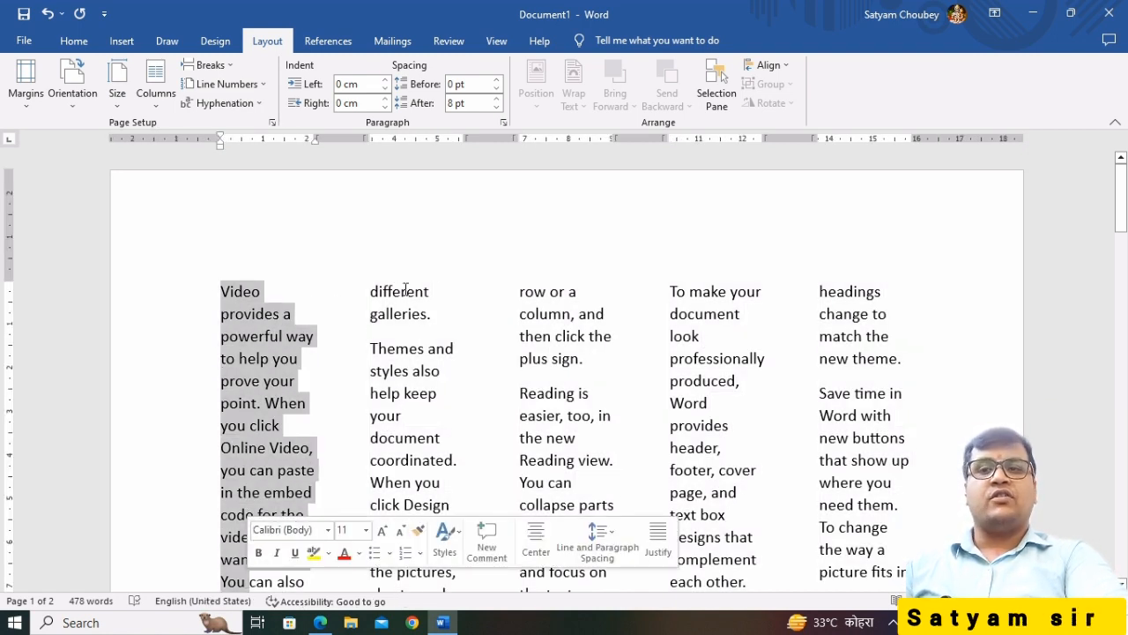
drag(371, 291, 399, 527)
drag(520, 291, 614, 504)
drag(671, 358, 726, 514)
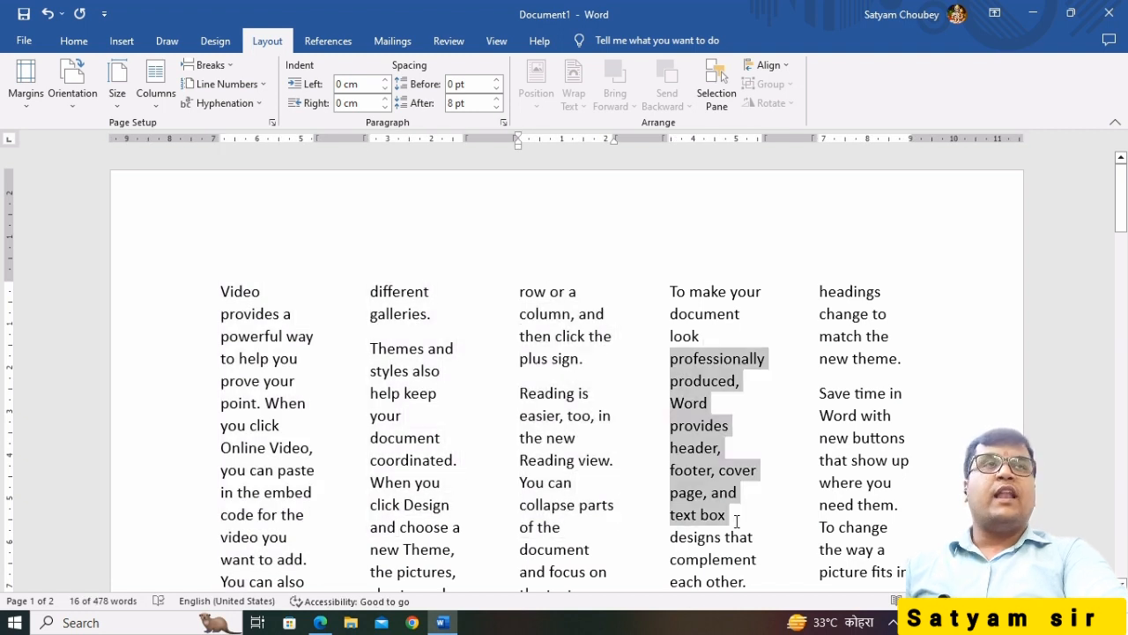
drag(820, 336, 892, 482)
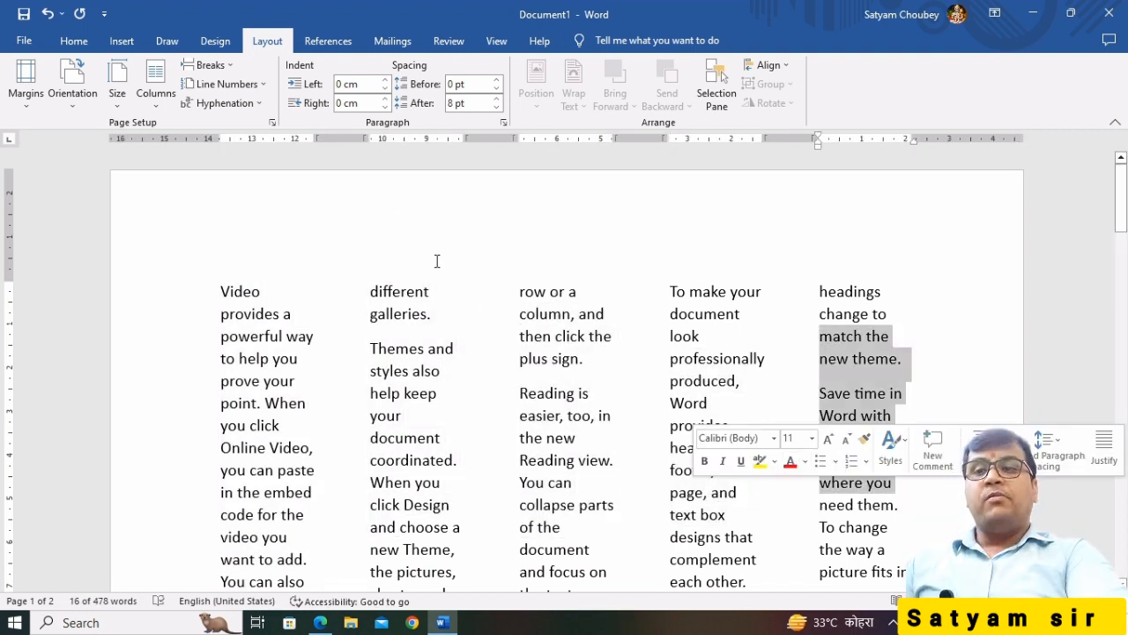
Apply the Left column preset to the whole document's text
key(ctrl+a)
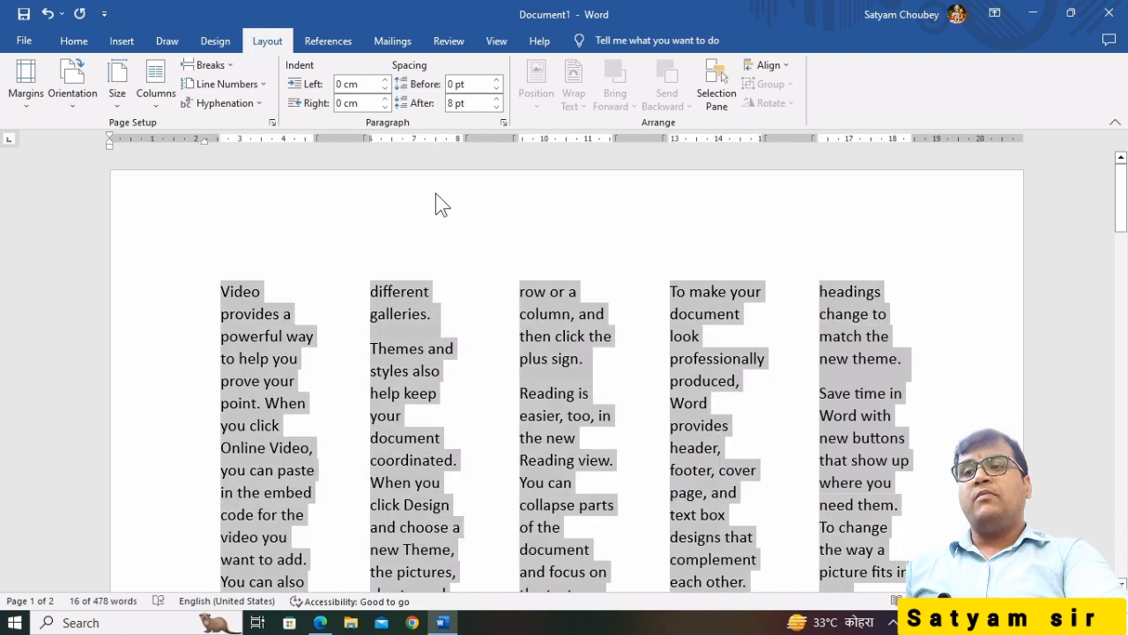
click(155, 88)
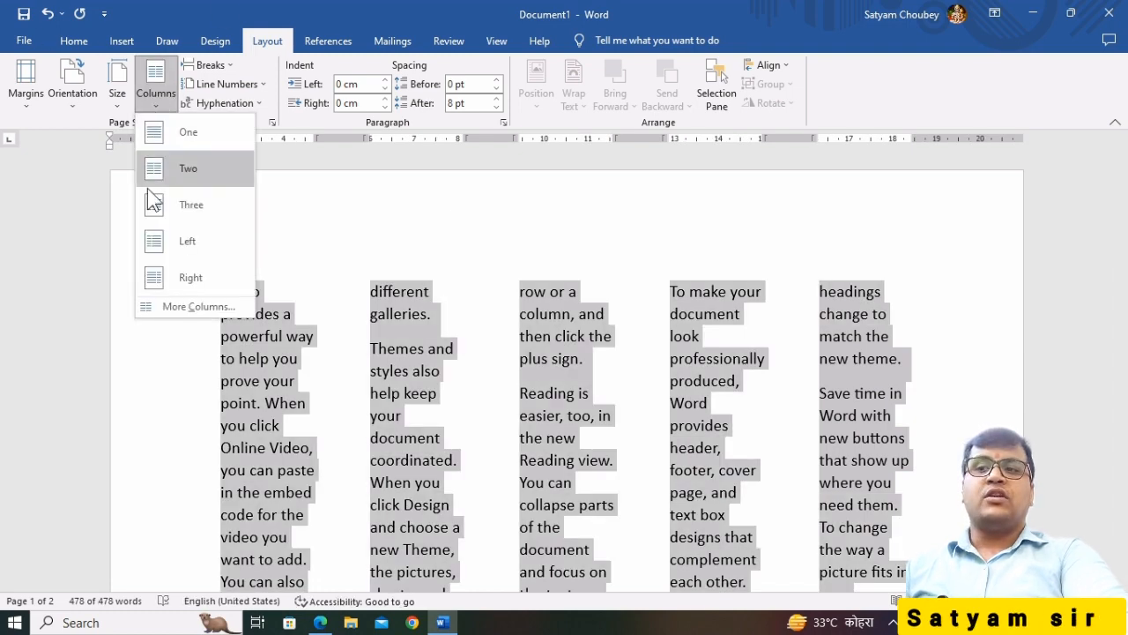
click(188, 242)
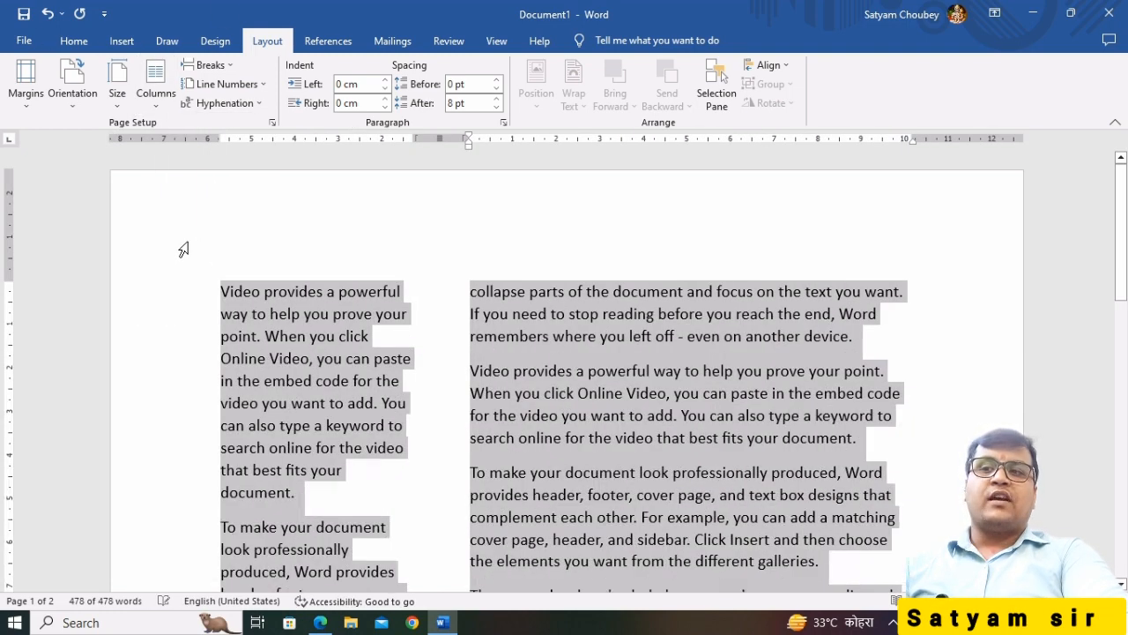
click(345, 403)
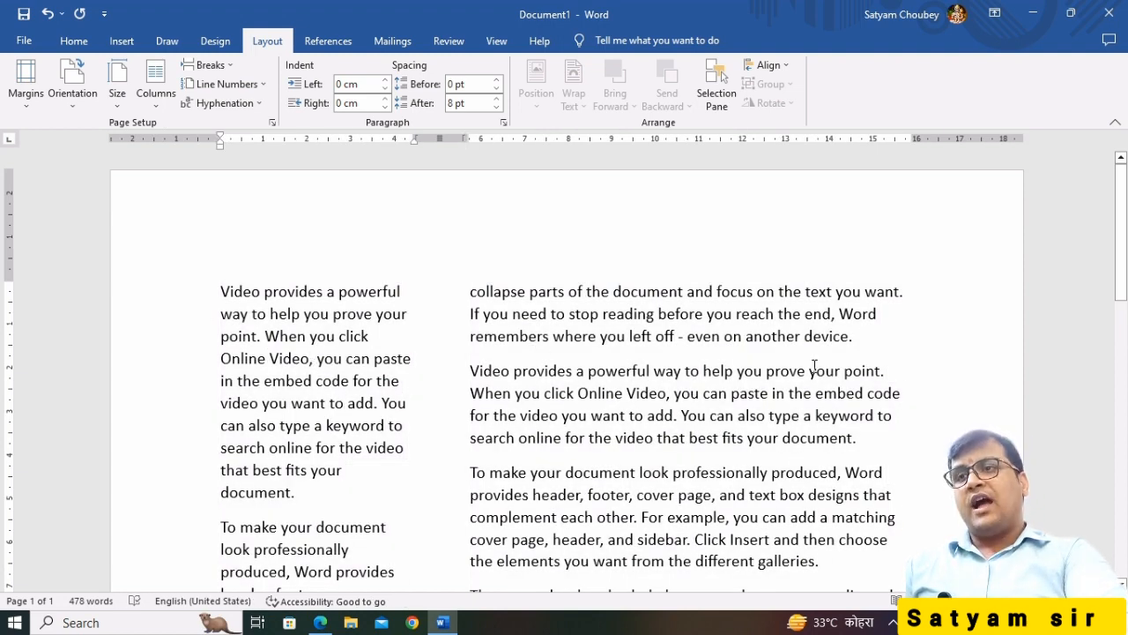
Apply the Right column preset to the whole document's text
key(ctrl+a)
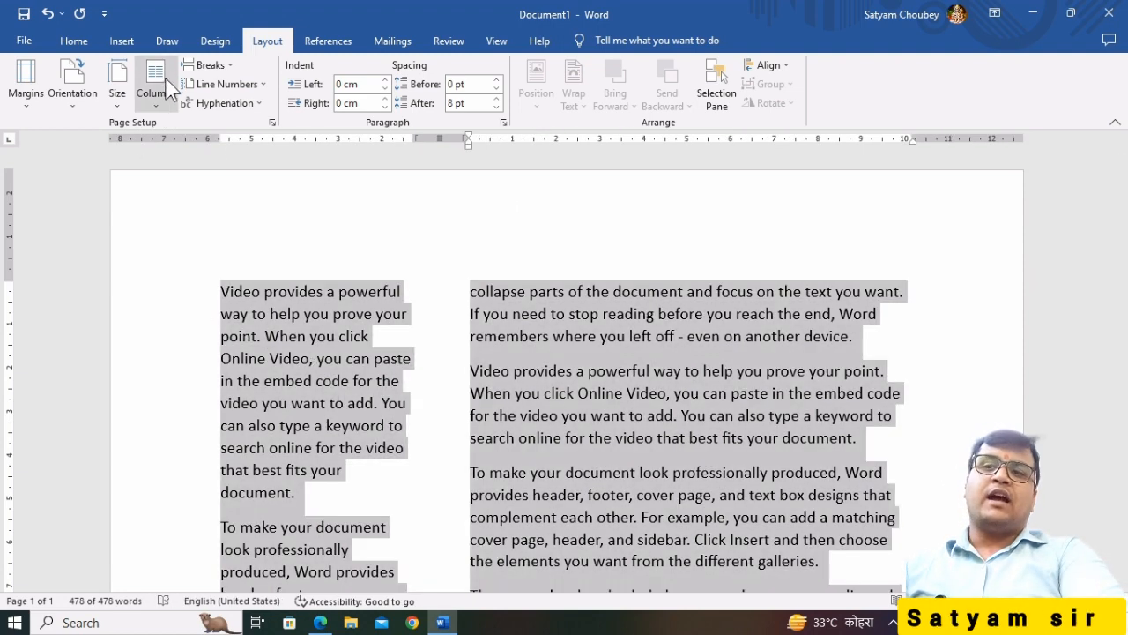
click(167, 88)
click(170, 274)
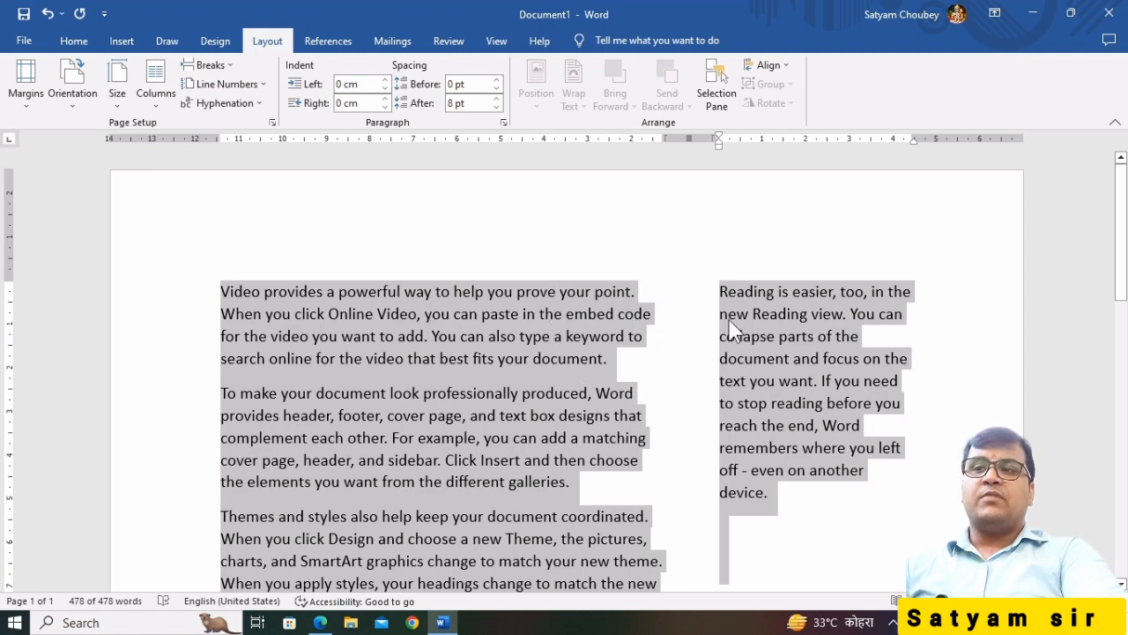
Reduce the spacing between the two columns of the selected text in the custom column settings
click(160, 96)
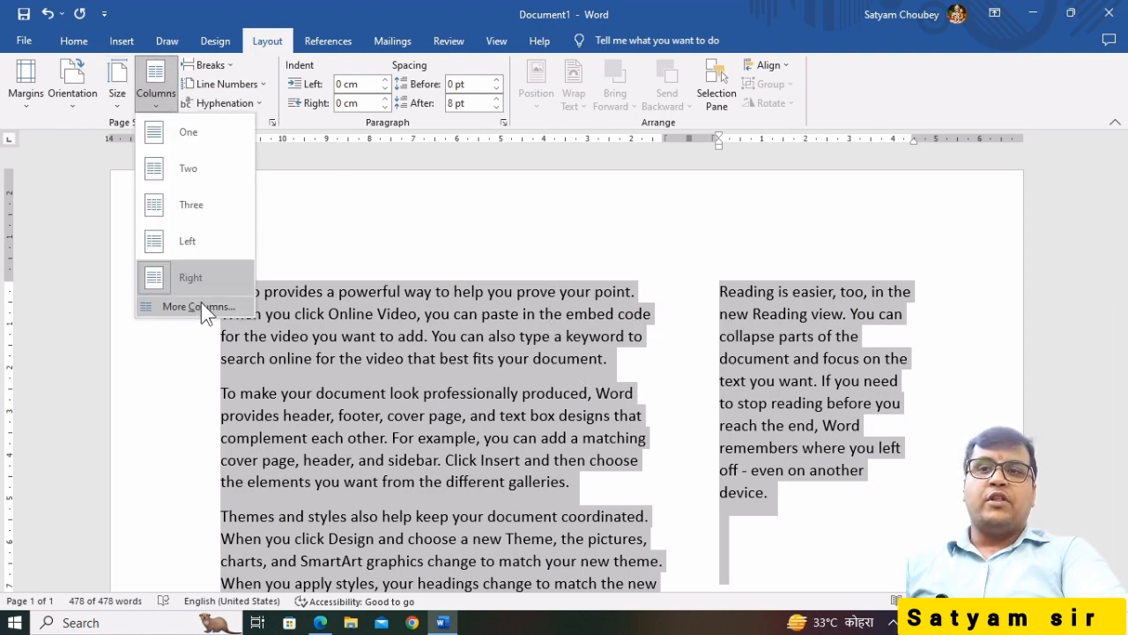
click(201, 302)
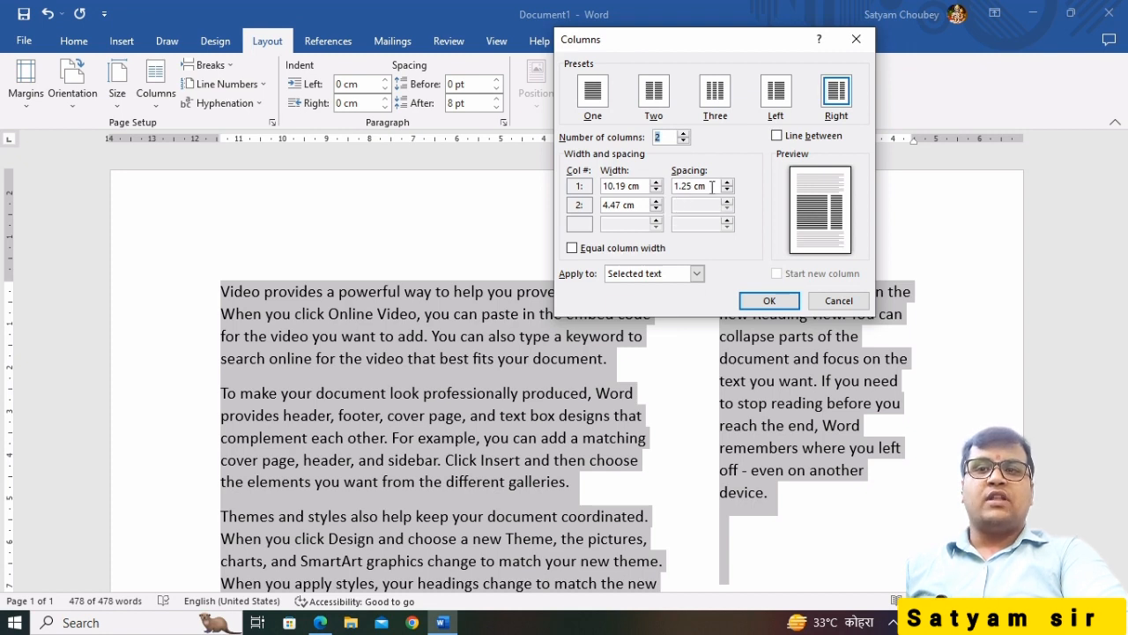
click(727, 189)
click(727, 190)
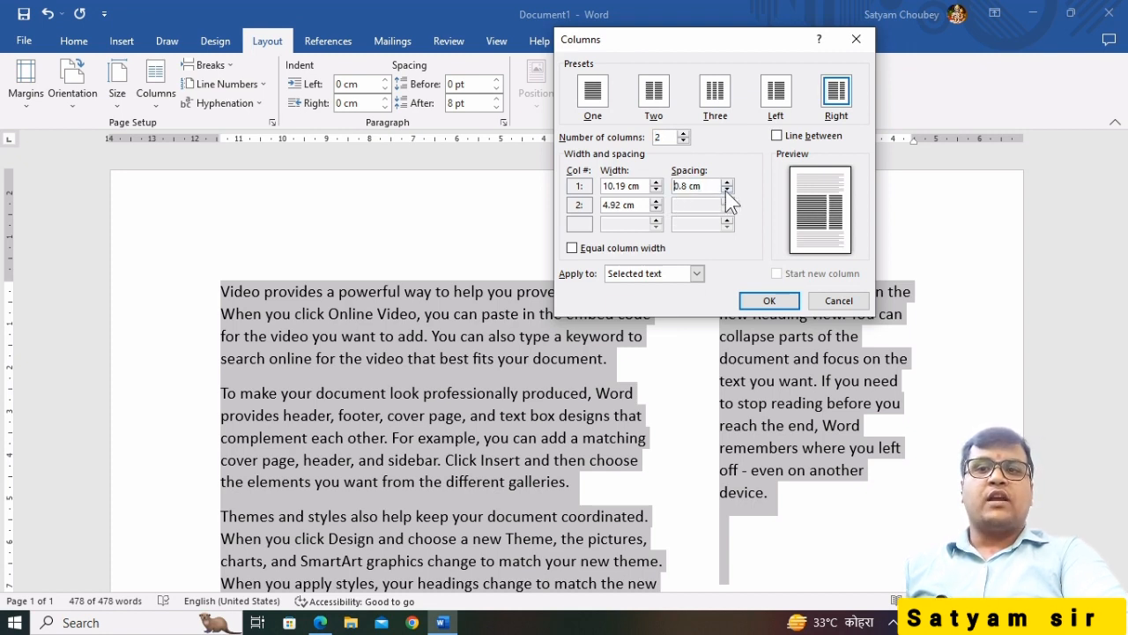
click(726, 190)
click(769, 299)
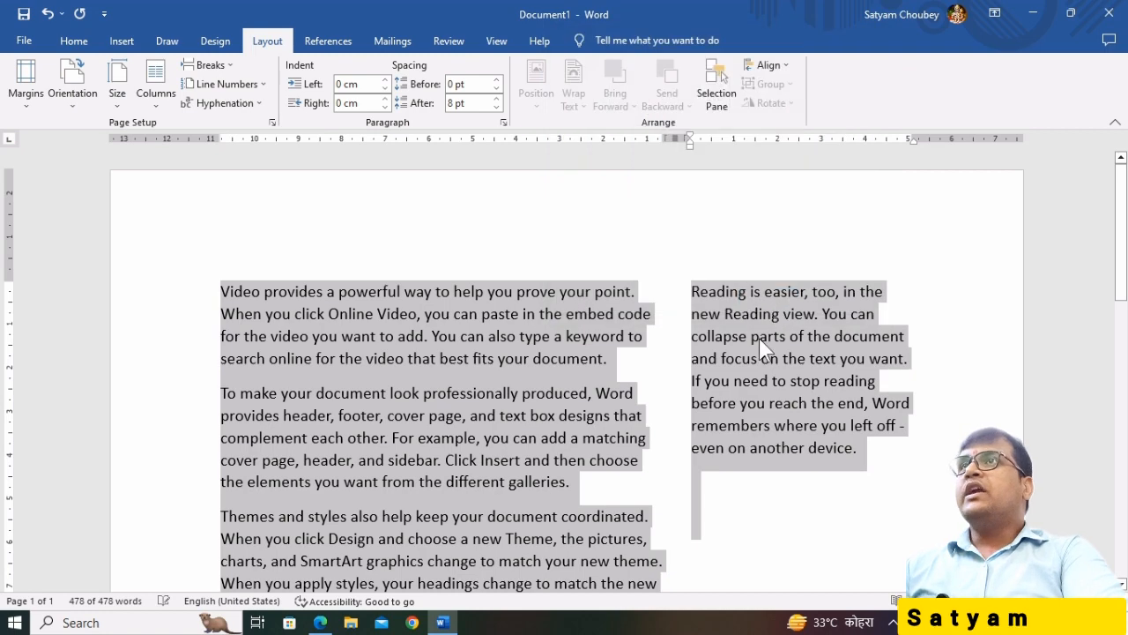
Delete all the text in the document
click(759, 338)
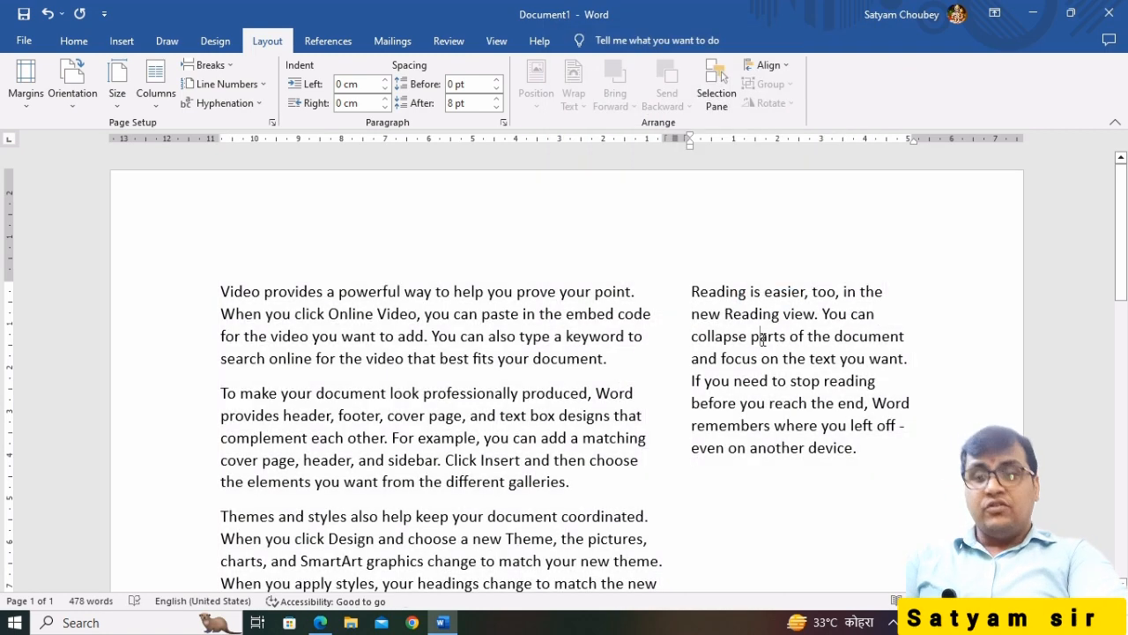
key(ctrl+a)
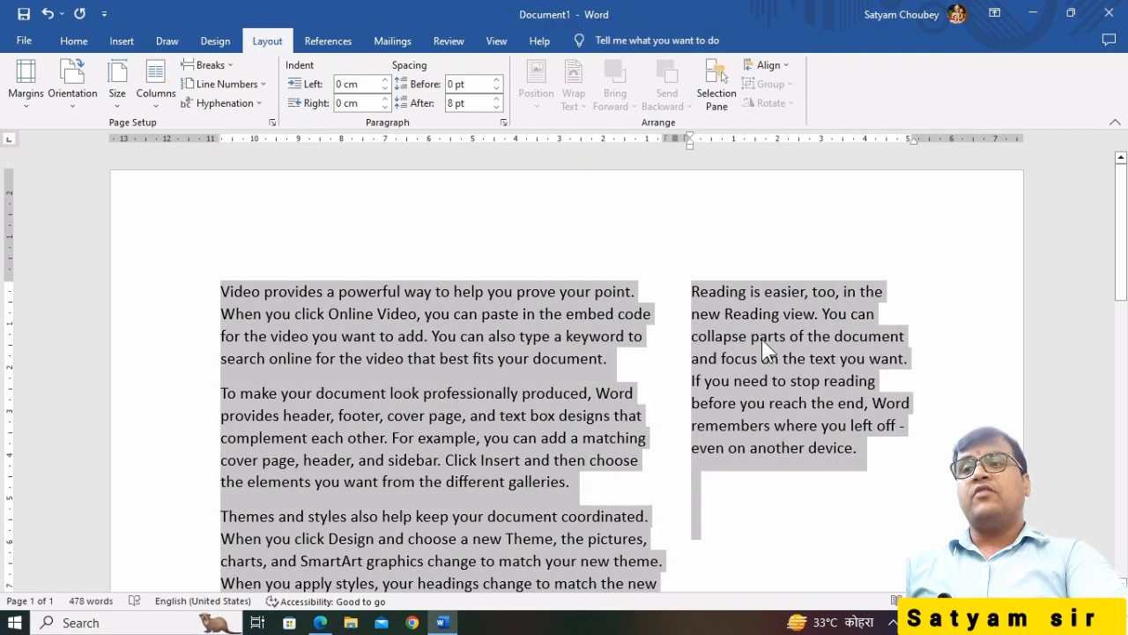
key(Delete)
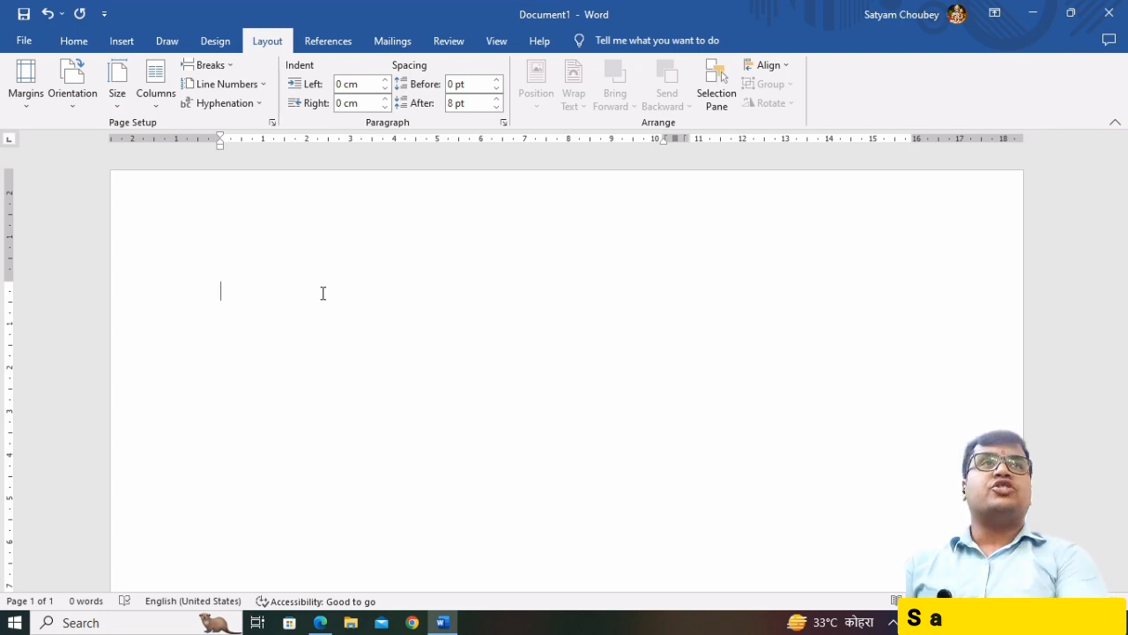
Start a numbered list with the question "Keyboard is an ..................." and add "Input" as its first lettered sub-item
text(1. )
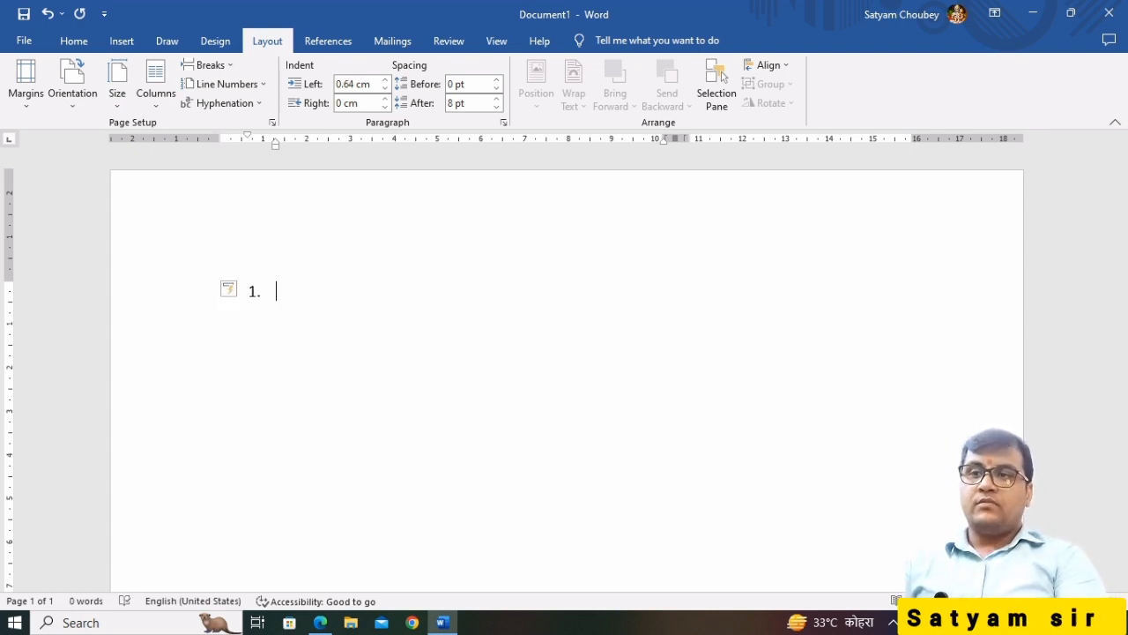
text(Keyb)
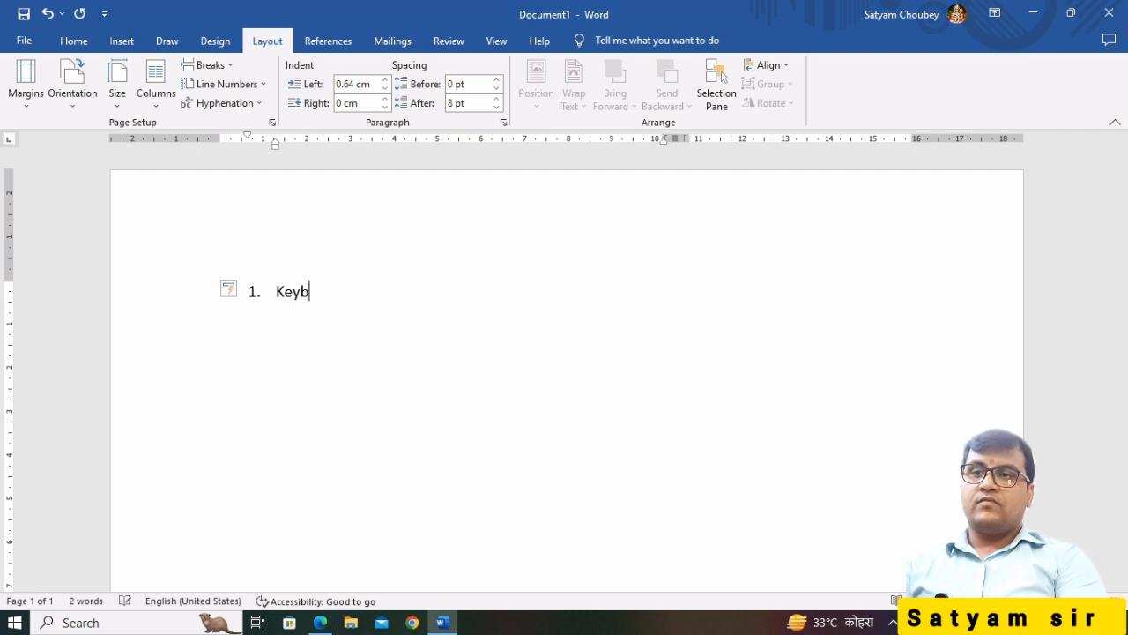
text(oard i)
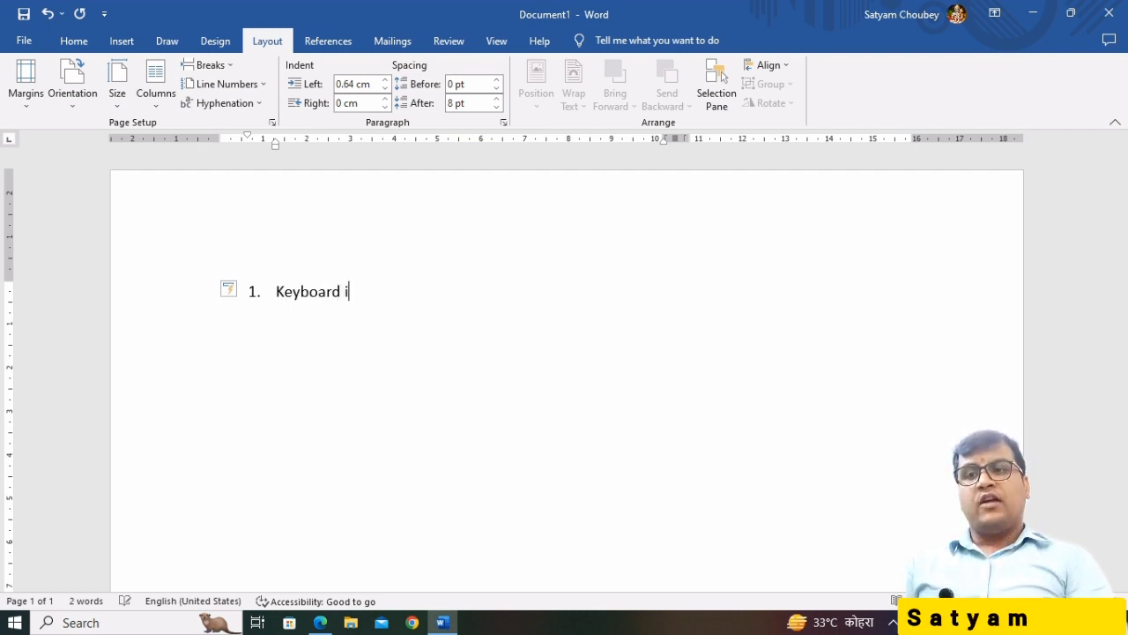
text(s an .)
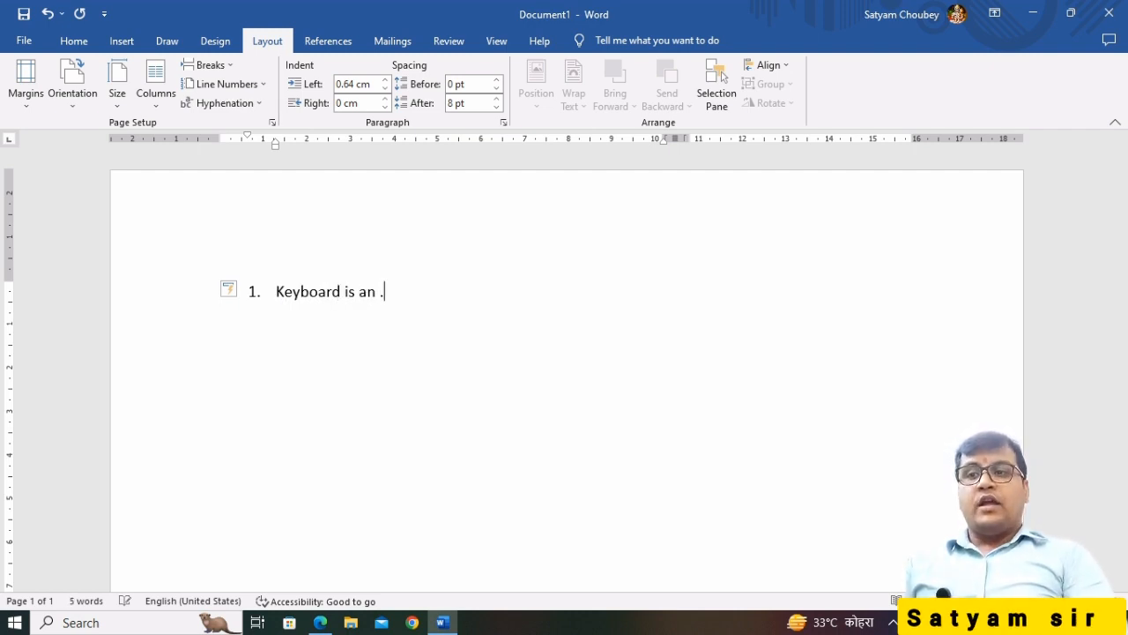
text(................... .)
key(Return)
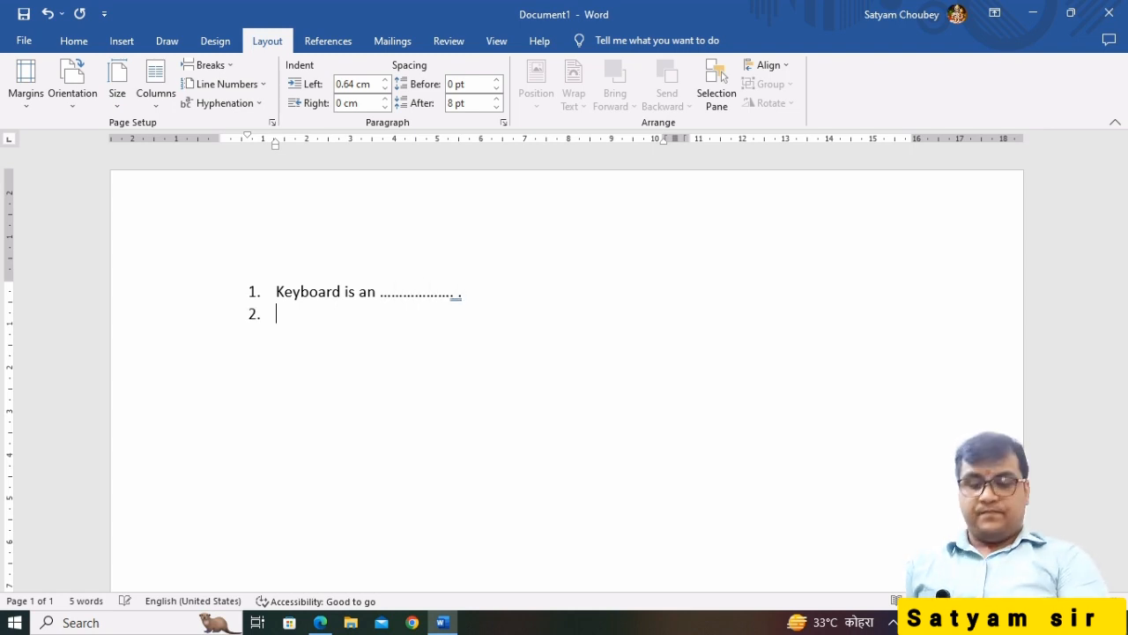
key(Tab)
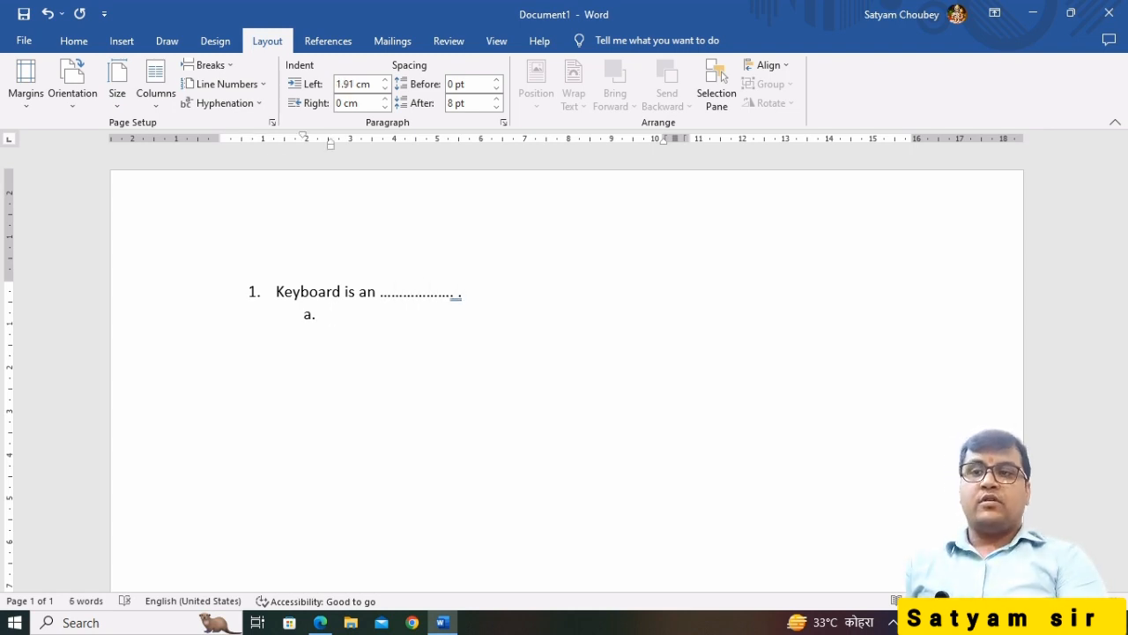
text(input)
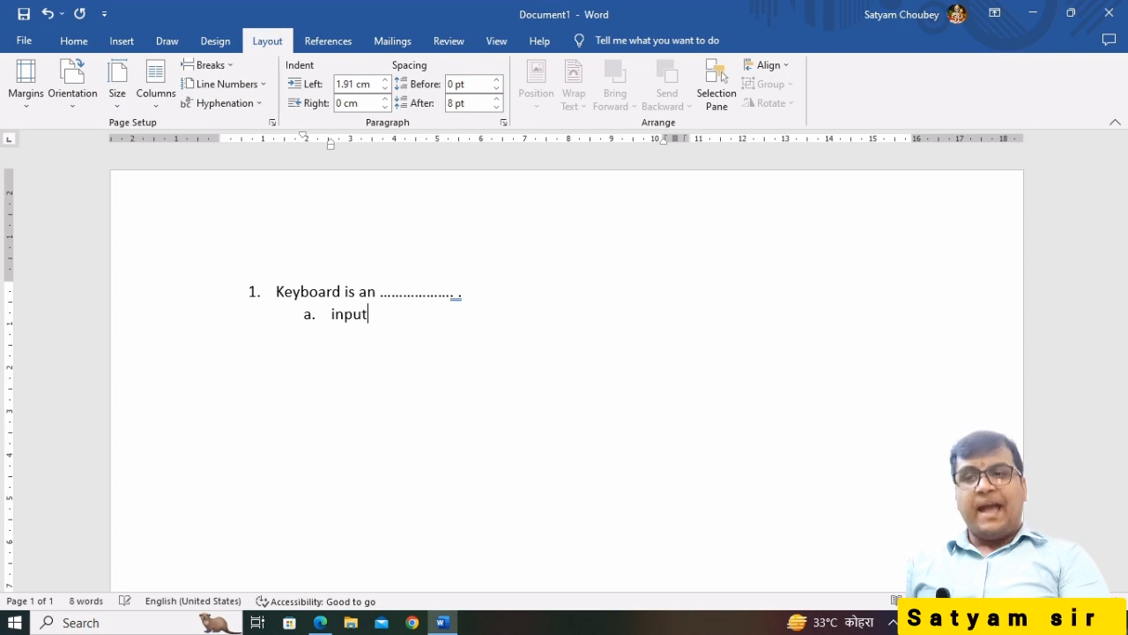
key(Tab)
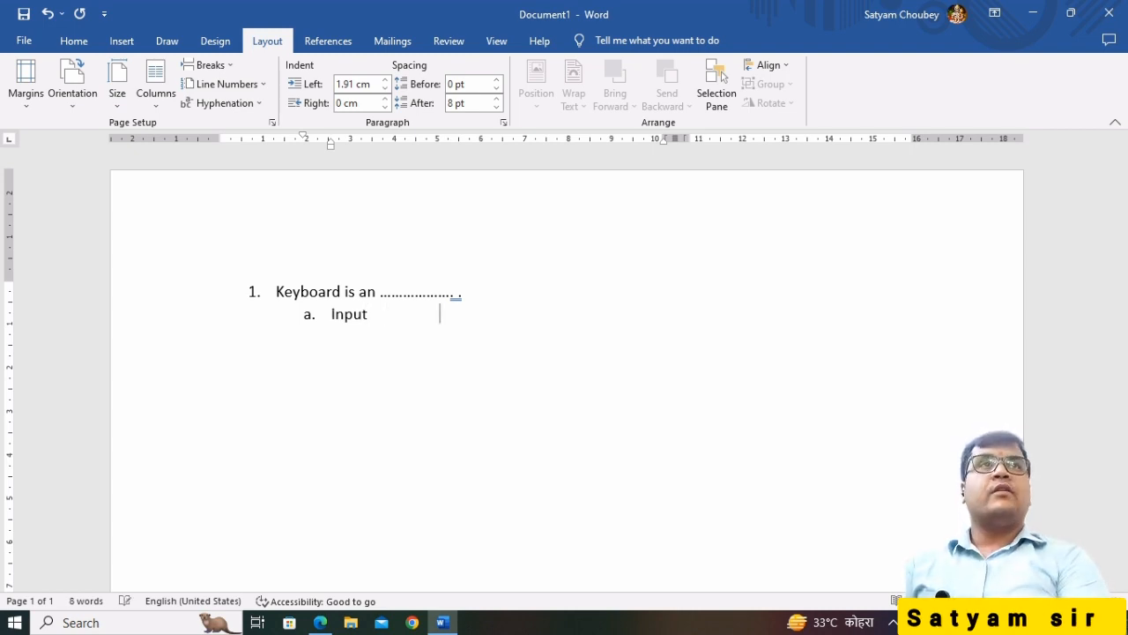
text(b.)
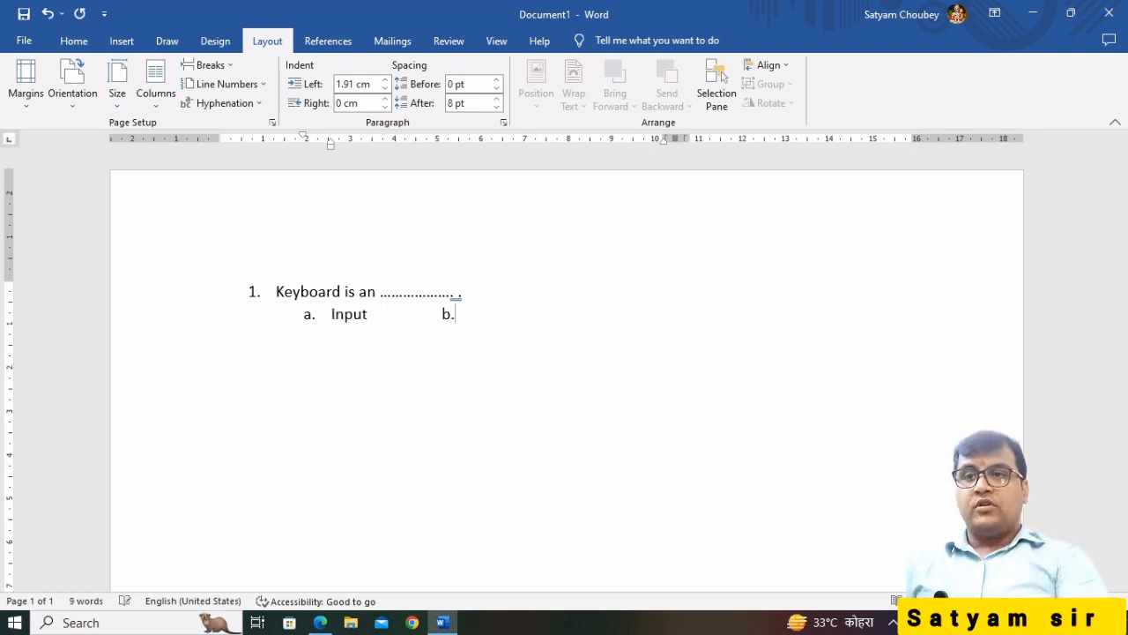
text( outpur)
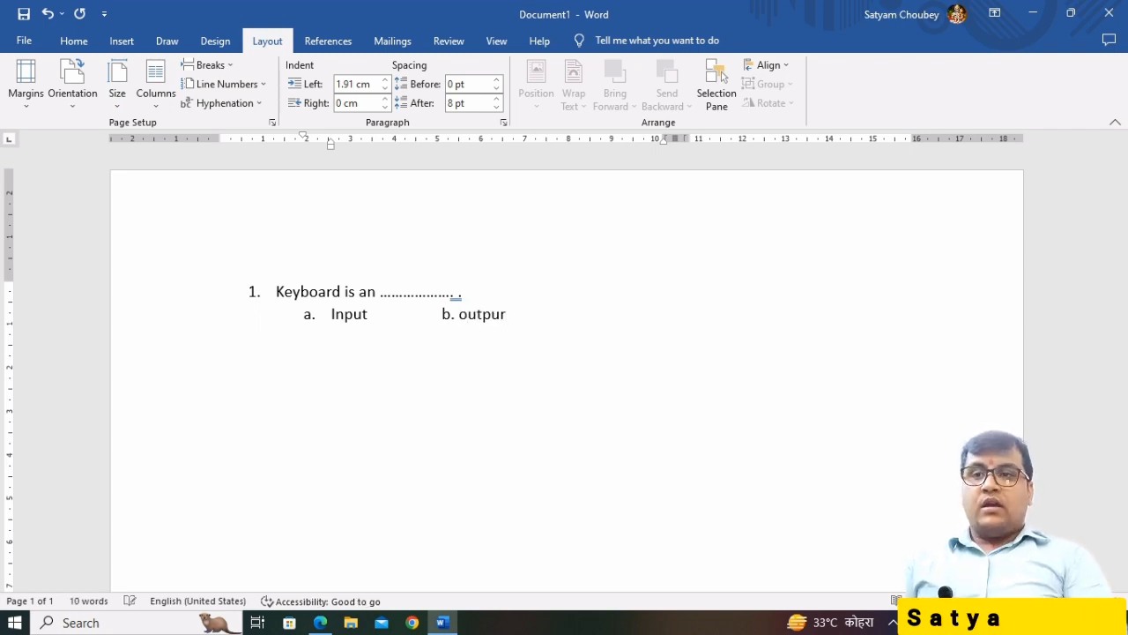
key(BackSpace)
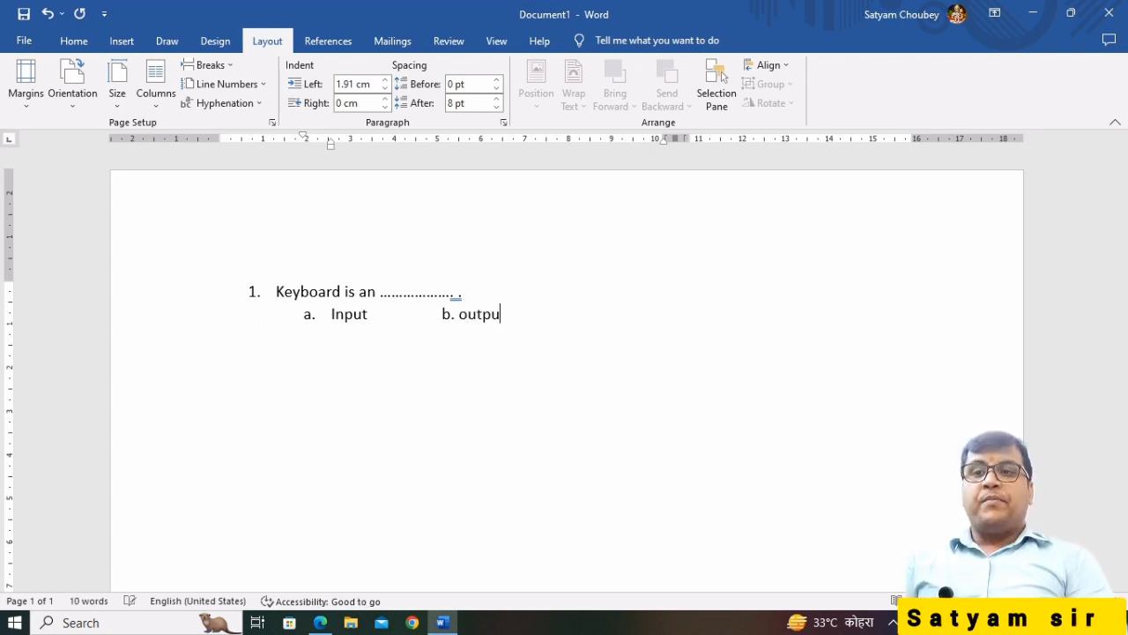
text(y\)
key(BackSpace)
key(BackSpace)
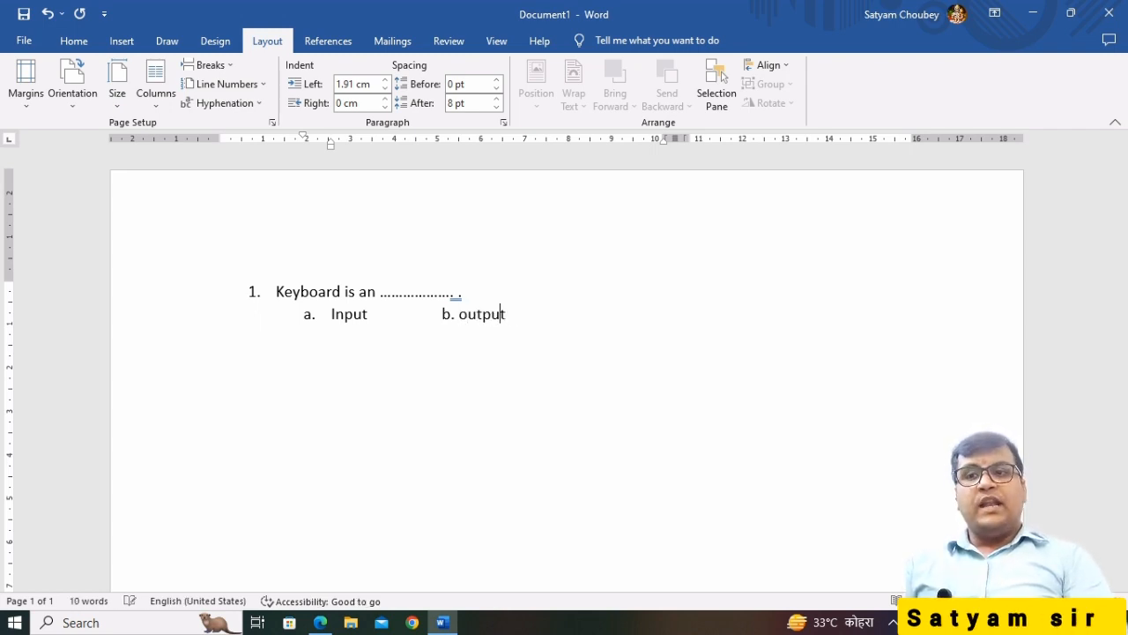
text(t)
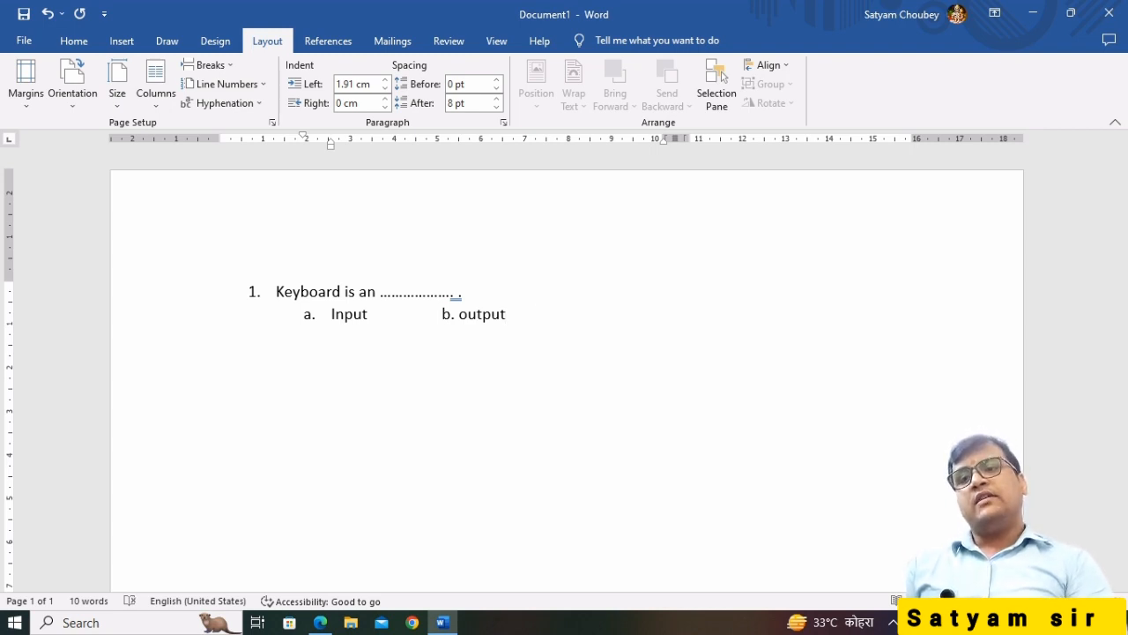
key(BackSpace)
key(BackSpace)
key(BackSpace)
key(BackSpace)
key(BackSpace)
key(BackSpace)
key(BackSpace)
key(BackSpace)
key(BackSpace)
key(BackSpace)
key(BackSpace)
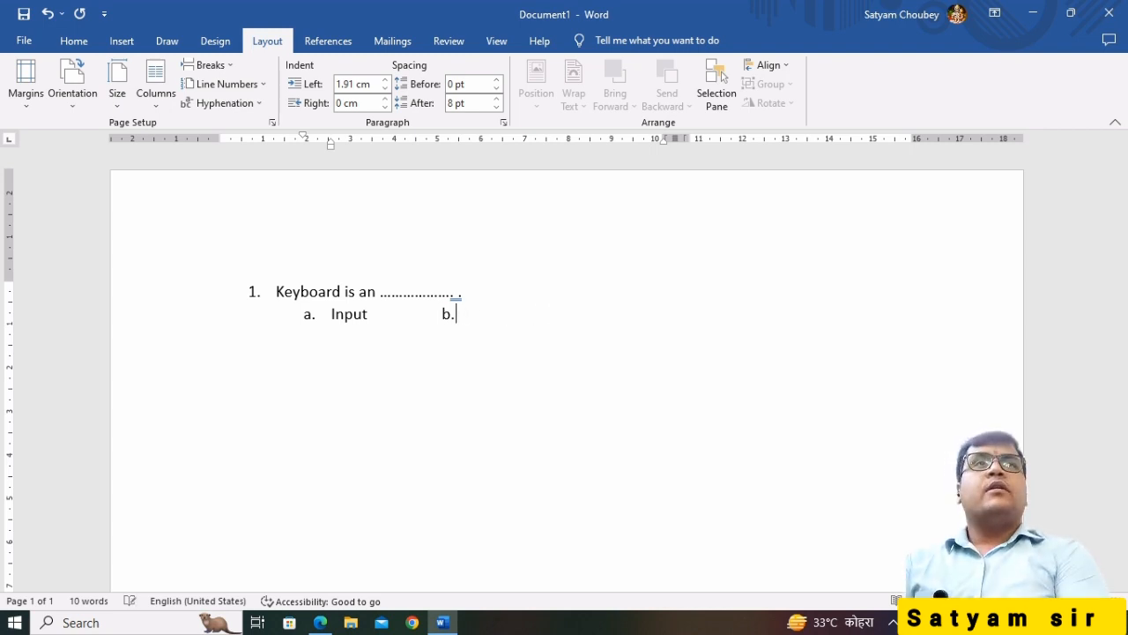
key(BackSpace)
key(BackSpace)
key(BackSpace)
key(BackSpace)
key(BackSpace)
key(BackSpace)
Add "Output", "Storage" and "None" as the remaining lettered options of the keyboard question, each on its own line
key(Return)
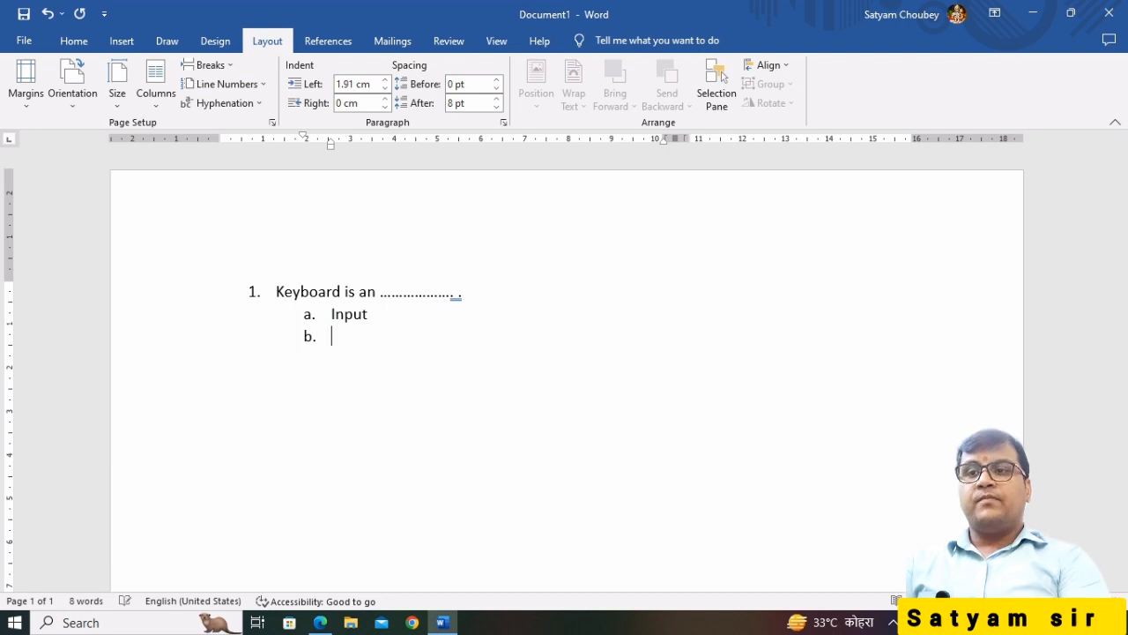
text(output)
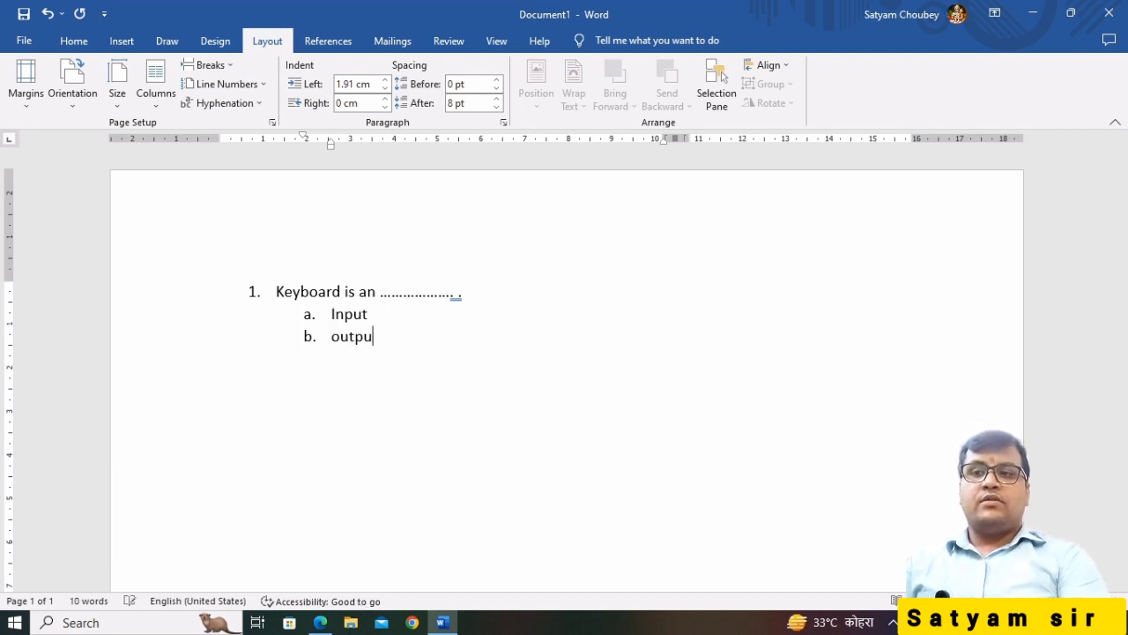
key(Return)
text(storahg)
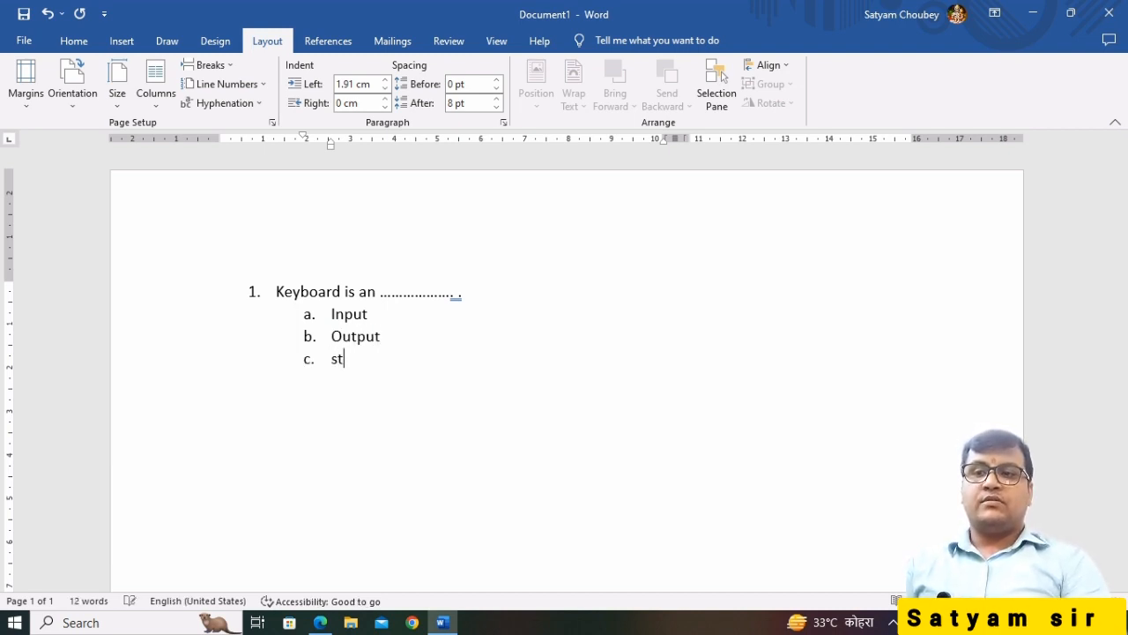
key(BackSpace)
key(BackSpace)
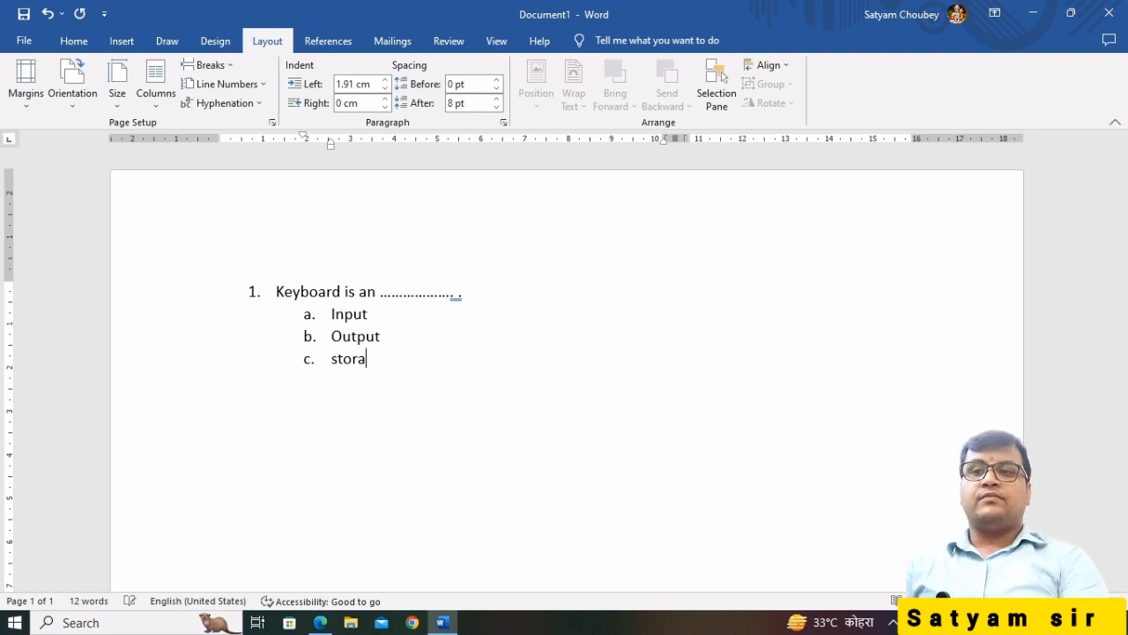
text(ge)
key(Return)
text(none)
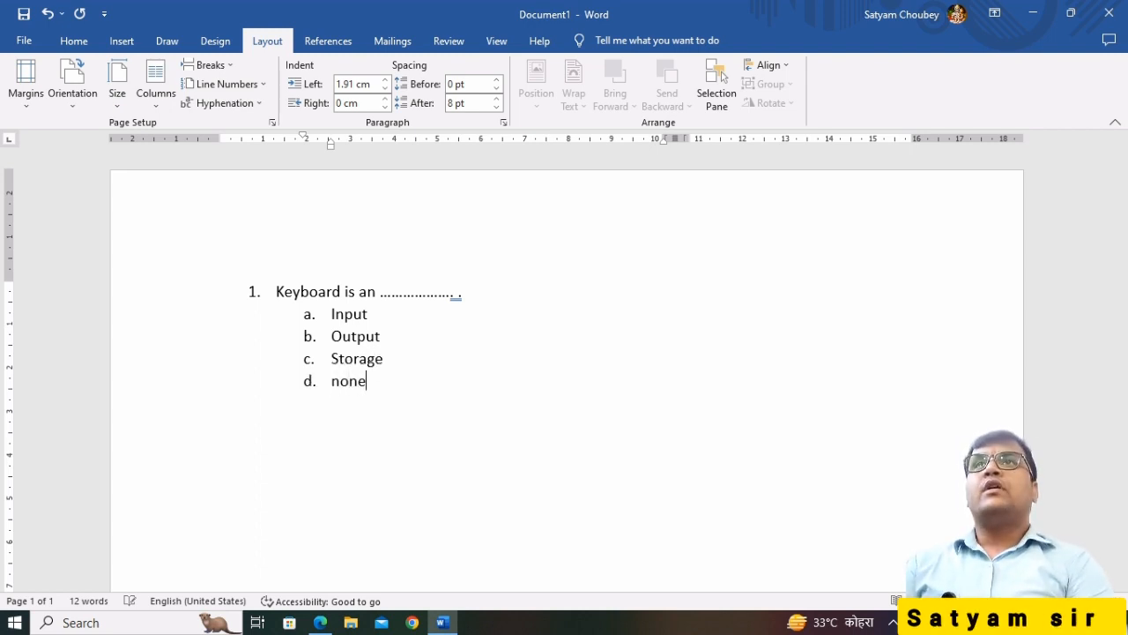
Add the second numbered question "Monitor is an ......" below the keyboard question's options
key(Return)
key(Return)
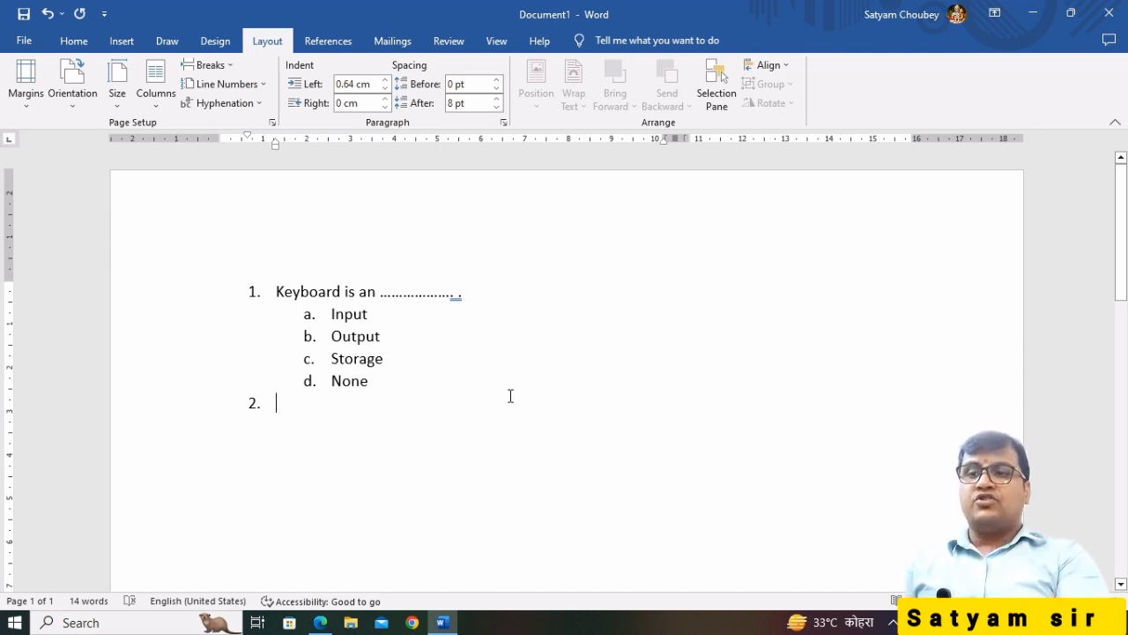
text(mon)
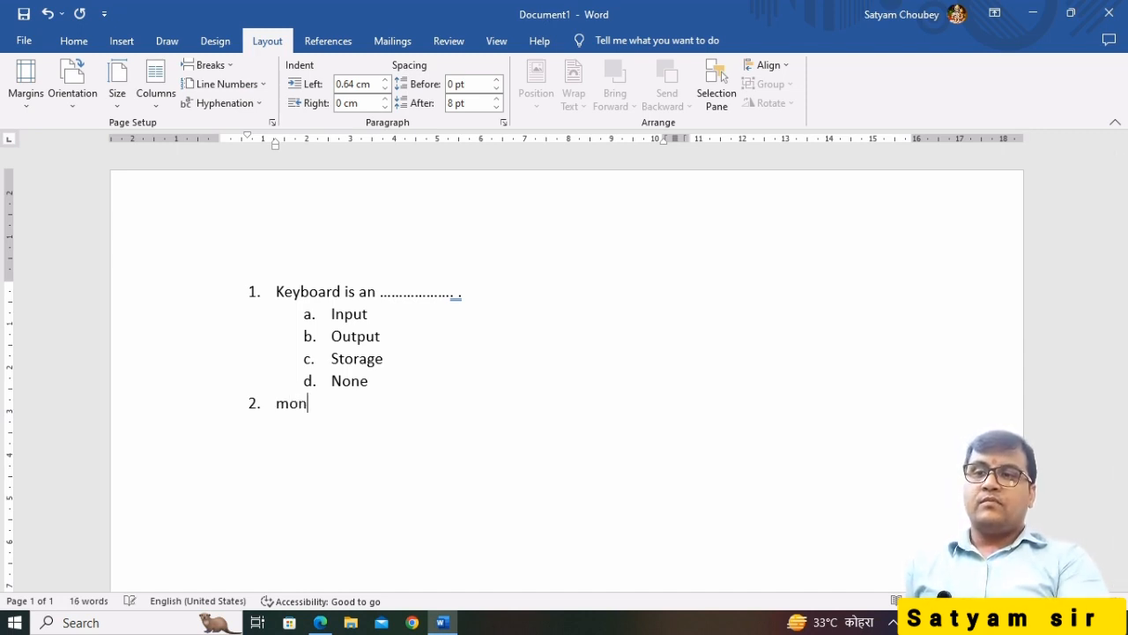
text(itor is an ......)
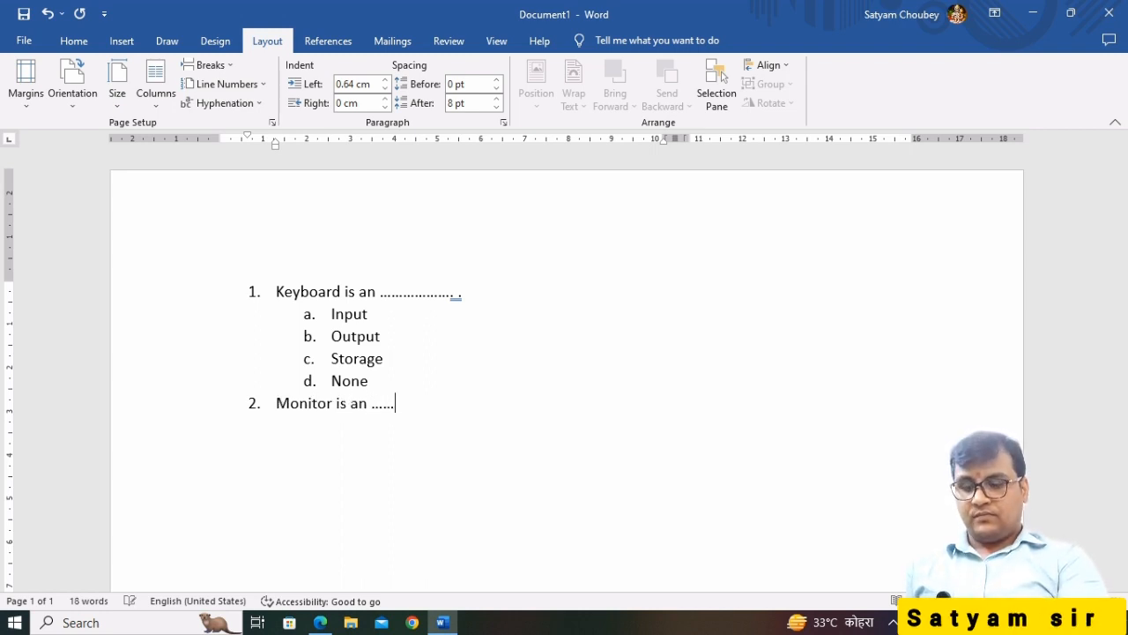
Add the lettered options "Input", "Output", "Storage" and "None" under the monitor question
key(Return)
key(Tab)
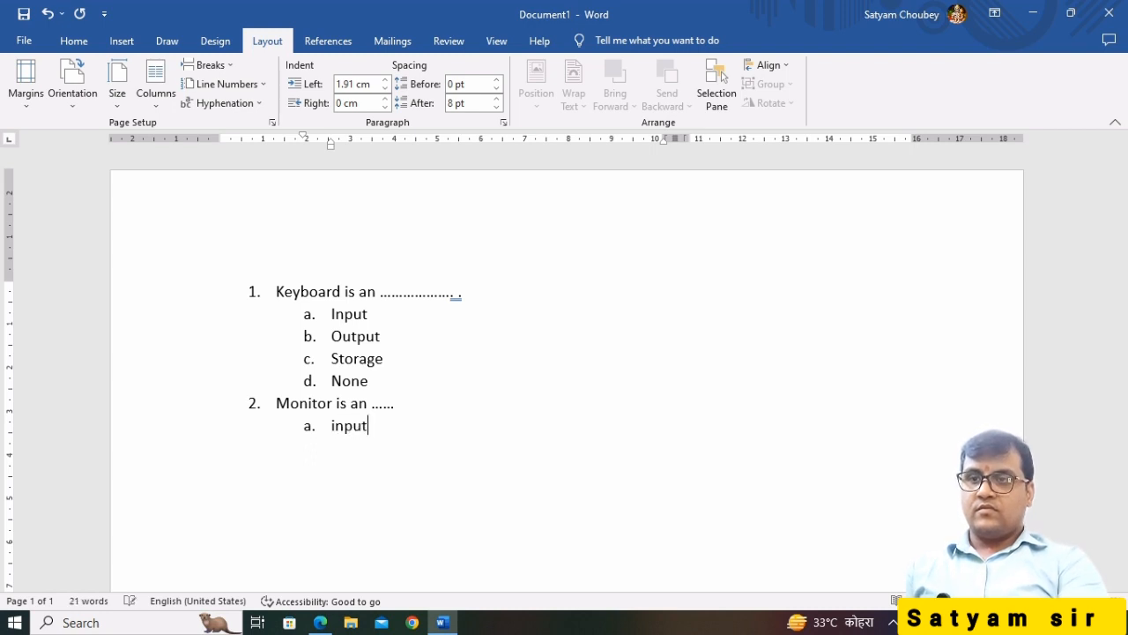
key(Return)
text(output)
key(Return)
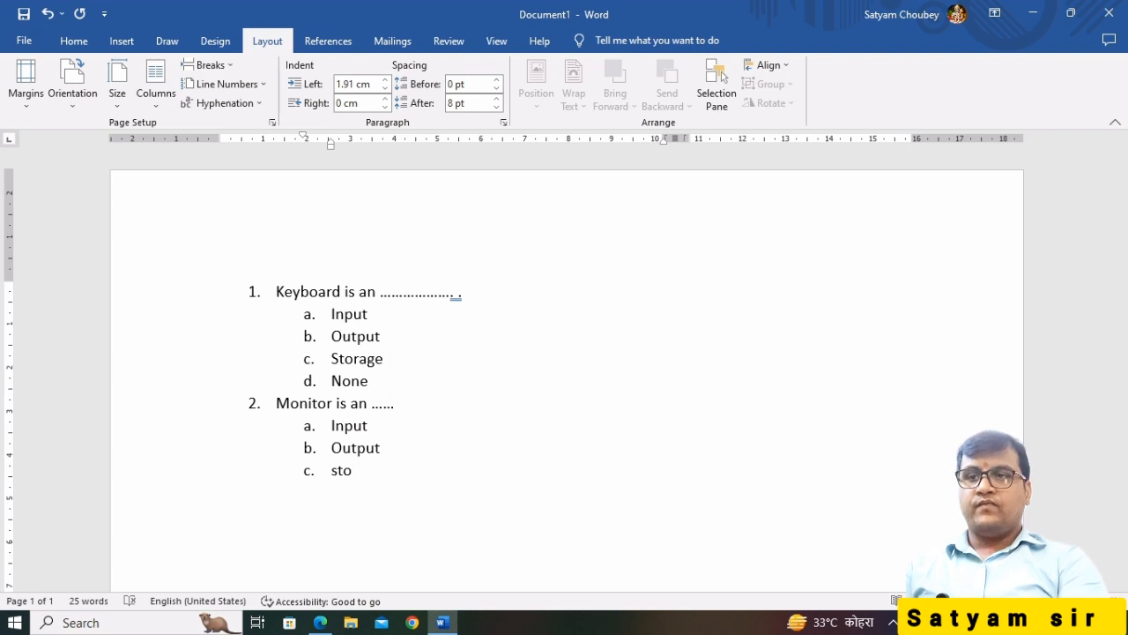
text(storage)
key(Return)
text(n)
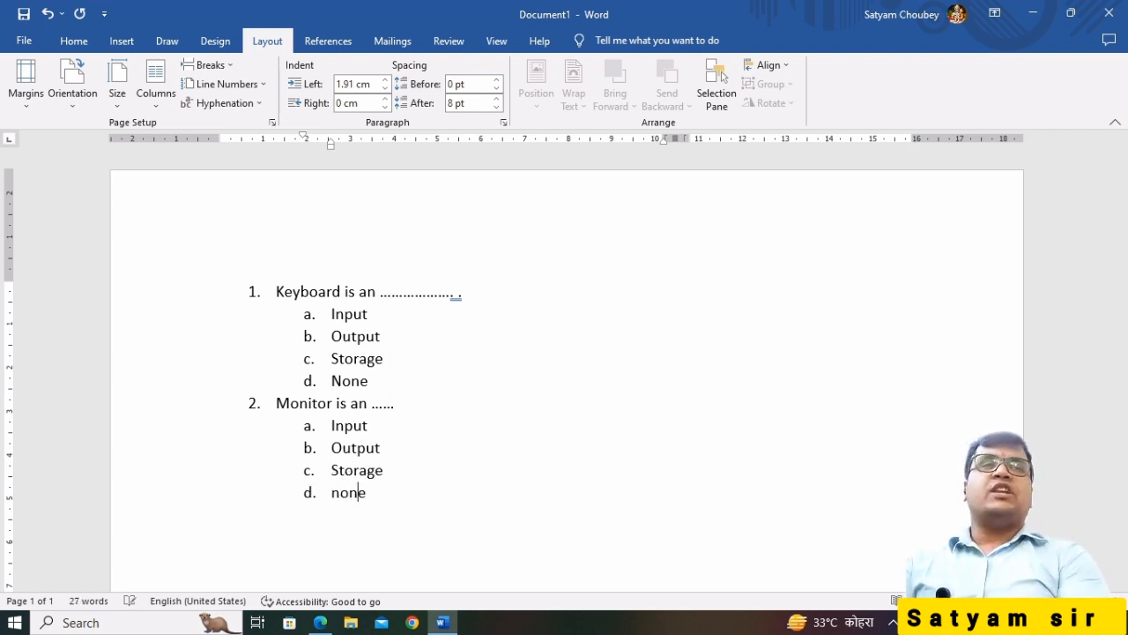
text(one)
Add a third numbered question with the filler text "hdskllksjha ahljhad"
key(Return)
key(Return)
text(hdskllk)
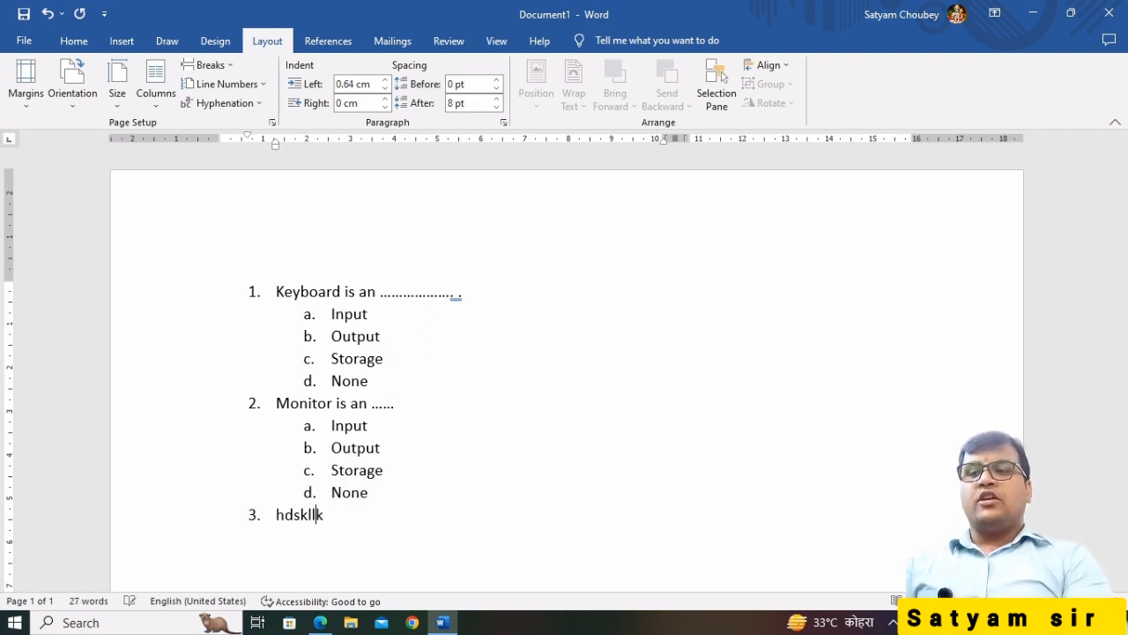
text(sjha ahljhad)
Add the lettered filler options "sdfg", "dsfg", "dfs" and "fdsg" under the third question
key(Return)
text(ds)
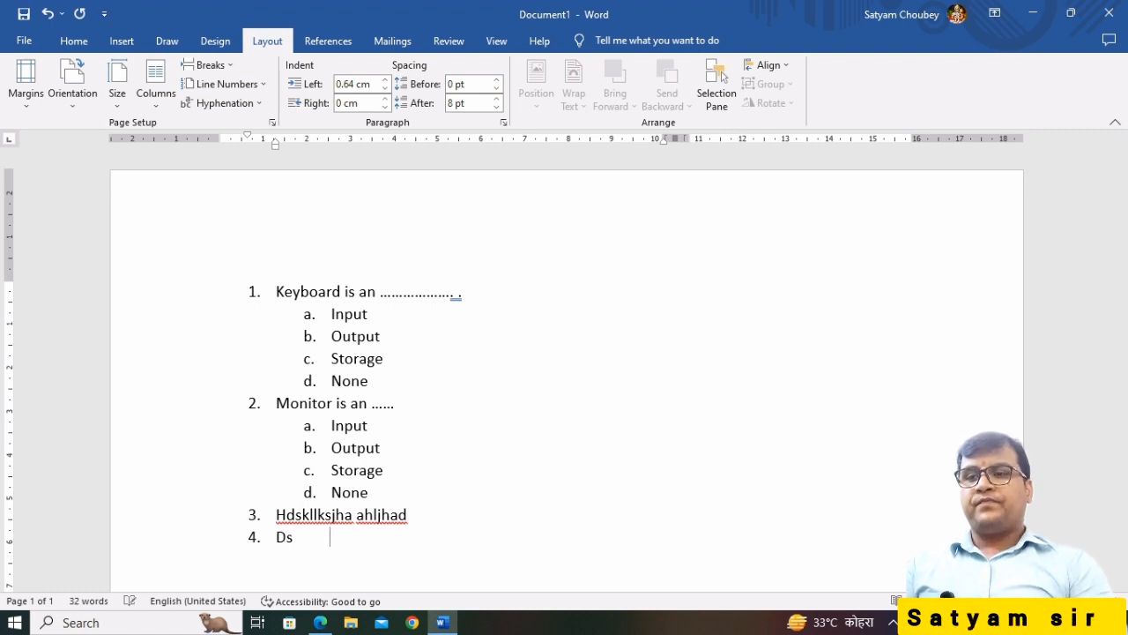
key(Tab)
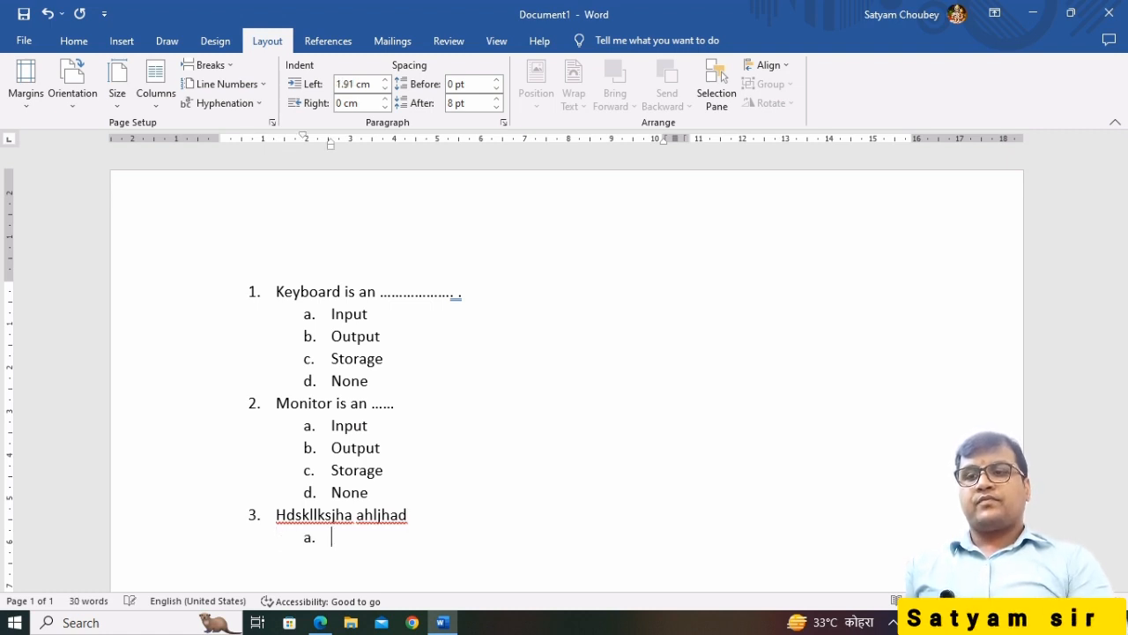
text(sdfg)
key(Return)
text(dsfg)
key(Return)
text(dfs)
key(Return)
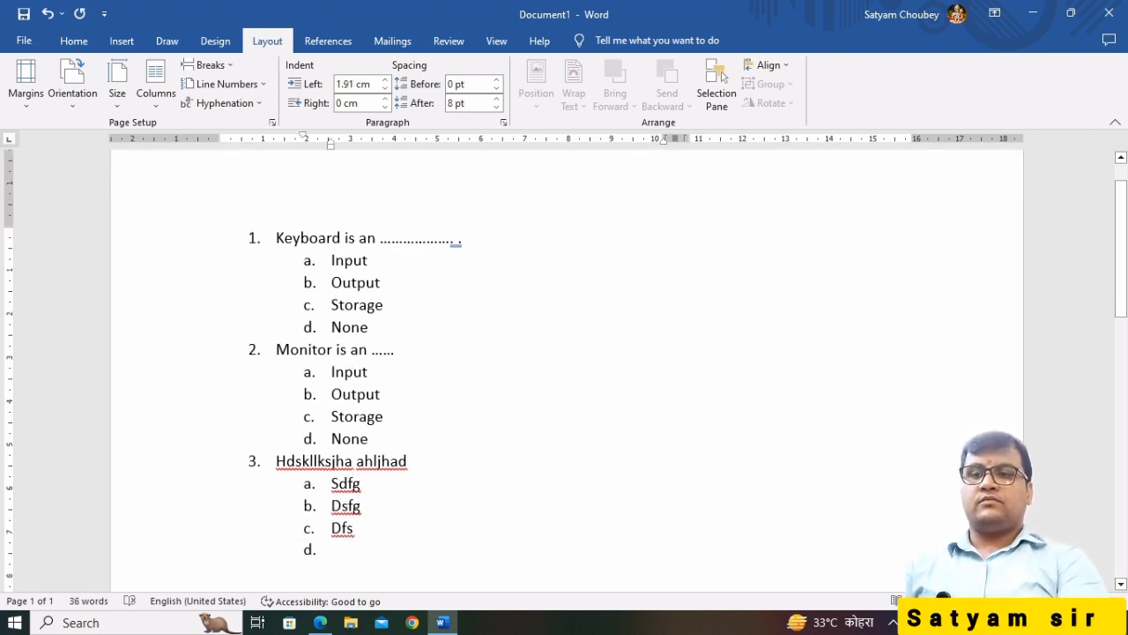
text(fdsg)
Add a fourth numbered question with the filler text "sdjhgfjkhdksjfhg jdfsgkj dskjfg"
key(Return)
key(Return)
text(sdjhgfjkhdksjfhg jdfsgkj dskjfg)
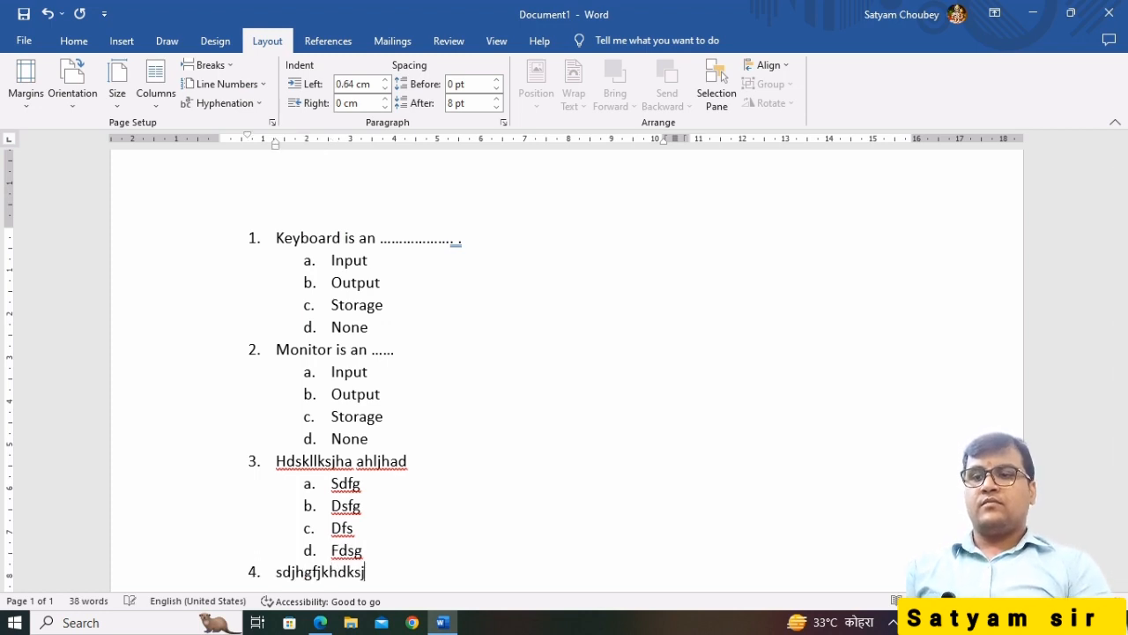
Add the lettered options "sdfg", "fdsg", "fdg" and "f" under the fourth question and start an empty fifth numbered item
key(Return)
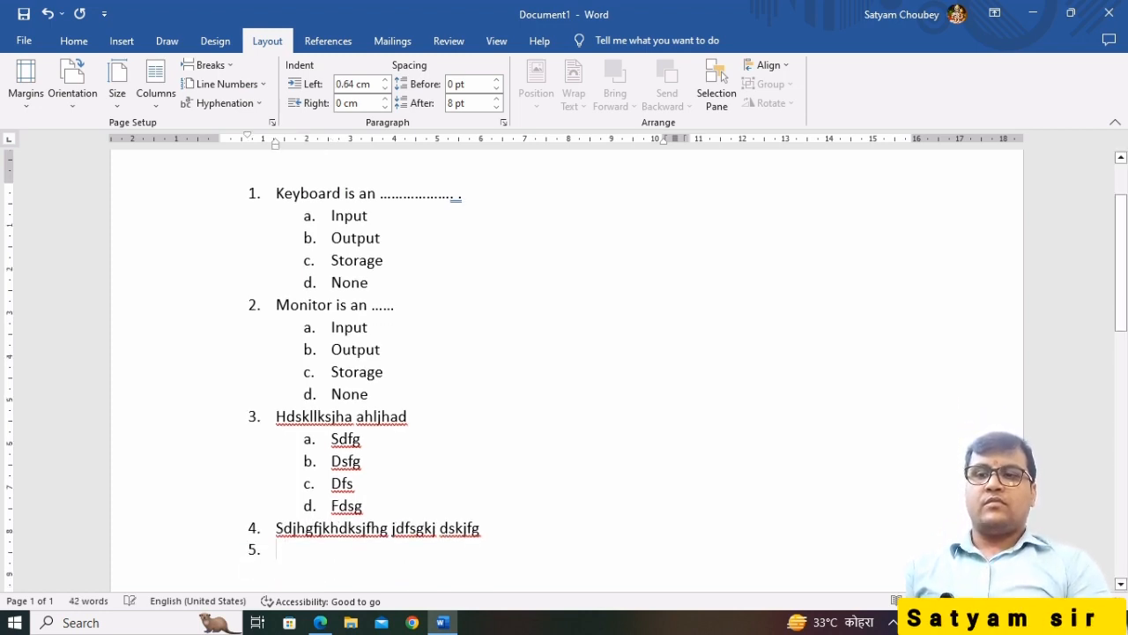
key(Tab)
text(sdfg)
key(Return)
text(fdsg)
key(Return)
text(fdg)
key(Return)
text(f)
key(Return)
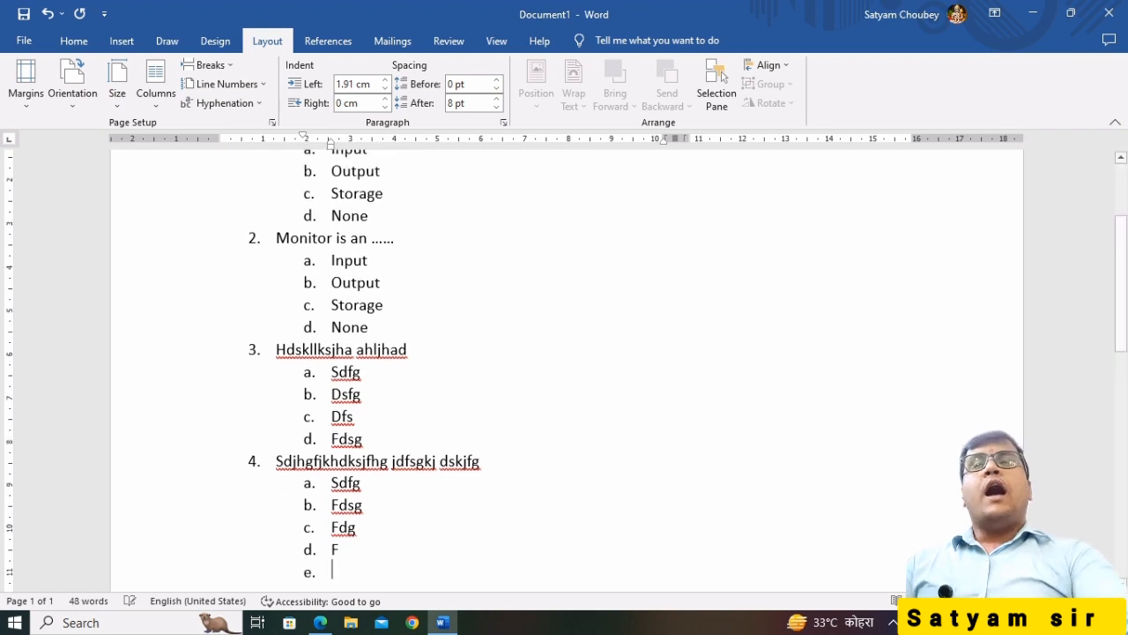
key(Return)
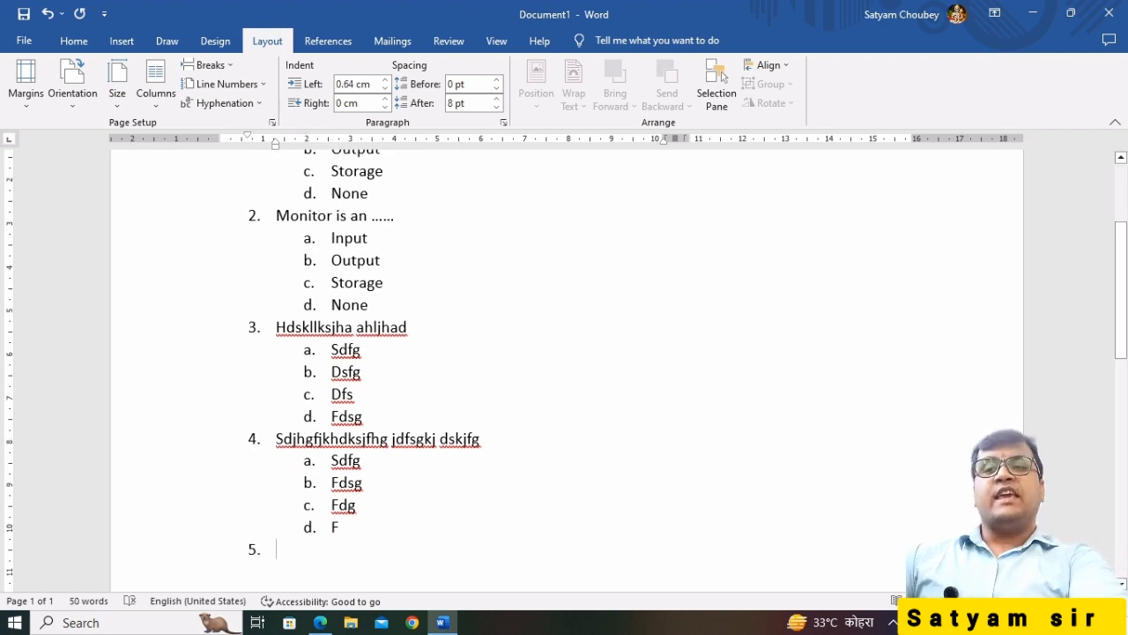
Arrange the four answer options of the first question, about the keyboard, in two columns
scroll(516, 381, up, 3)
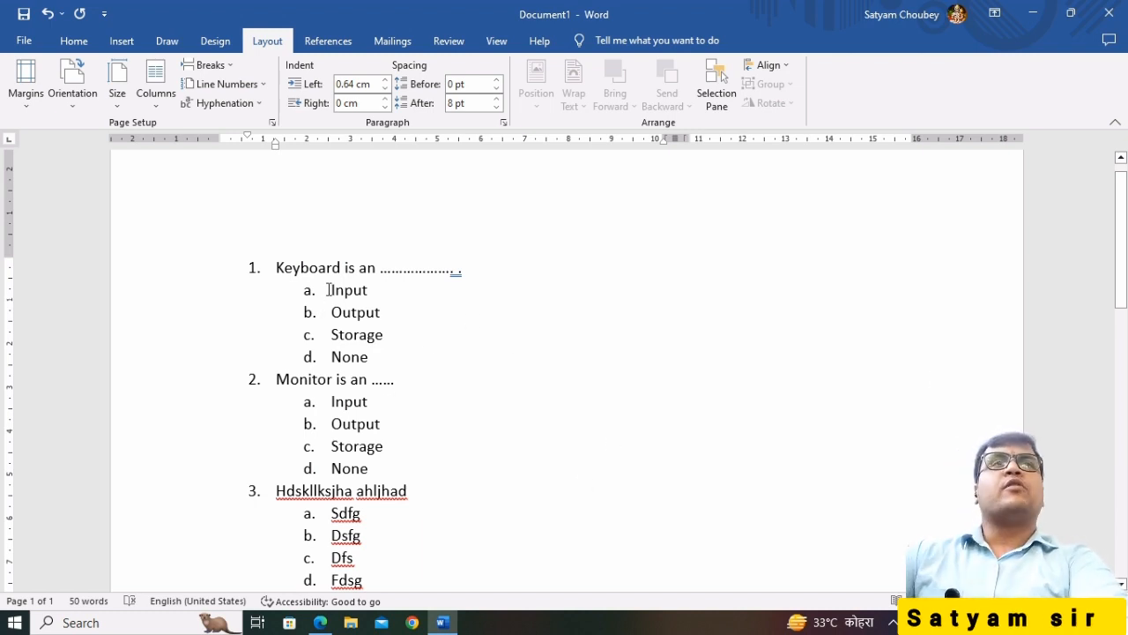
drag(328, 289, 381, 356)
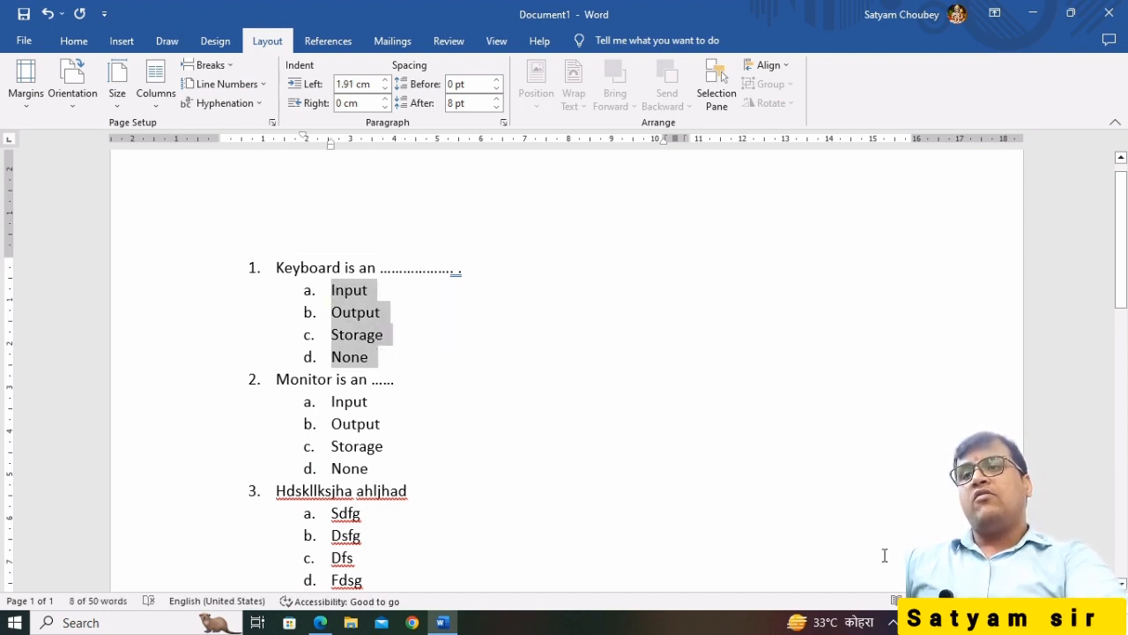
click(150, 101)
click(178, 170)
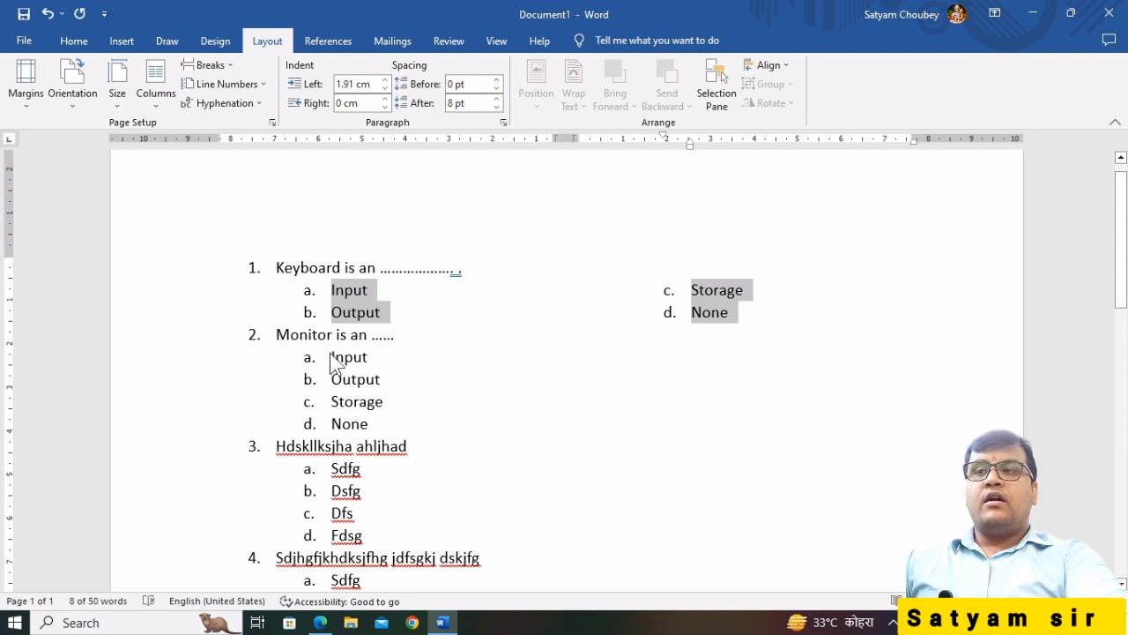
Arrange the four answer options of the second question, about the monitor, in two columns
click(333, 359)
drag(333, 360, 376, 424)
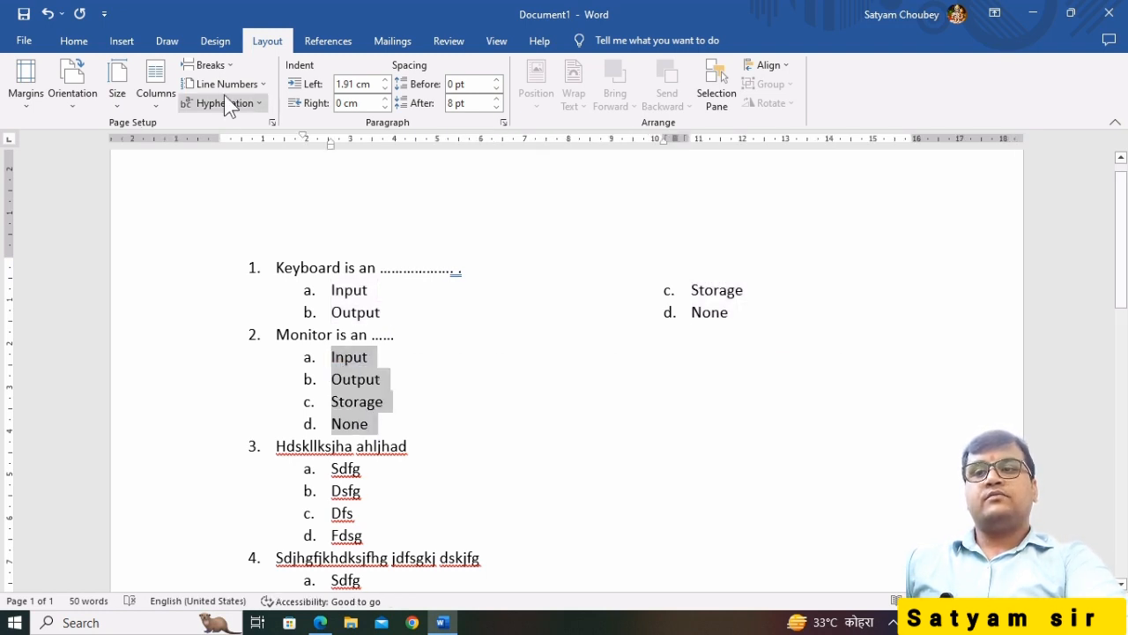
click(160, 92)
click(168, 165)
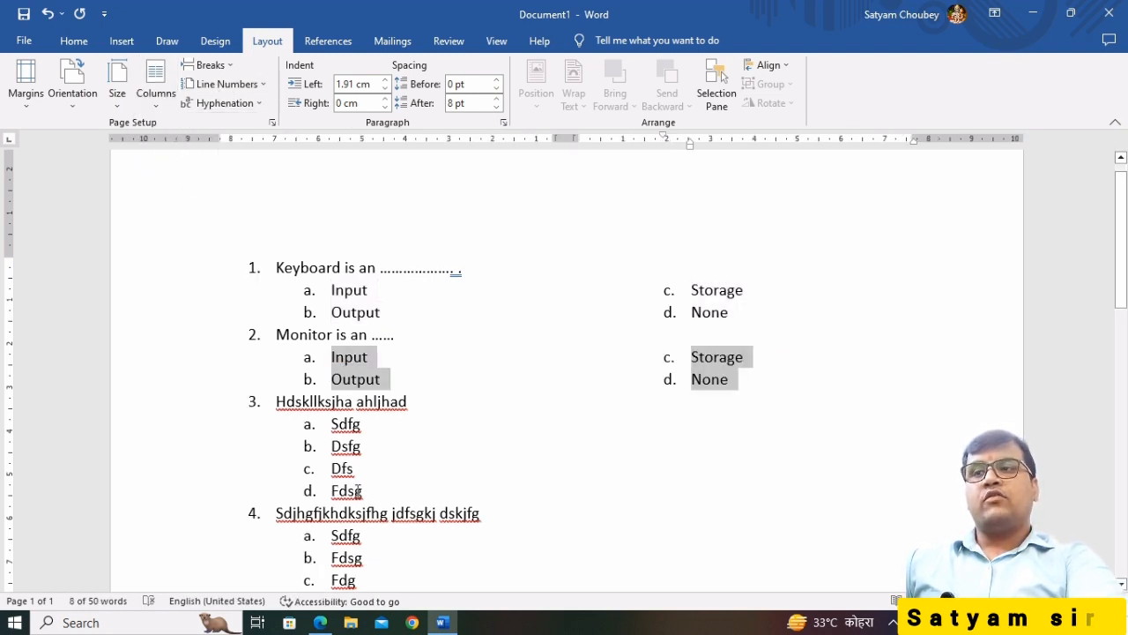
Arrange the four filler options under the third question in two columns
drag(329, 424, 375, 490)
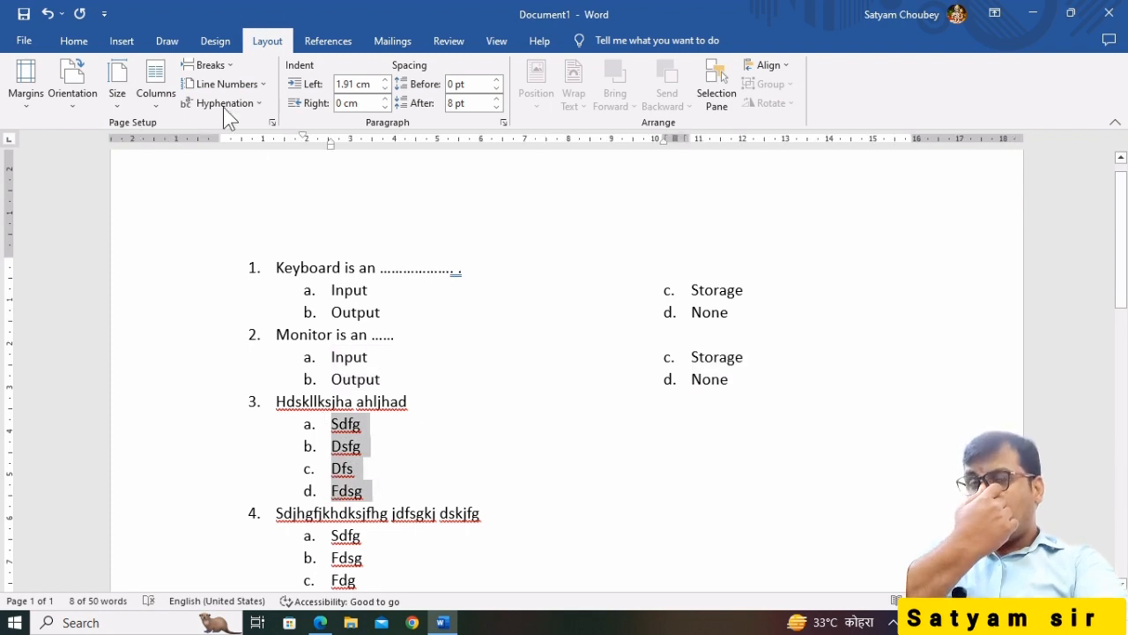
click(159, 97)
click(196, 182)
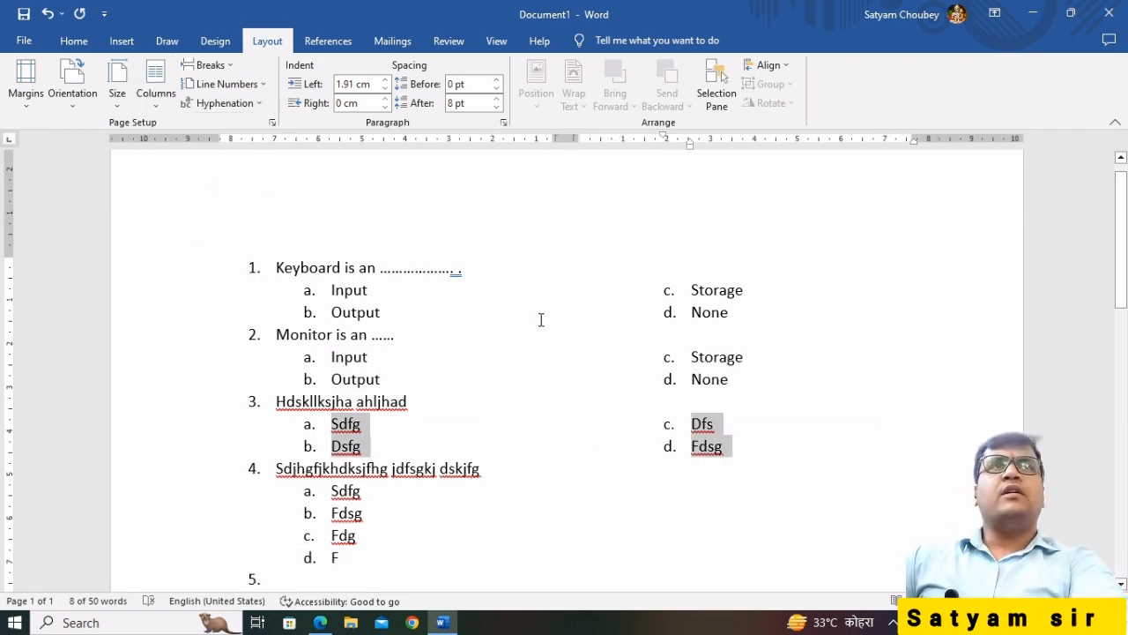
Try to lay out the fourth question's answer options in four columns of unequal width
scroll(541, 320, down, 2)
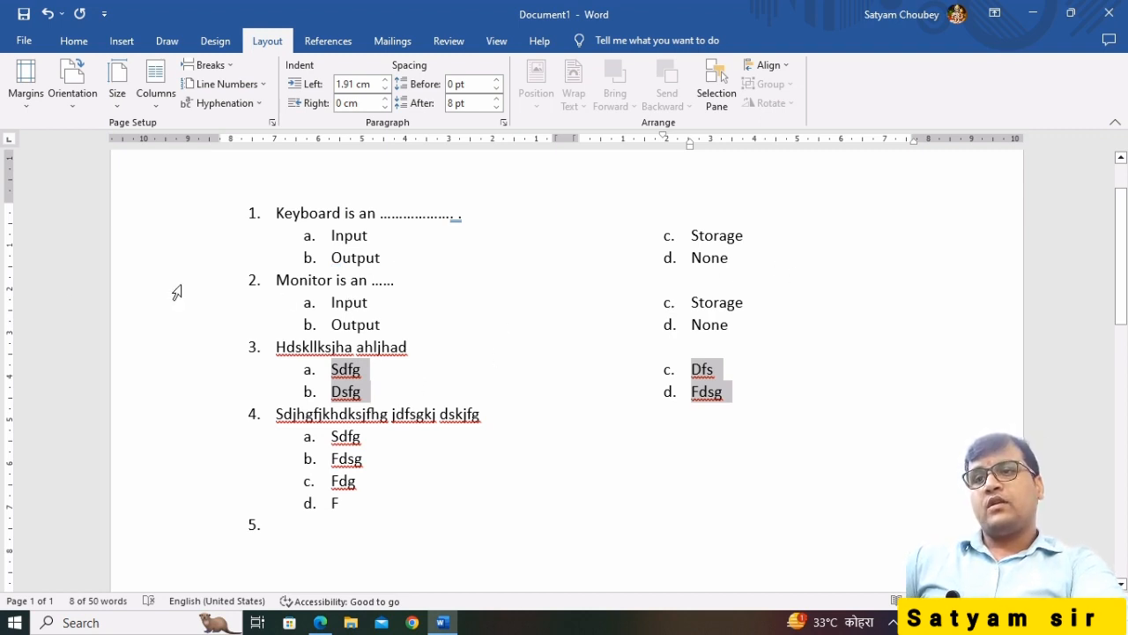
drag(325, 438, 365, 503)
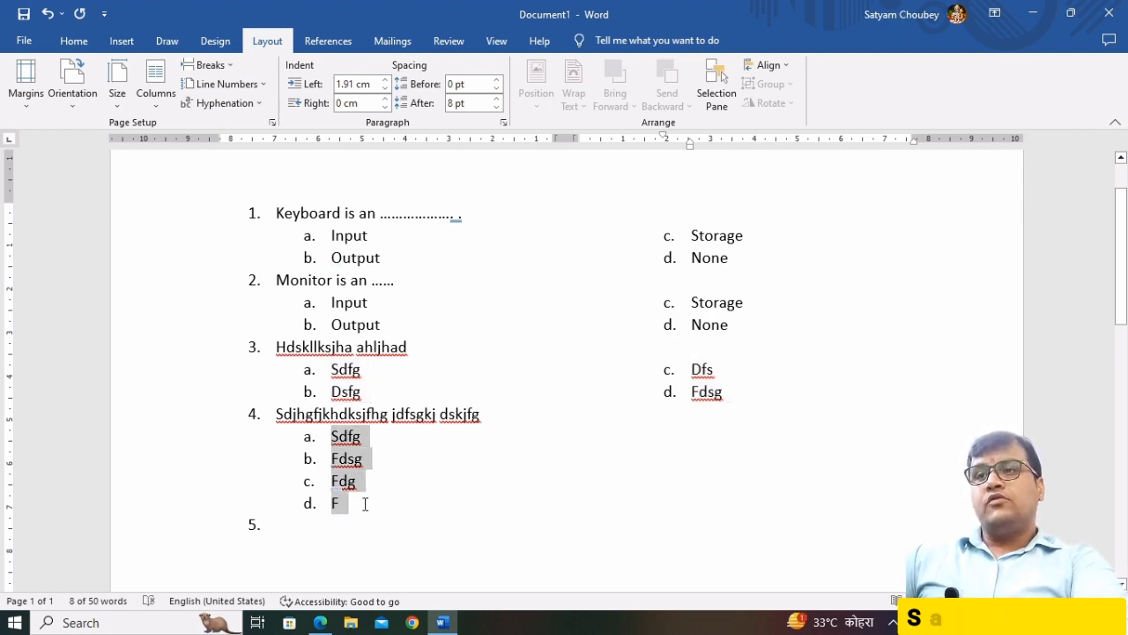
click(156, 92)
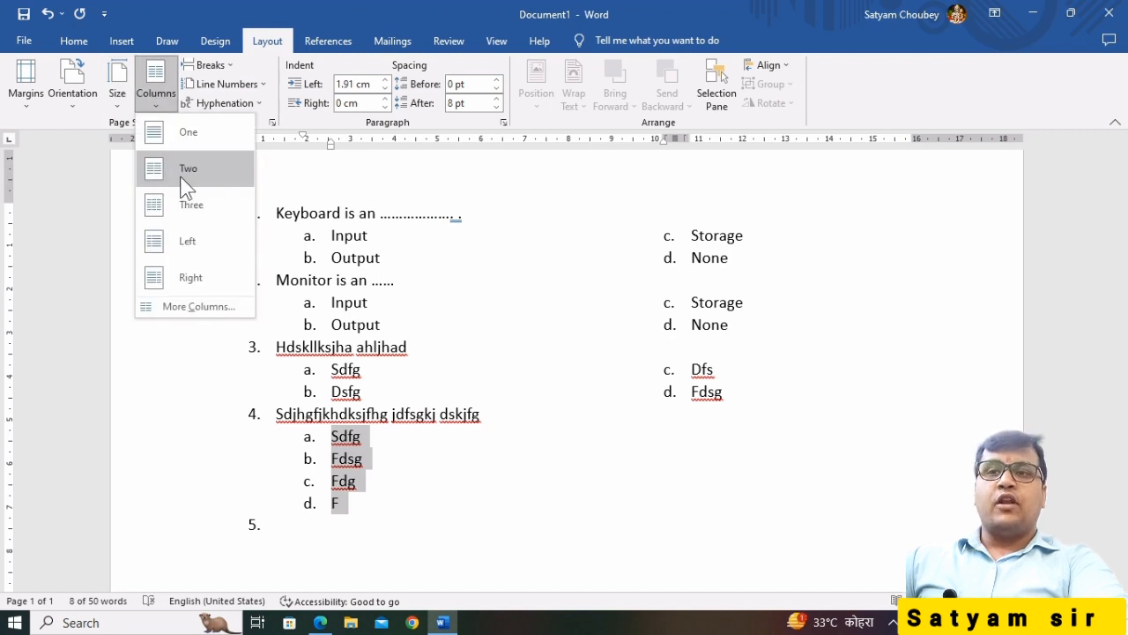
click(204, 307)
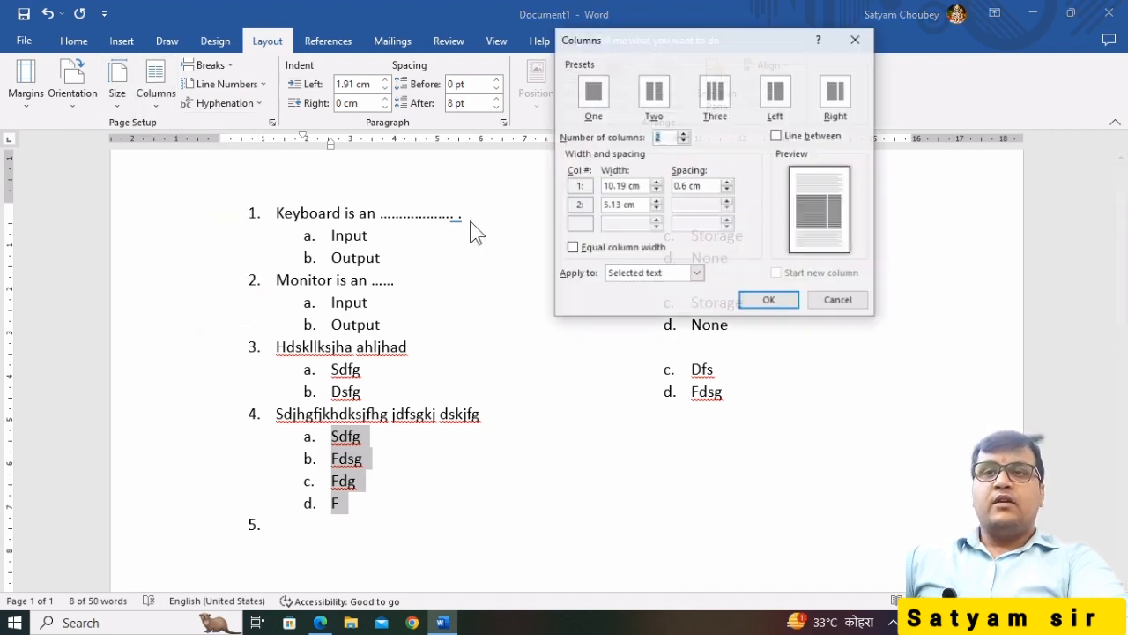
click(683, 133)
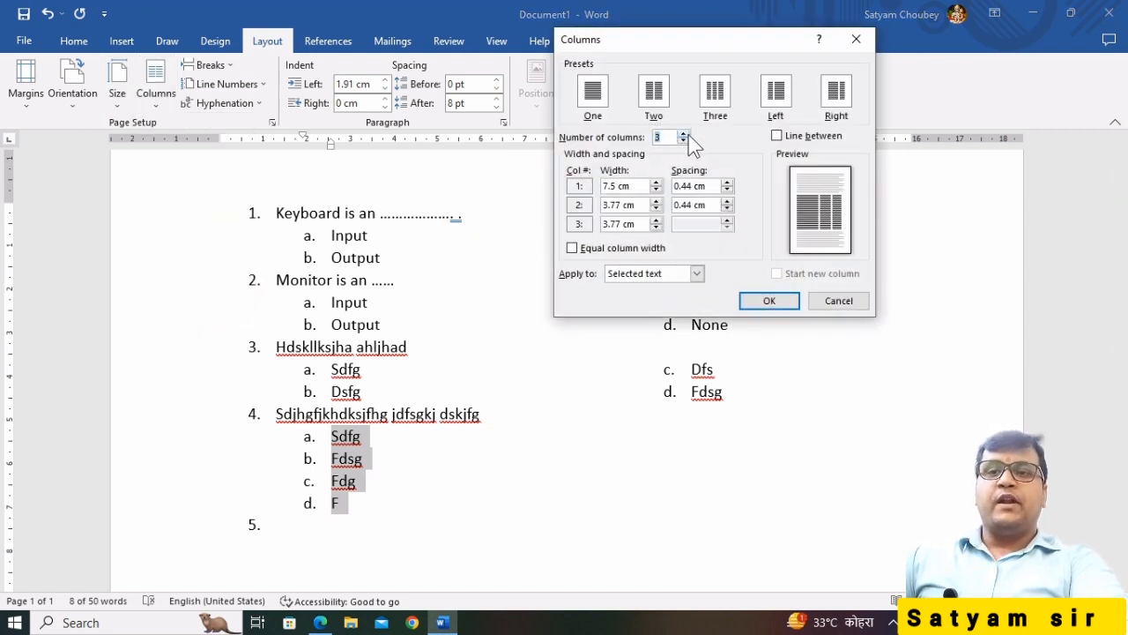
click(683, 133)
click(782, 301)
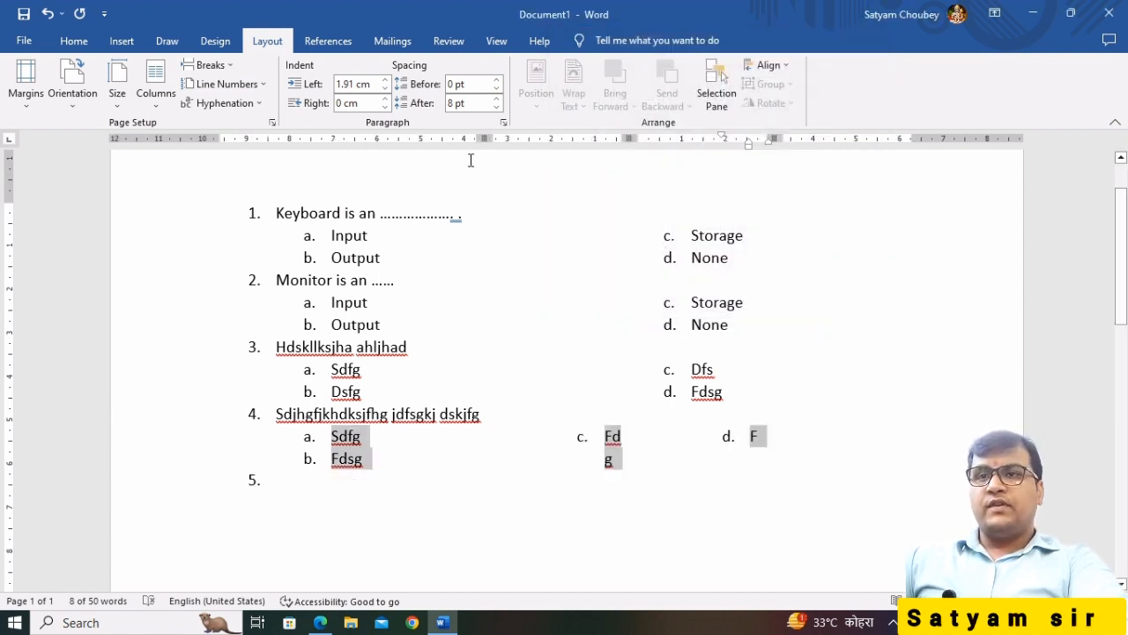
Try widening the first column of the fourth question's options, and undo both the widening and the column layout
drag(481, 136, 529, 135)
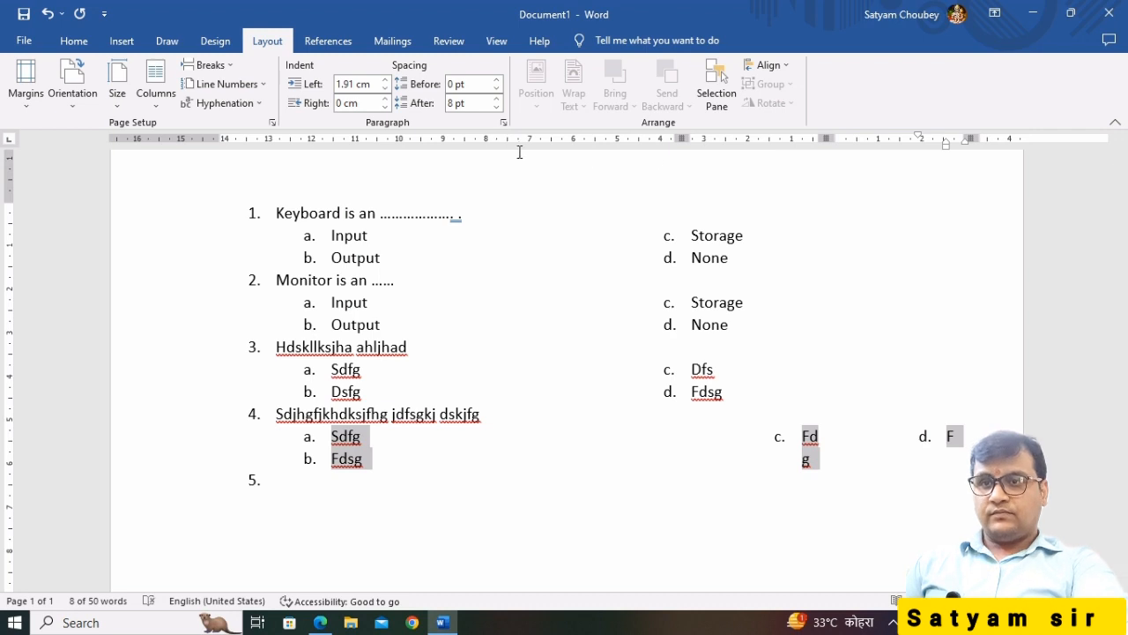
key(ctrl+z)
key(ctrl+z)
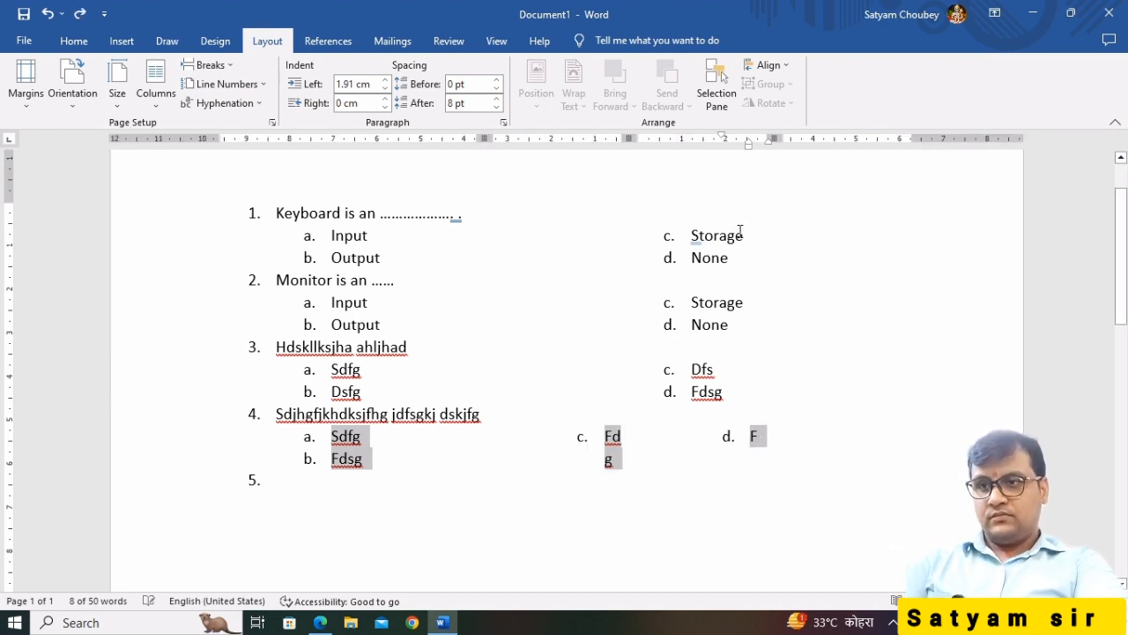
Remove the empty fifth item and replace the fourth question's option d with "gfd"
click(359, 515)
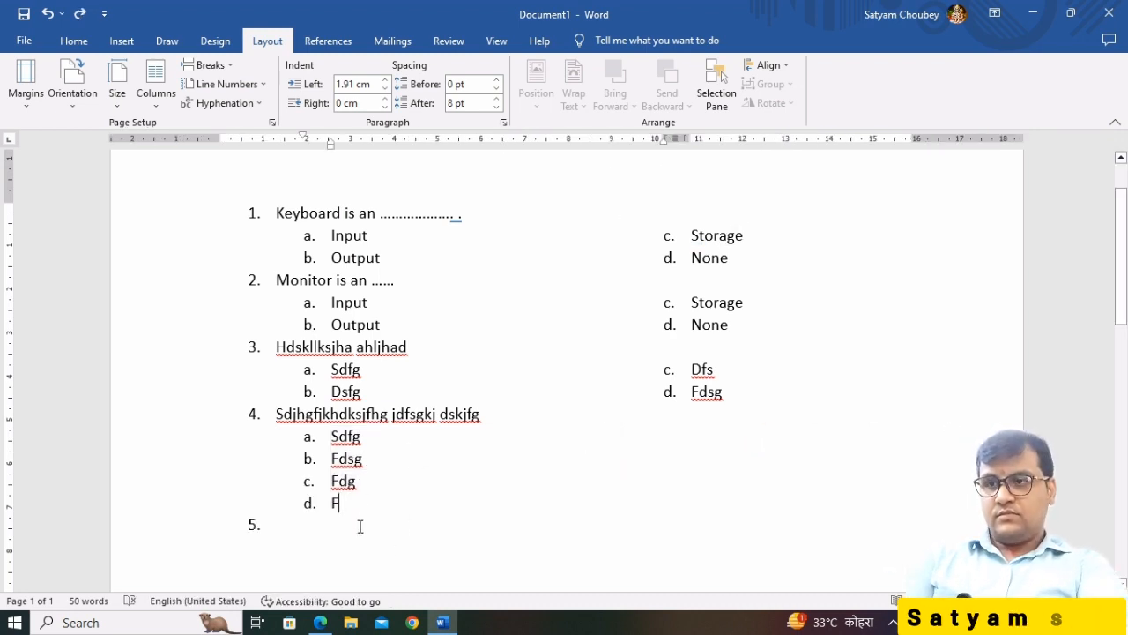
key(BackSpace)
key(BackSpace)
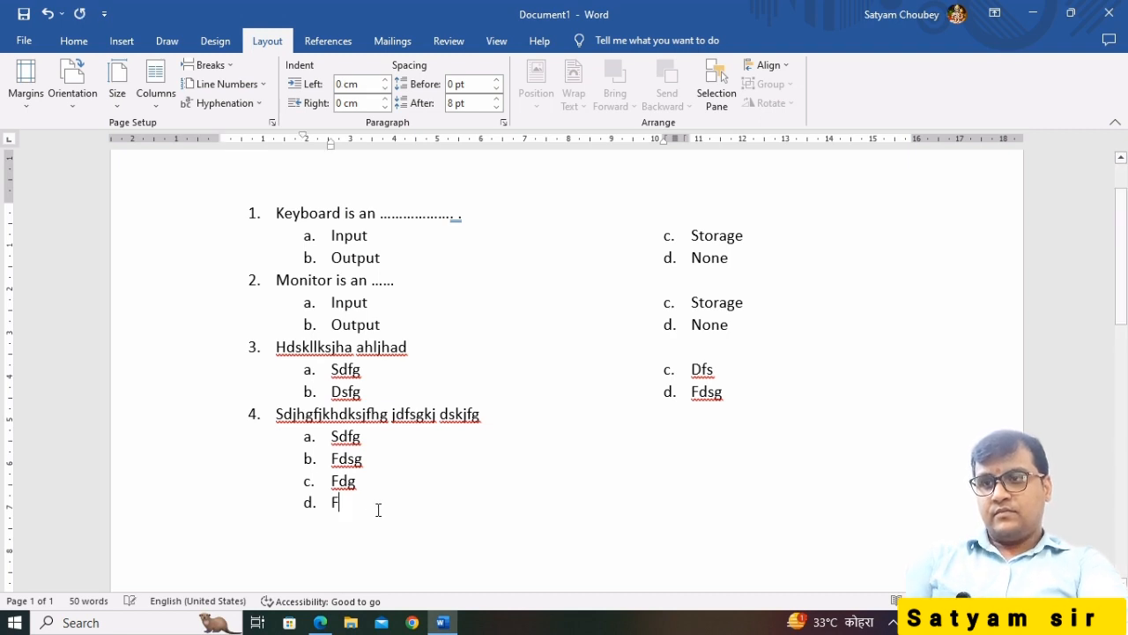
key(BackSpace)
text(gfd)
key(Return)
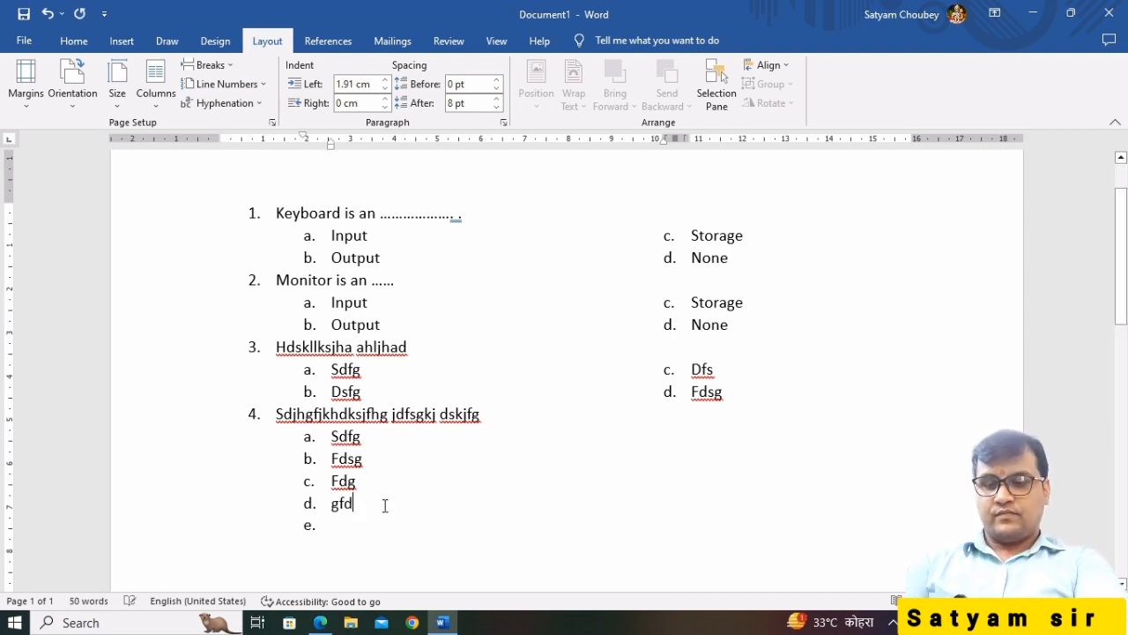
Add a fifth numbered question with the filler text "hgjgghfjj" and start an empty lettered option under it
key(Return)
text(hgjgghfjj)
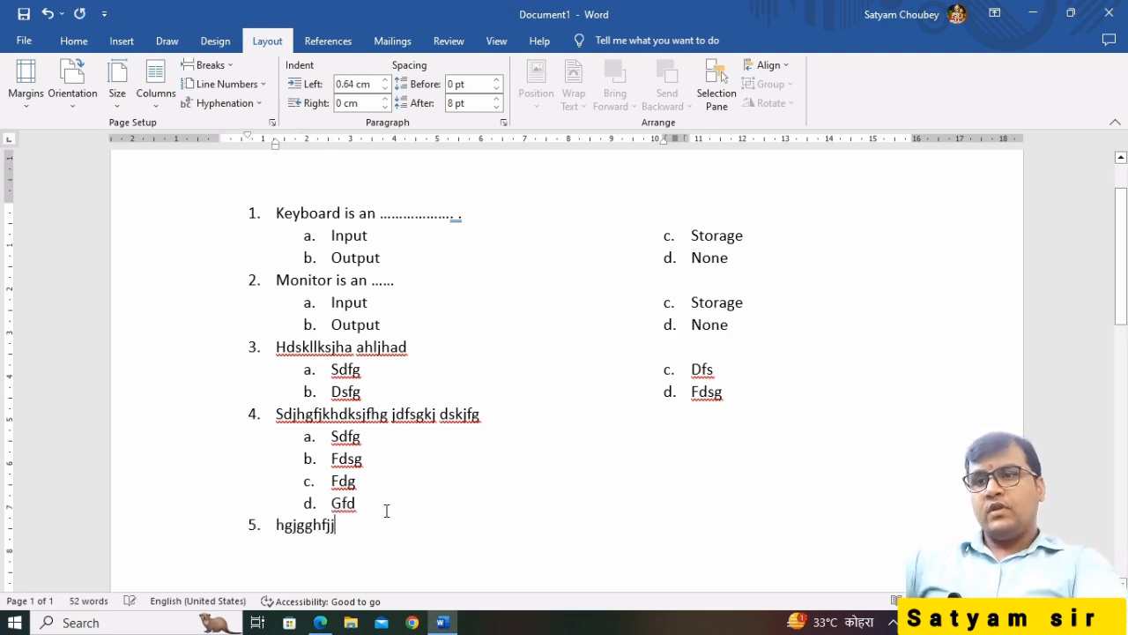
key(Return)
key(Tab)
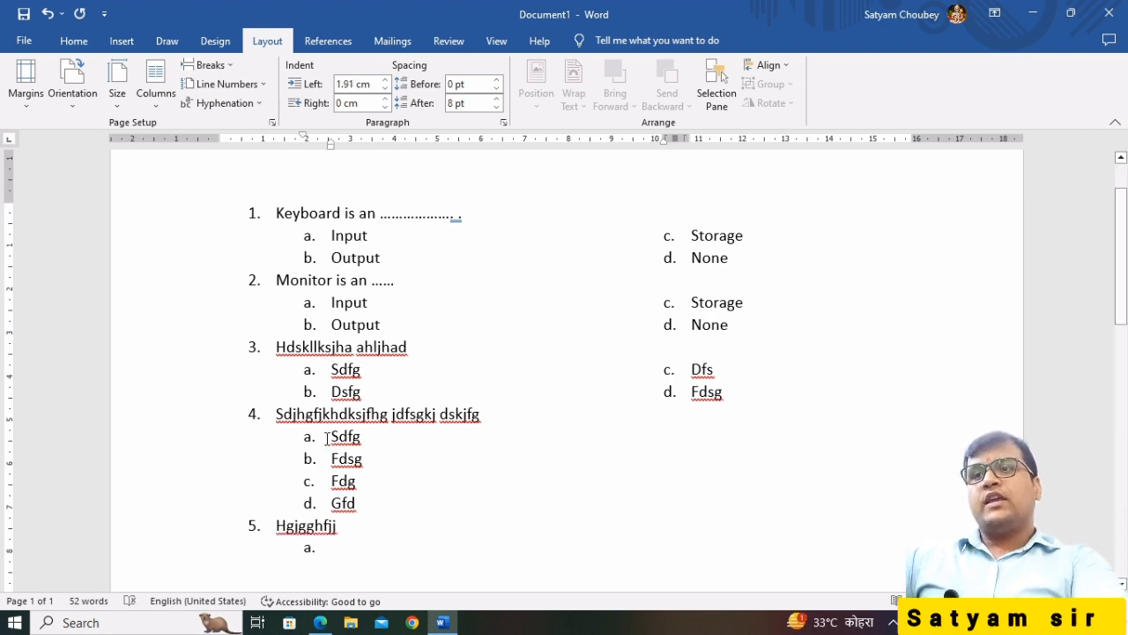
Select the fourth question's options a to d and set the number of columns for them to 4
drag(326, 438, 363, 508)
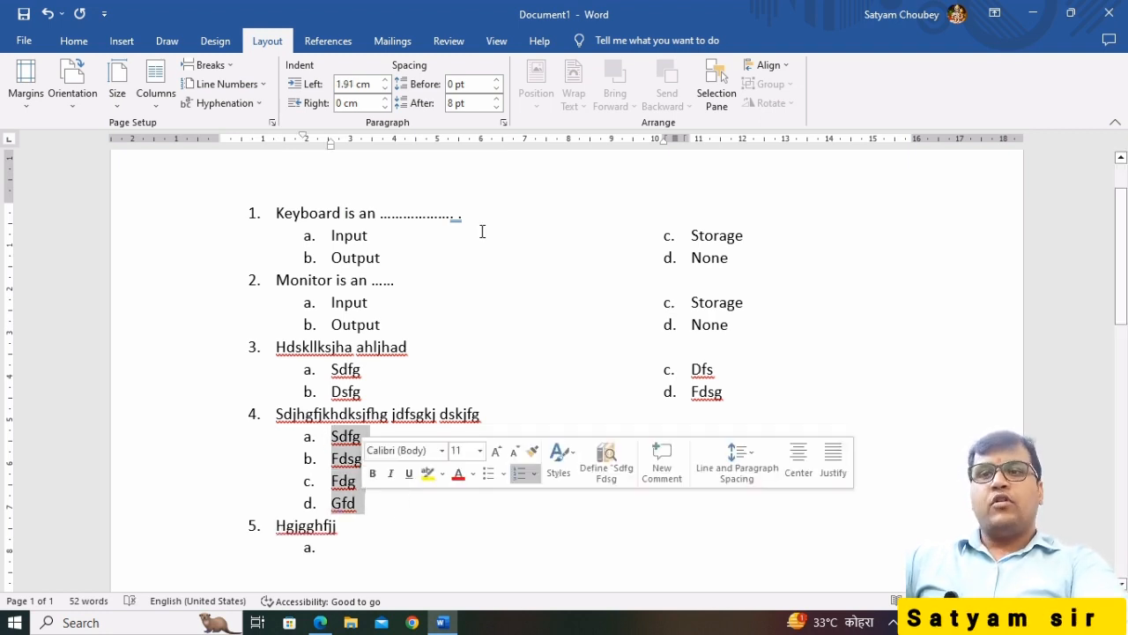
click(156, 96)
click(187, 307)
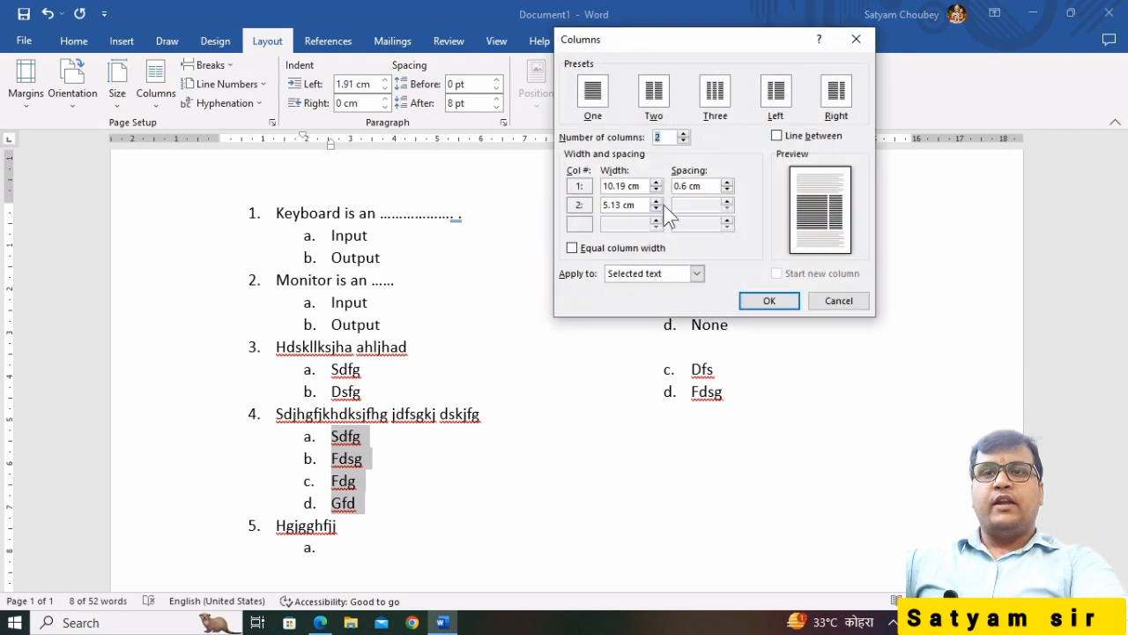
click(683, 133)
click(684, 134)
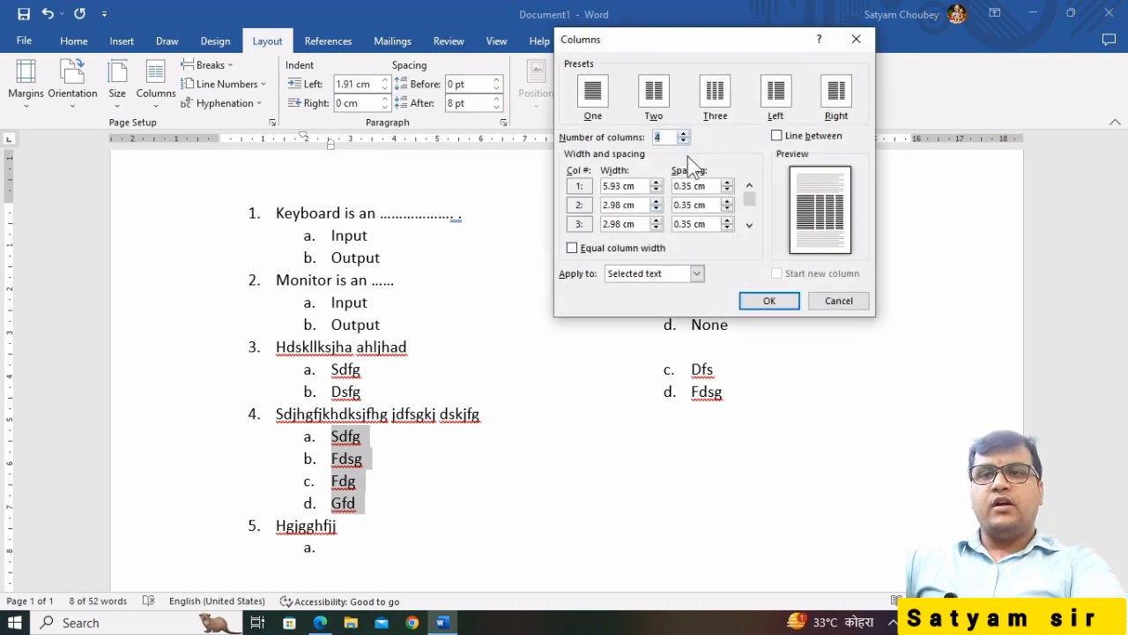
Set the column spacing to 0.1 cm with equal column widths and apply the layout to the selected options
click(728, 190)
click(727, 190)
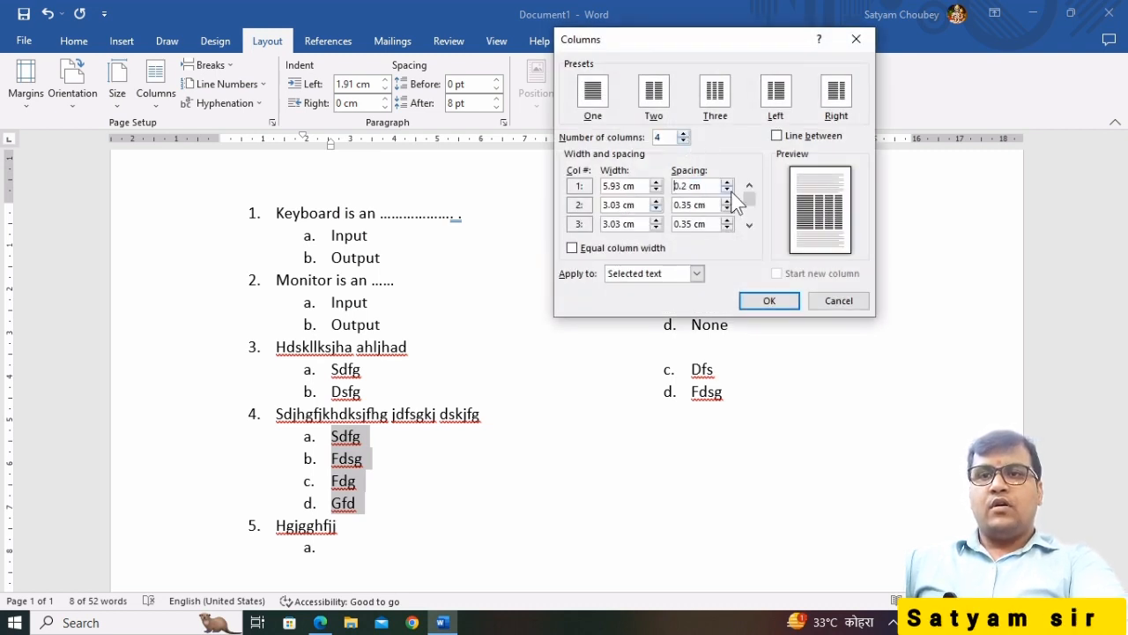
click(727, 190)
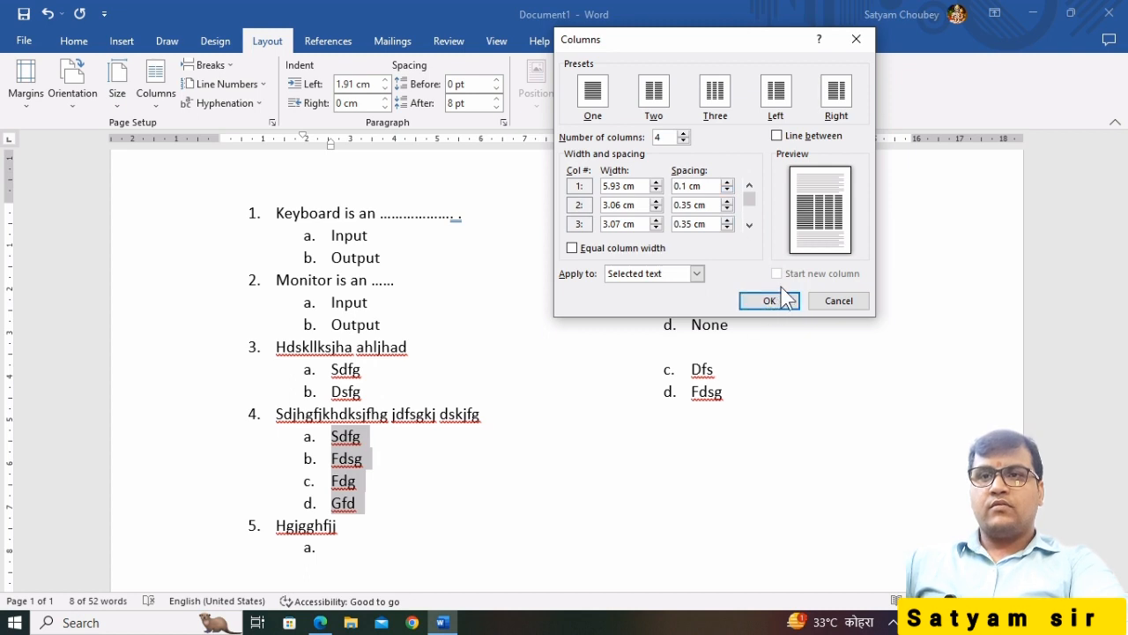
click(570, 249)
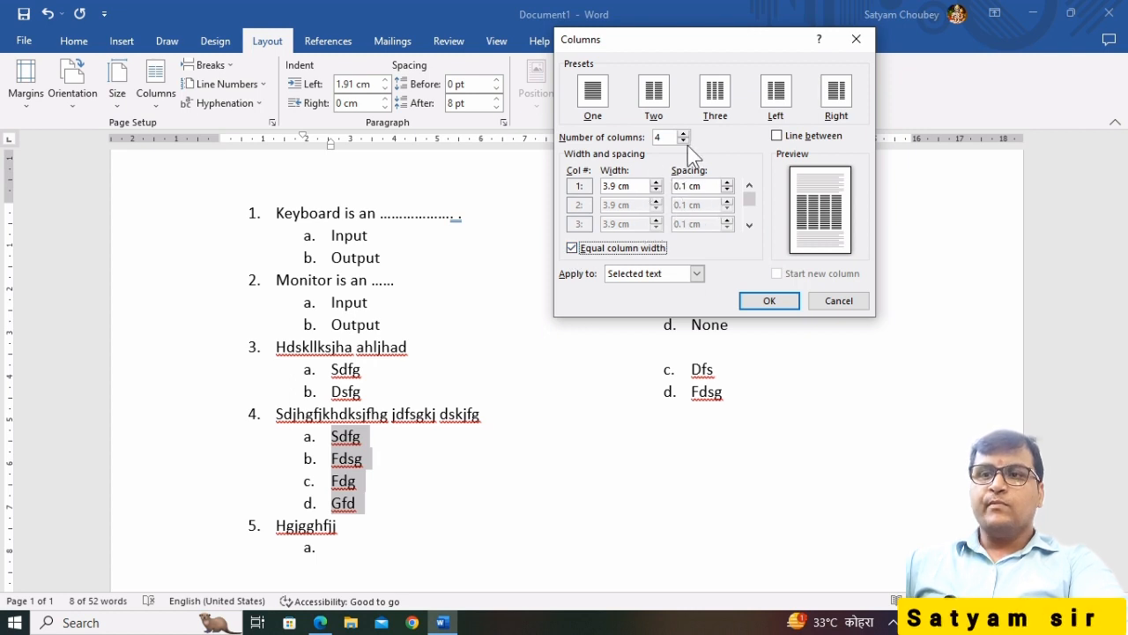
click(759, 299)
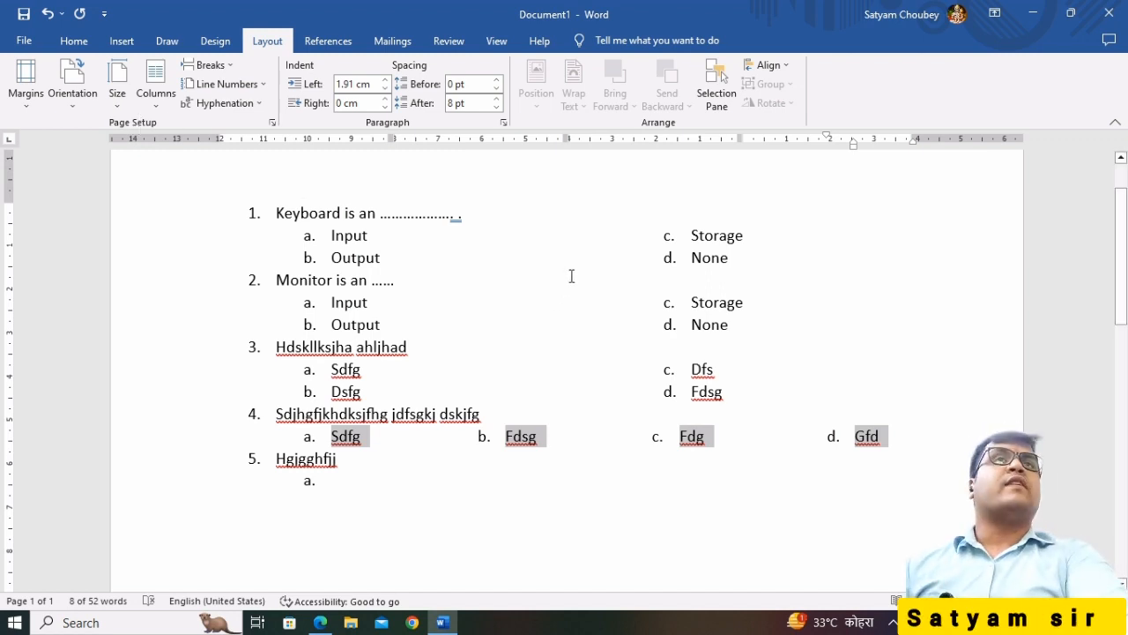
Delete the whole question list and generate sample paragraphs with =rand() in its place
key(ctrl+a)
key(Delete)
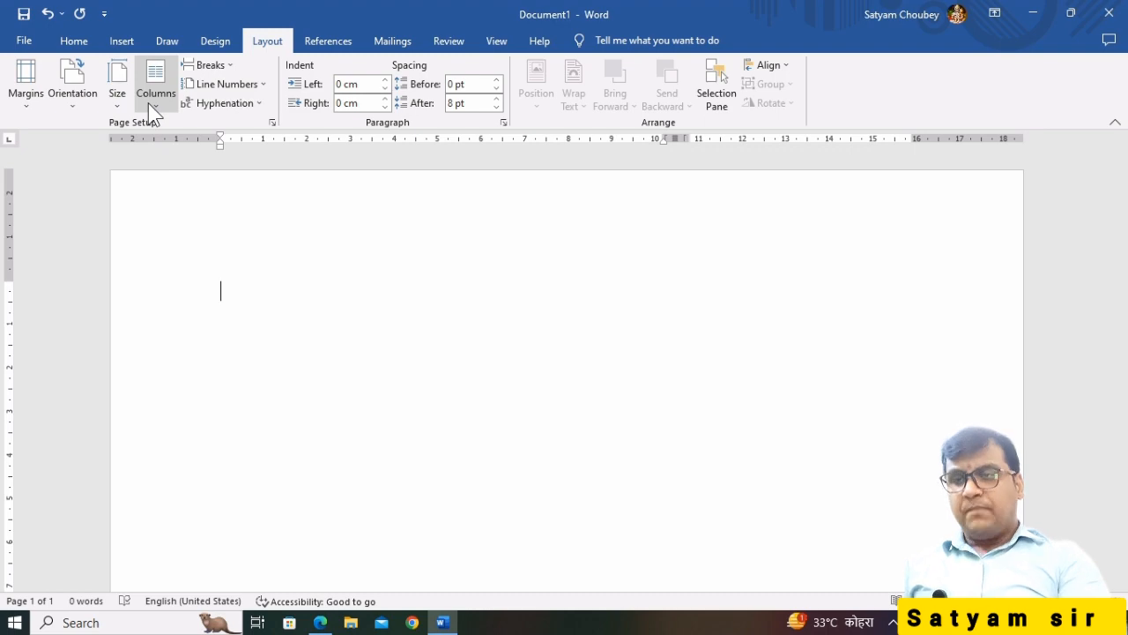
text(=rand())
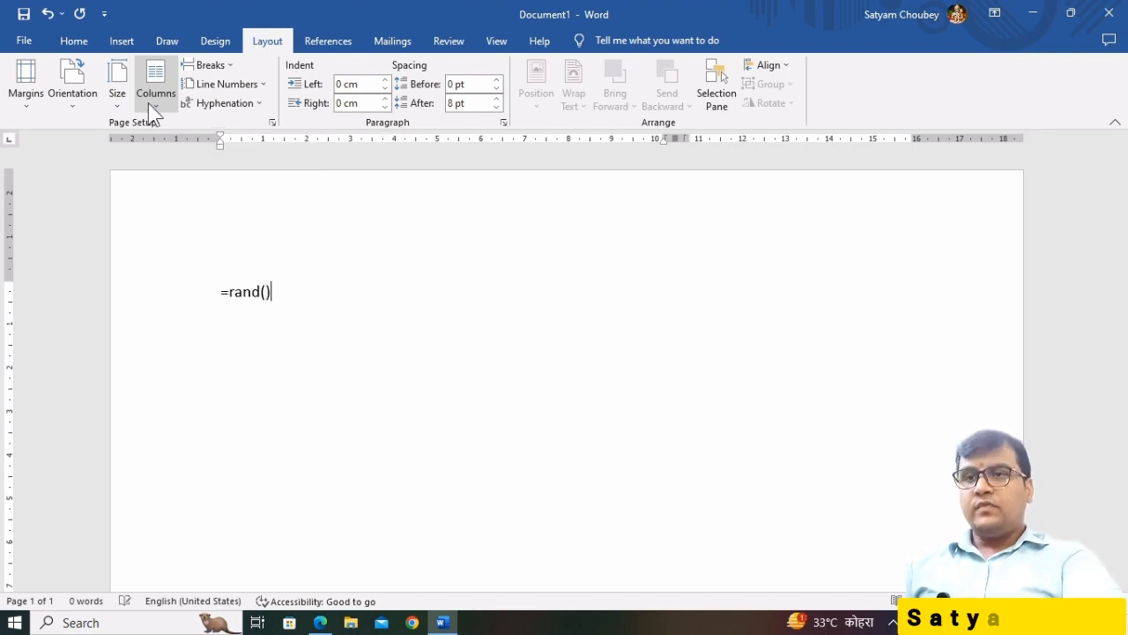
key(Return)
scroll(397, 270, up, 5)
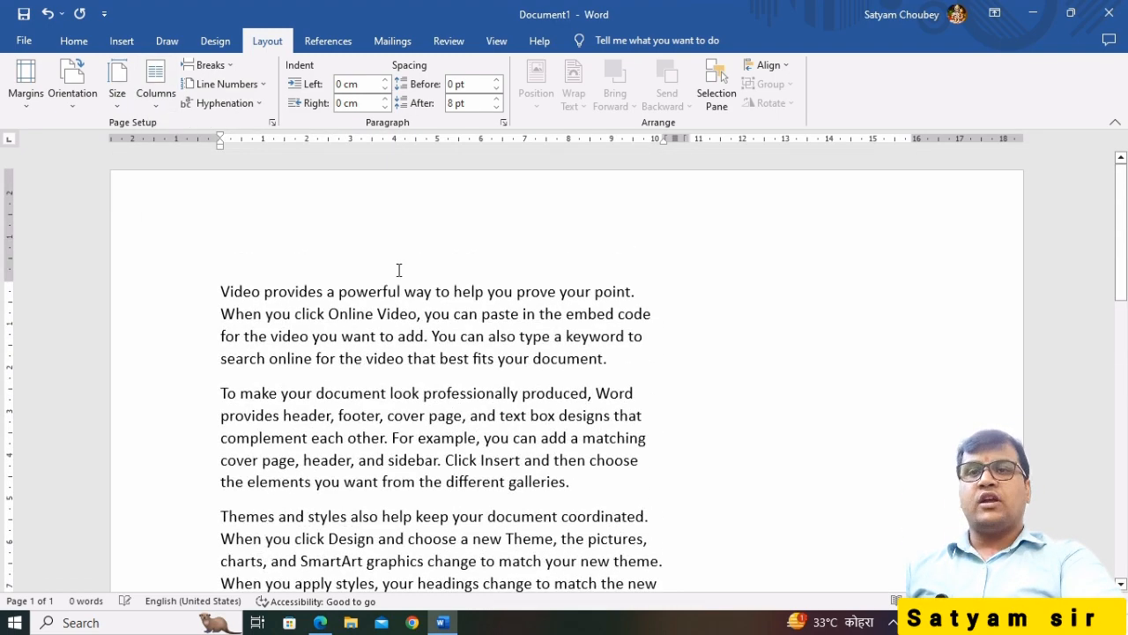
Set all the generated sample text to a single full-width column
key(ctrl+a)
click(141, 99)
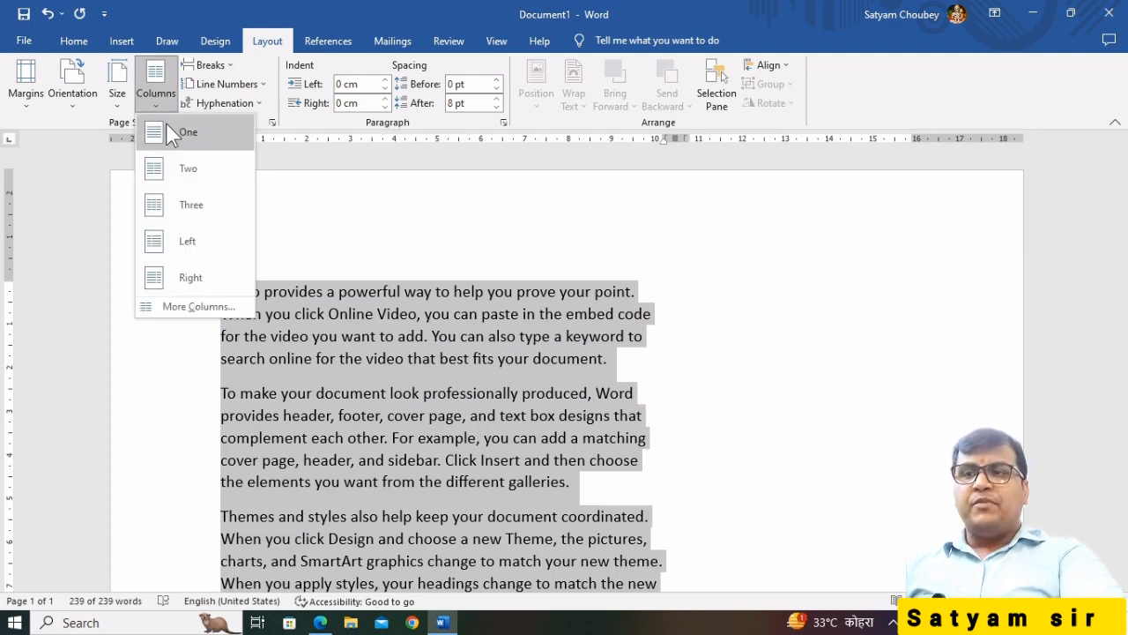
click(165, 197)
click(368, 388)
scroll(368, 388, down, 3)
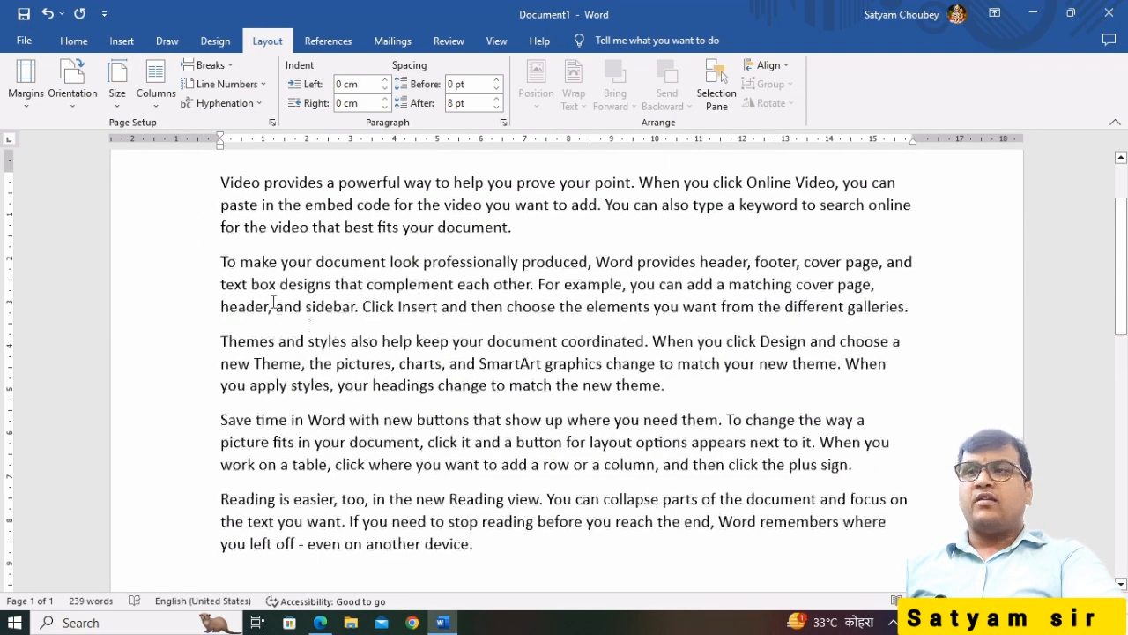
Lay out only the second paragraph, beginning "To make your document look", in two columns
drag(212, 261, 932, 312)
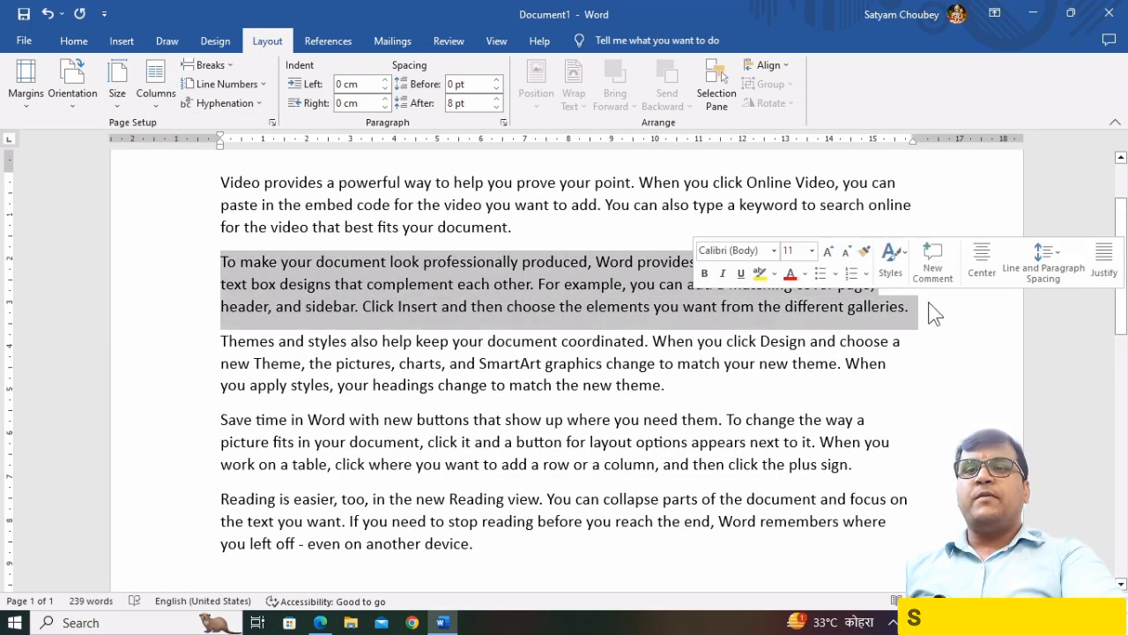
click(156, 88)
click(185, 167)
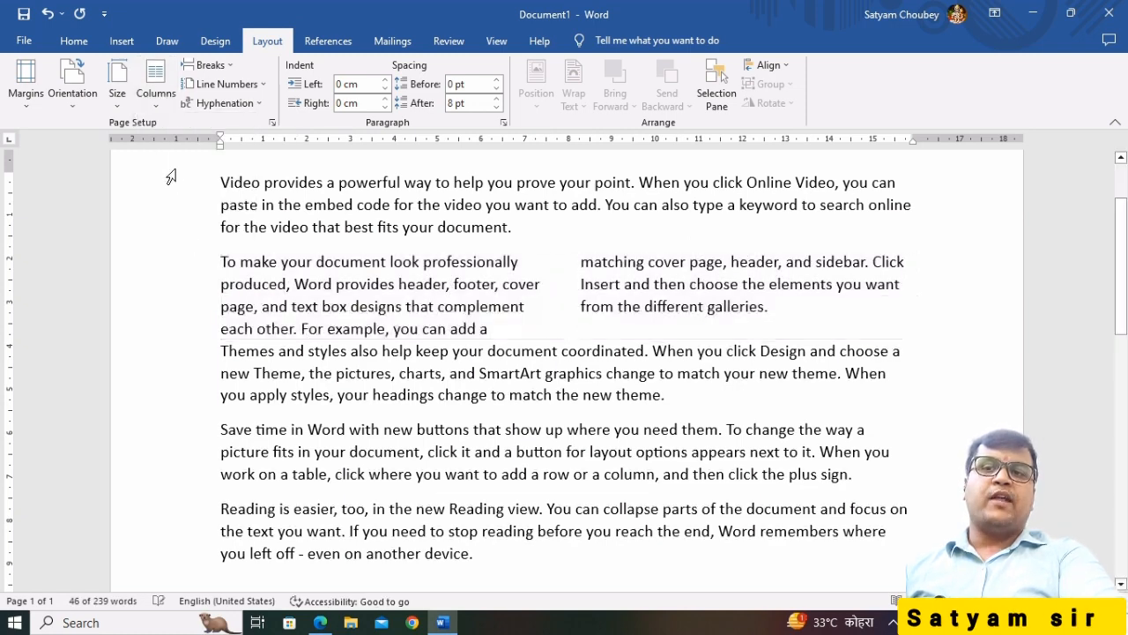
click(532, 394)
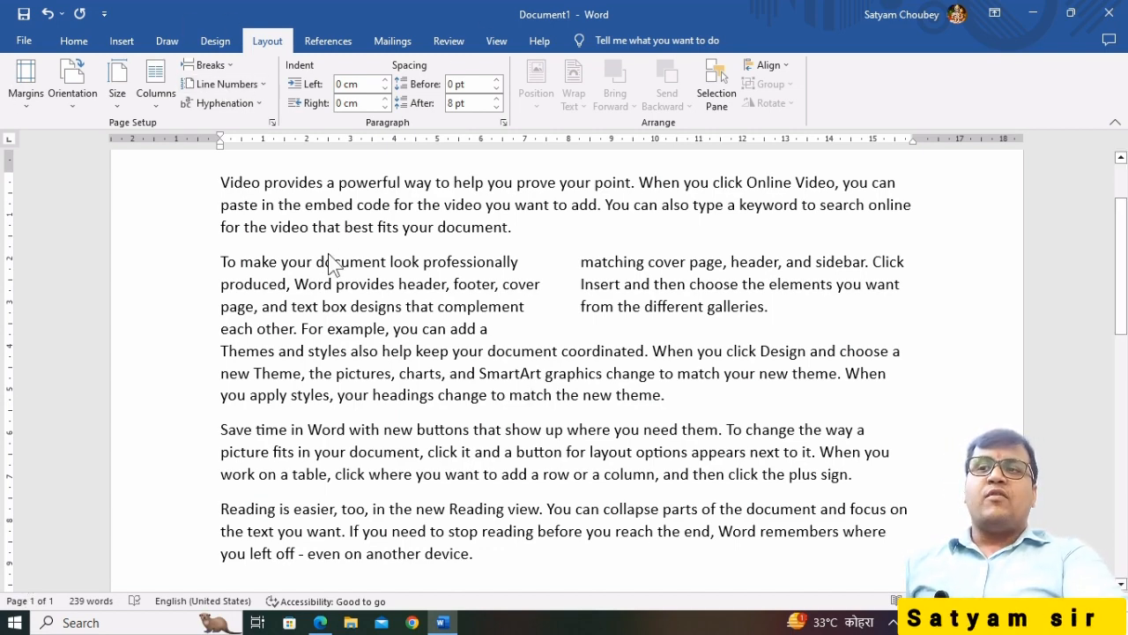
Try laying out the entire sample text in two columns and in three columns
key(ctrl+a)
click(147, 85)
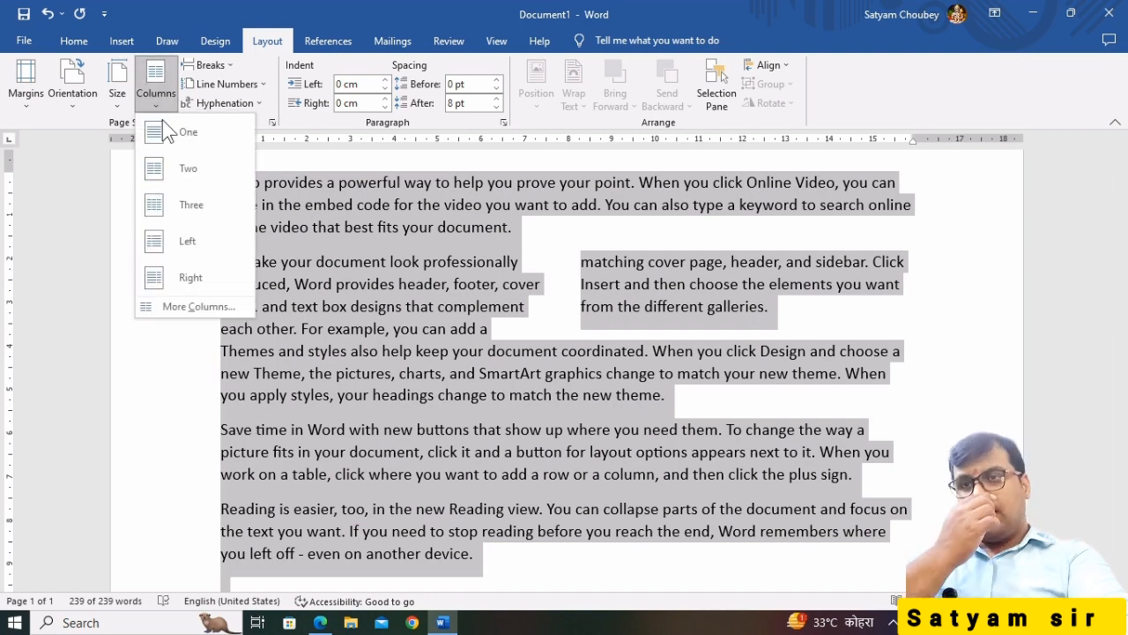
click(184, 171)
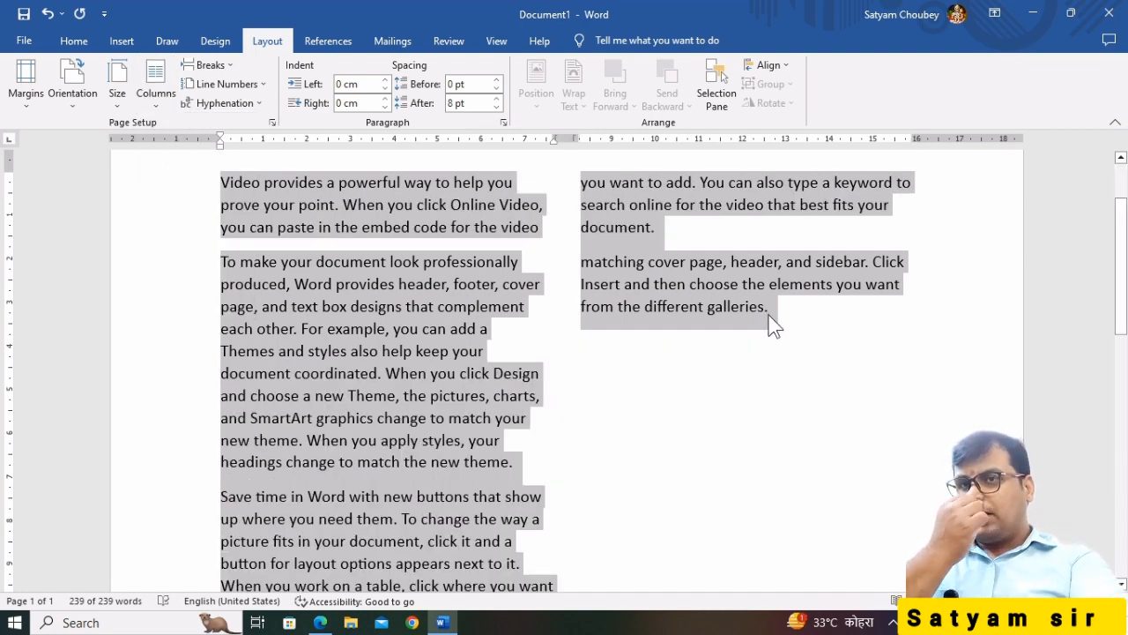
click(160, 94)
click(191, 196)
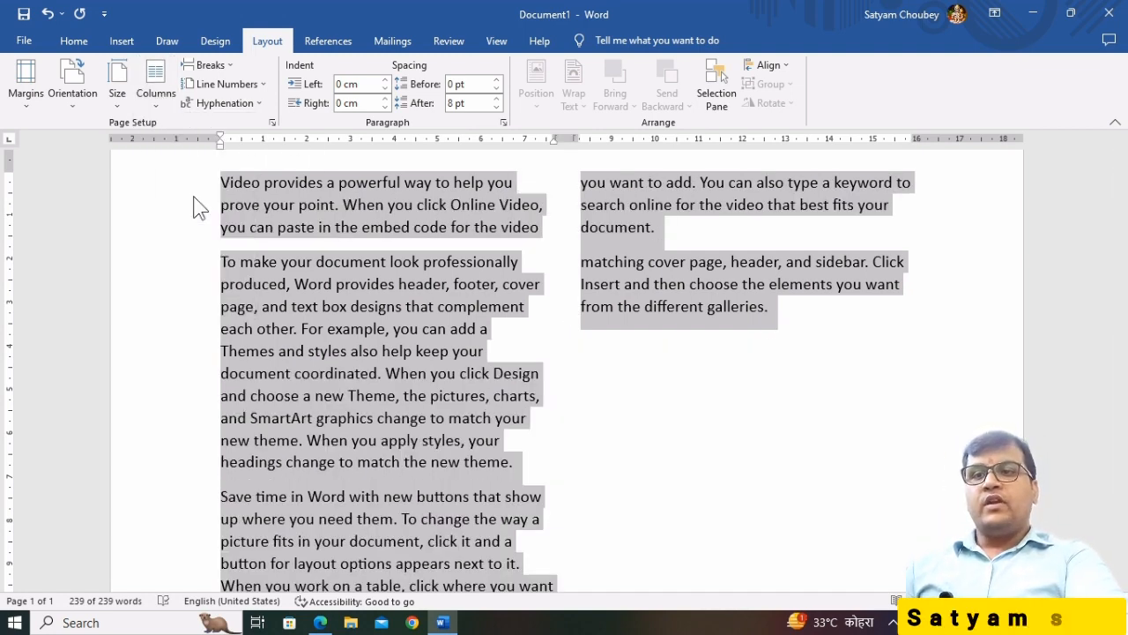
click(693, 340)
scroll(693, 340, up, 2)
scroll(696, 340, down, 10)
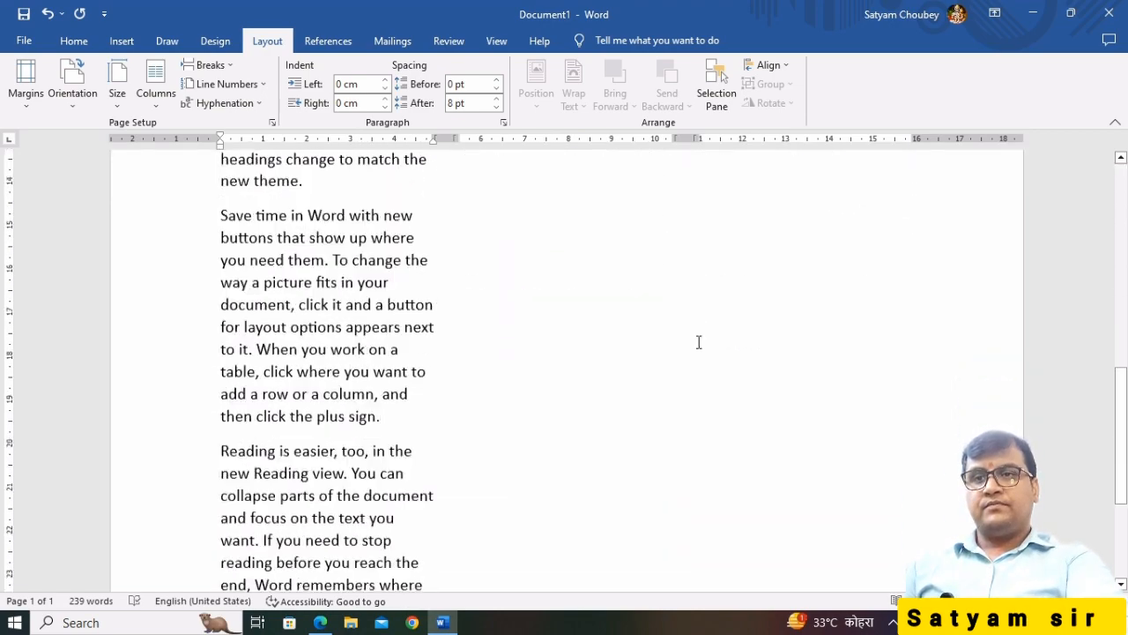
scroll(698, 342, up, 3)
Undo the recent column layouts, including the two-column layout of the second paragraph
key(ctrl+z)
key(ctrl+z)
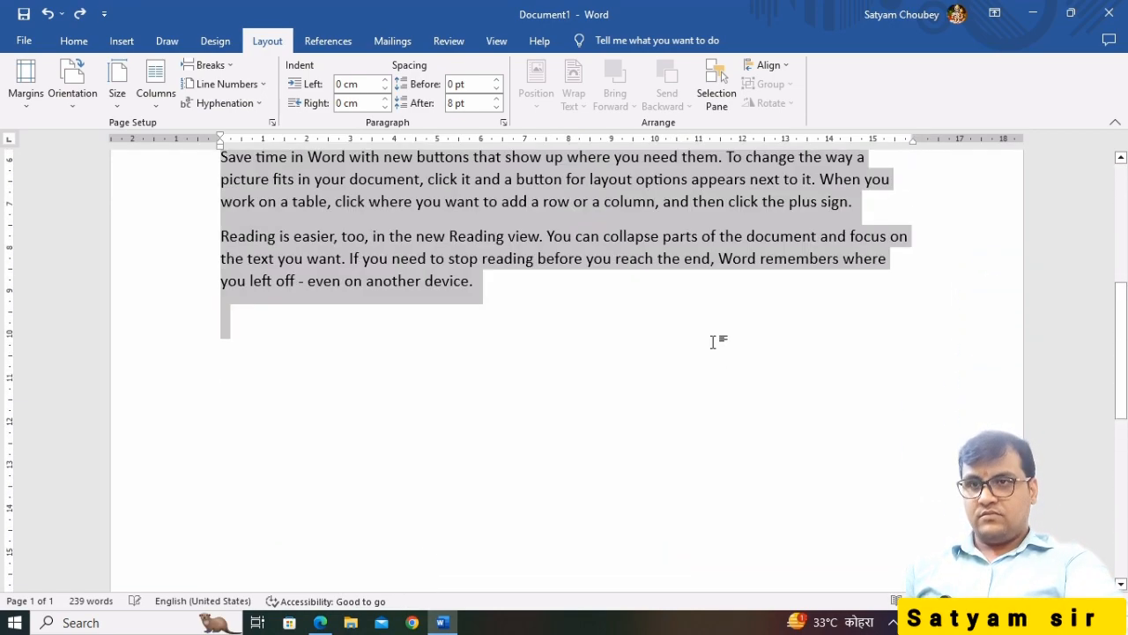
click(656, 369)
scroll(659, 362, up, 3)
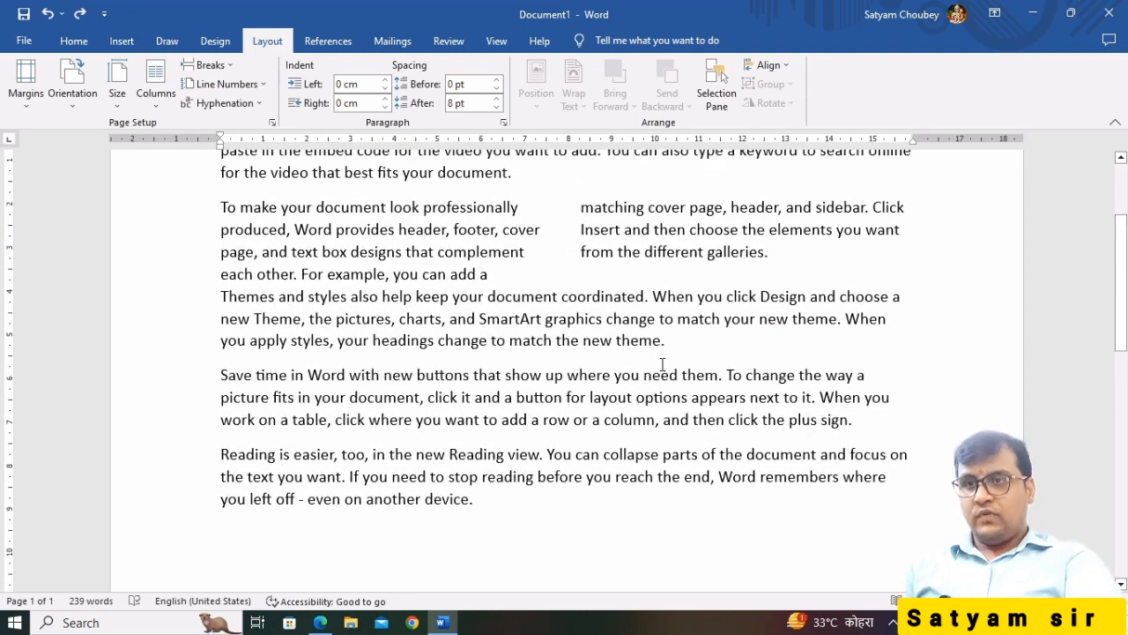
key(ctrl+z)
click(554, 365)
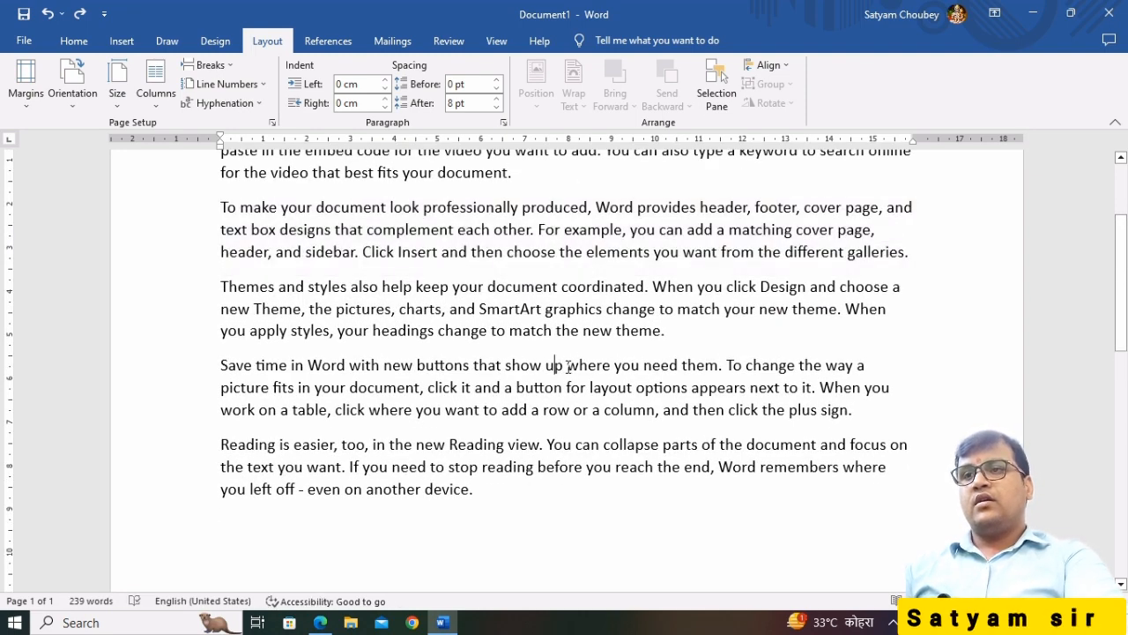
Lay out the entire sample text in three columns
key(ctrl+a)
click(147, 83)
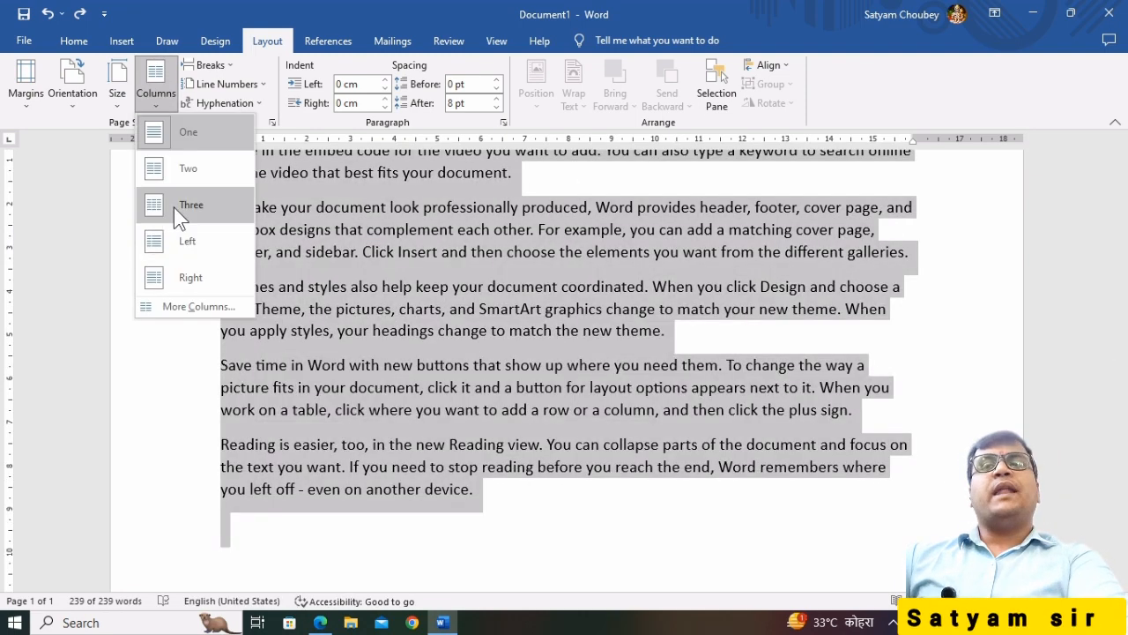
click(173, 207)
scroll(892, 343, up, 3)
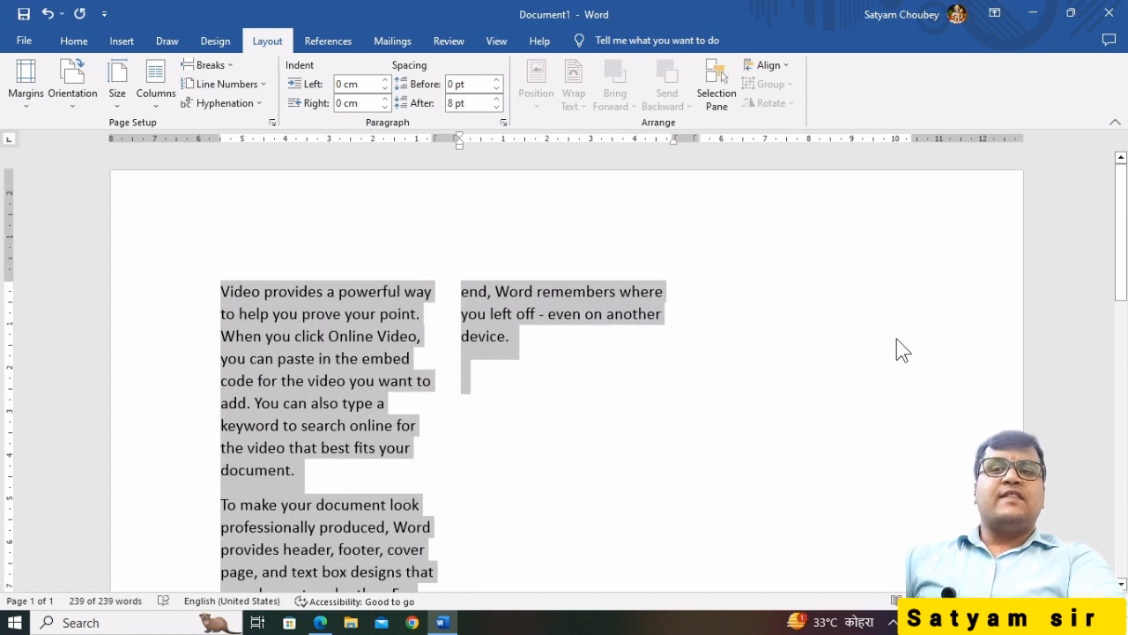
scroll(896, 338, down, 5)
scroll(862, 332, up, 4)
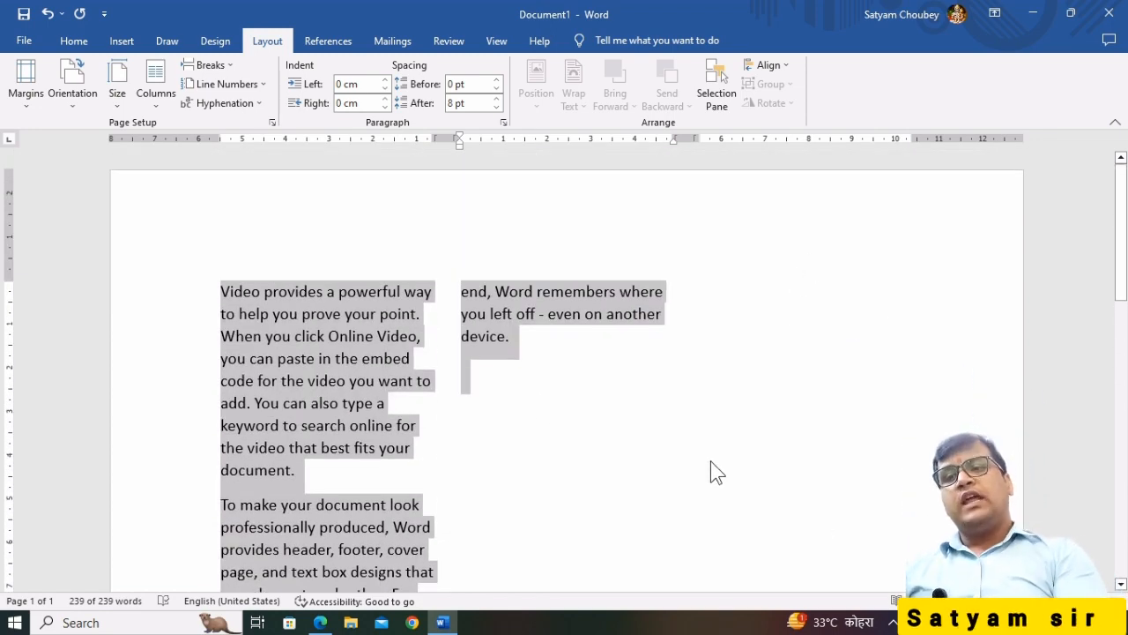
click(555, 403)
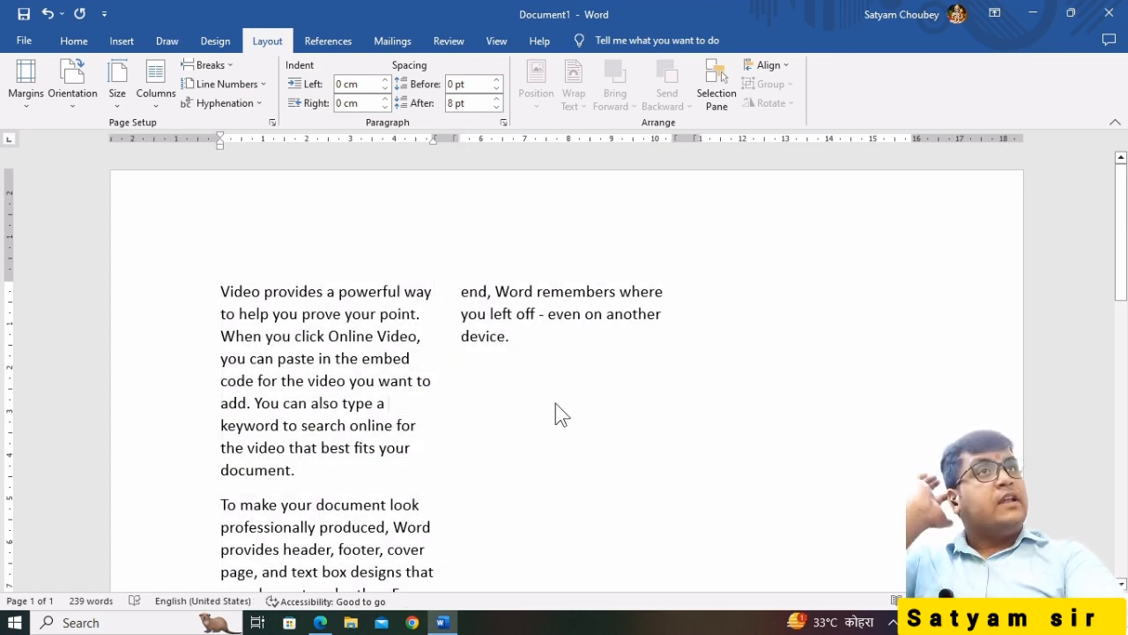
Add two filler paragraphs of random letters after the last sample paragraph, the first reading "A;dslkfjd" and the second starting with "Fsdgsdkjg"
click(556, 391)
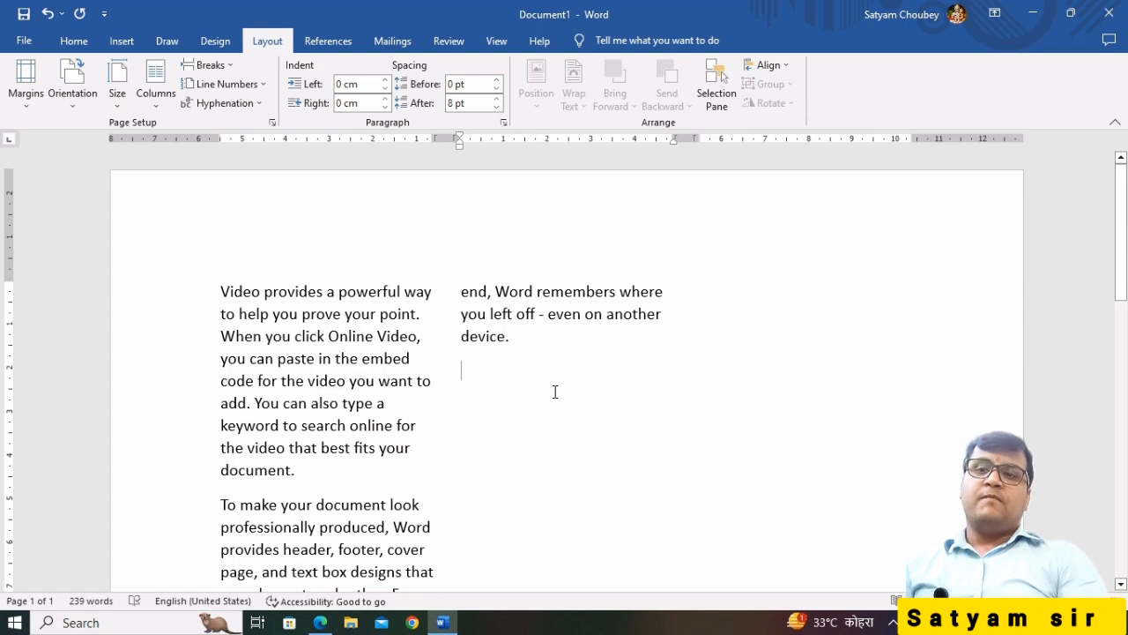
text(A;dslkfjd)
key(Return)
text(f)
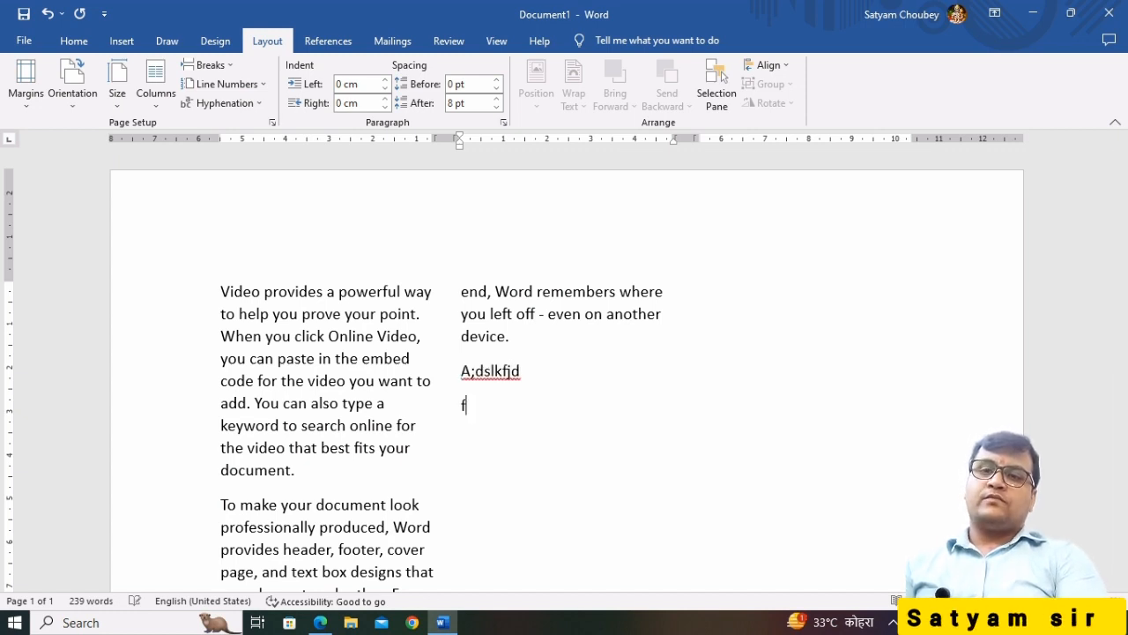
text(sdgsdkjg kdslfkgj skj gkjsdflkgjsdk)
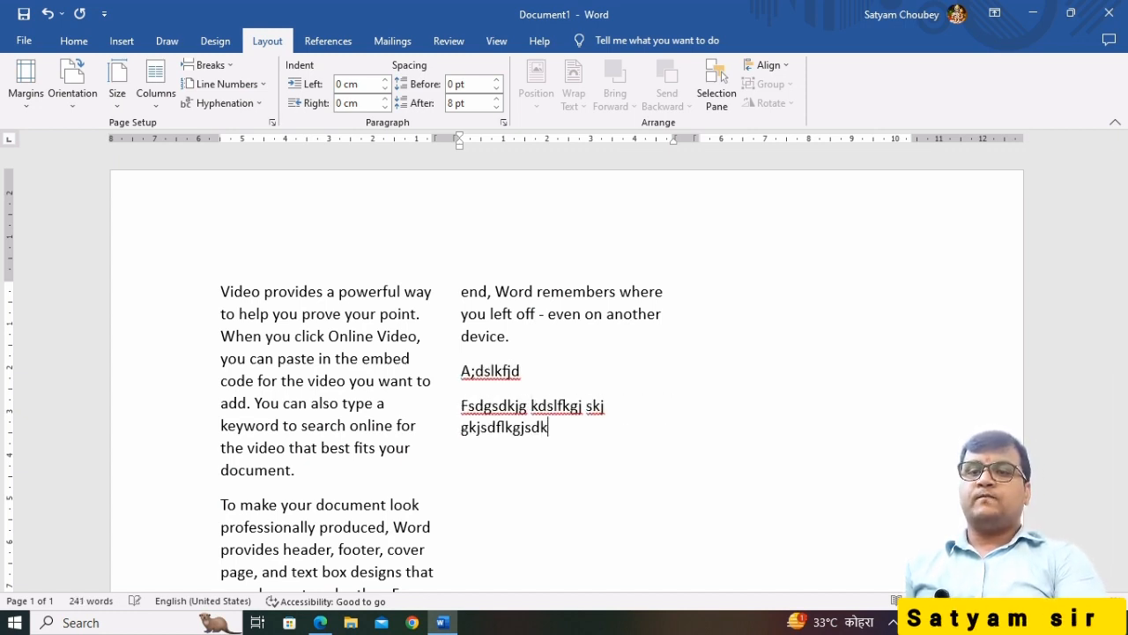
text( jglks djkgl jdfkj gk dsfjlg dfskj glkdsj fglkjdsf)
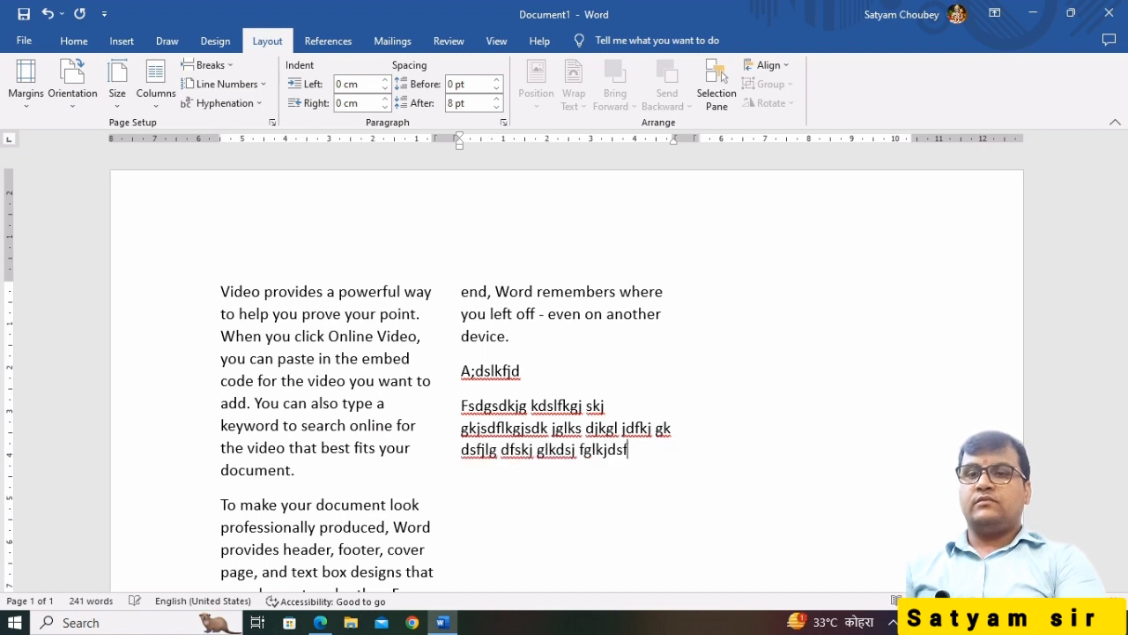
text(ljg dsfjk gljdsf lkgj sdlf jgl sjdfkgjlsdjg dsfj gjsdfk gjsdf g)
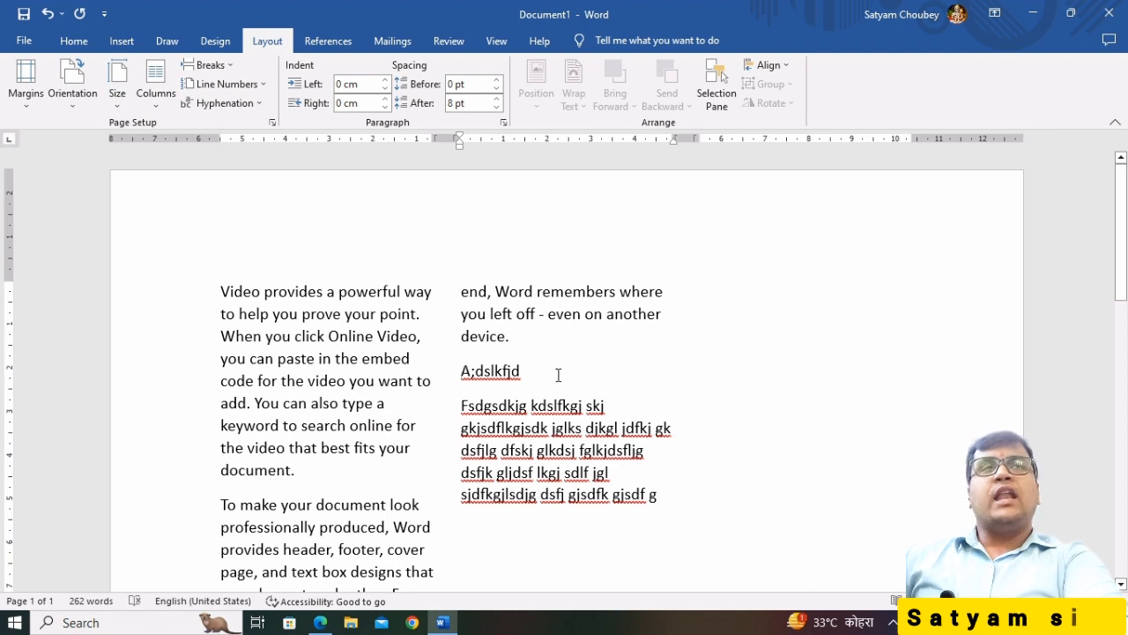
Insert a column break before the "A;dslkfjd" line to move the filler text into the third column
drag(479, 391, 662, 497)
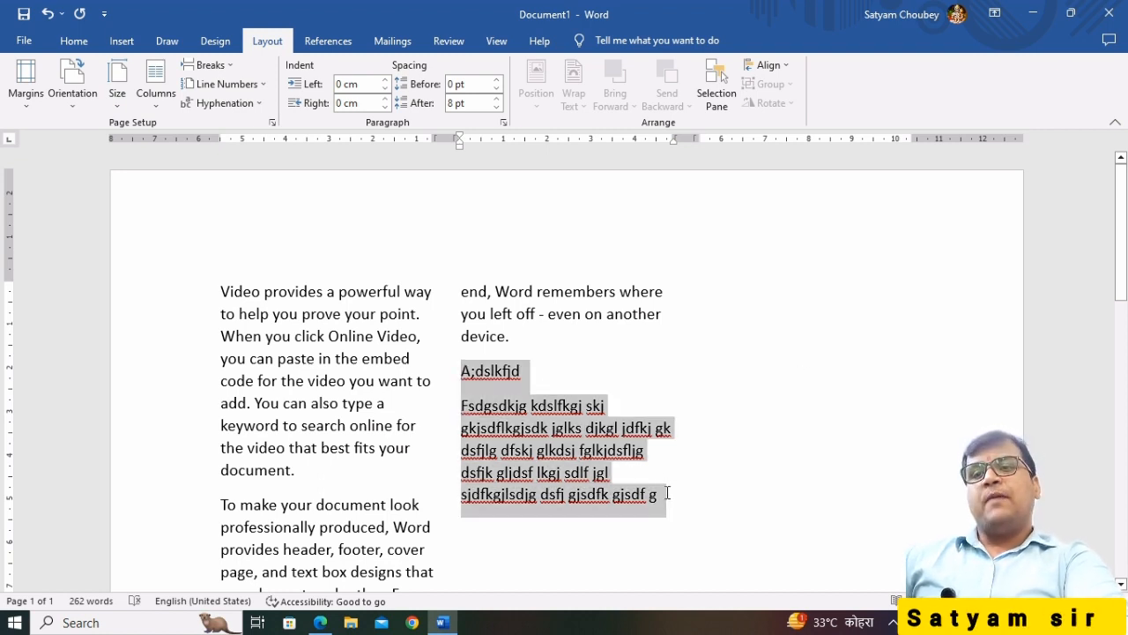
click(558, 317)
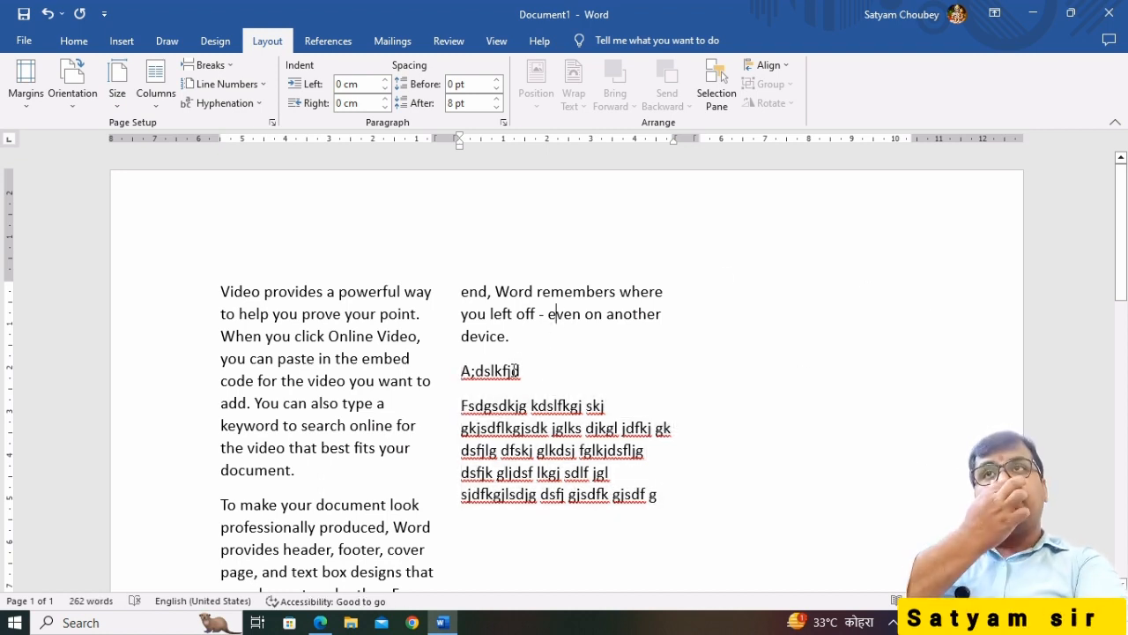
click(212, 71)
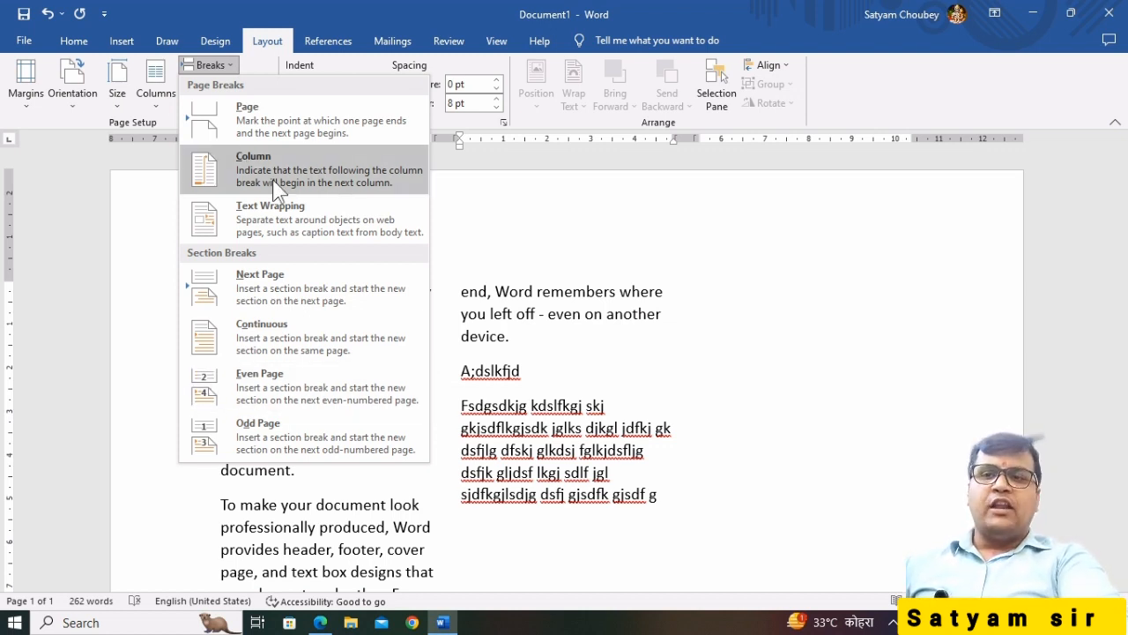
click(497, 337)
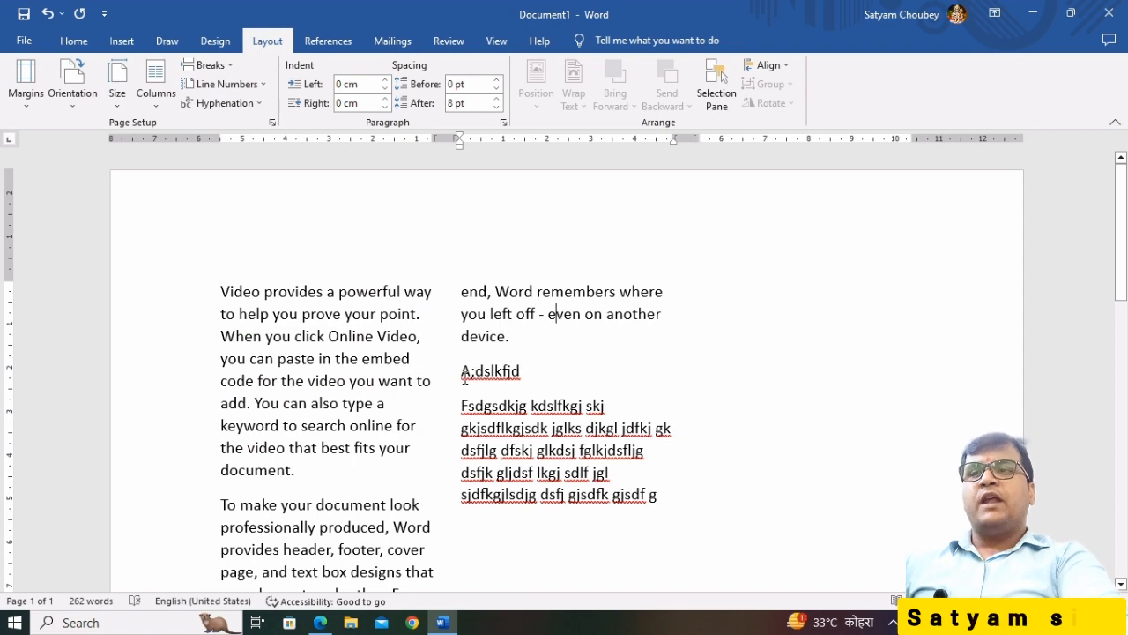
click(209, 65)
click(259, 181)
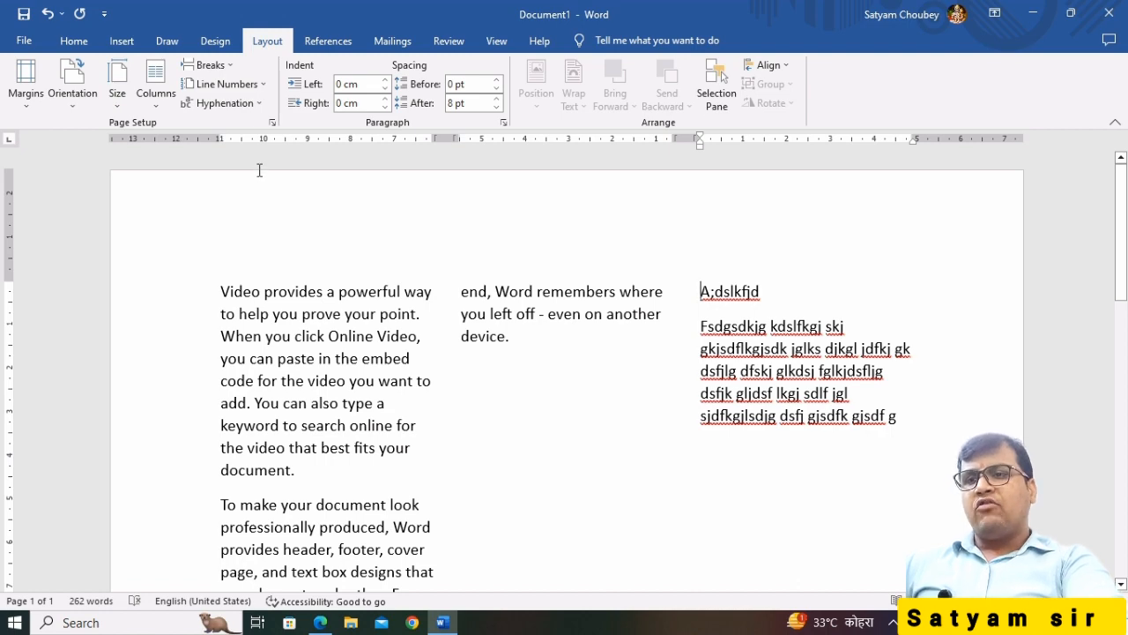
Insert a column break before the paragraph beginning "Reading is easier, too" to start it in the second column
scroll(335, 398, down, 10)
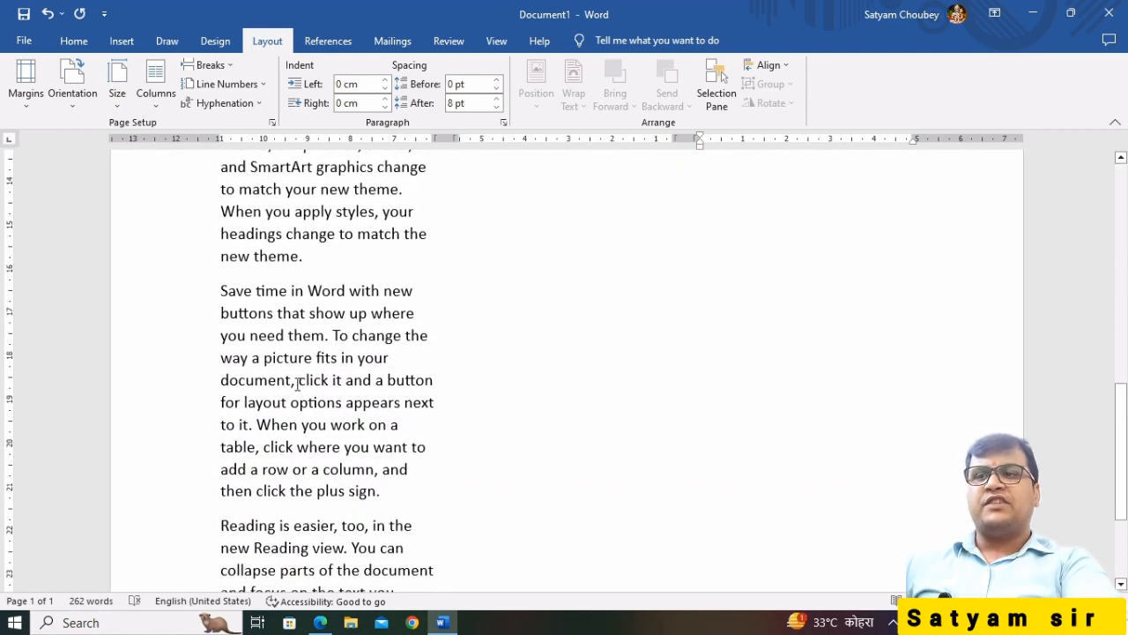
scroll(297, 381, down, 4)
click(222, 336)
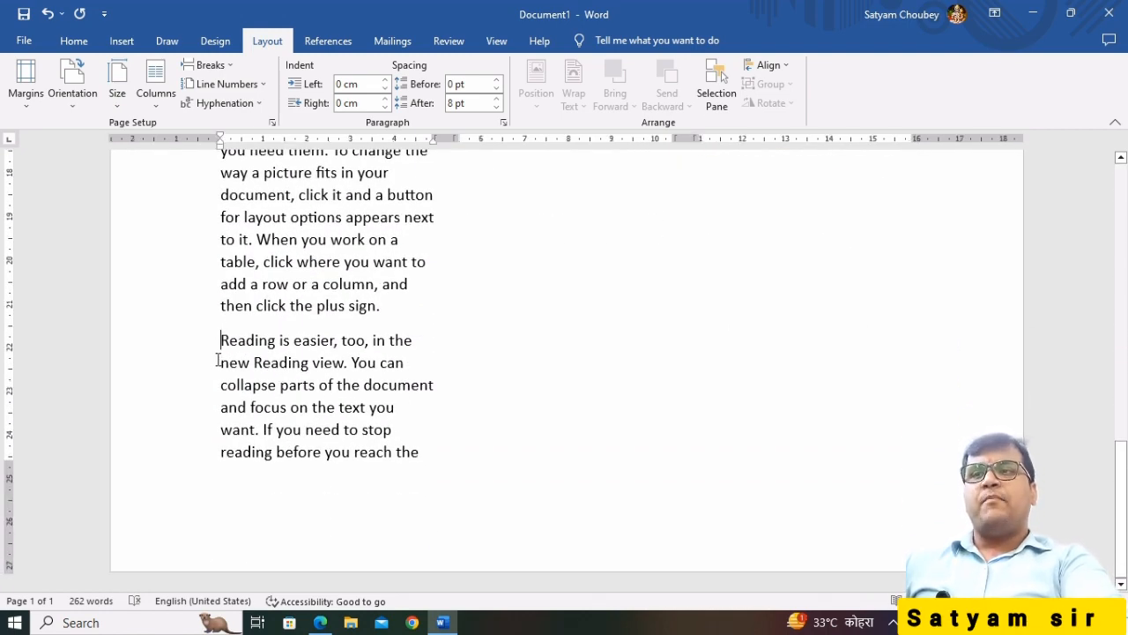
click(143, 82)
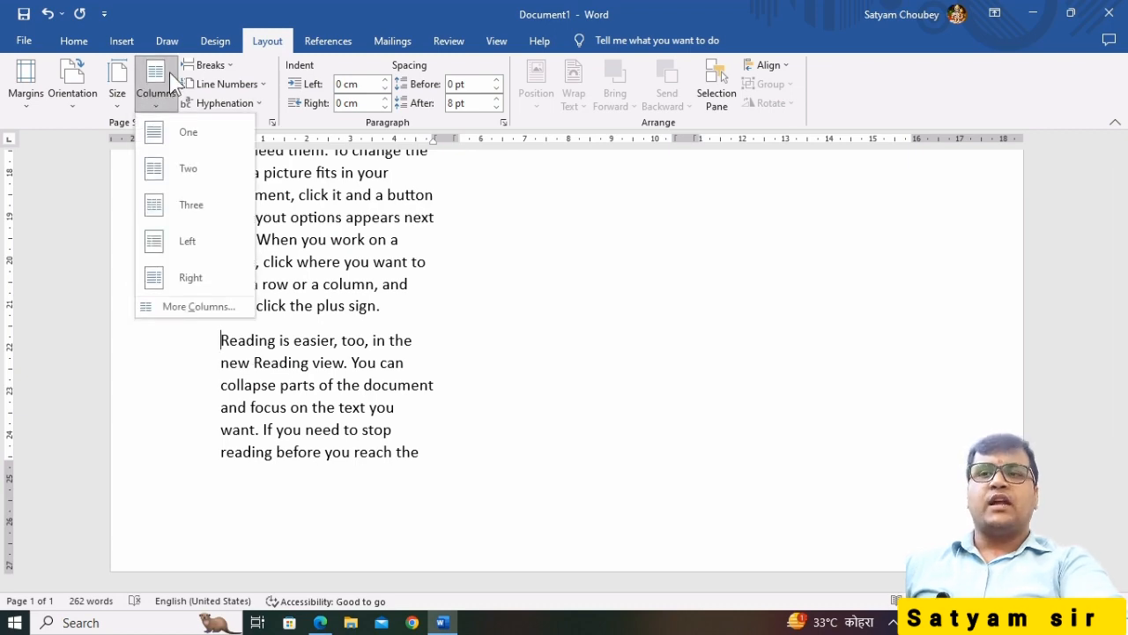
click(221, 64)
click(220, 63)
click(260, 158)
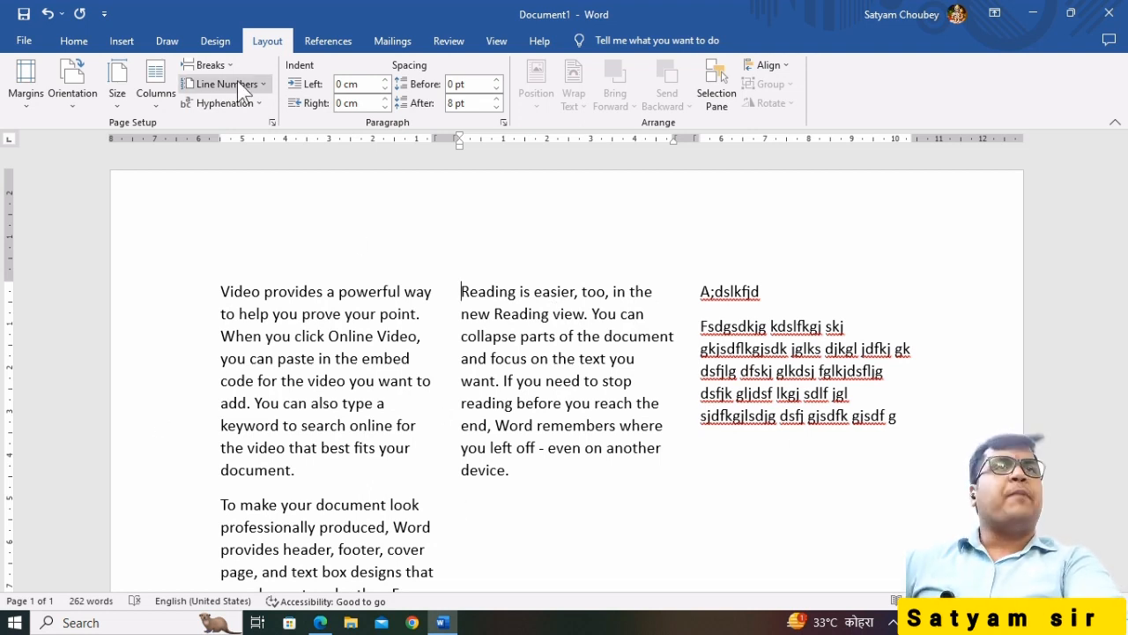
Try a paragraph break before "even on another device" in the second column, and rejoin the text
click(206, 64)
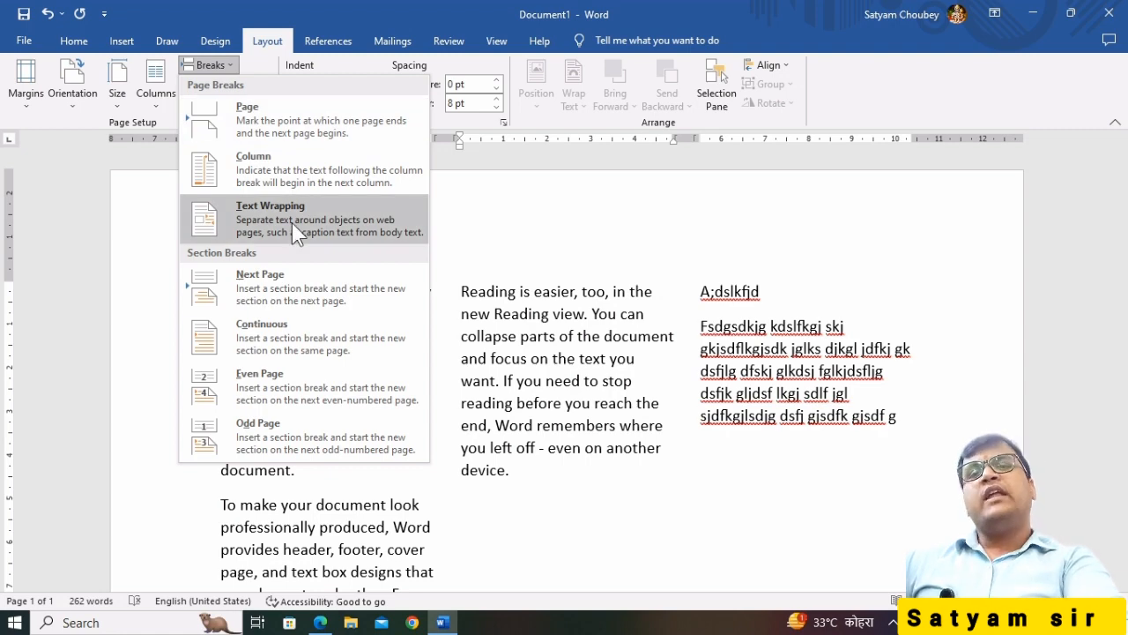
scroll(585, 403, down, 4)
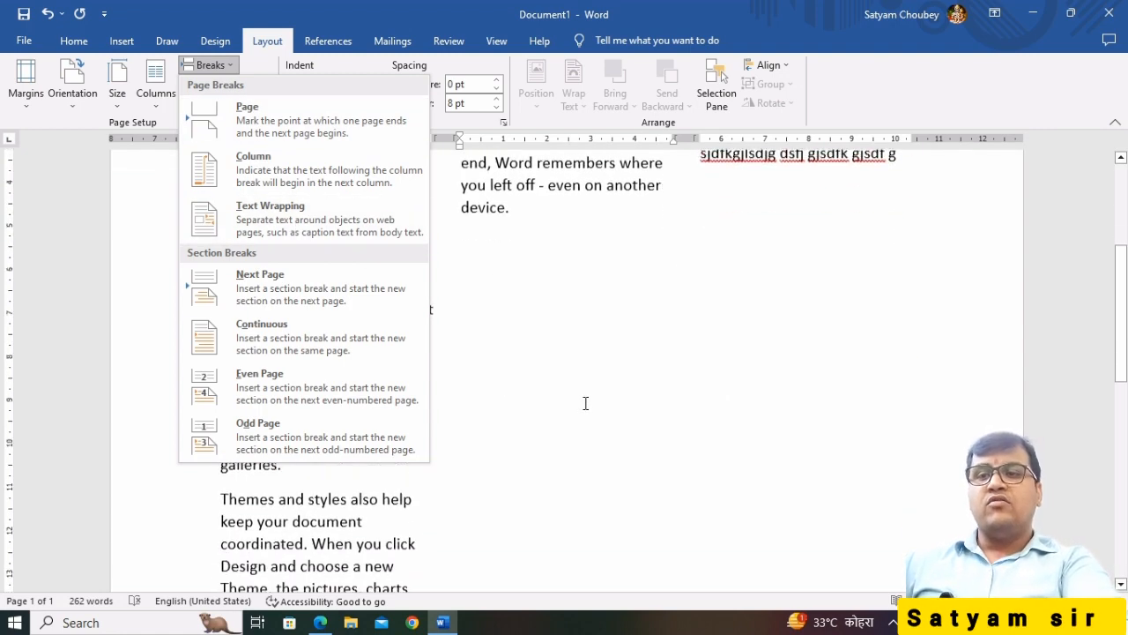
scroll(585, 403, up, 3)
click(561, 420)
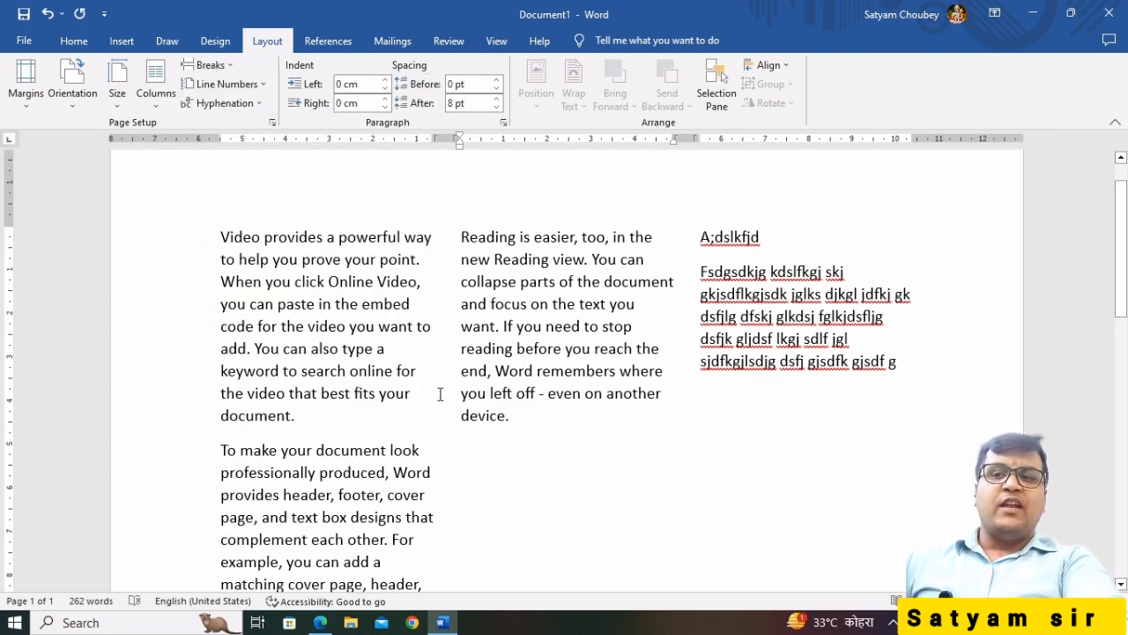
click(549, 394)
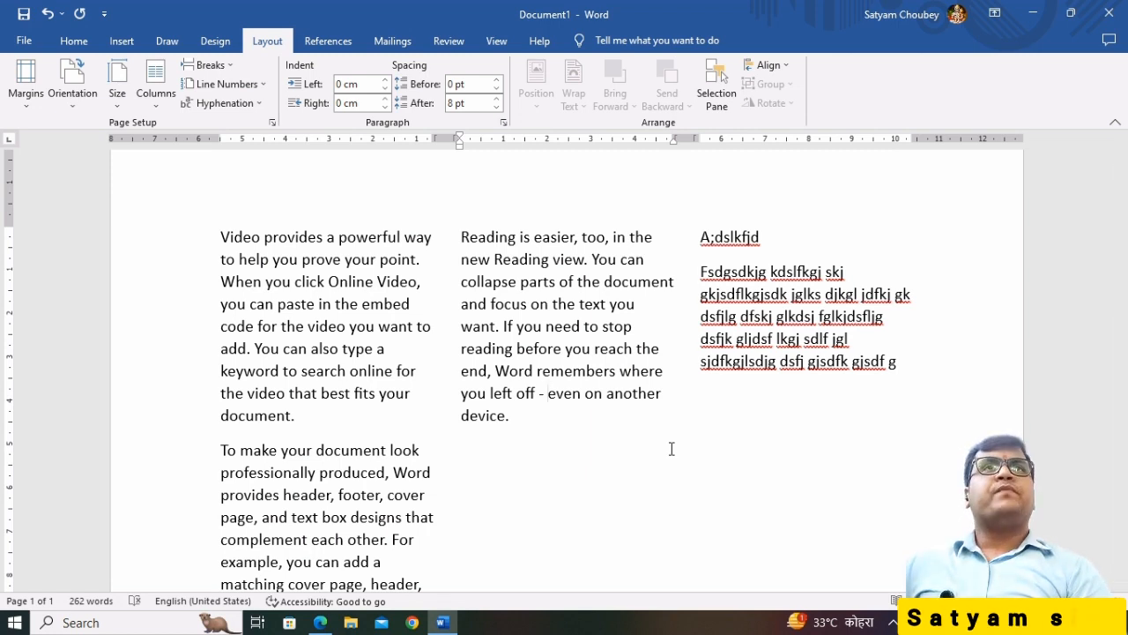
key(Return)
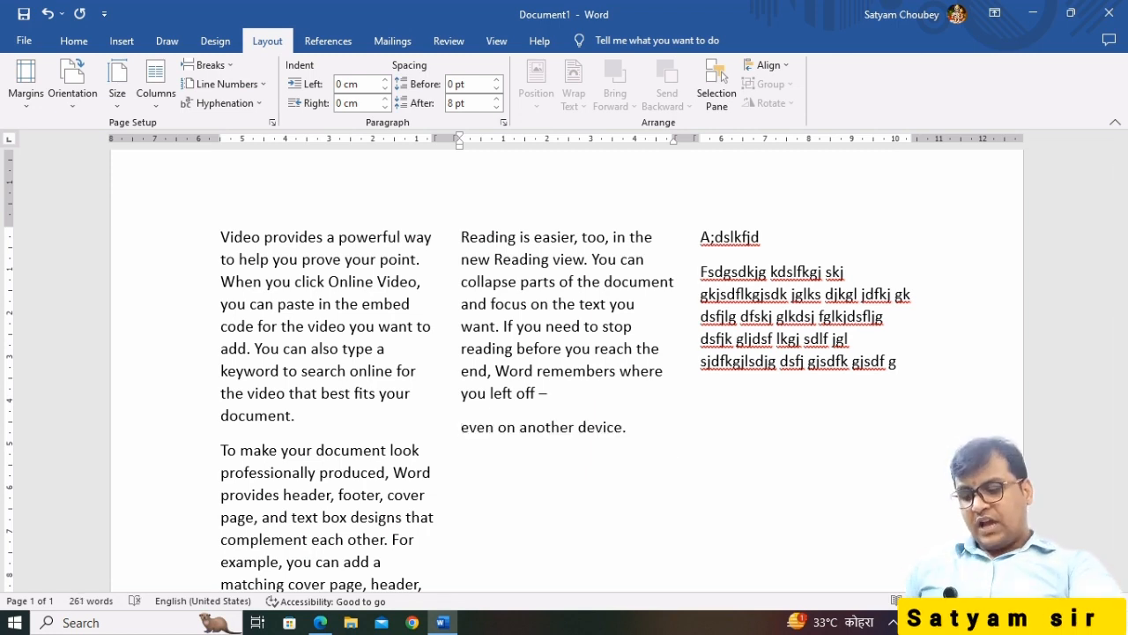
key(ctrl+z)
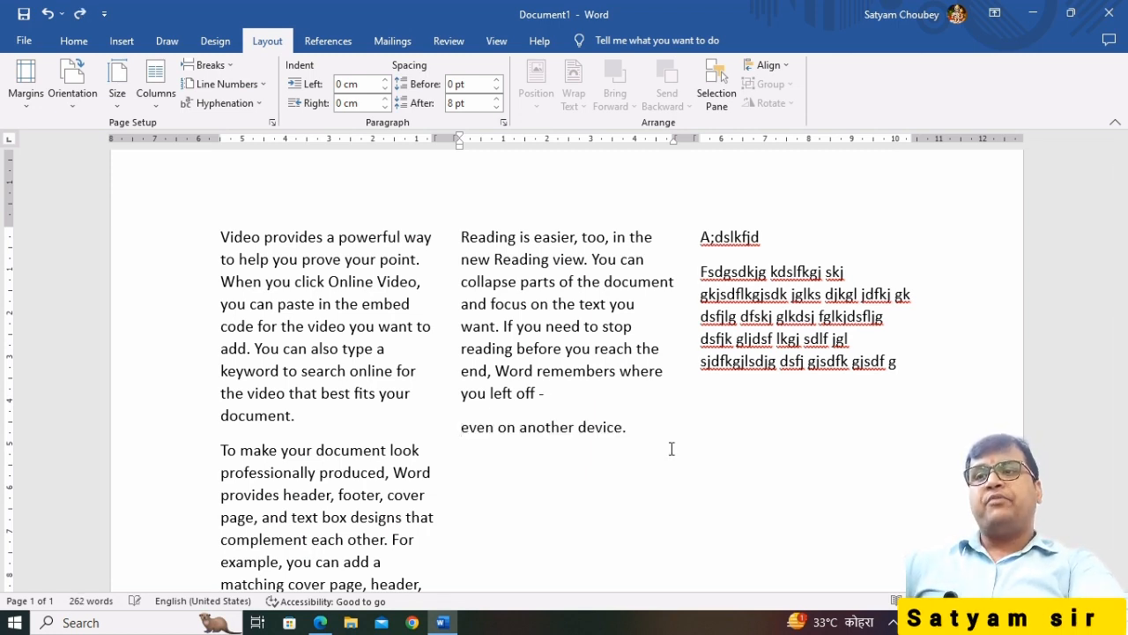
key(BackSpace)
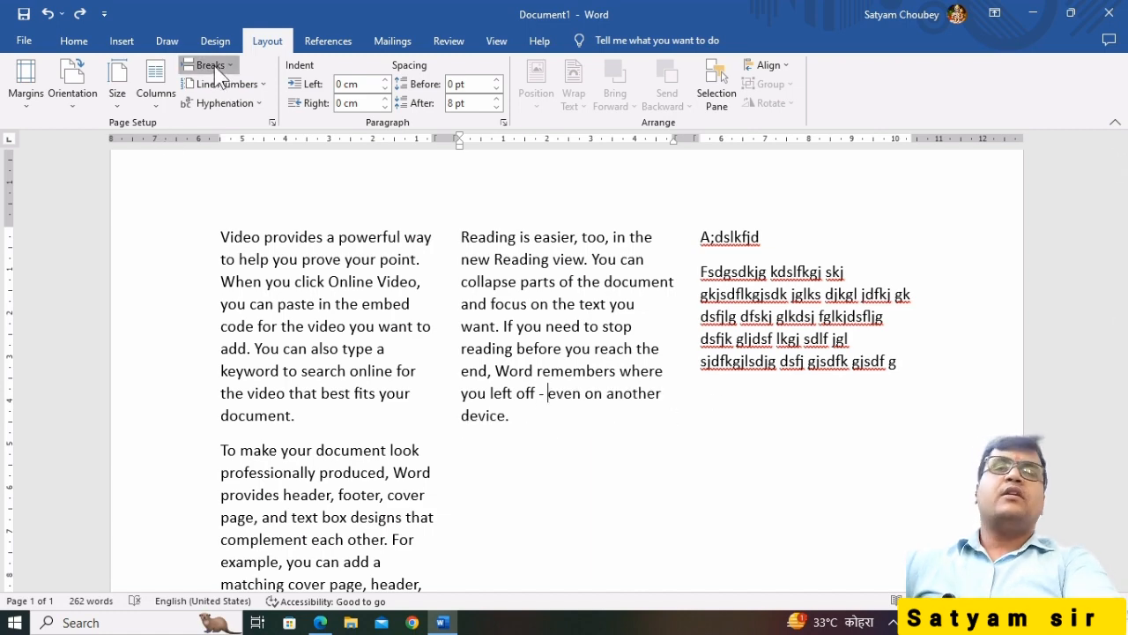
Insert a text wrapping break before "even on another device" and replace it with a paragraph break
click(210, 65)
click(269, 217)
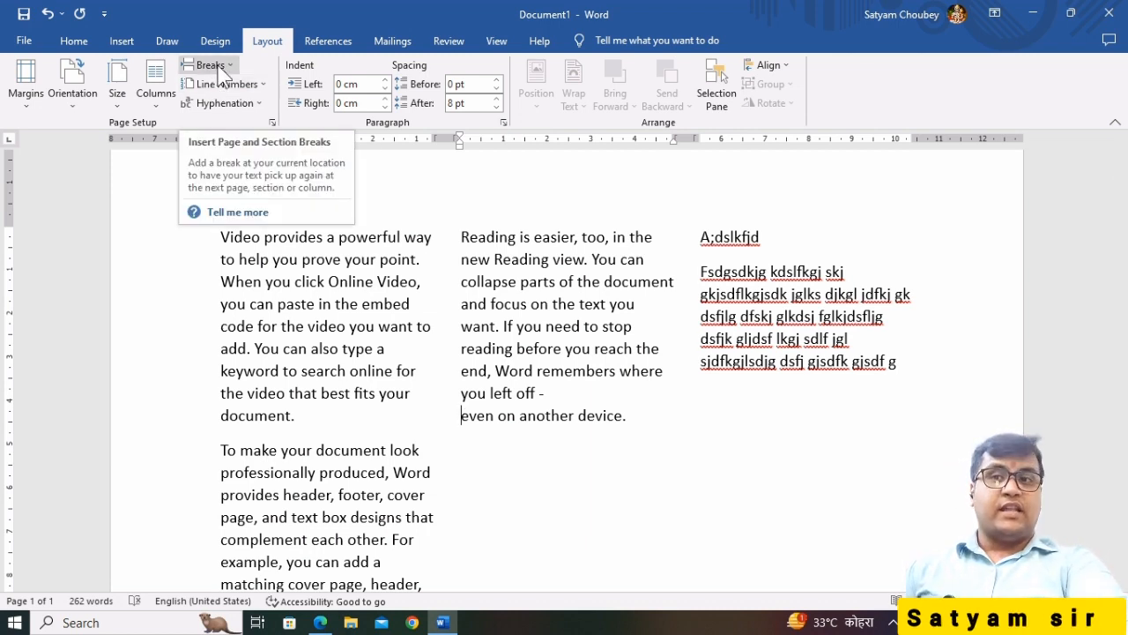
key(BackSpace)
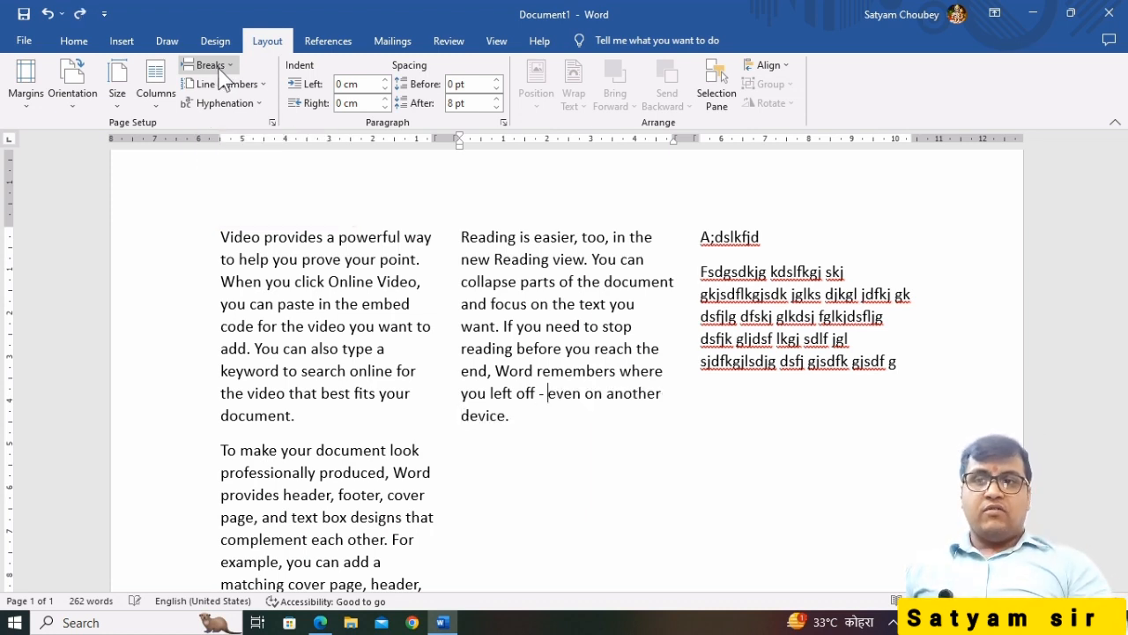
key(Return)
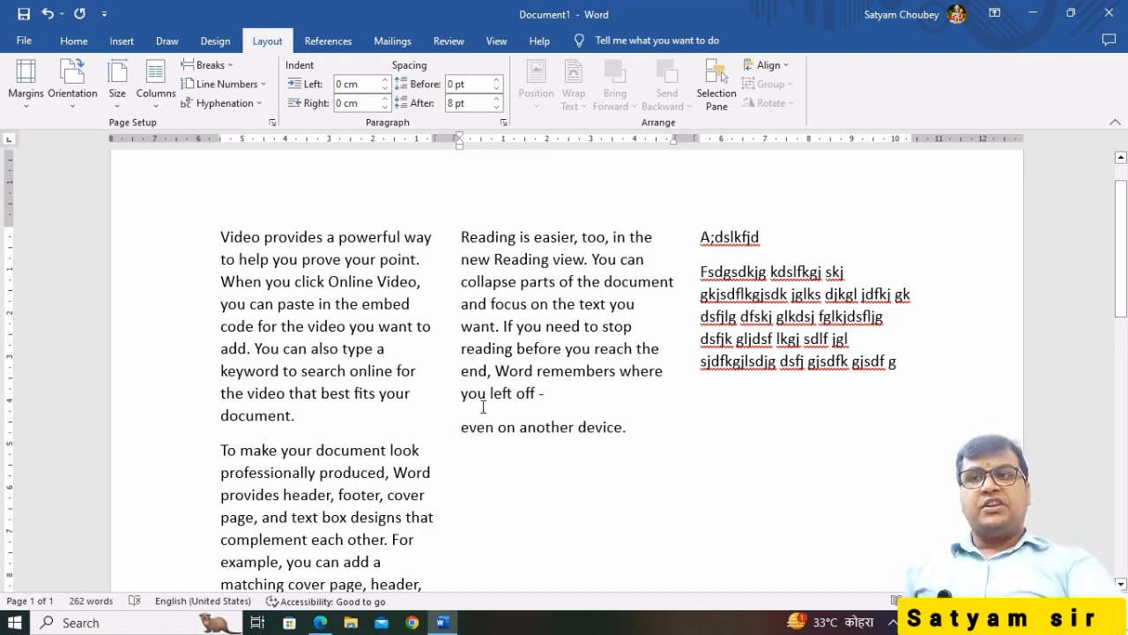
Rejoin "even on another device" with the preceding text, and insert a text wrapping break before it
key(BackSpace)
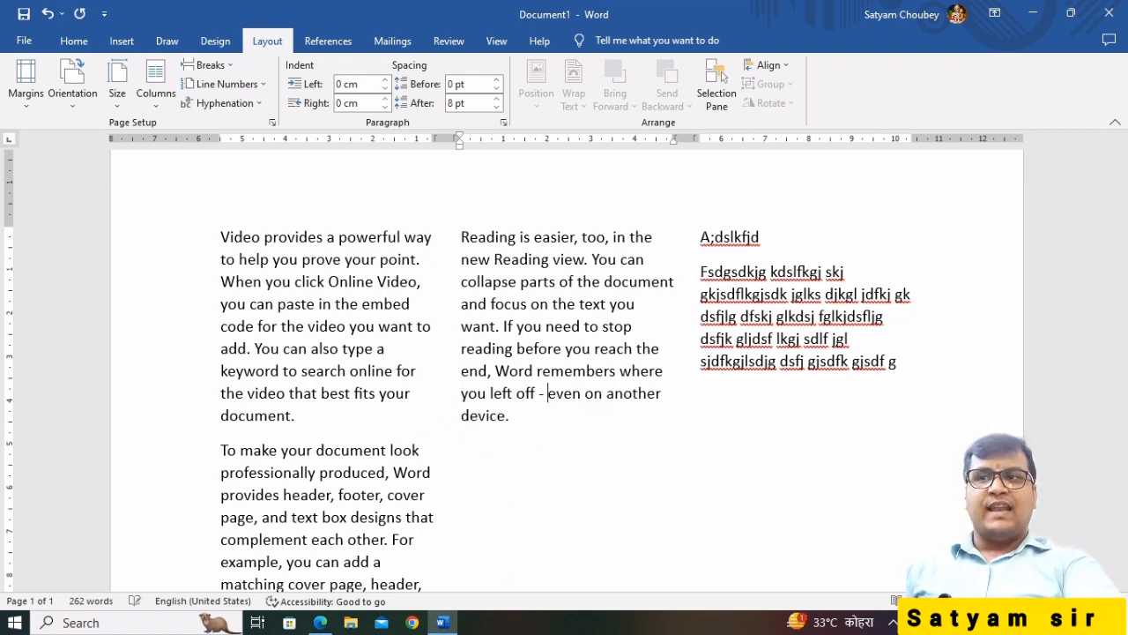
click(210, 65)
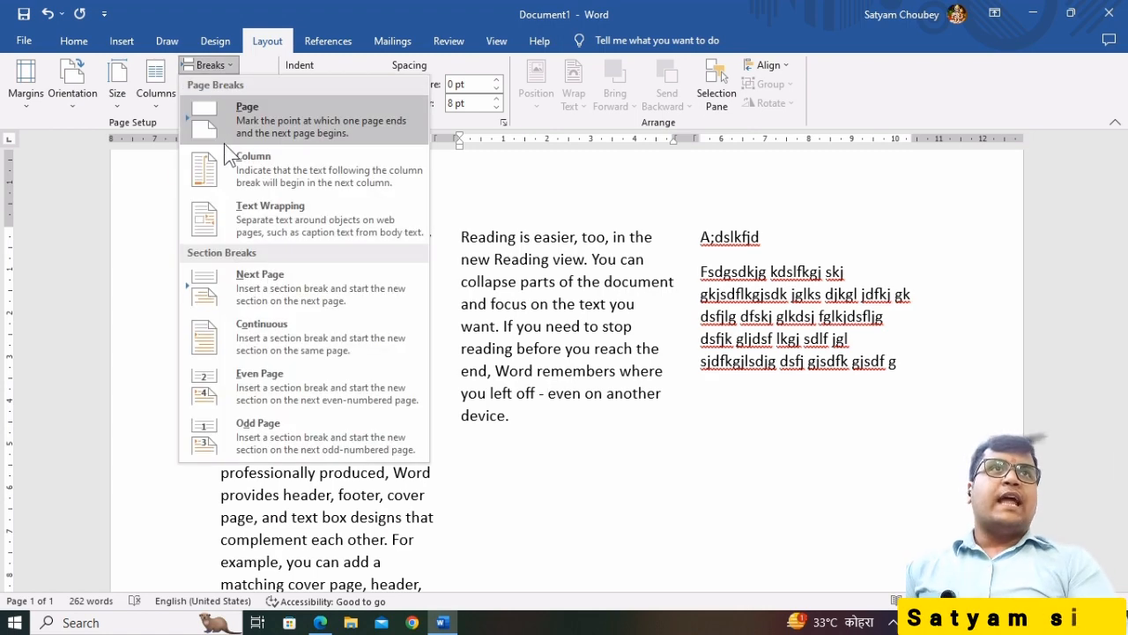
click(269, 216)
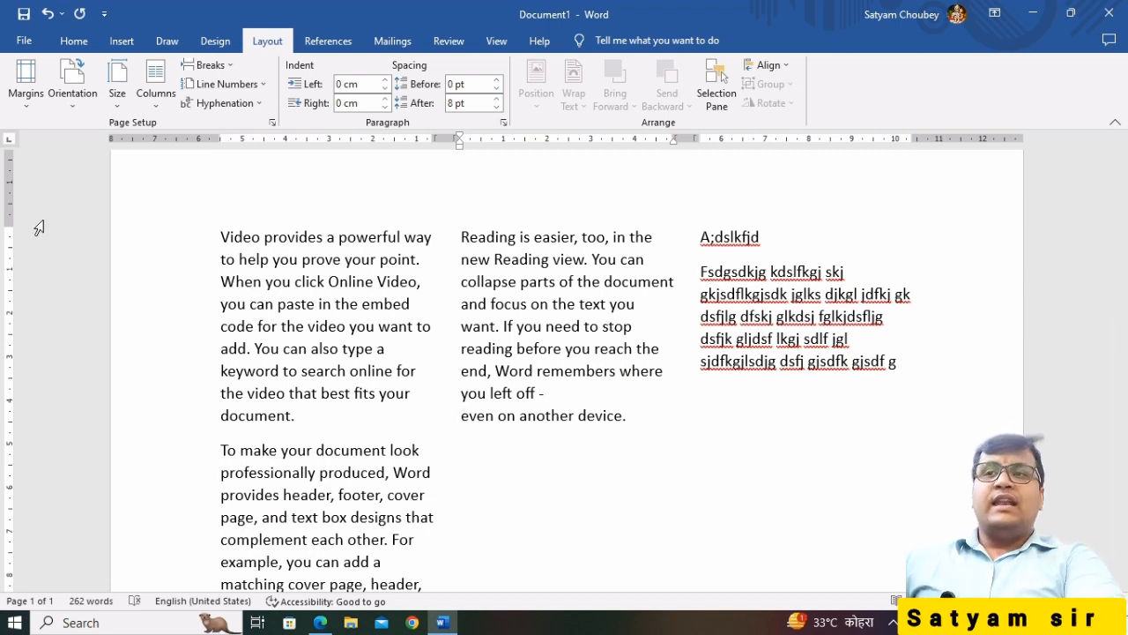
Turn on continuous line numbering for the three-column text and check the numbers down the page
click(262, 82)
click(238, 126)
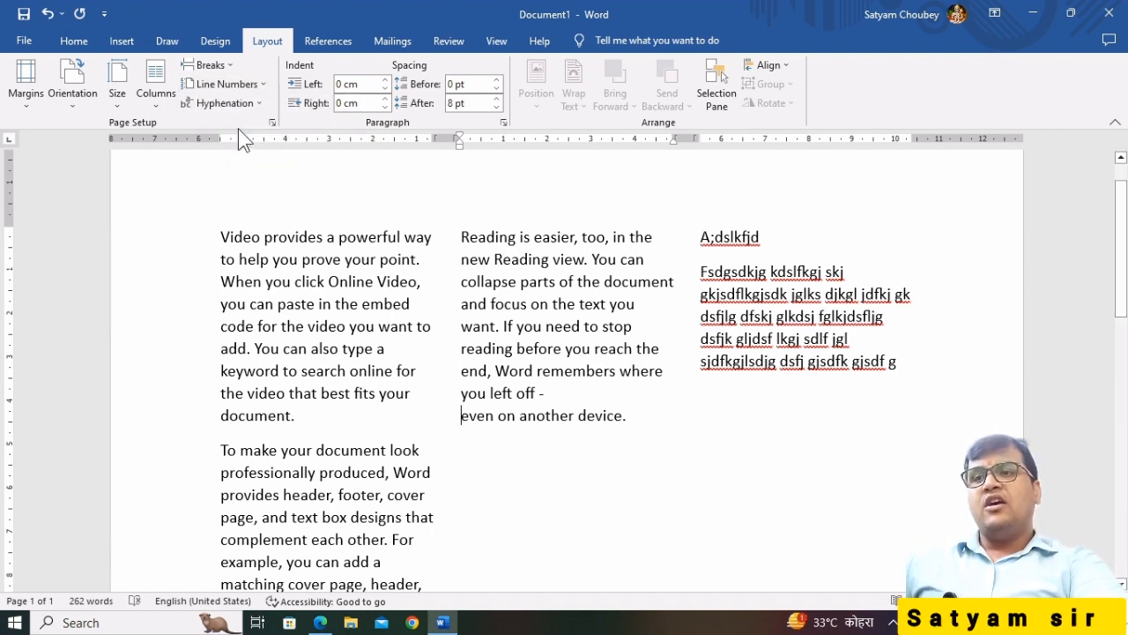
click(253, 84)
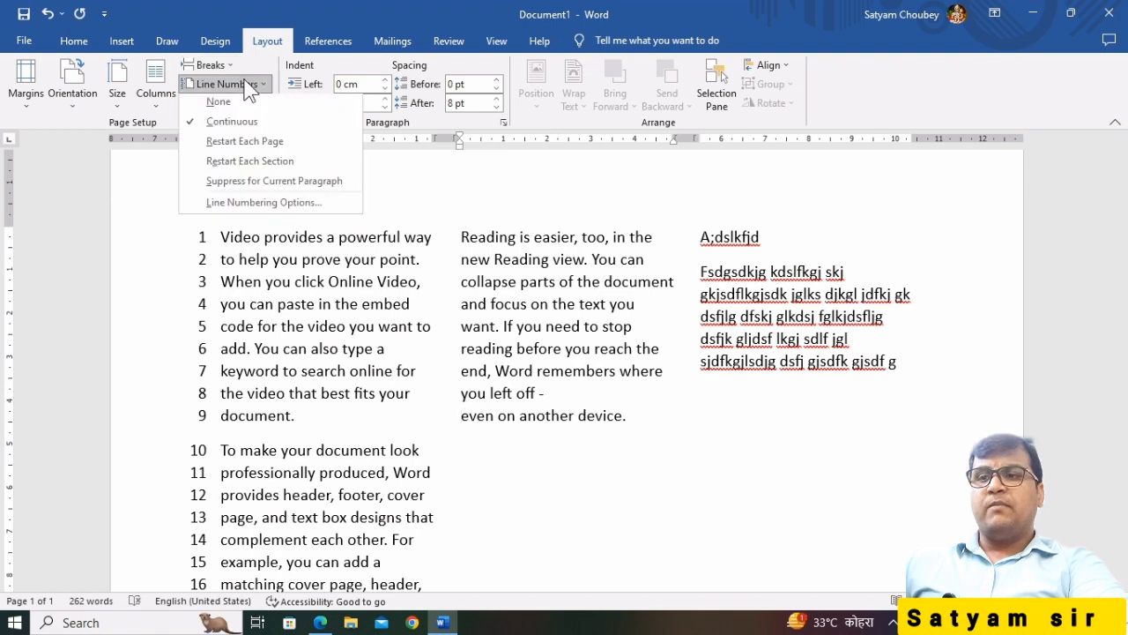
click(254, 84)
scroll(260, 291, down, 8)
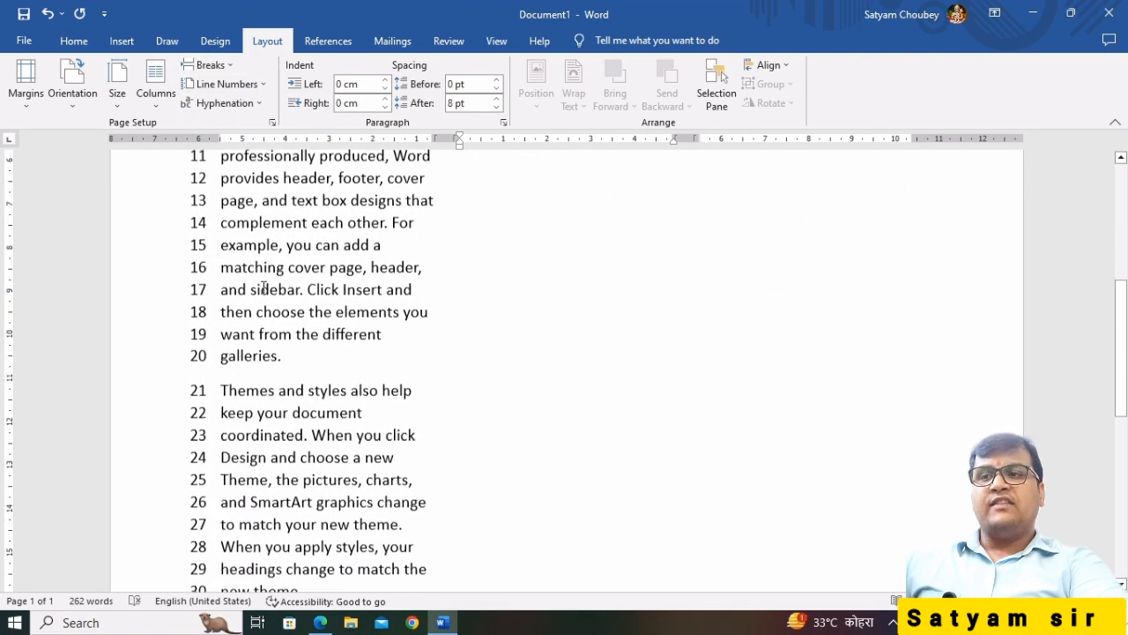
scroll(263, 297, down, 2)
scroll(221, 398, up, 7)
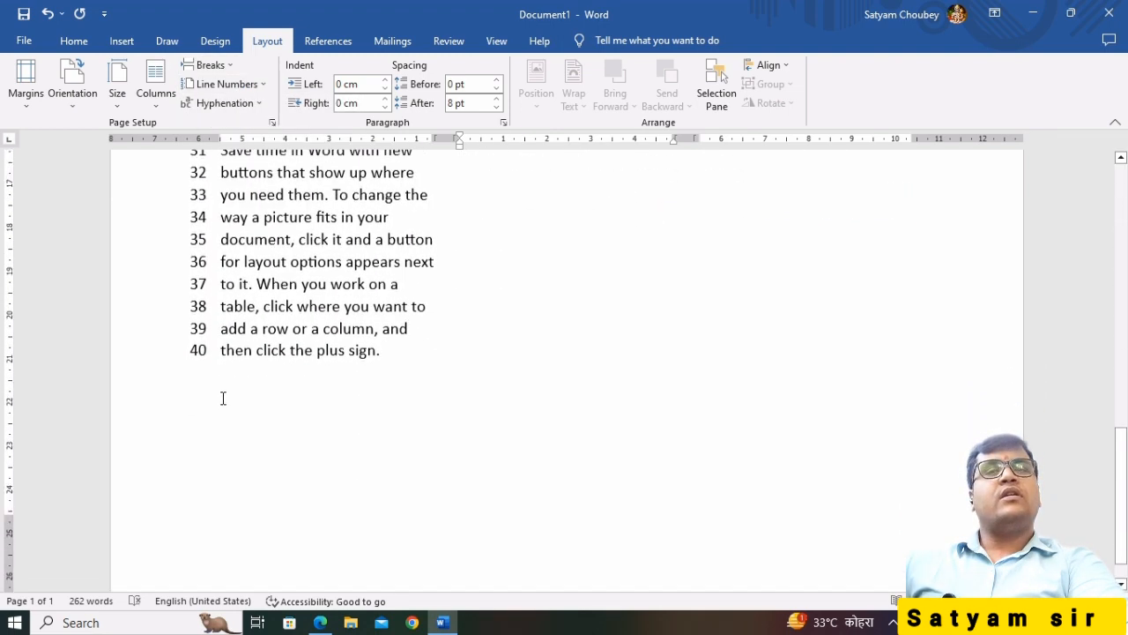
scroll(248, 391, up, 5)
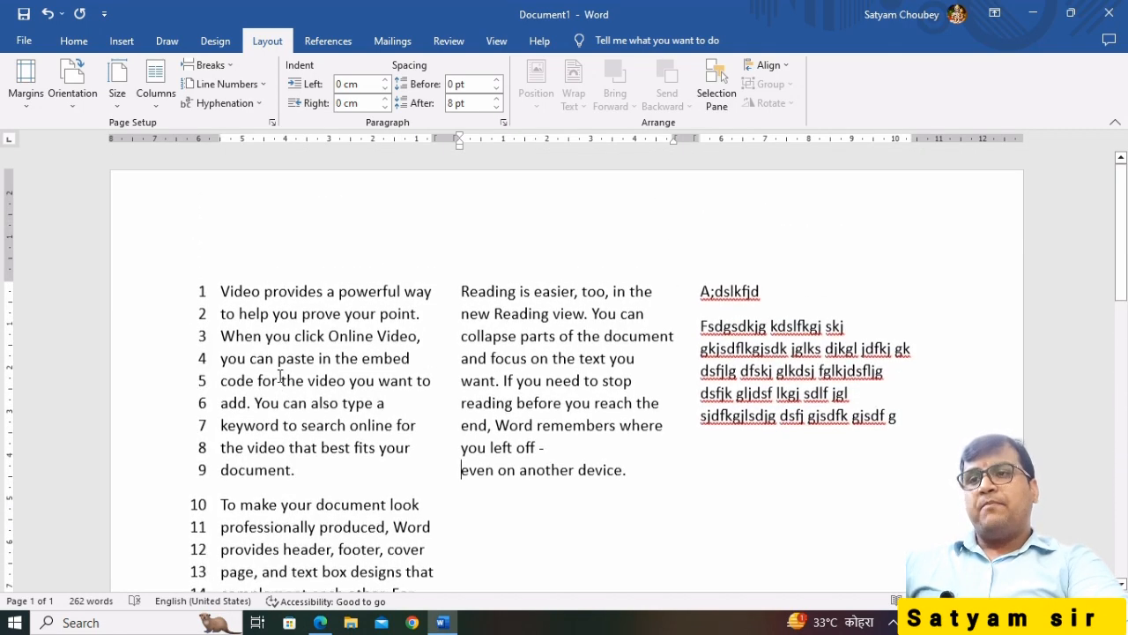
Select the whole document and lay its text out in one column
click(231, 84)
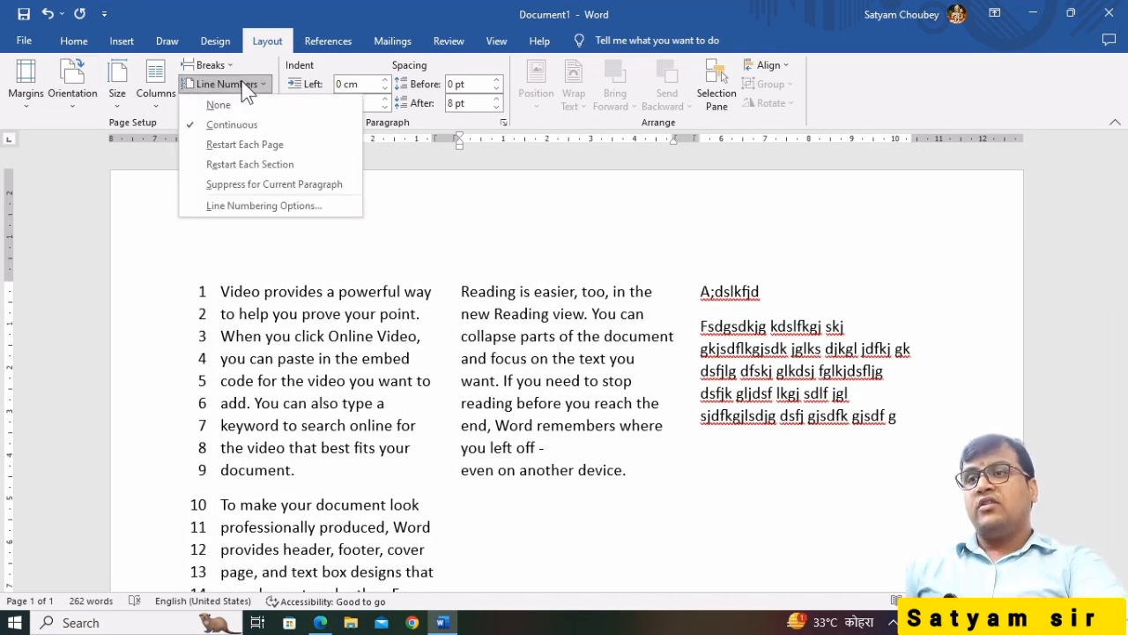
click(317, 492)
triple_click(156, 320)
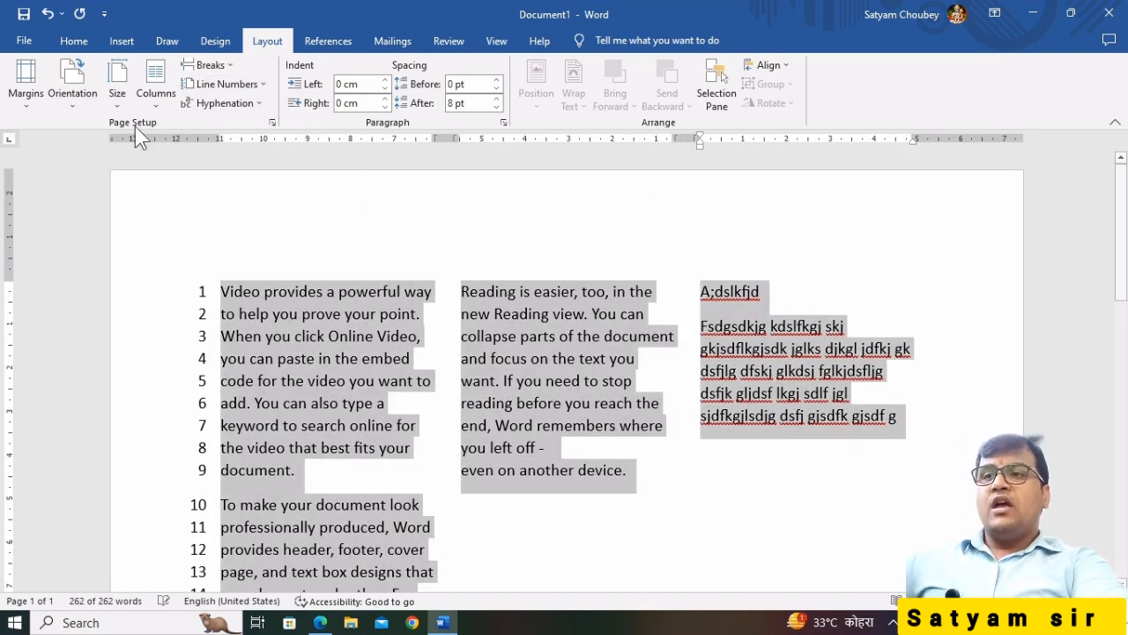
click(156, 81)
click(181, 134)
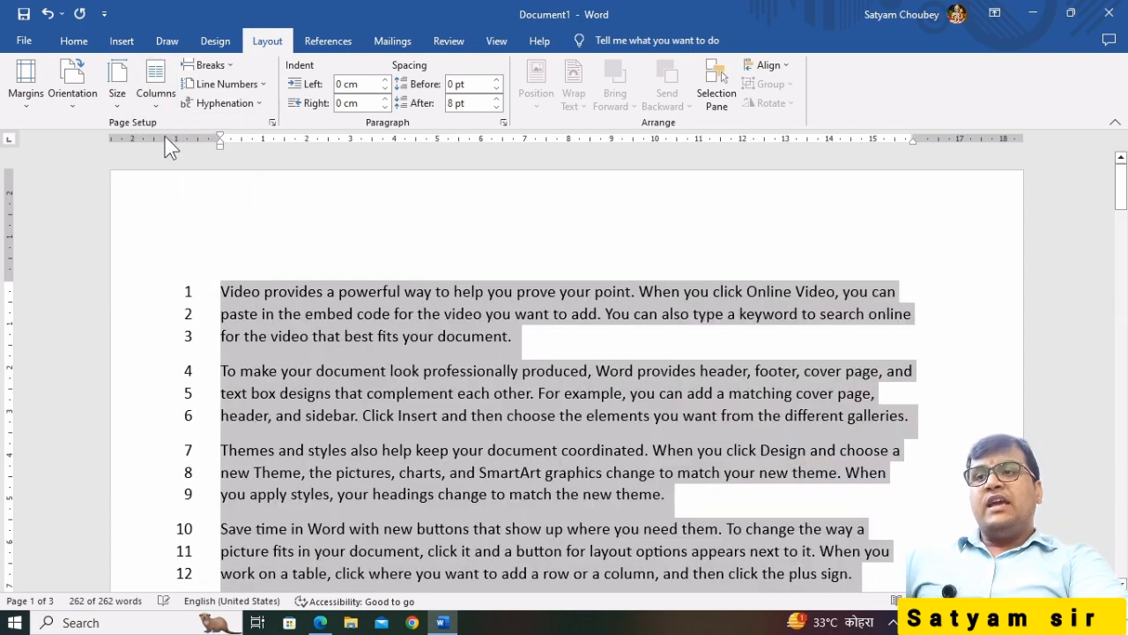
Set the line numbering to restart on each page
click(231, 84)
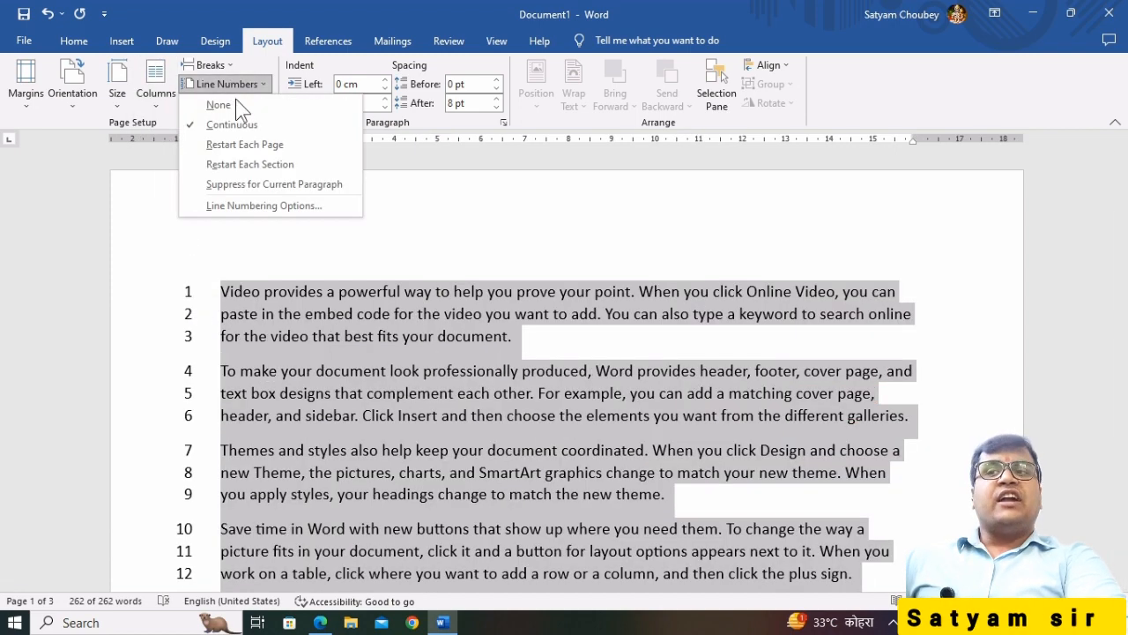
click(269, 146)
scroll(397, 362, down, 3)
scroll(409, 383, up, 4)
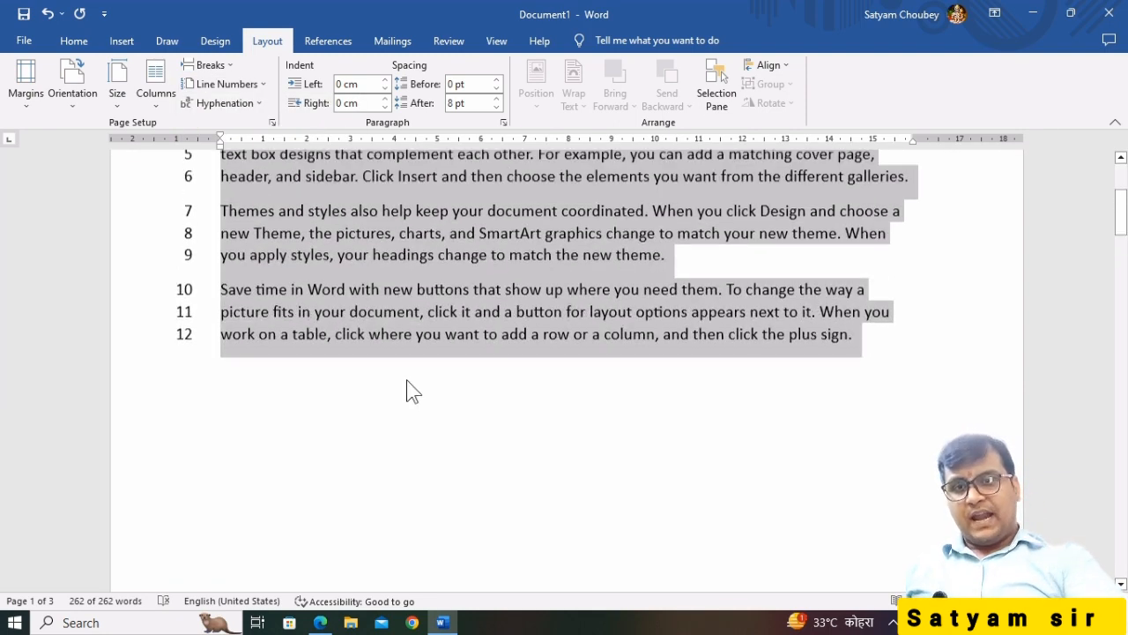
Generate more sample text with =rand() on a new line after the paragraph ending "click the plus sign"
click(354, 466)
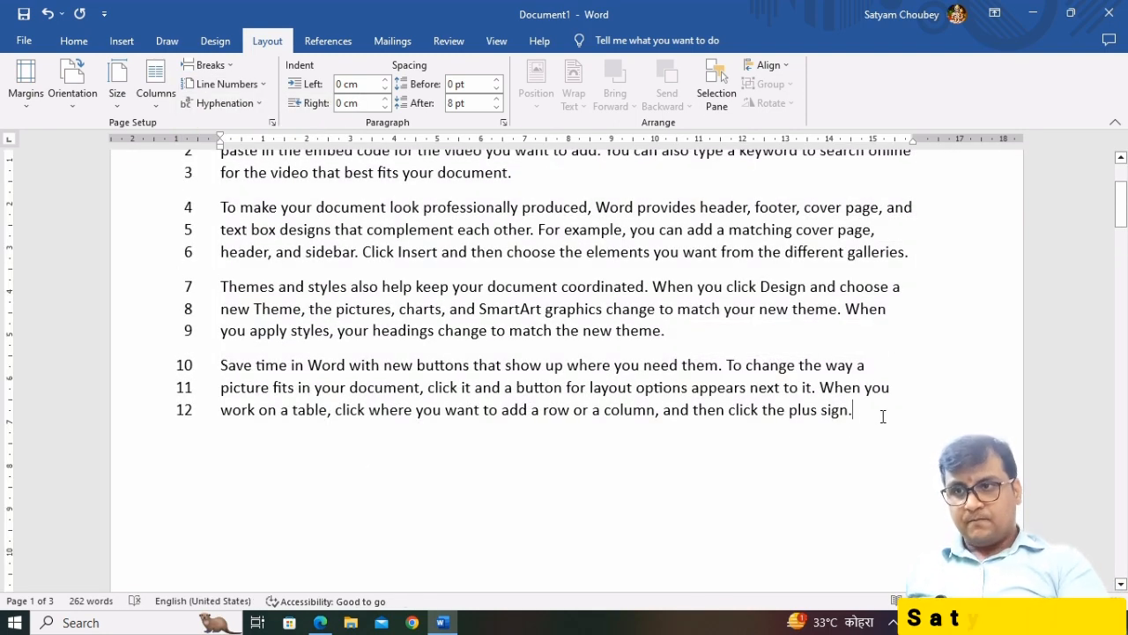
key(Return)
text(=ran)
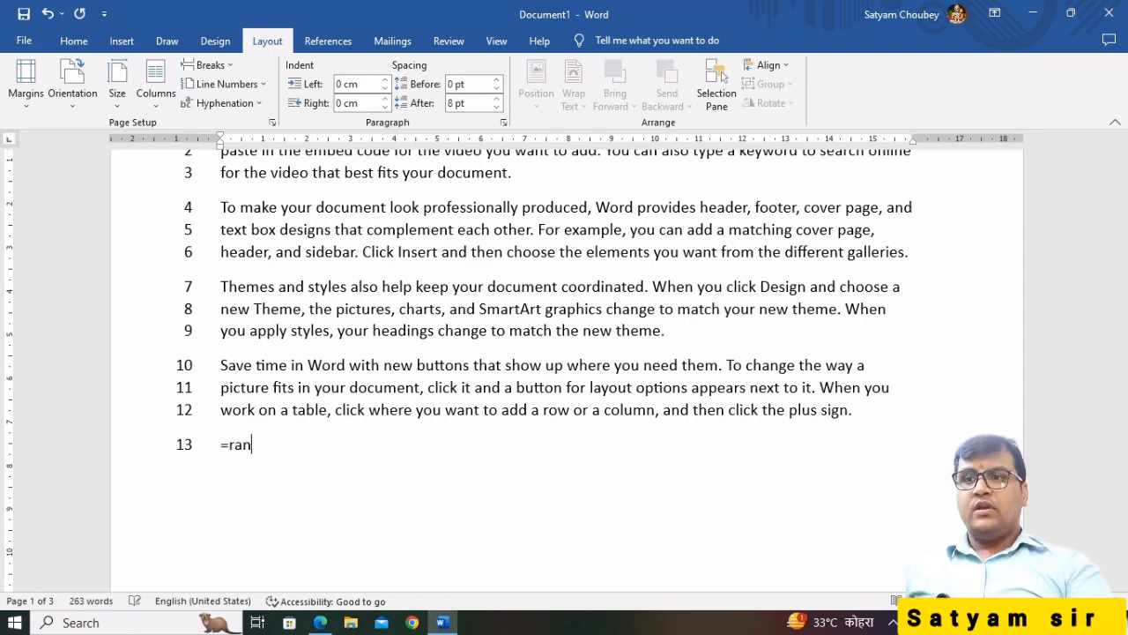
text(d())
key(Return)
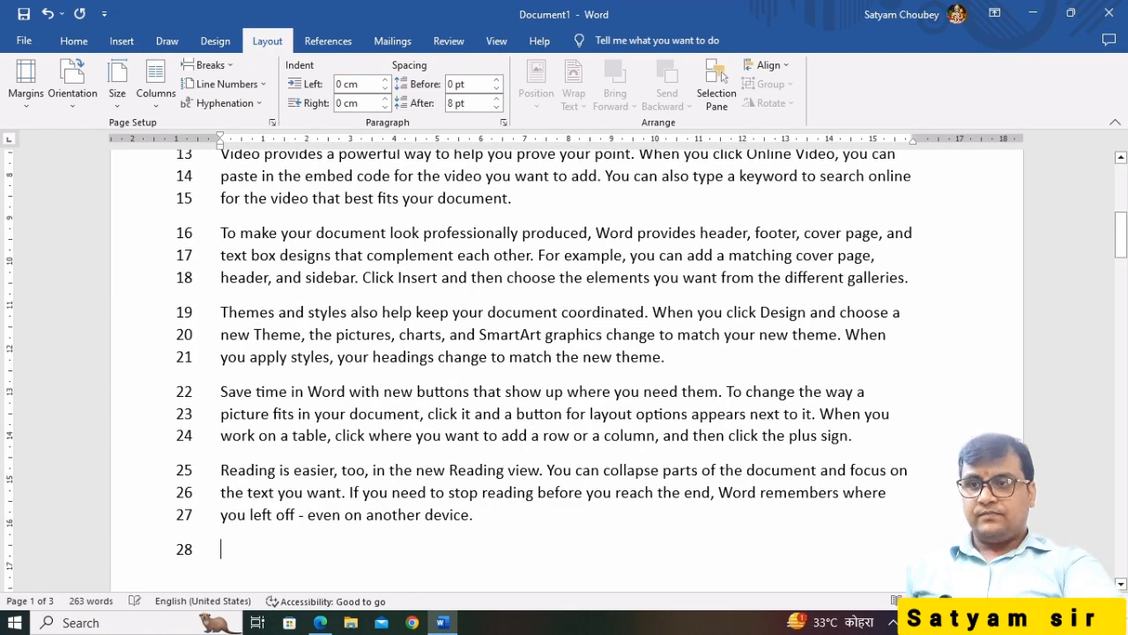
Append two copies of the entire text to the end of the document and examine the line numbering on each page
key(ctrl+a)
click(877, 415)
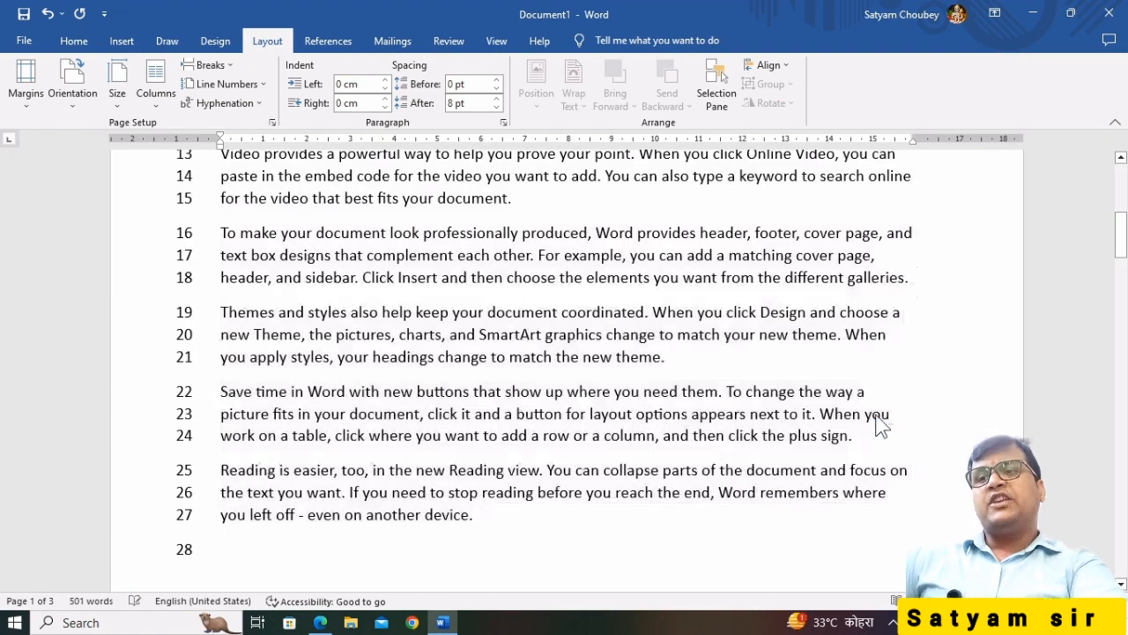
scroll(877, 414, down, 15)
scroll(675, 414, down, 8)
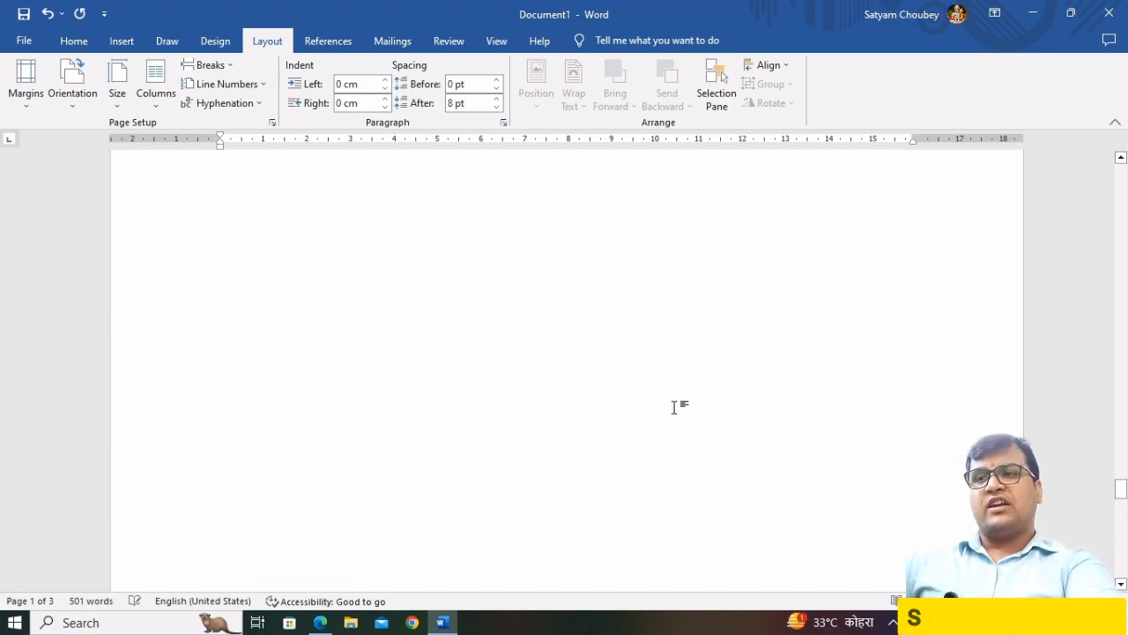
scroll(675, 408, up, 8)
scroll(675, 407, up, 12)
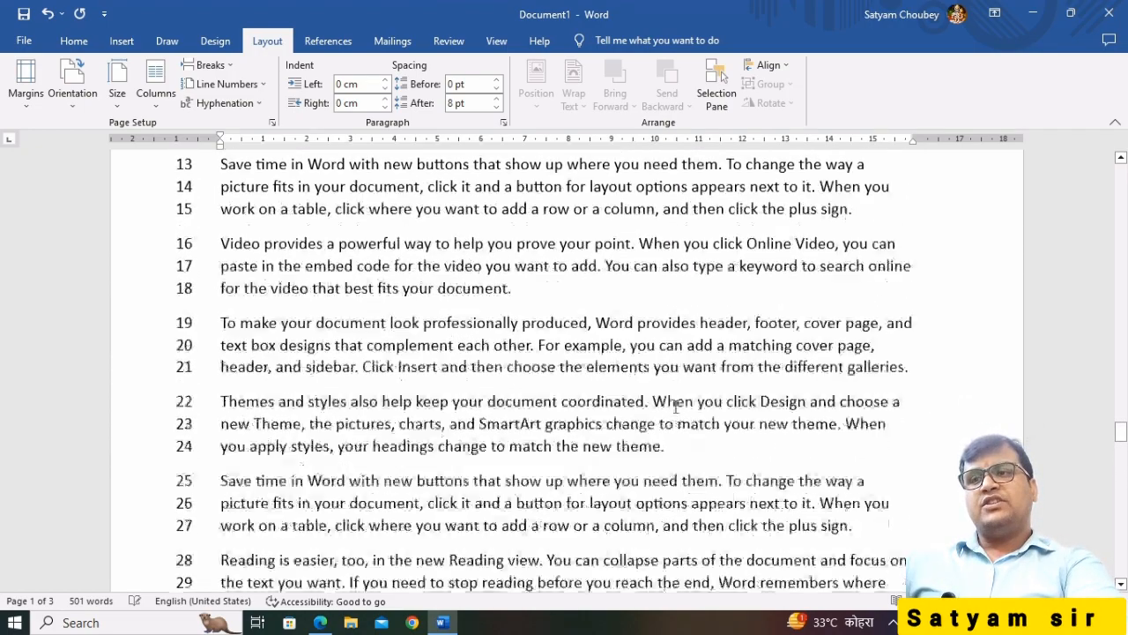
scroll(681, 399, down, 10)
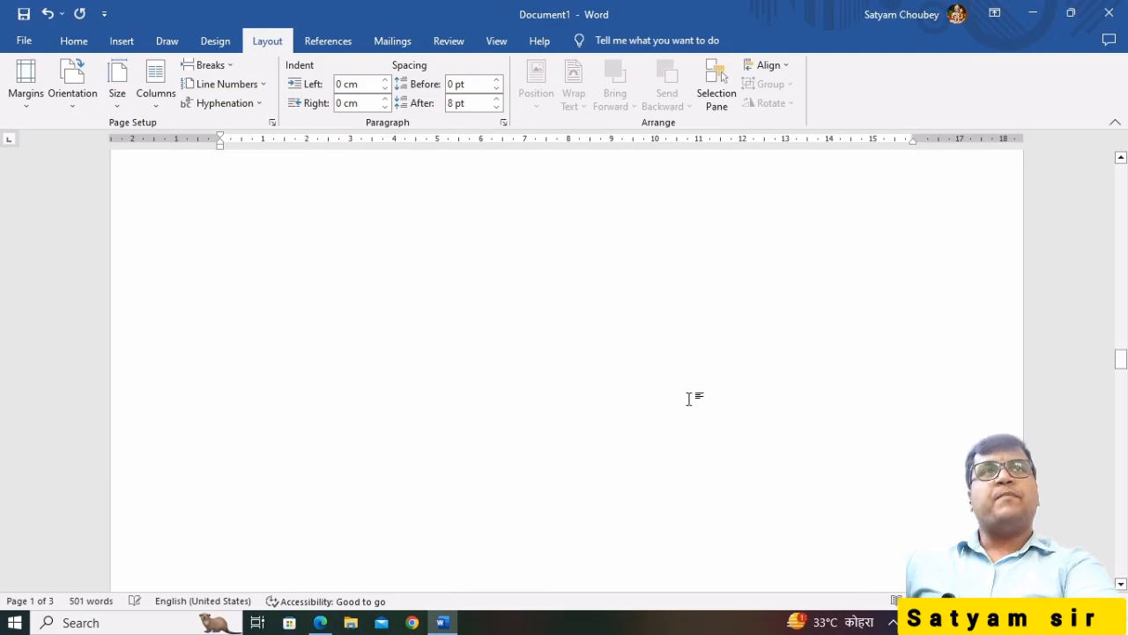
scroll(696, 397, down, 5)
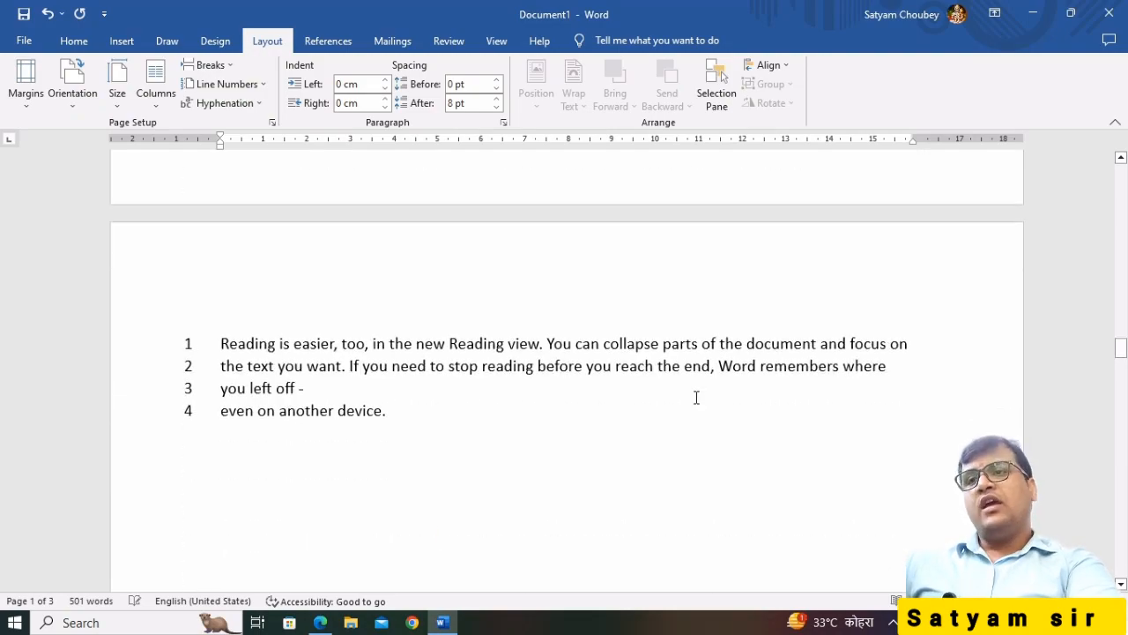
scroll(696, 397, up, 20)
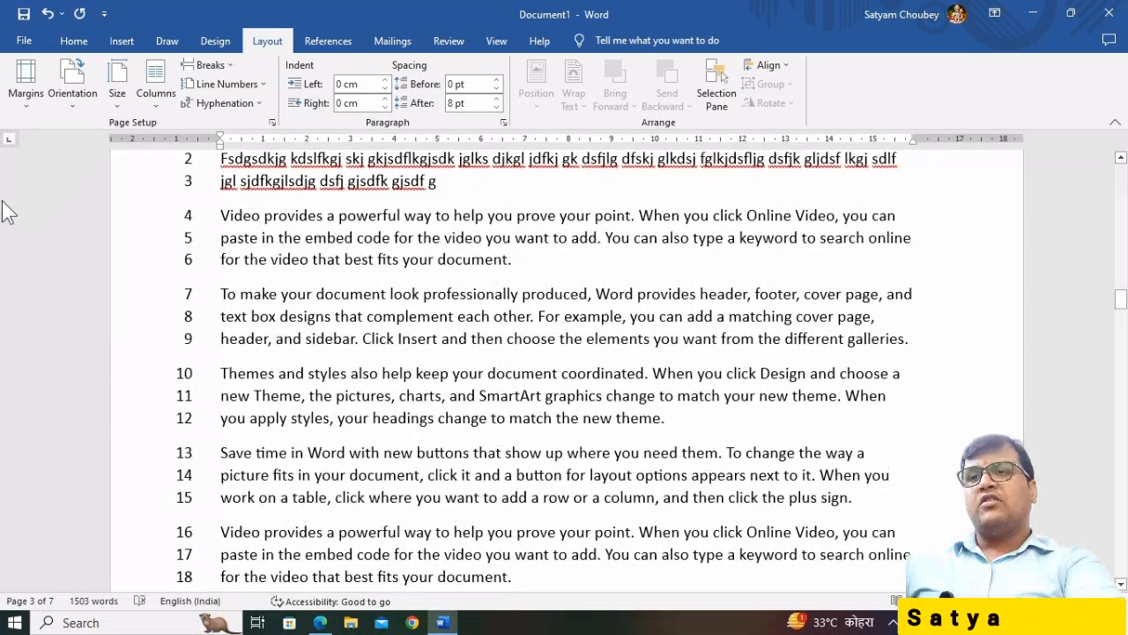
Switch the line numbering to Continuous and check the numbers through to the document's last page
click(227, 84)
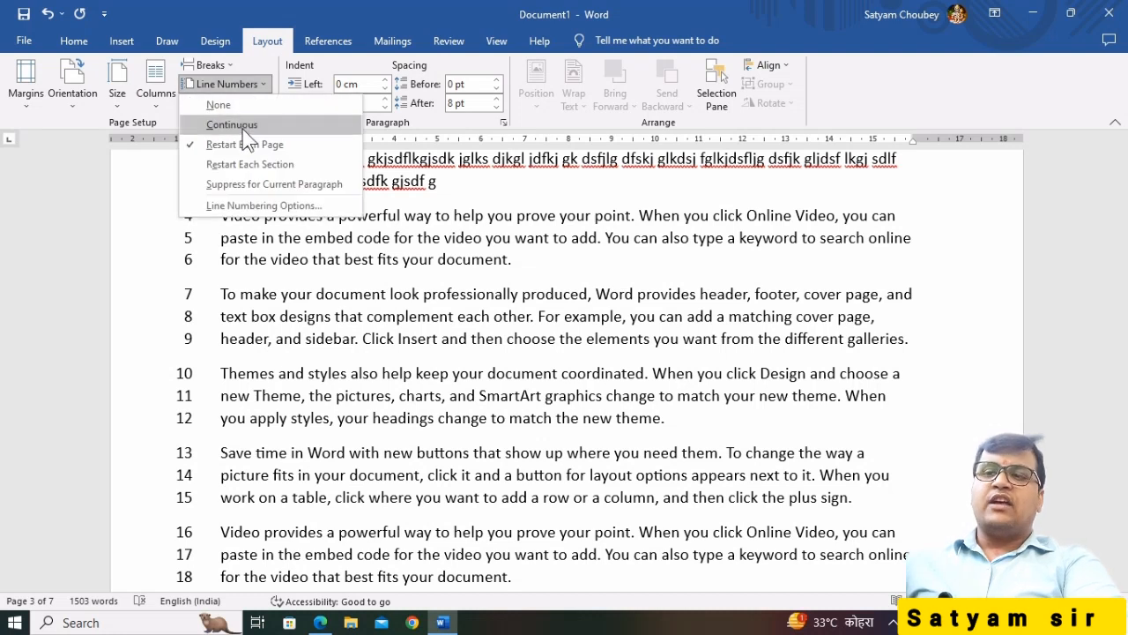
click(242, 127)
scroll(350, 239, down, 4)
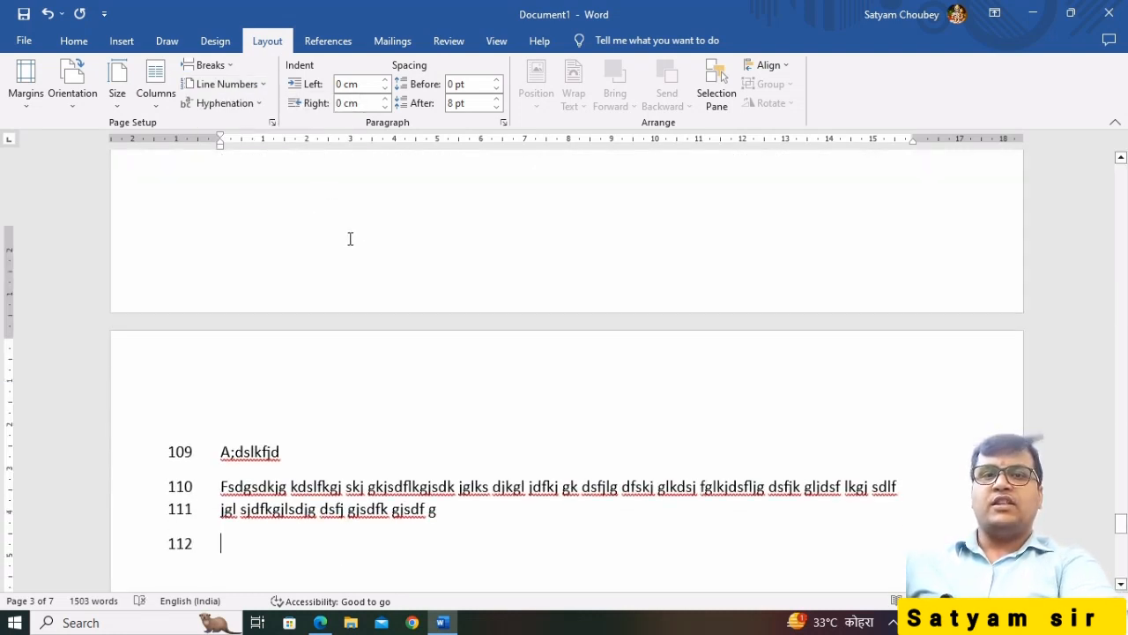
scroll(350, 239, down, 20)
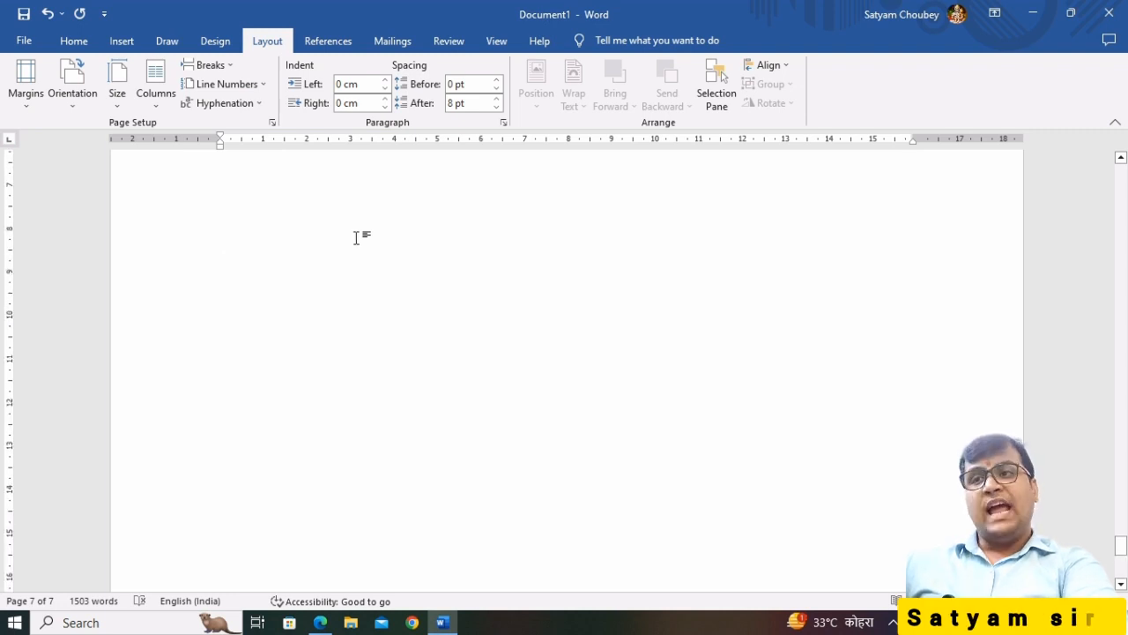
scroll(356, 237, up, 10)
scroll(361, 236, down, 2)
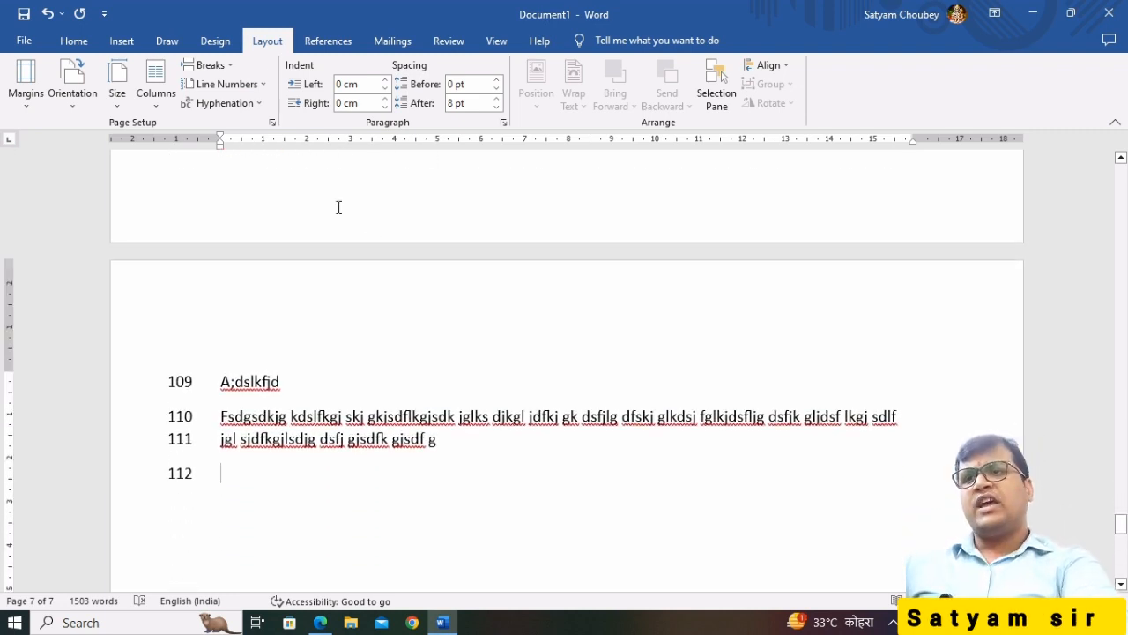
Turn off line numbering and delete all the text in the document
click(232, 85)
click(216, 106)
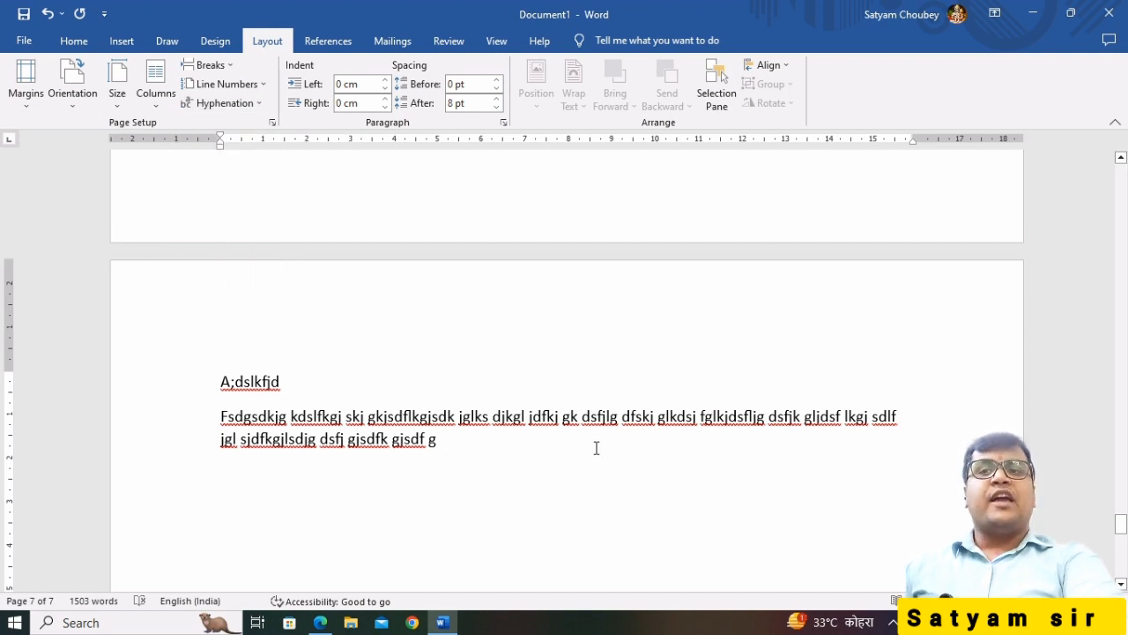
key(ctrl+a)
scroll(537, 441, up, 10)
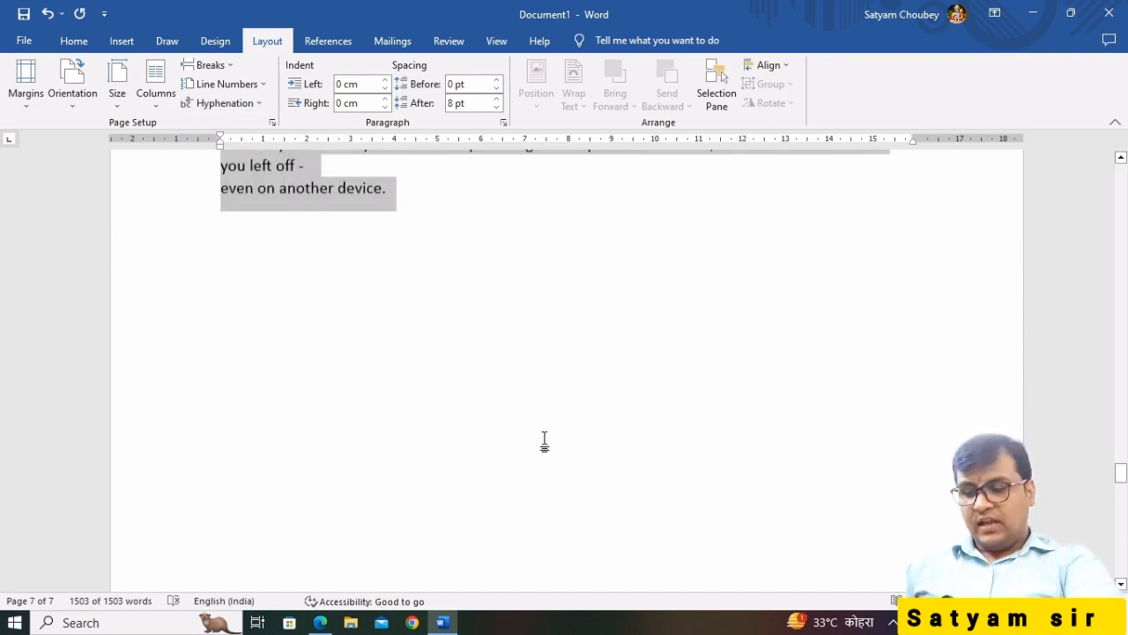
scroll(547, 441, up, 1)
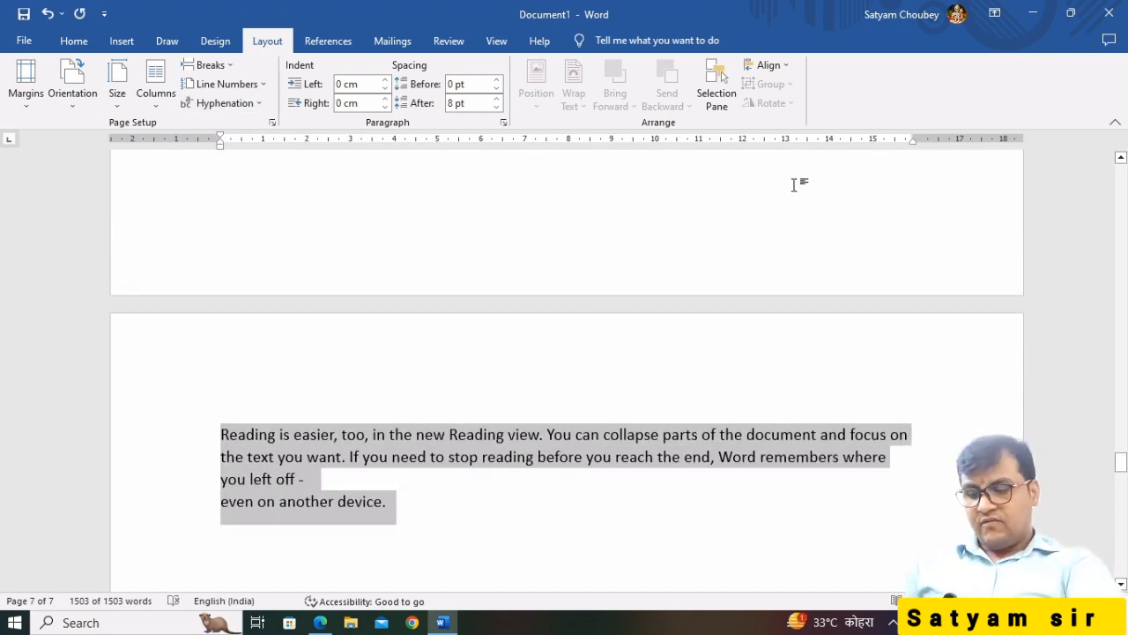
key(Delete)
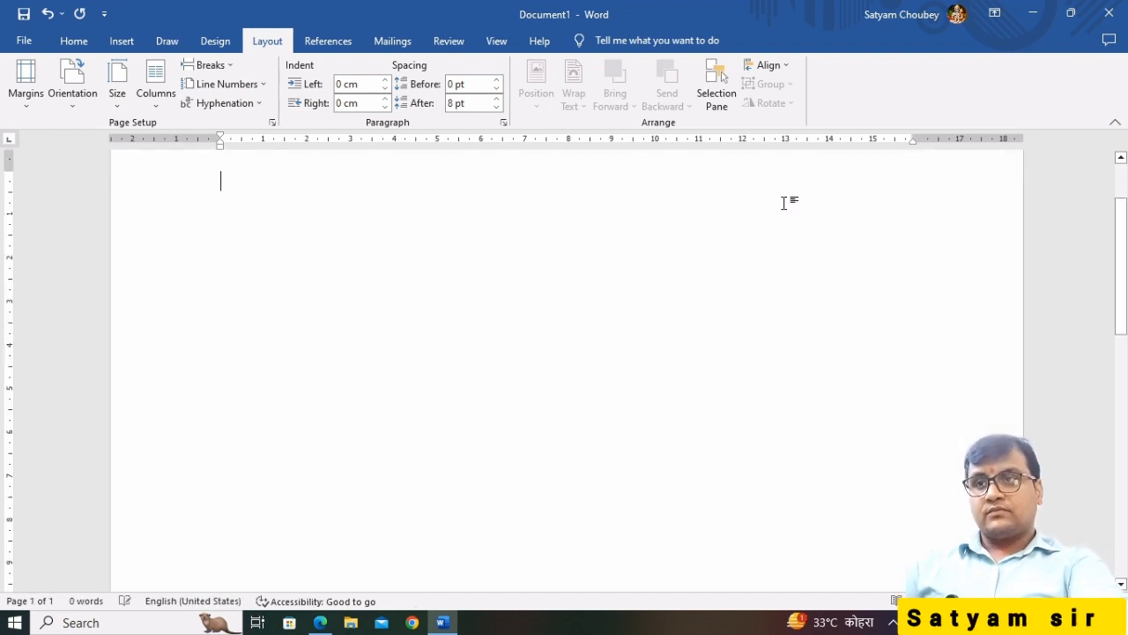
Close the document without saving it and create a new blank document
key(ctrl+w)
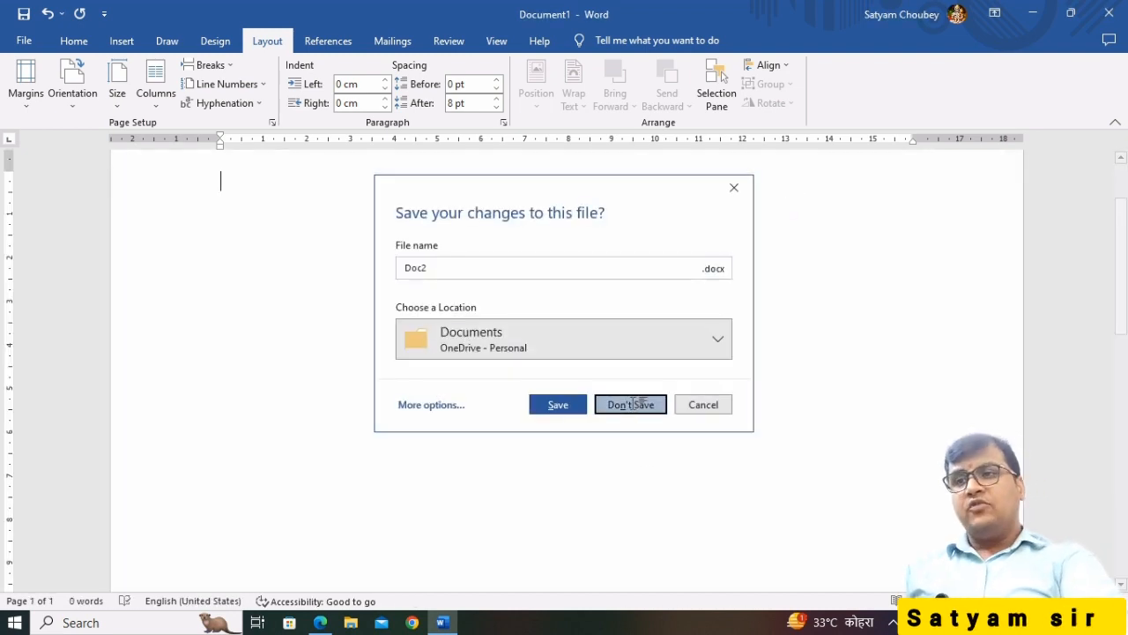
click(629, 403)
key(ctrl+n)
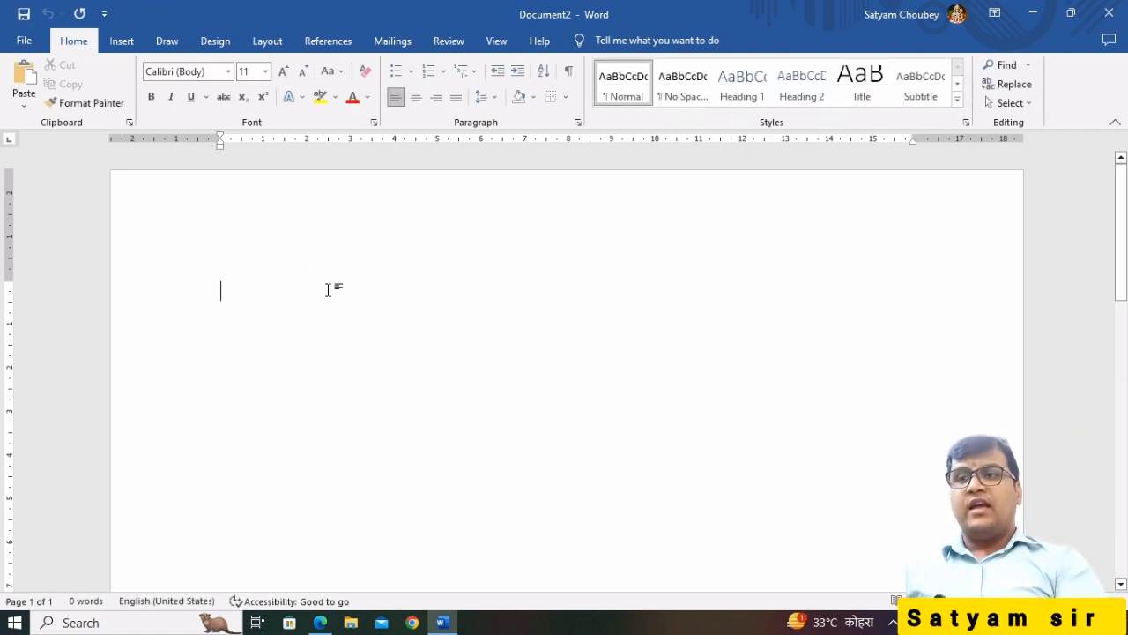
Enter a manually hyphenated word, with "Comp-" on the first line and "ter" on the second
text(comp)
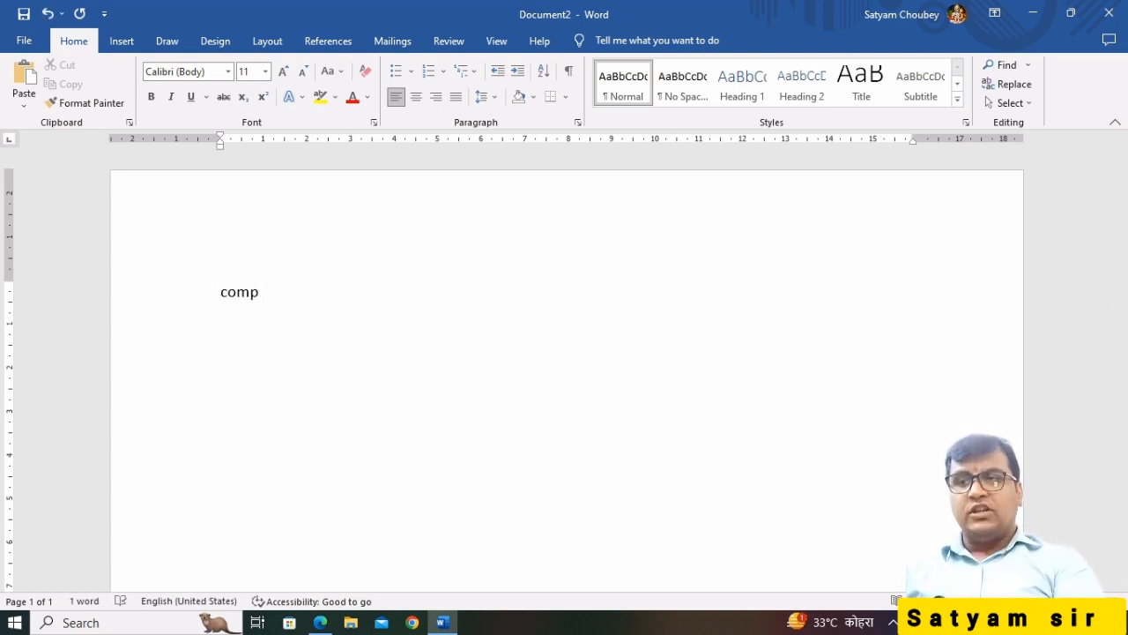
text(-)
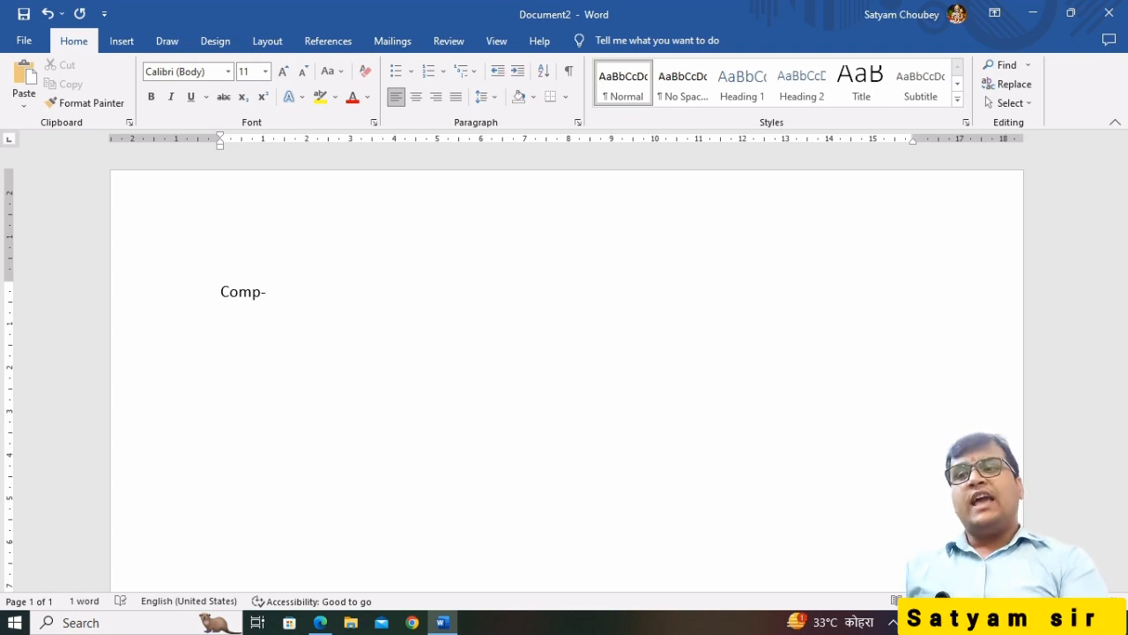
key(Return)
text(ter)
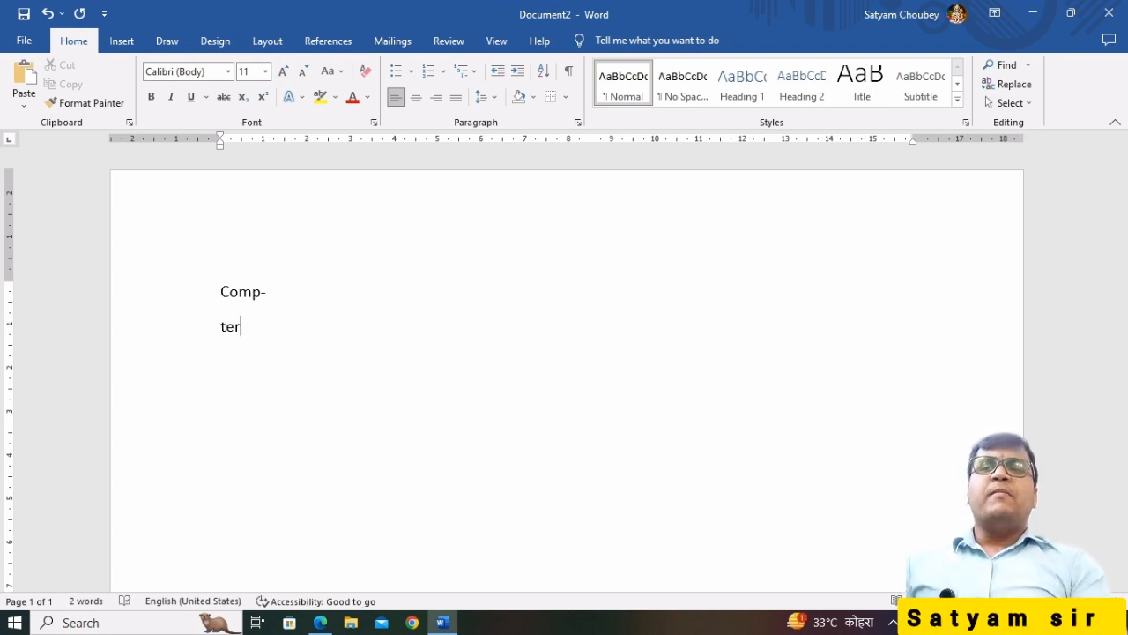
Clear the manually hyphenated word and fill the blank document with random sample paragraphs using =rand()
key(BackSpace)
key(BackSpace)
key(BackSpace)
key(BackSpace)
key(BackSpace)
key(BackSpace)
key(BackSpace)
key(BackSpace)
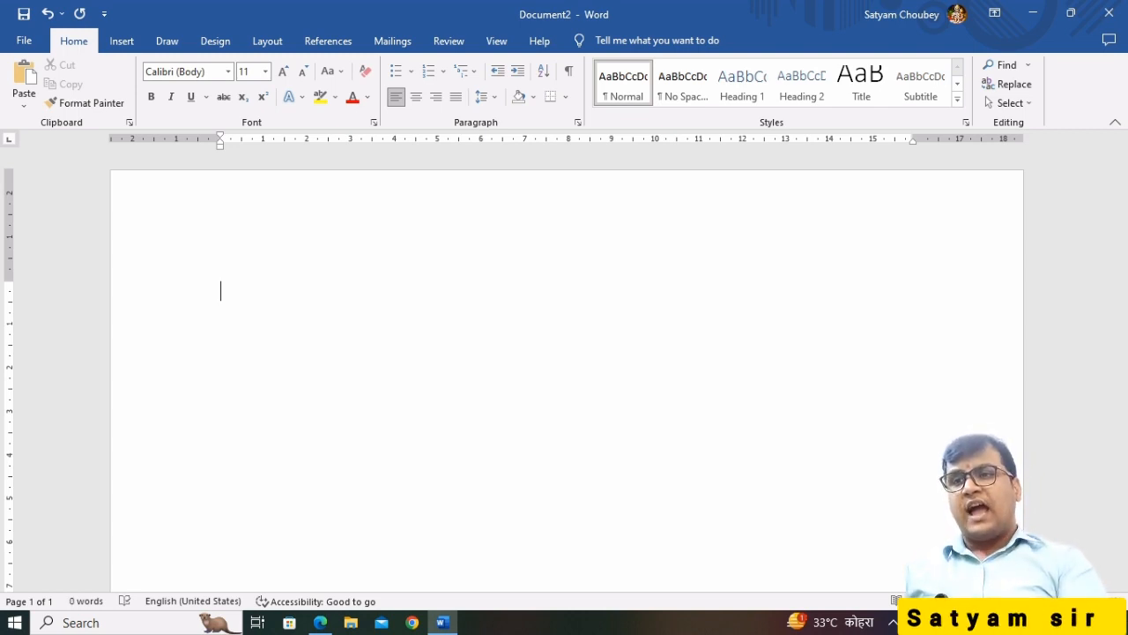
text(=rand()
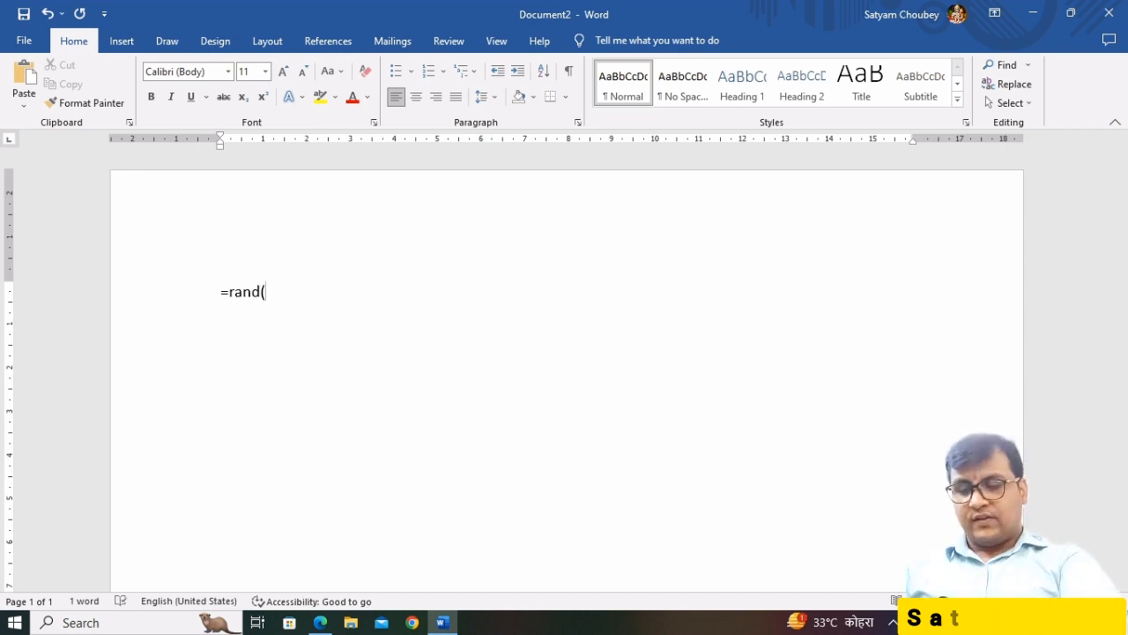
key(Return)
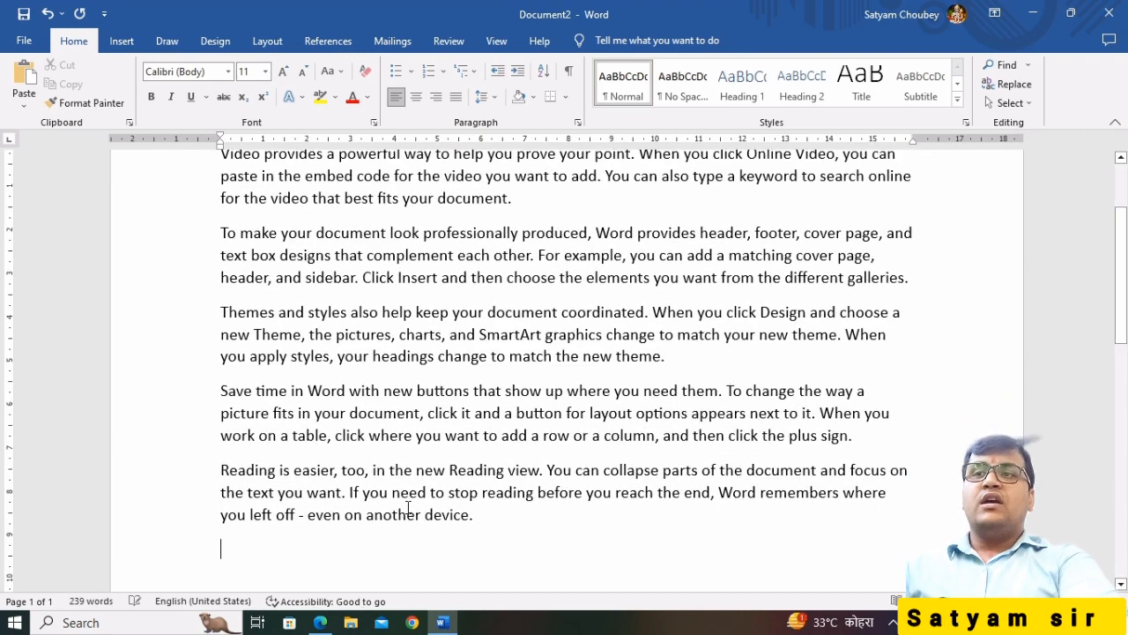
Apply Automatic hyphenation to the entire sample text
key(ctrl+a)
scroll(327, 517, up, 2)
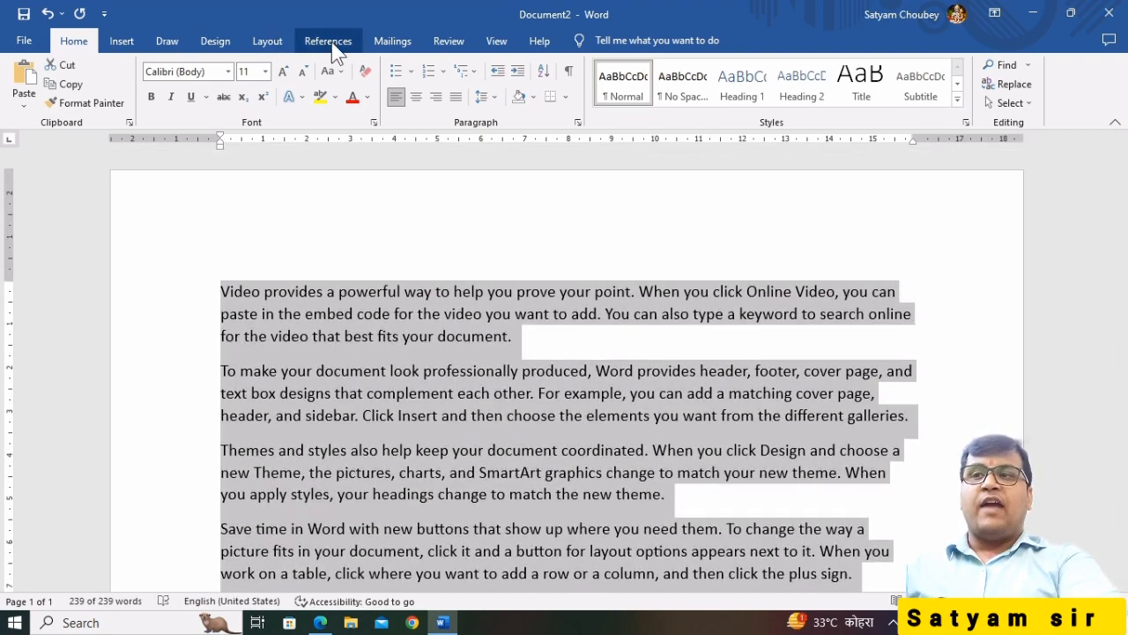
click(269, 42)
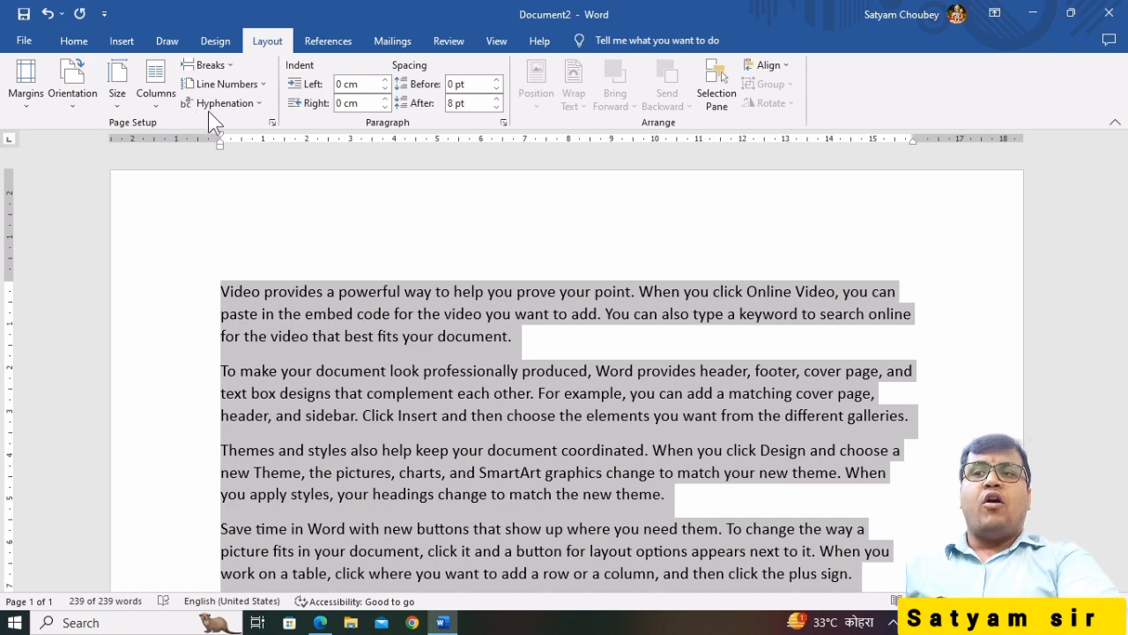
click(243, 103)
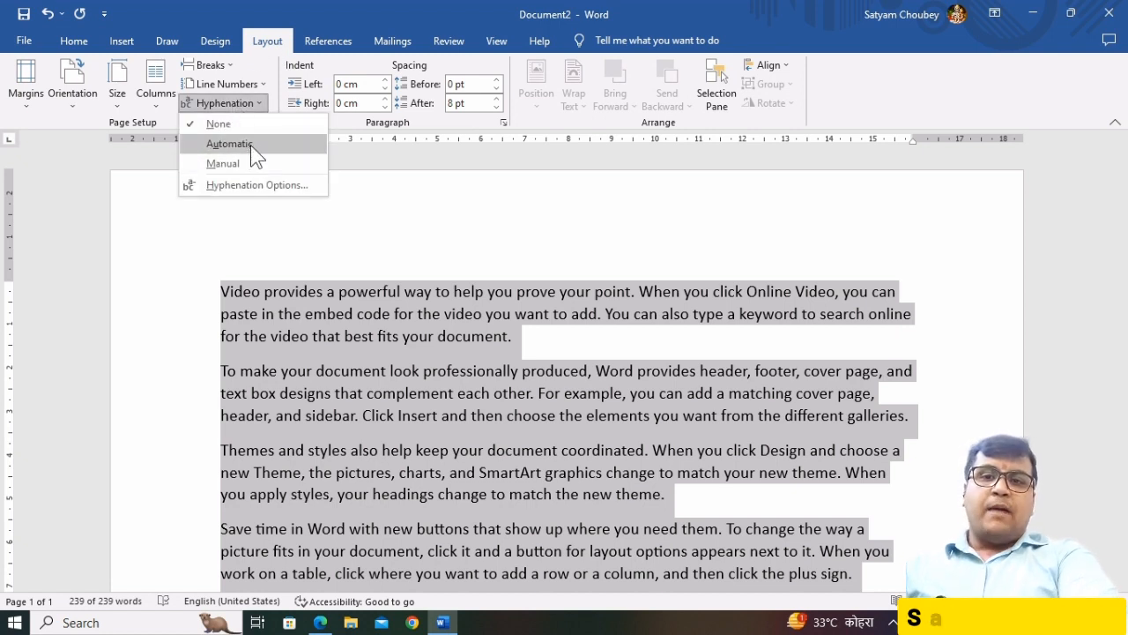
click(231, 143)
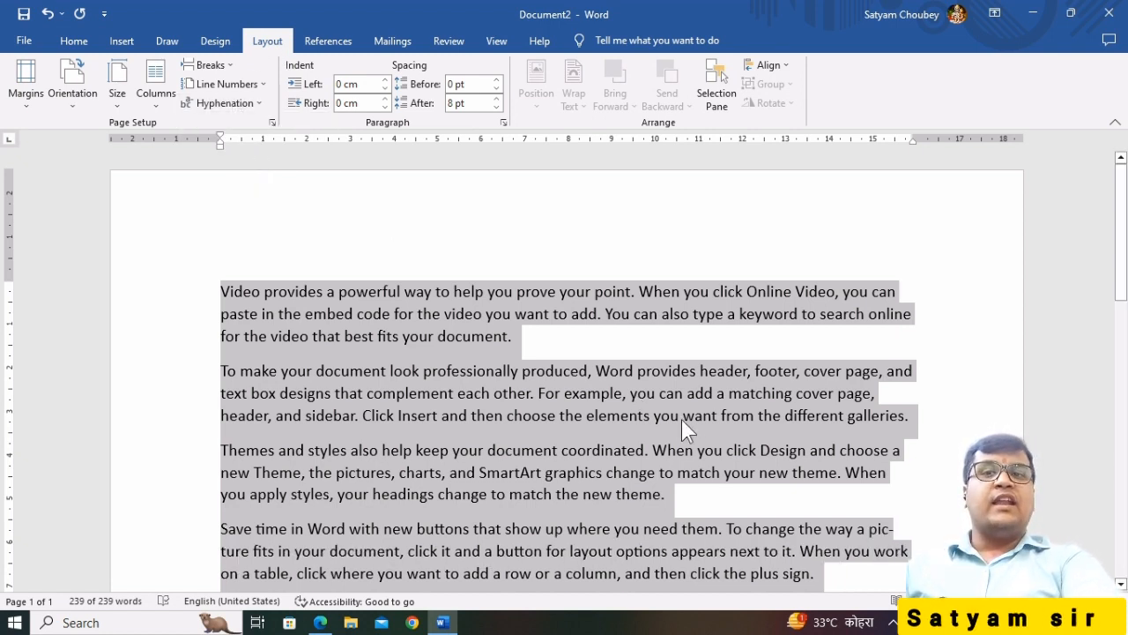
scroll(773, 371, down, 3)
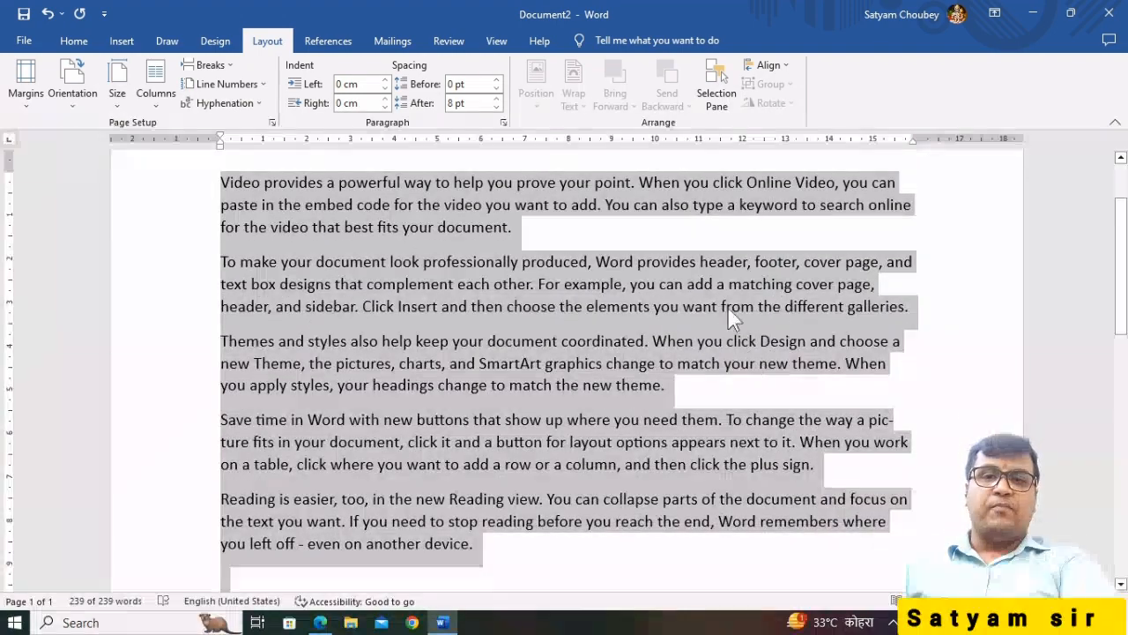
click(725, 308)
scroll(877, 410, up, 2)
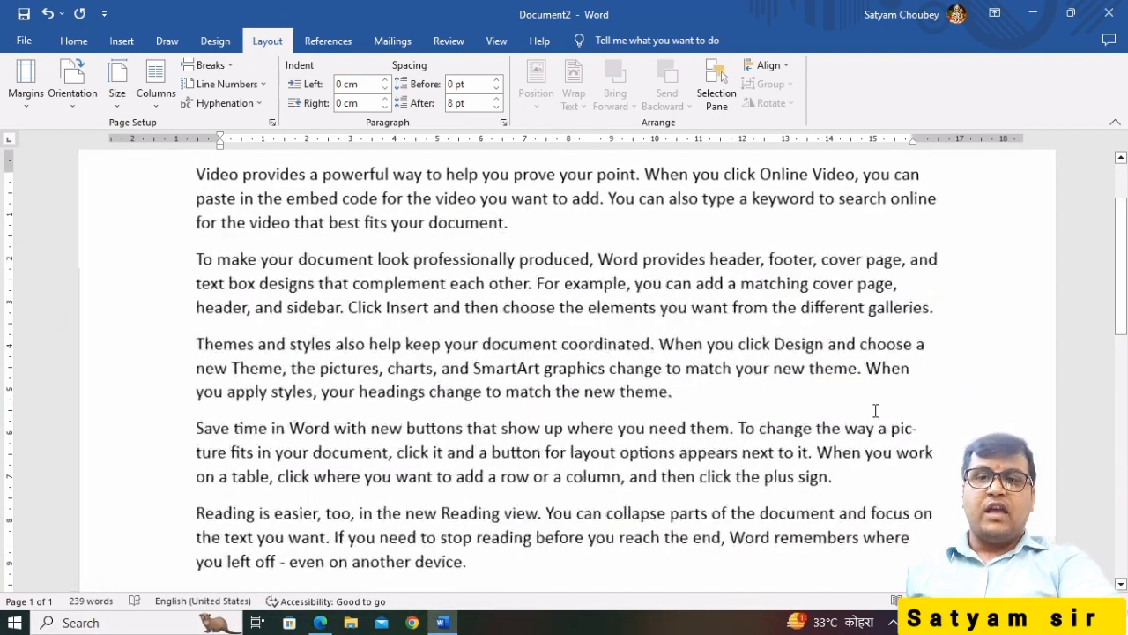
Highlight the word split at the line end in the fourth paragraph and examine its hyphenation
drag(755, 584, 873, 571)
scroll(909, 455, down, 1)
scroll(909, 455, down, 3)
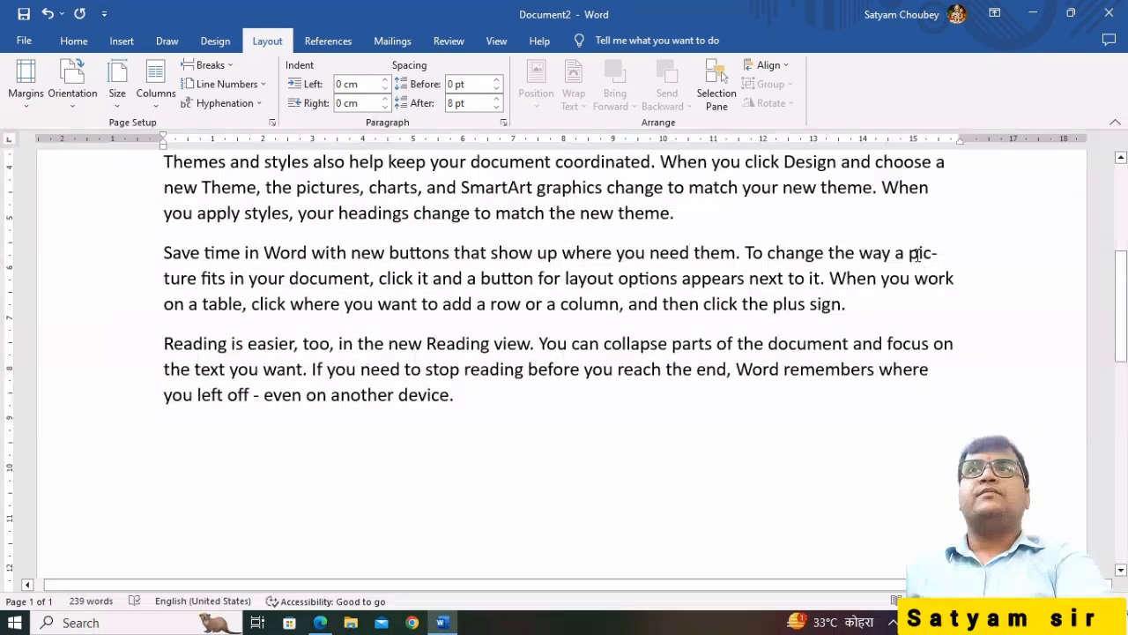
drag(916, 255, 957, 253)
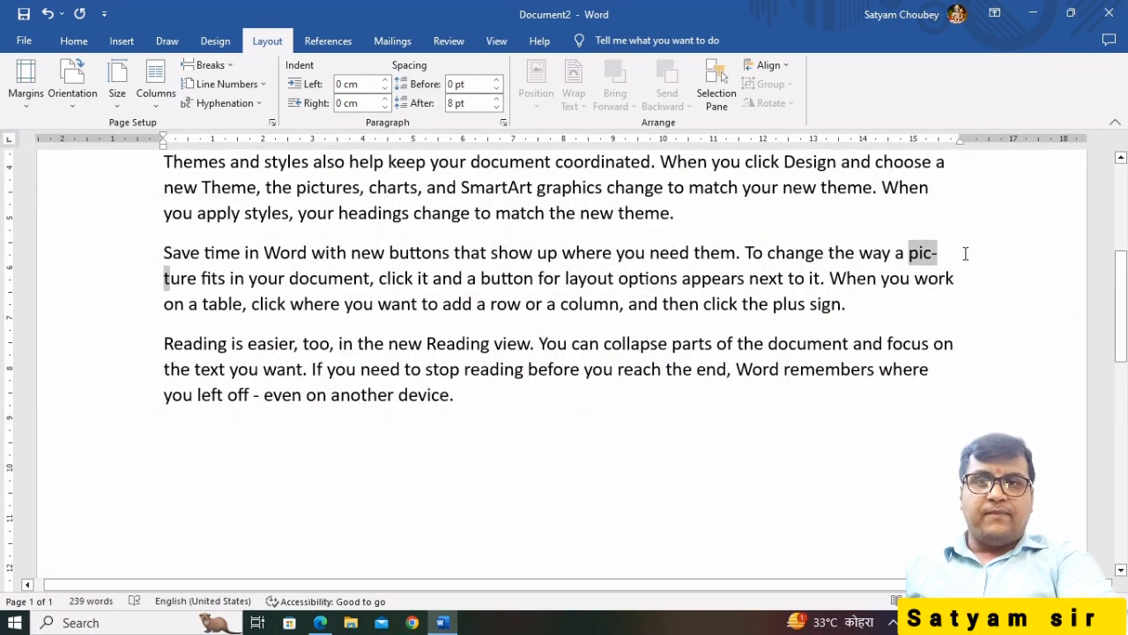
scroll(758, 366, up, 5)
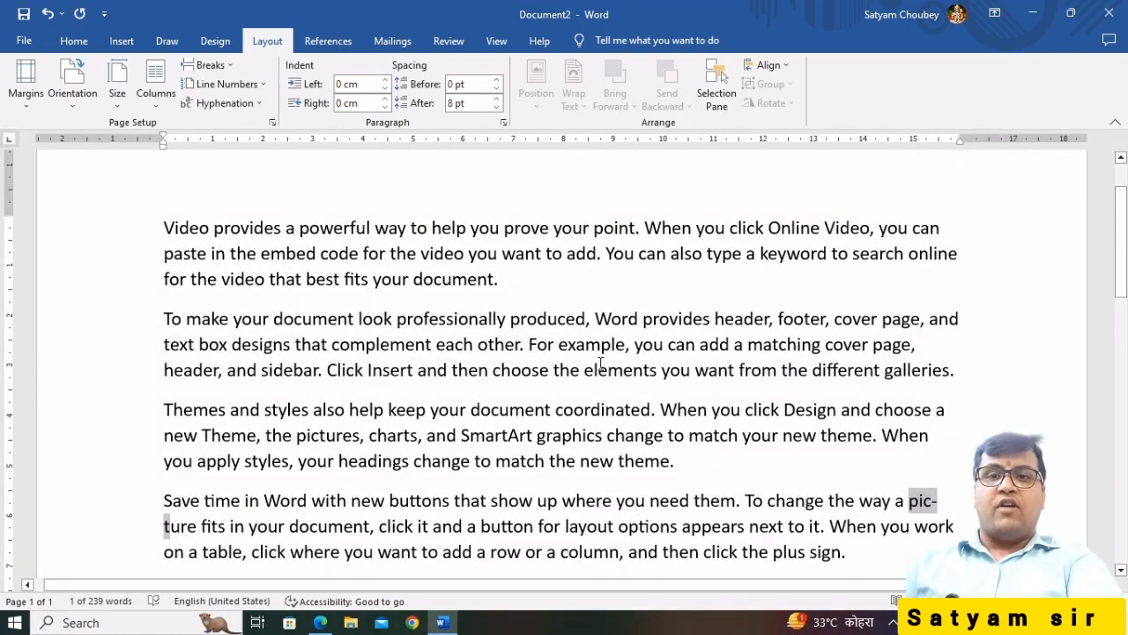
Increase the font size of all the text to 12 and inspect the words split at the line ends
key(ctrl+a)
key(ctrl+bracketright)
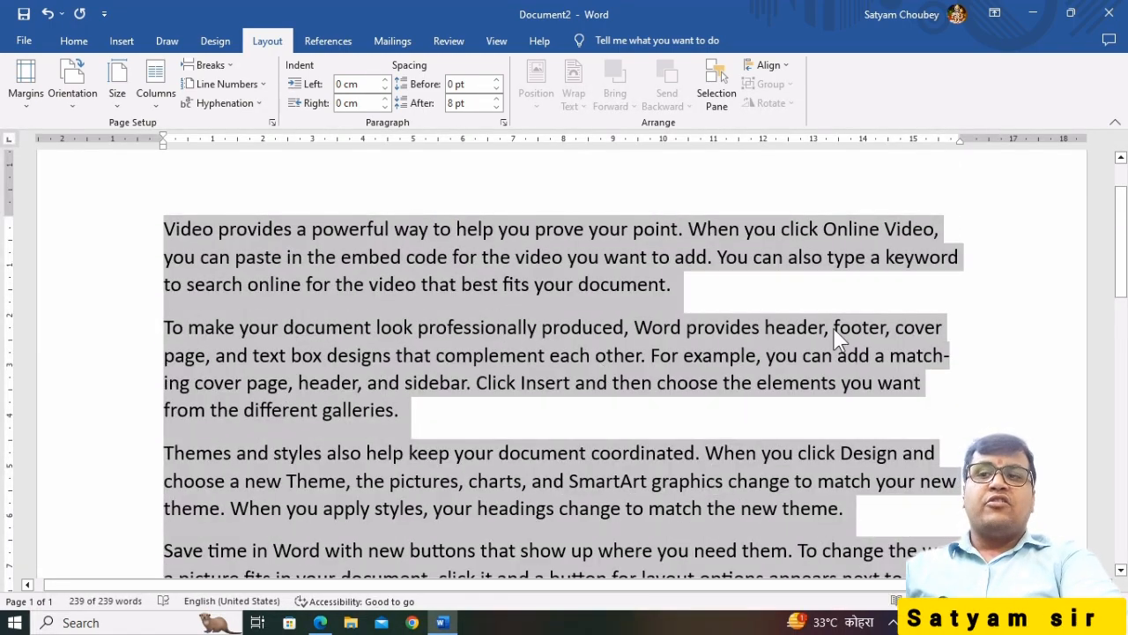
click(916, 355)
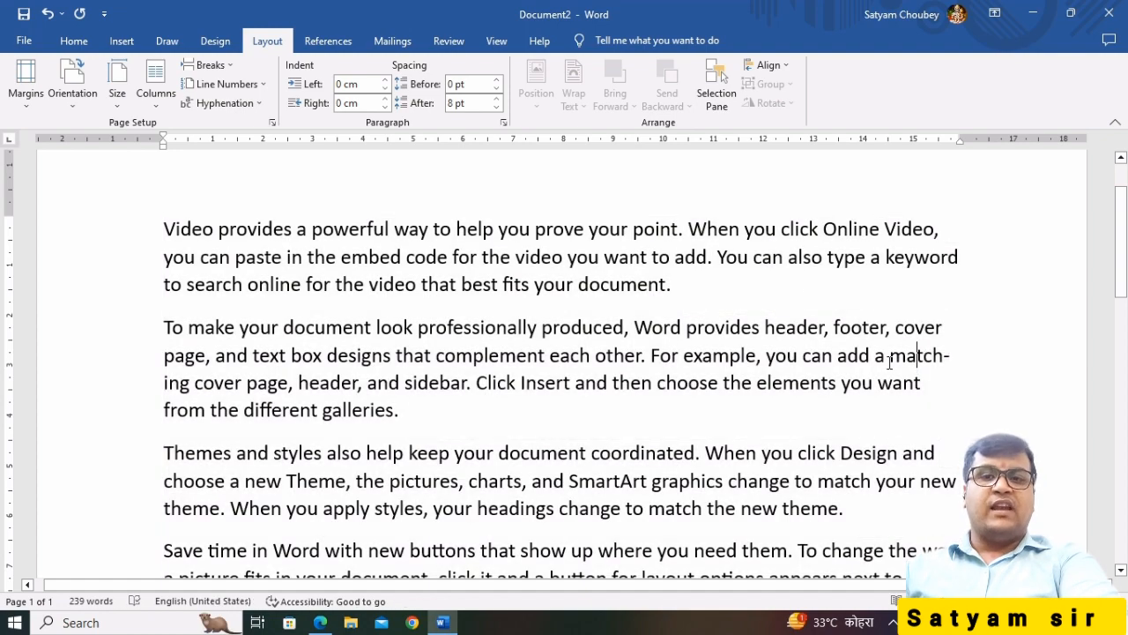
drag(930, 362, 963, 361)
scroll(964, 362, down, 3)
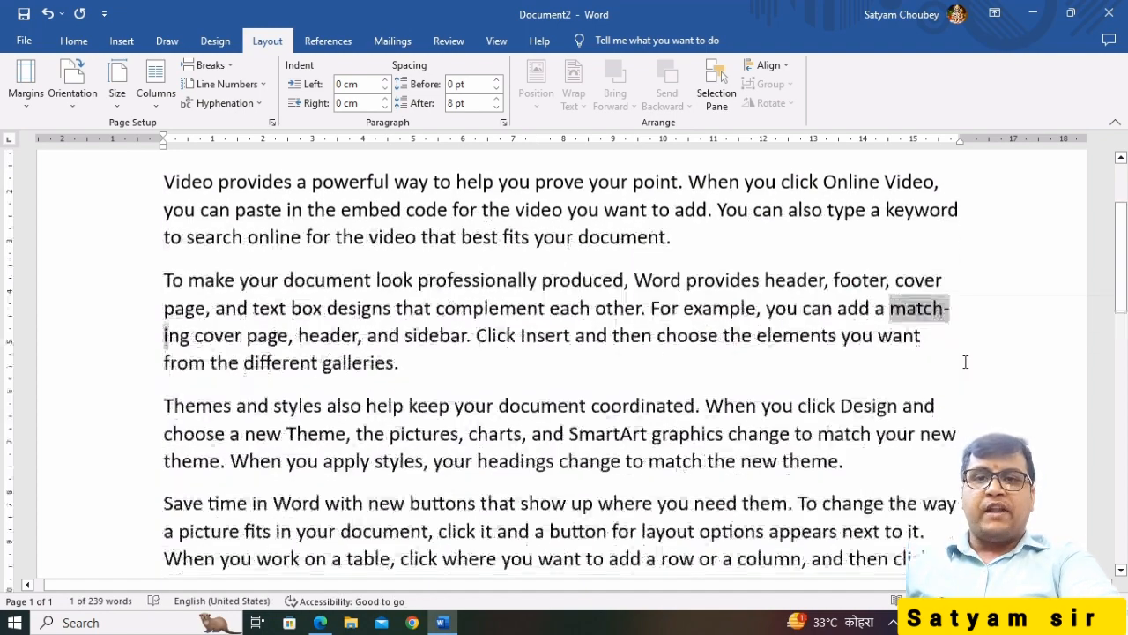
double_click(928, 459)
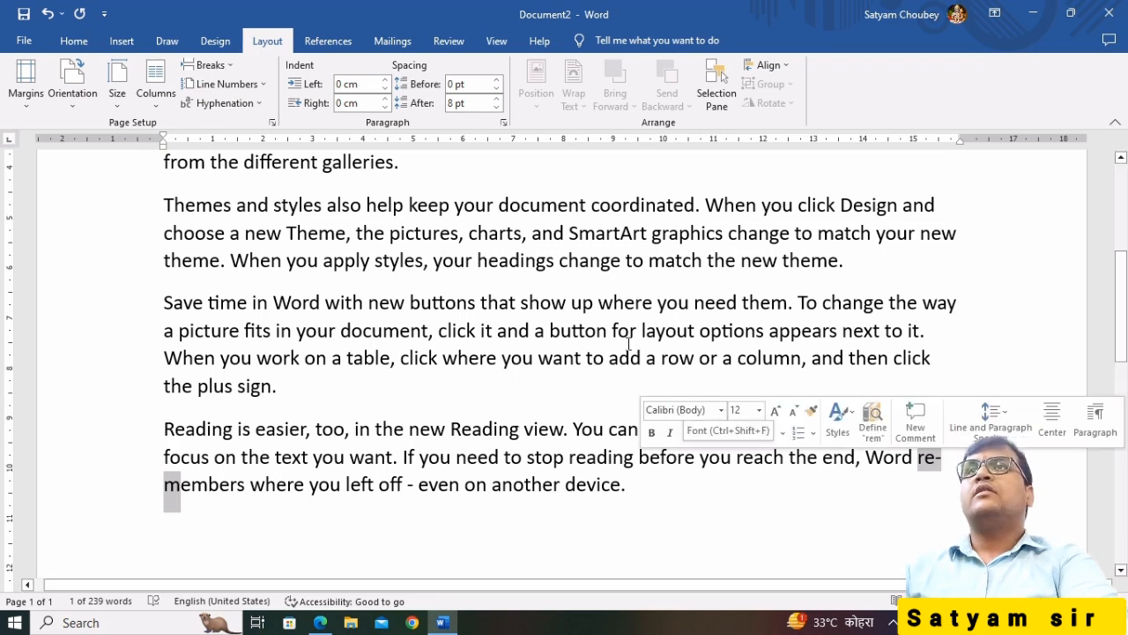
scroll(627, 338, down, 3)
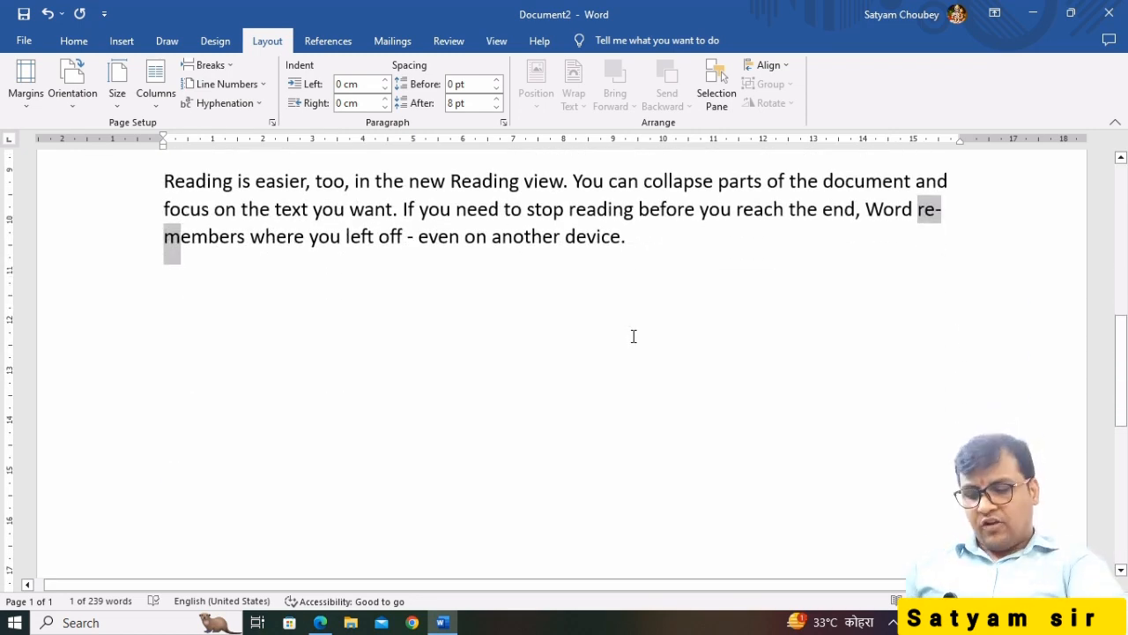
scroll(632, 335, up, 4)
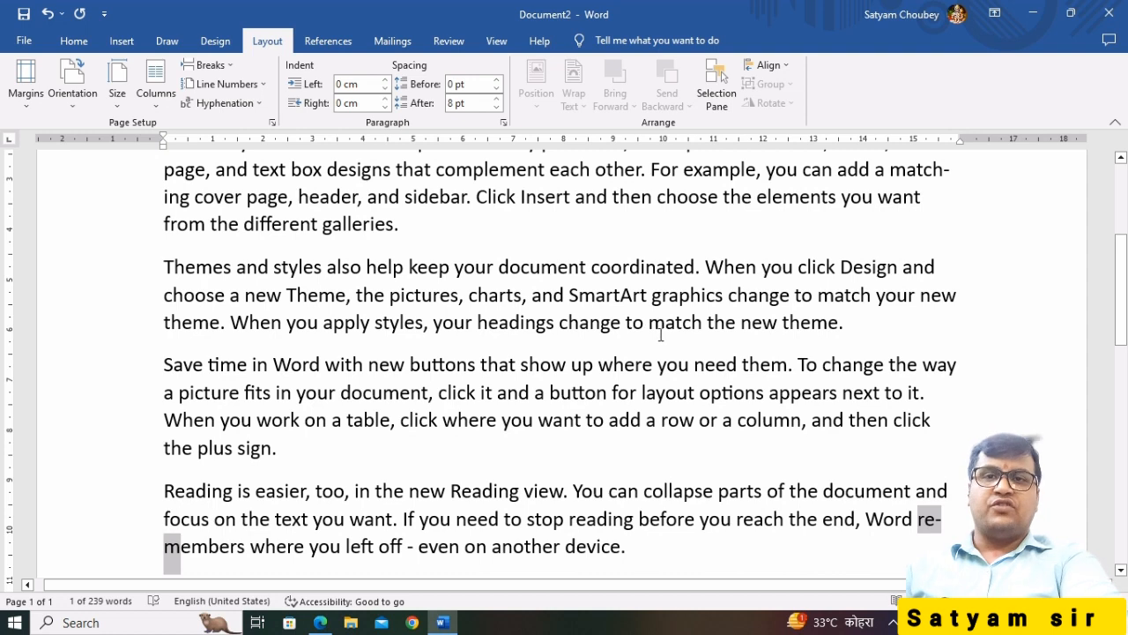
Justify all the paragraphs and check the line ends for hyphenated words
key(ctrl+j)
scroll(730, 326, up, 2)
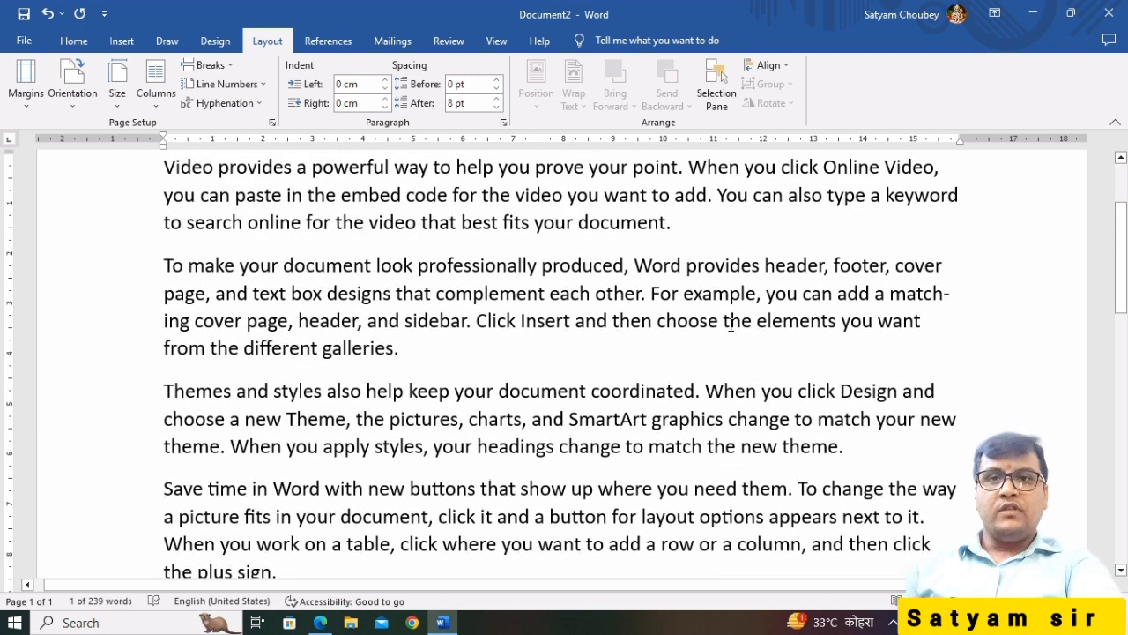
key(ctrl+a)
key(ctrl+j)
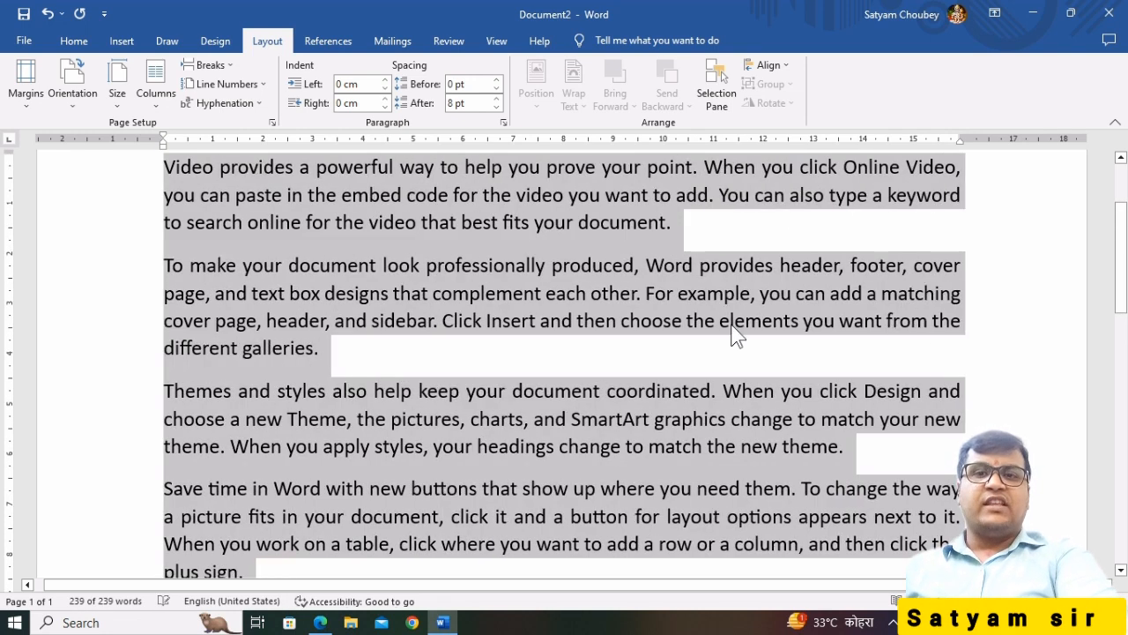
scroll(736, 324, up, 2)
scroll(736, 322, down, 6)
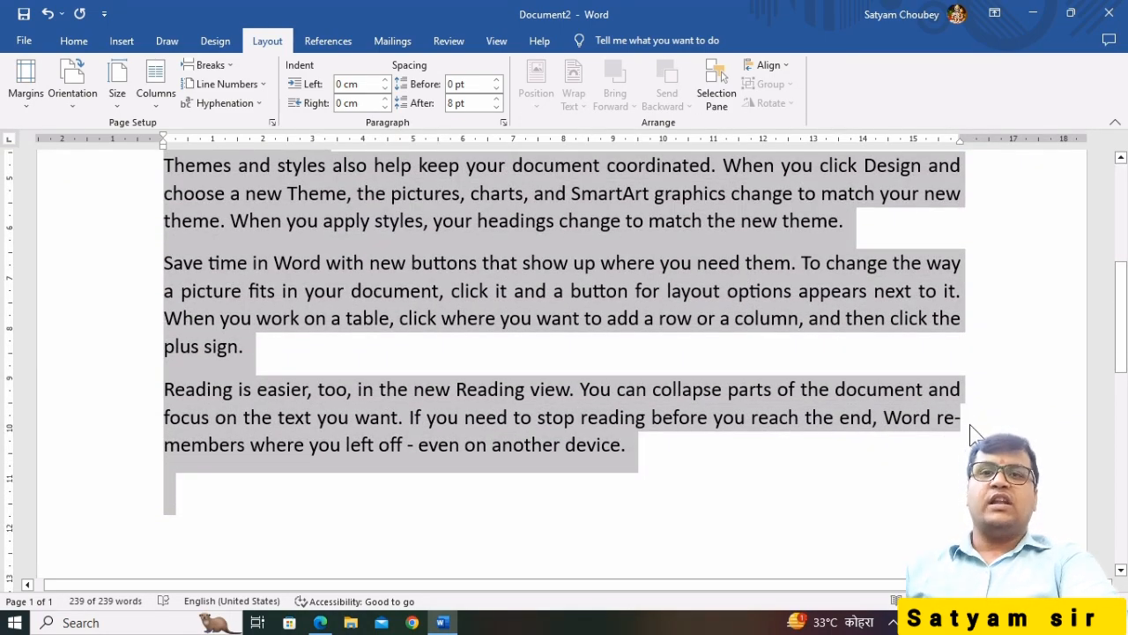
scroll(952, 445, up, 2)
scroll(956, 441, up, 3)
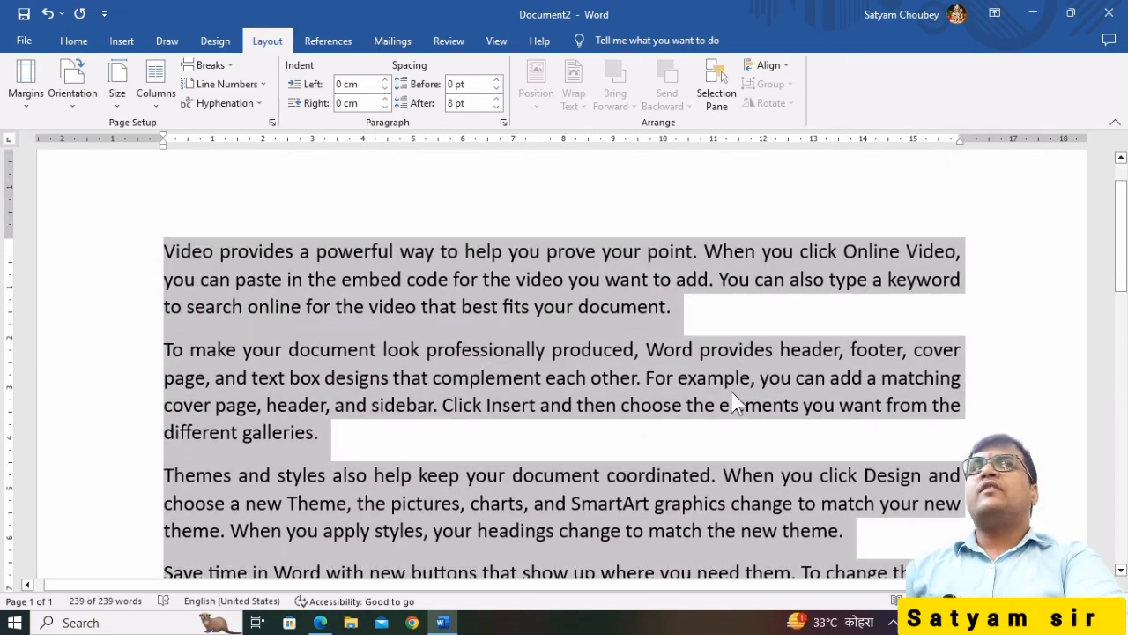
click(718, 380)
scroll(718, 381, down, 3)
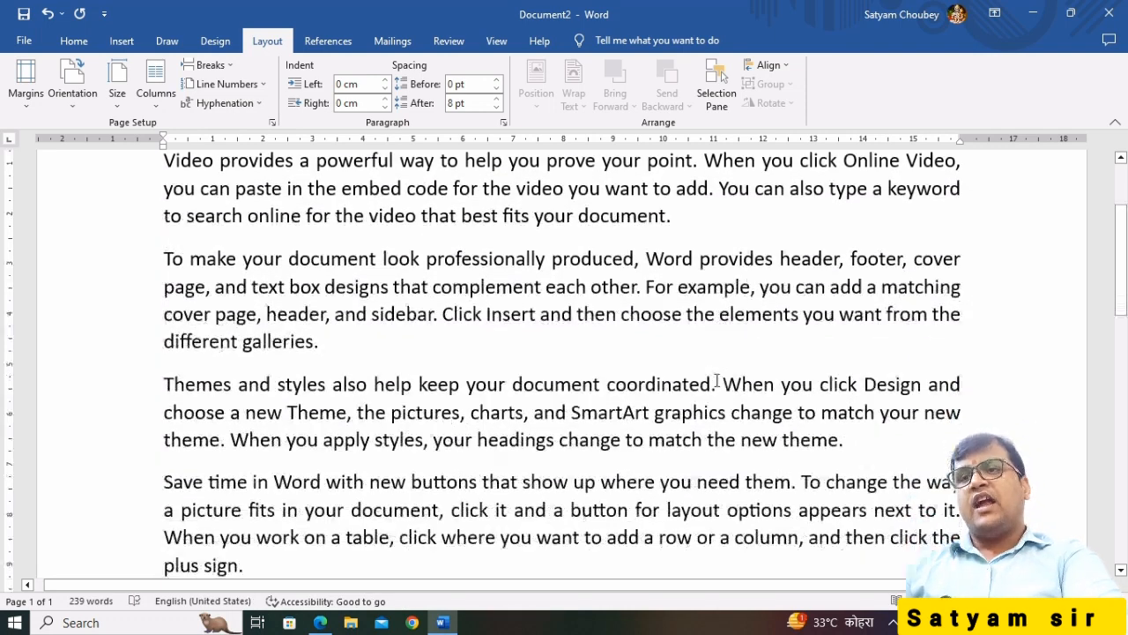
Turn off the automatic hyphenation and check the line ends through the last paragraph
click(241, 106)
click(250, 143)
scroll(650, 335, up, 1)
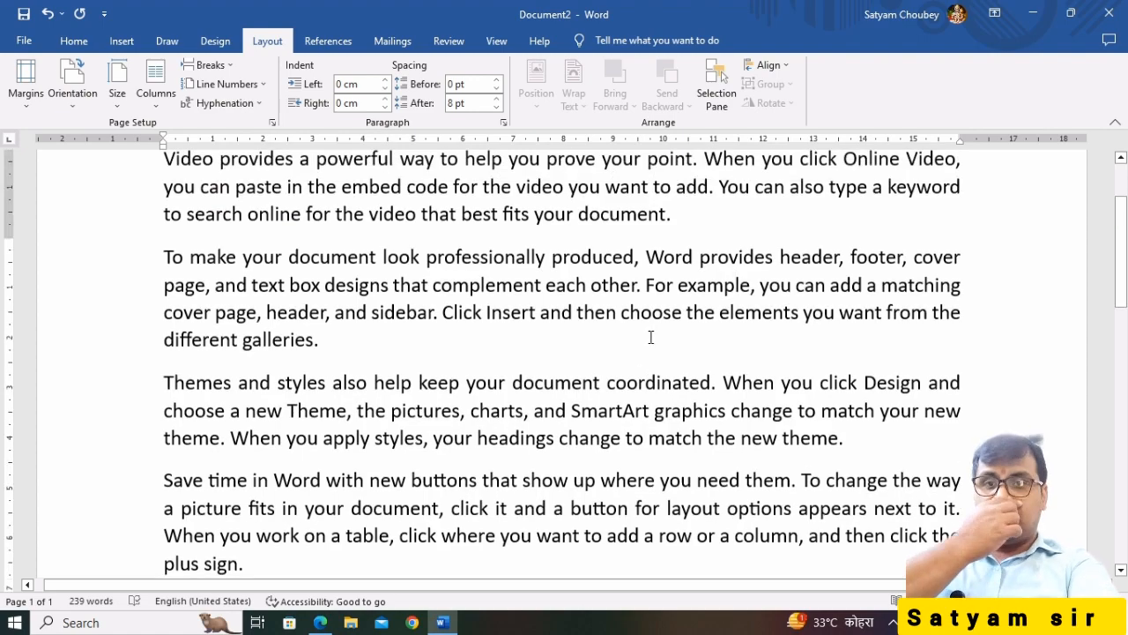
scroll(650, 335, down, 3)
scroll(650, 337, down, 2)
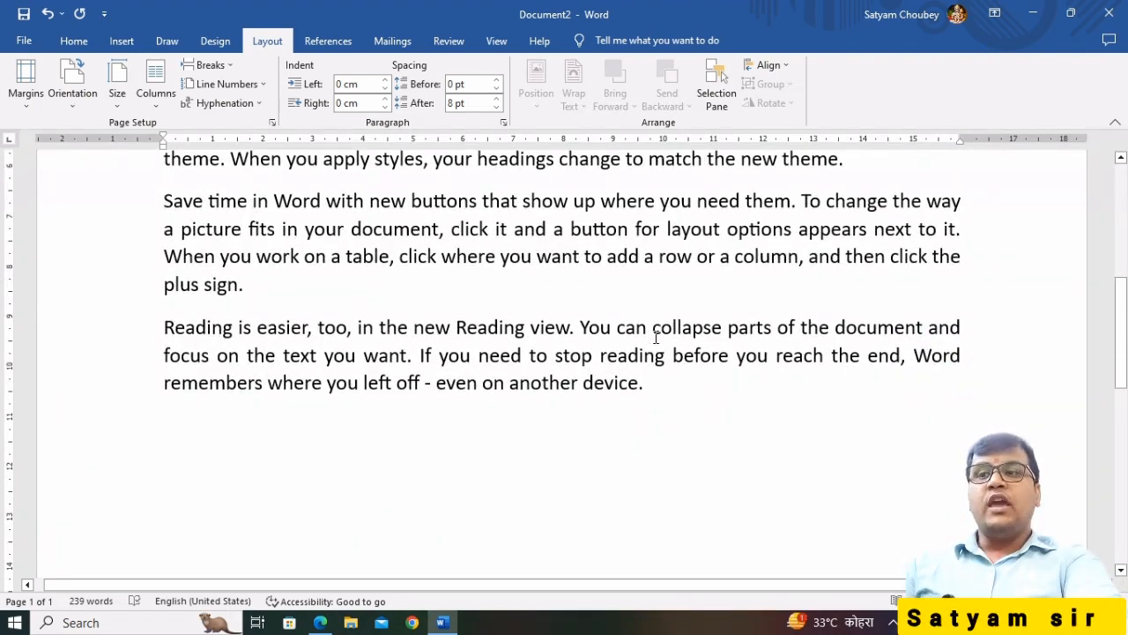
scroll(675, 344, up, 10)
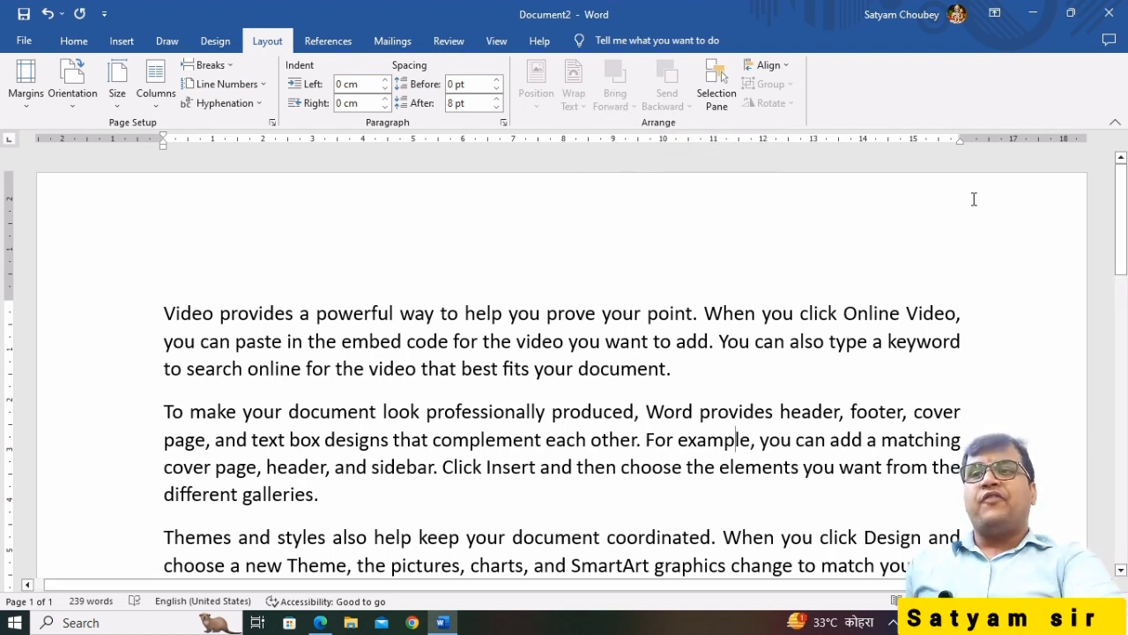
Show the References commands and delete all the text in the document
click(328, 42)
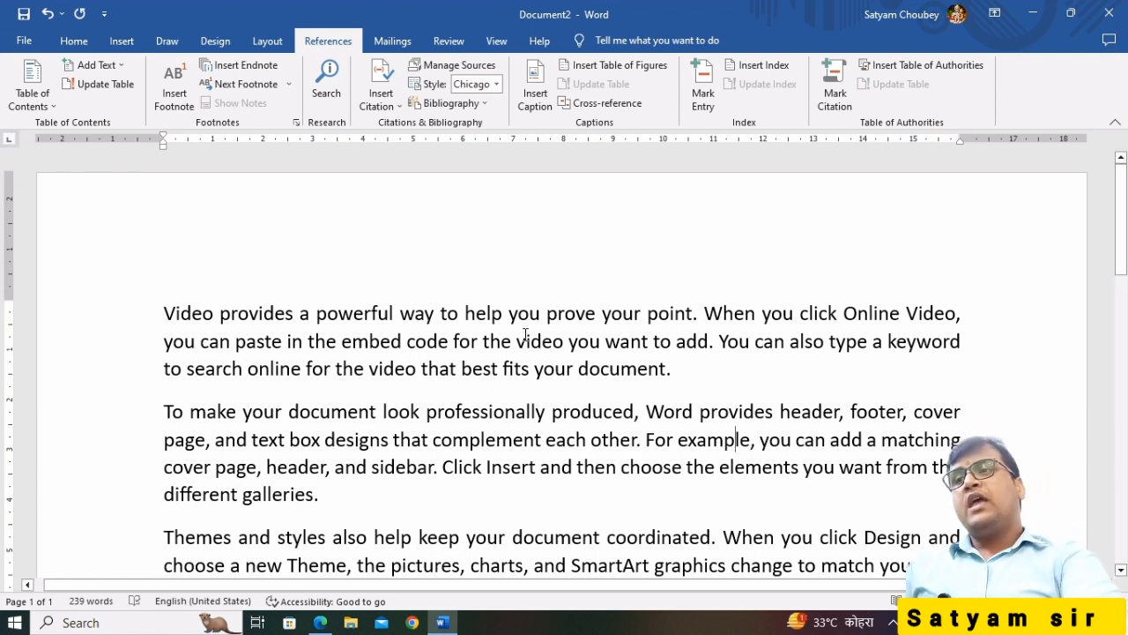
key(ctrl+a)
key(Delete)
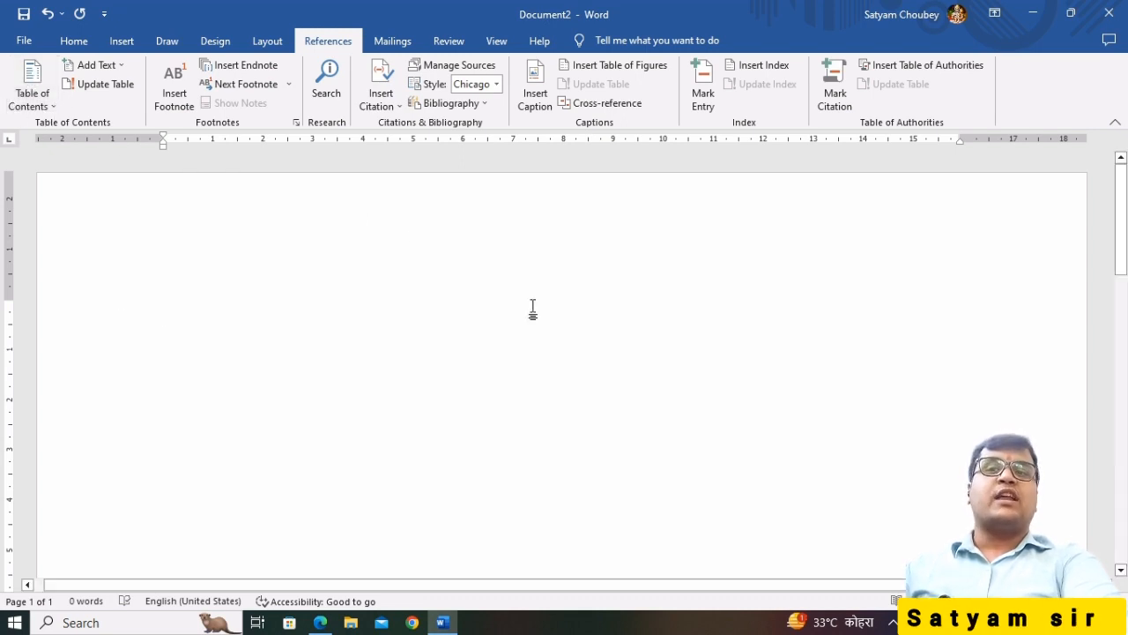
Enter the heading text "Computer" with =rand() sample paragraphs below it, and start a second page
click(72, 40)
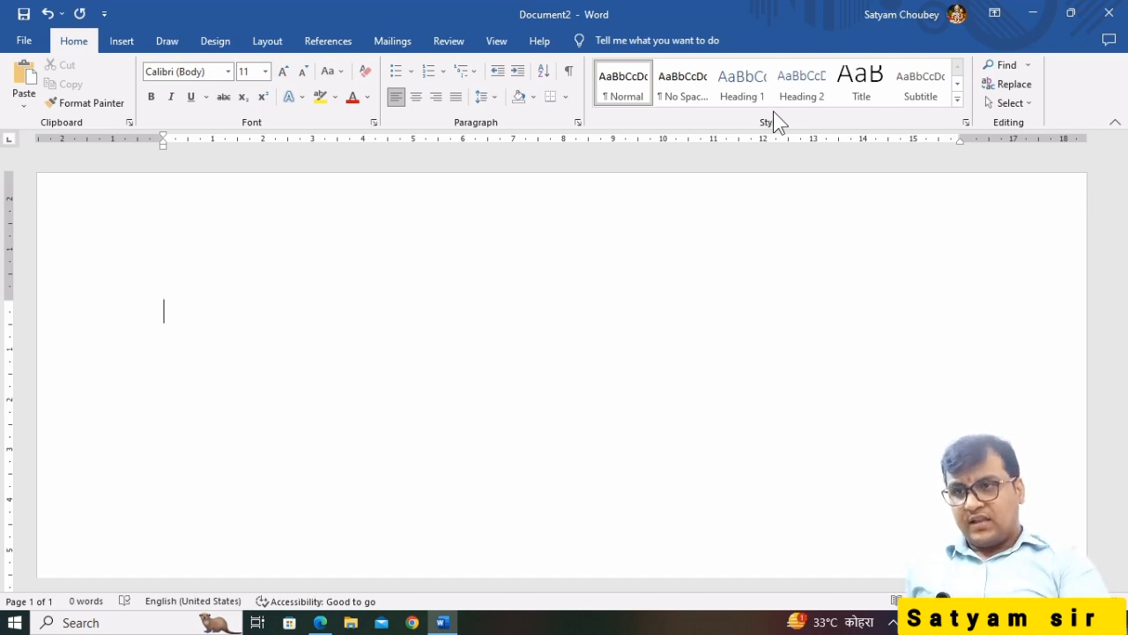
text(omputer)
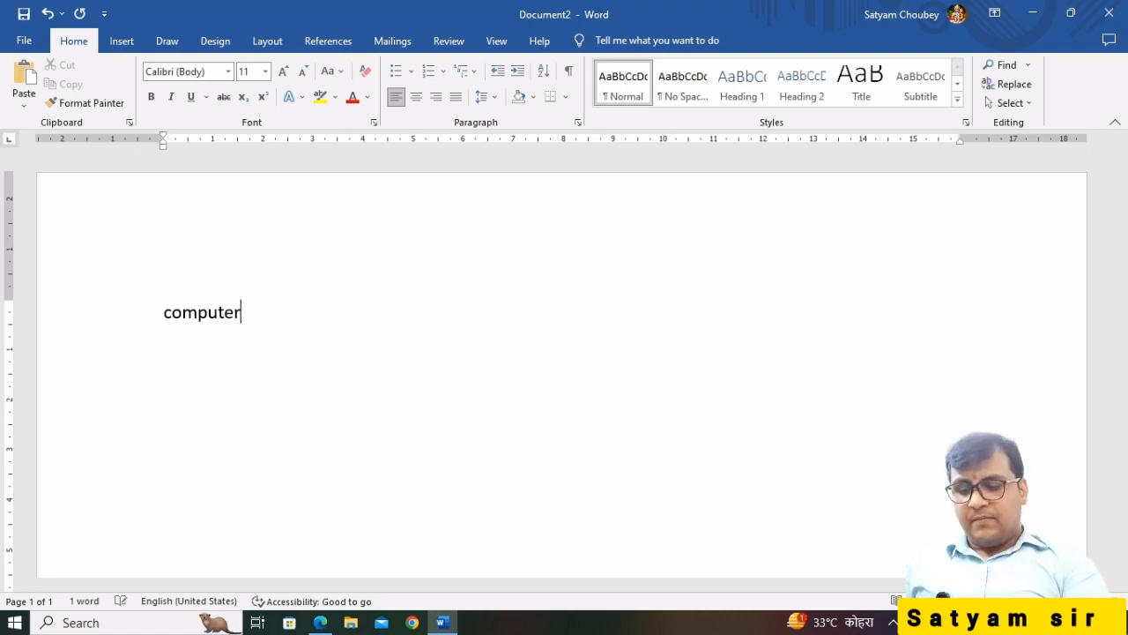
key(Return)
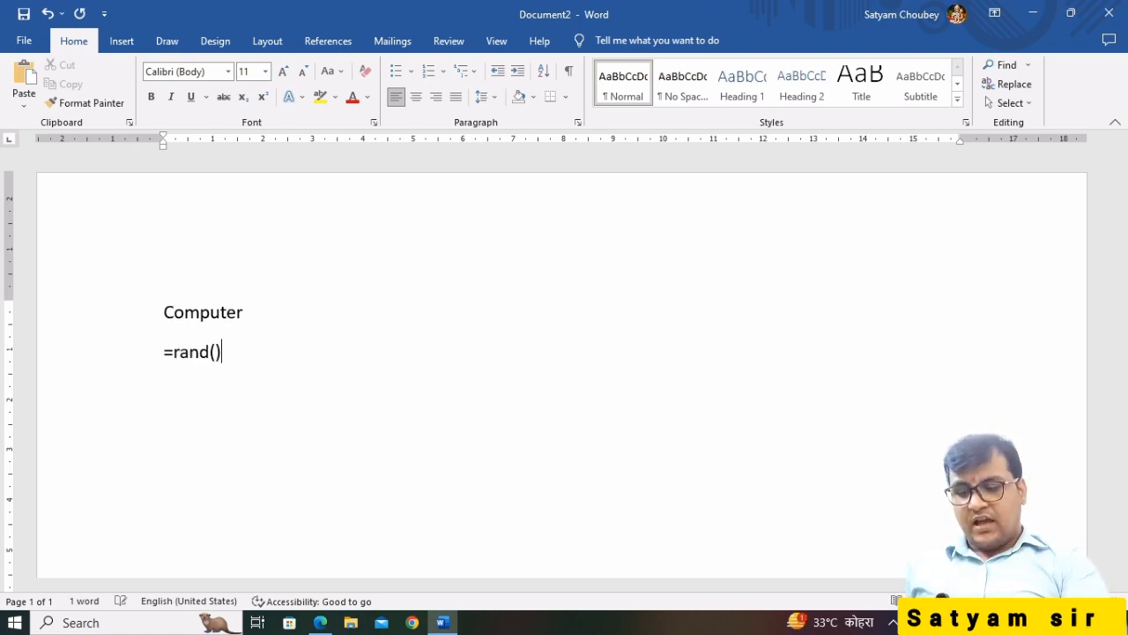
key(Return)
scroll(773, 111, down, 5)
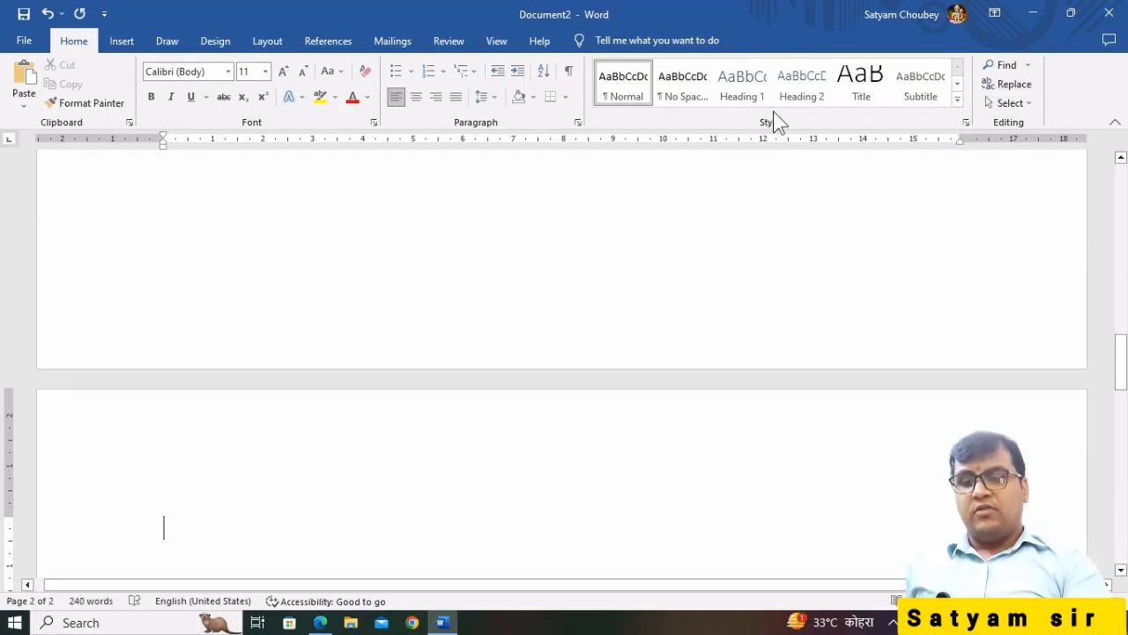
Enter "Keyboard" on the second page and generate =rand() sample paragraphs beneath it
text(keyboard)
key(Return)
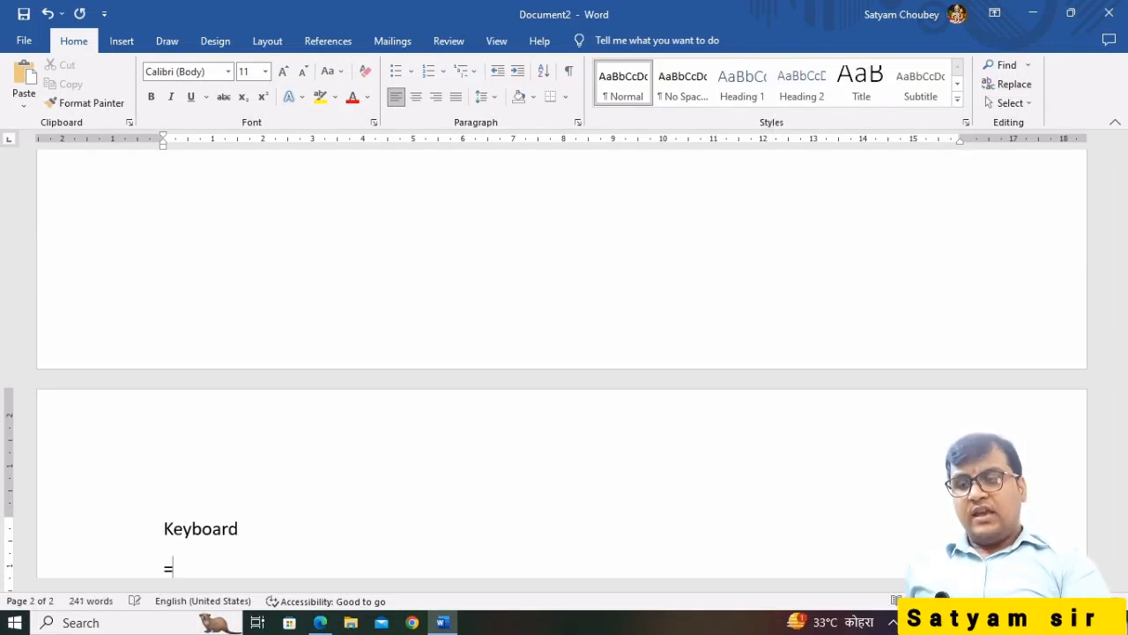
text(=rand()
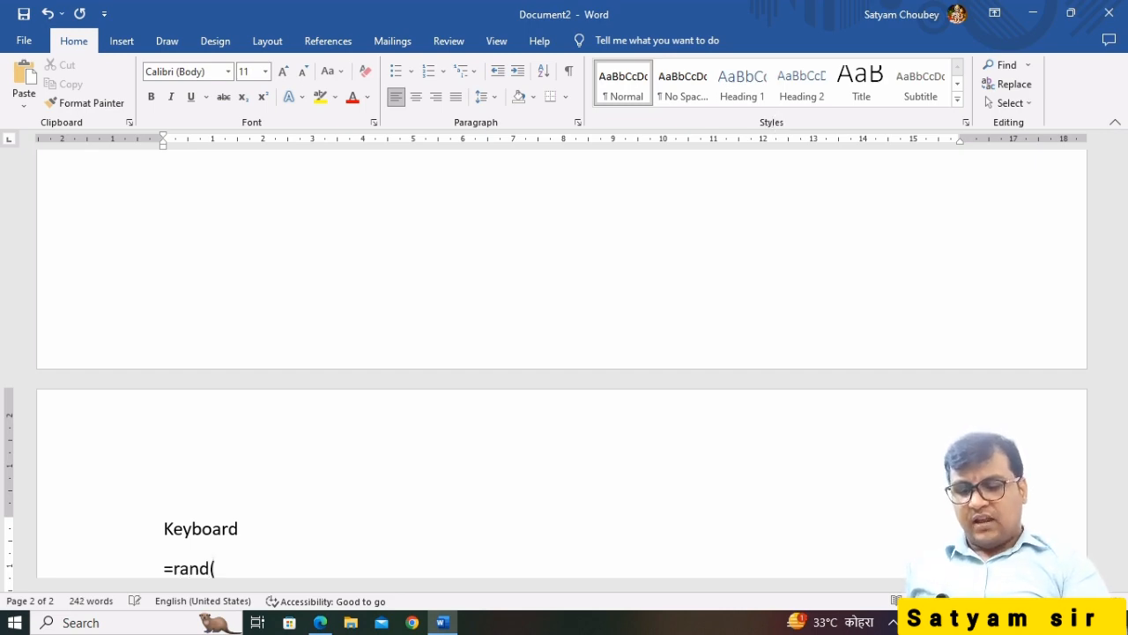
text())
key(Return)
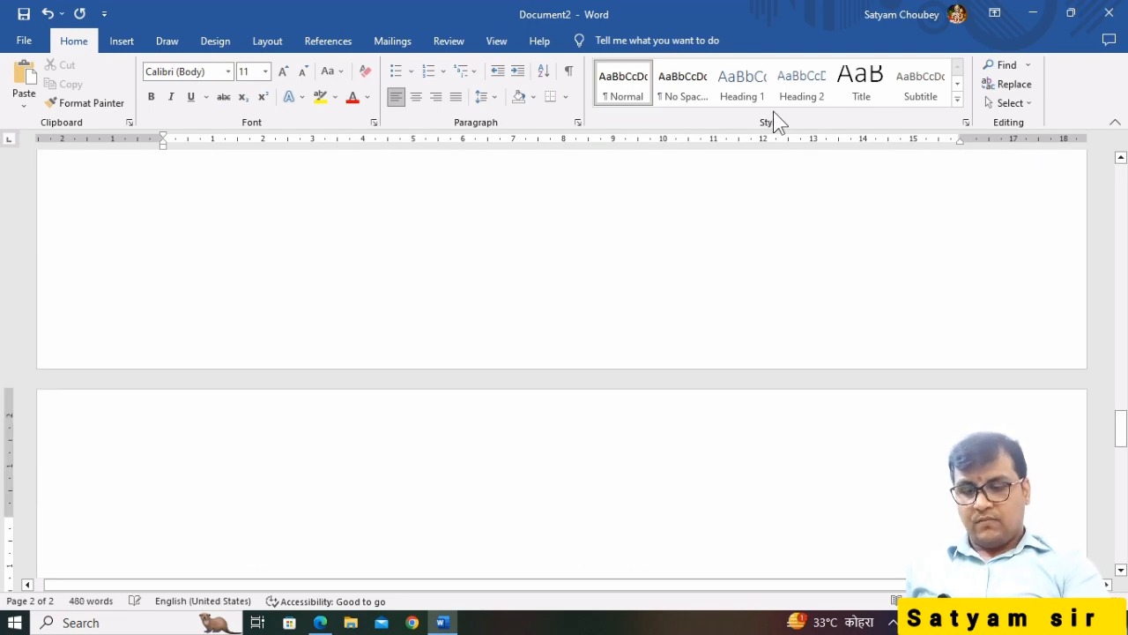
Add the title "Mouse" on the third page and "BCR" on a new fourth page, each followed by =rand() sample paragraphs
text(mouse)
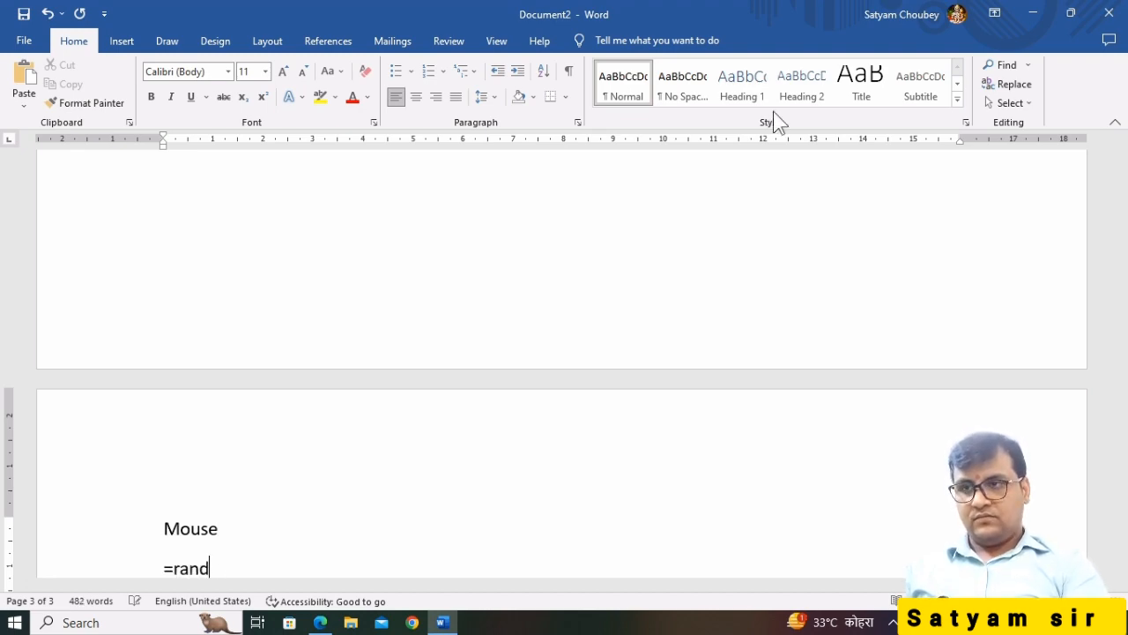
key(Return)
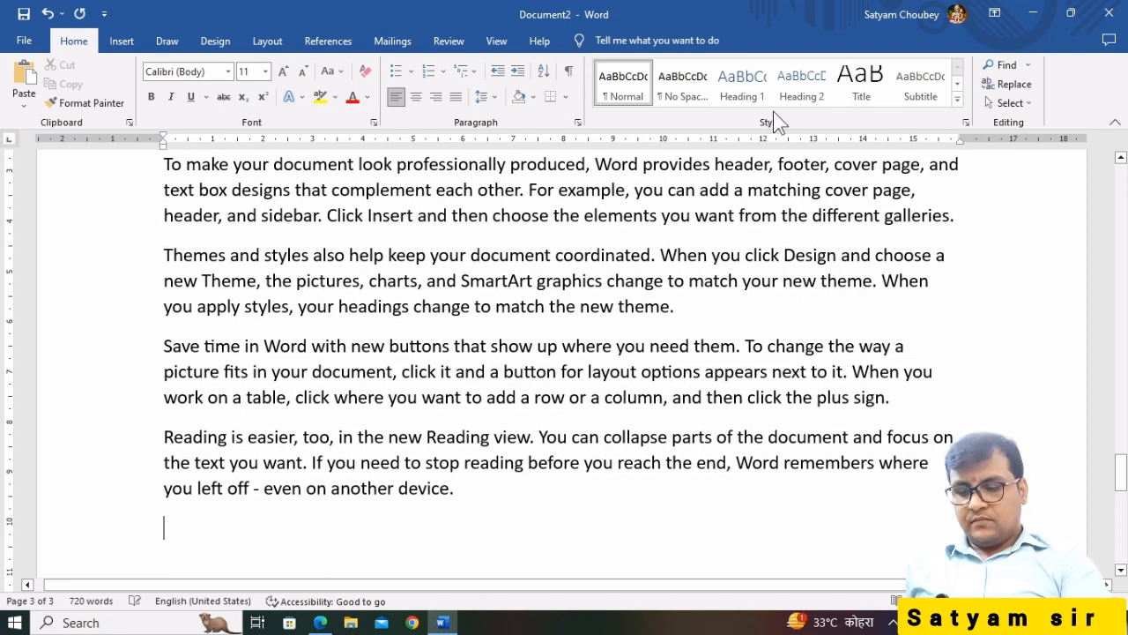
key(ctrl+Return)
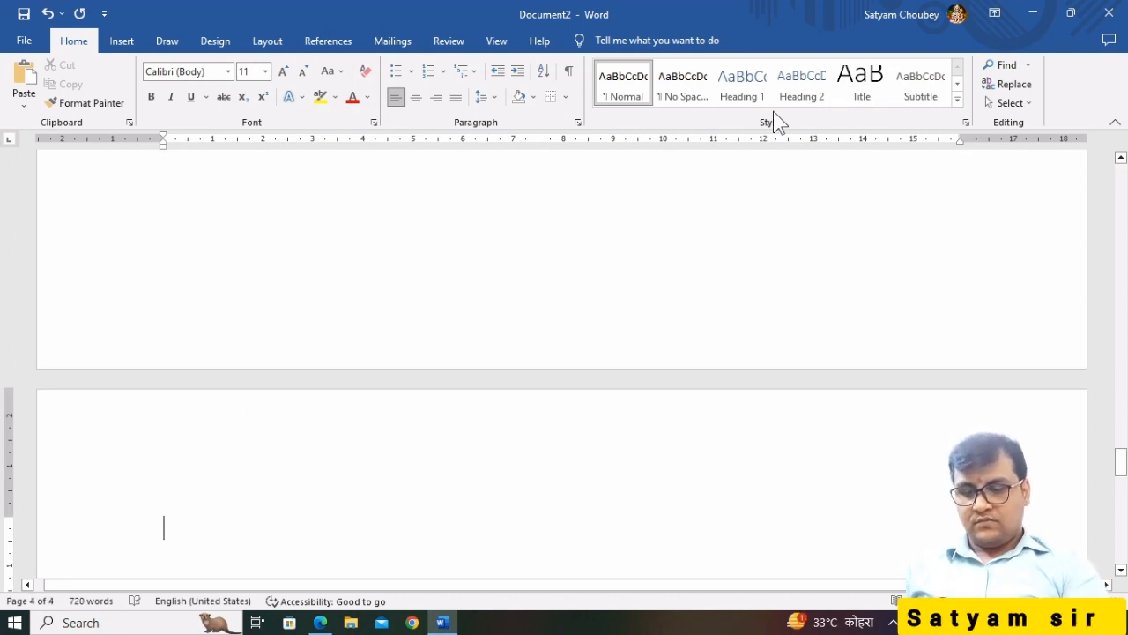
text(BCR)
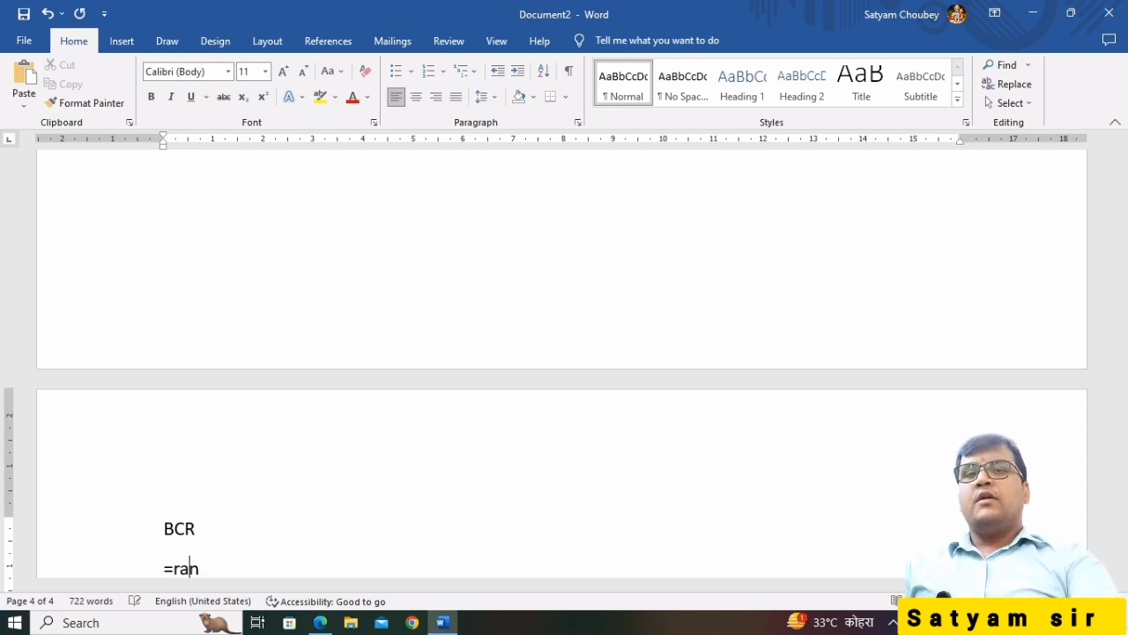
key(Return)
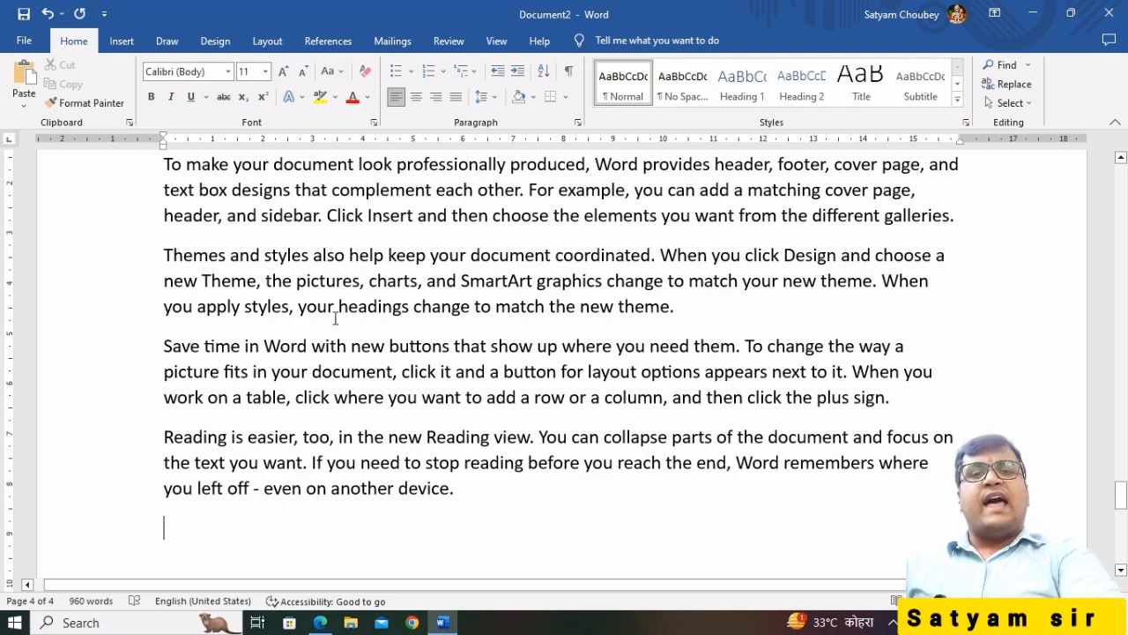
Apply the Heading 1 style to the "Computer" title on the first page
scroll(529, 255, up, 10)
scroll(555, 238, up, 15)
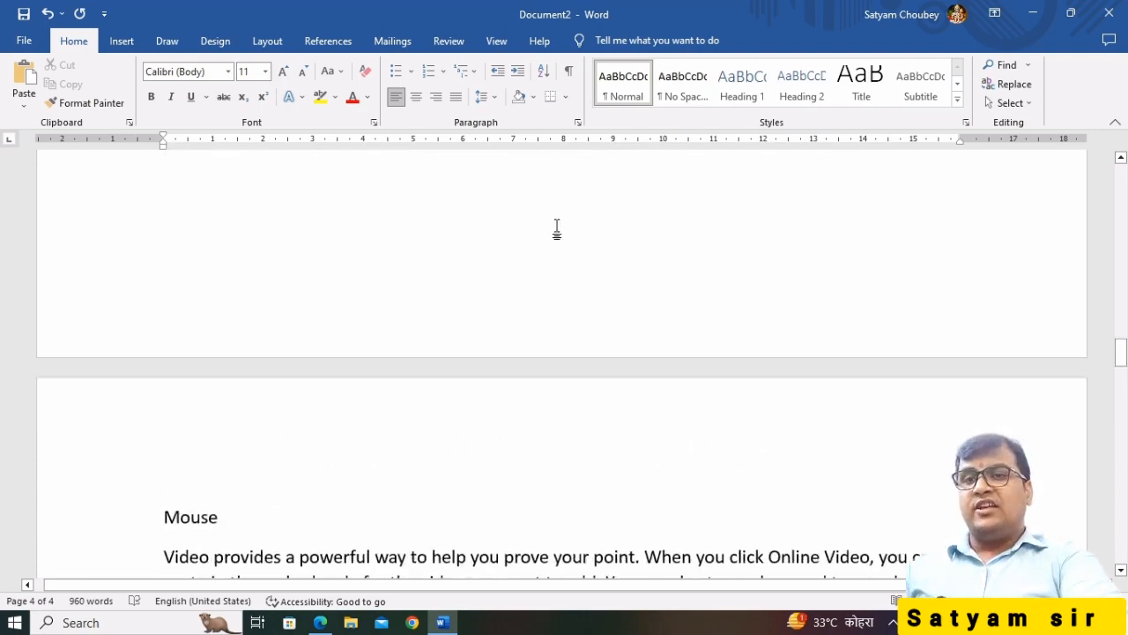
scroll(529, 255, up, 15)
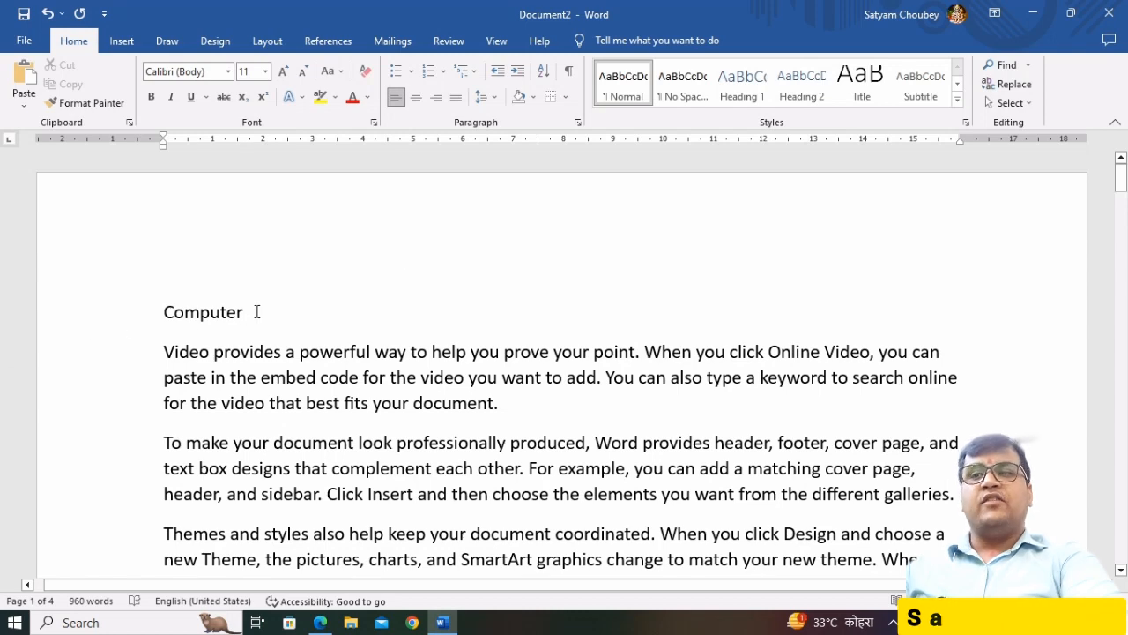
click(139, 310)
click(744, 88)
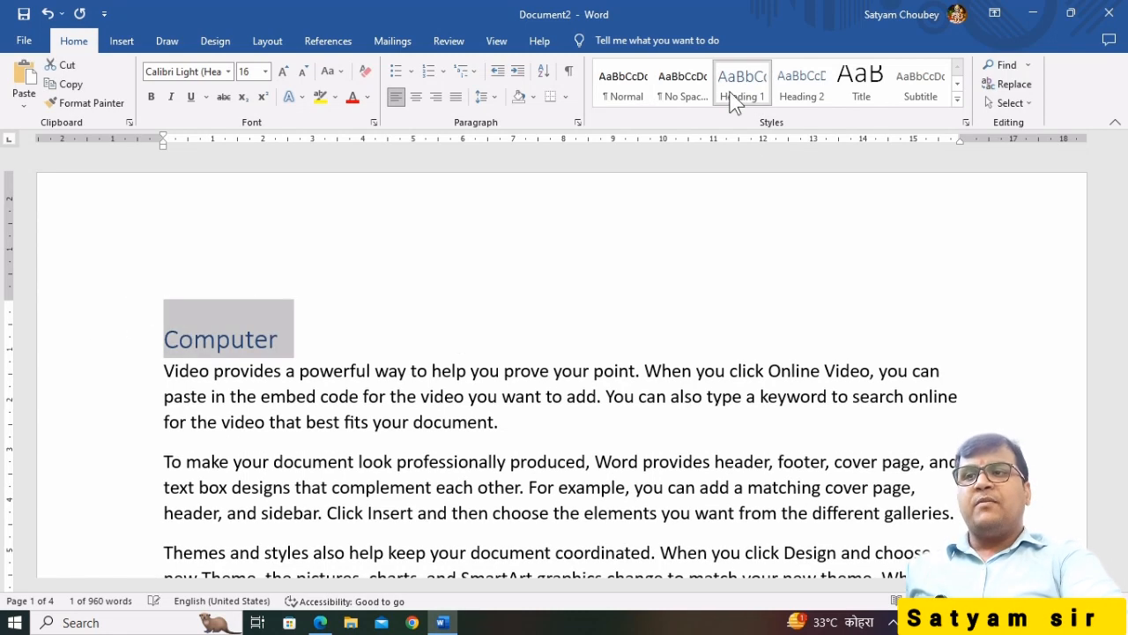
Make the "Computer" title bold, enlarge it to 18 pt and colour it red
scroll(421, 333, down, 2)
scroll(421, 333, up, 1)
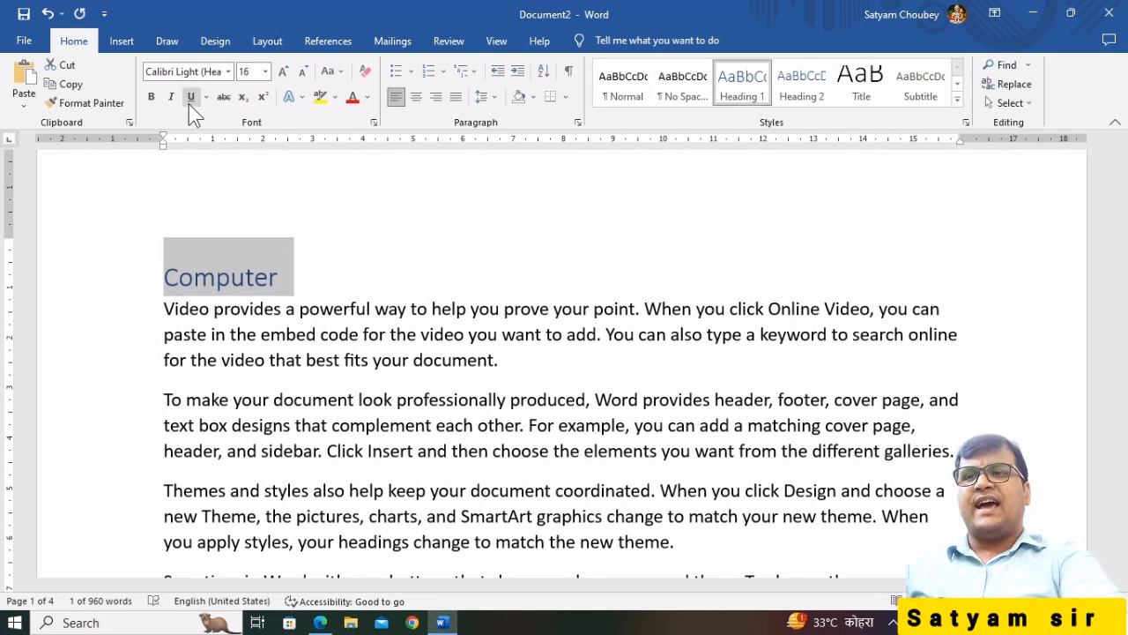
click(150, 96)
click(282, 72)
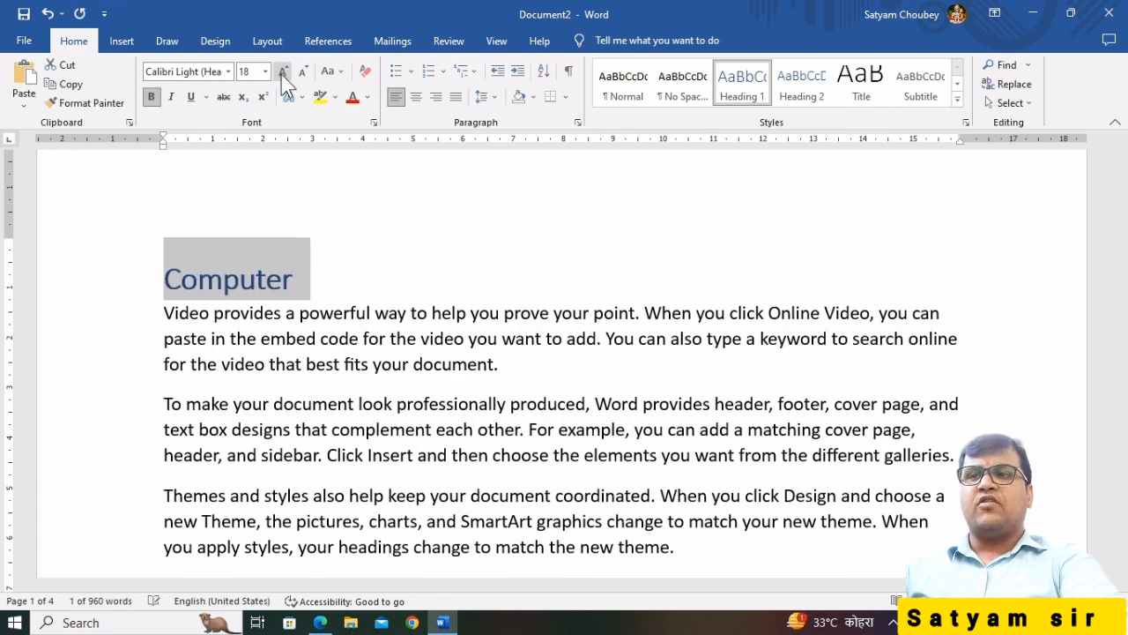
click(352, 97)
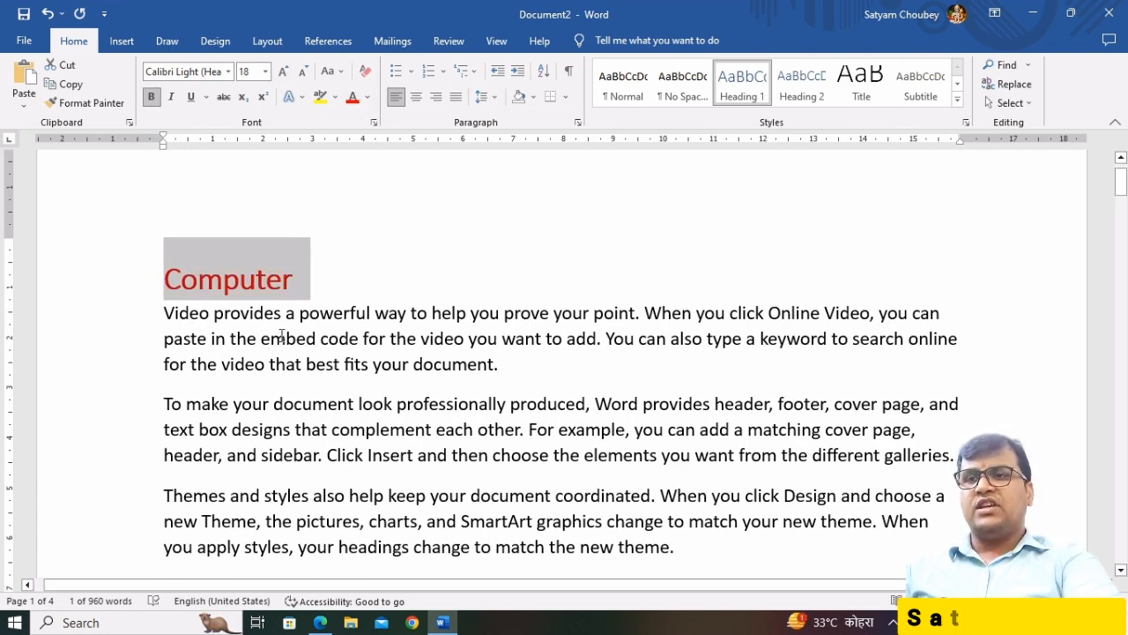
Apply the Heading 1 style to the "Keyboard", "Mouse" and "BCR" titles on the remaining pages
scroll(281, 335, down, 10)
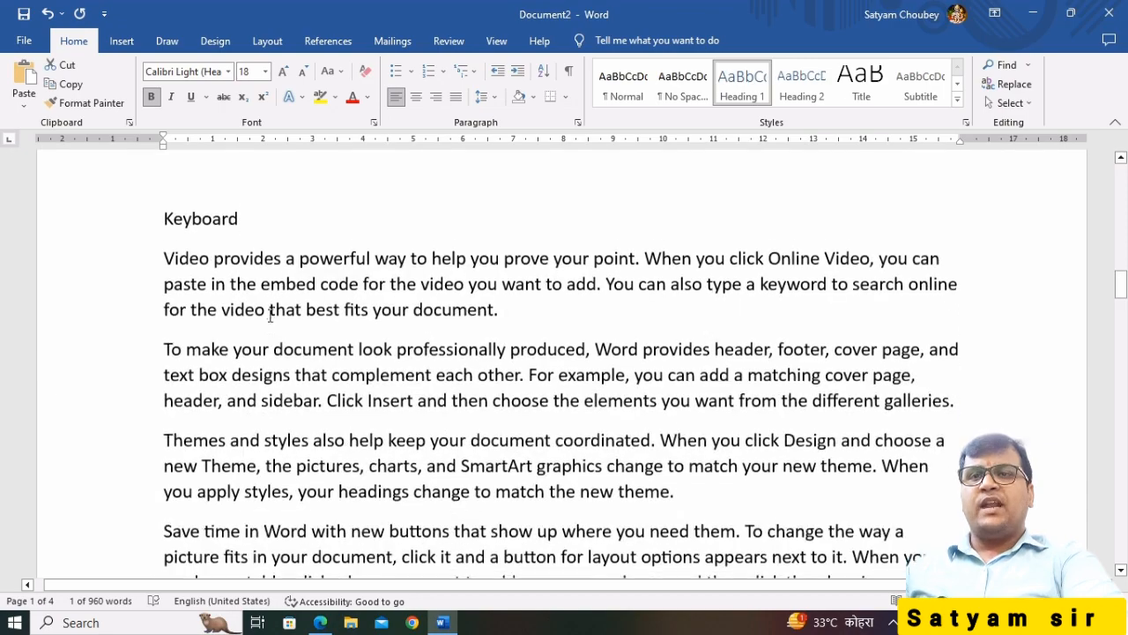
drag(256, 202, 96, 202)
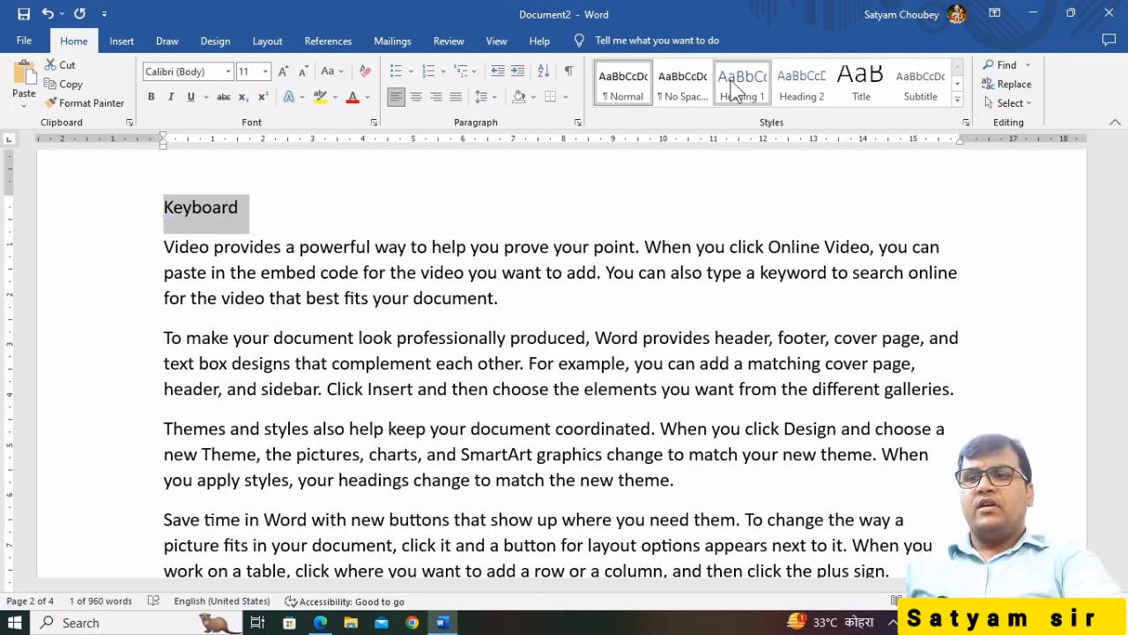
click(733, 88)
scroll(285, 392, down, 15)
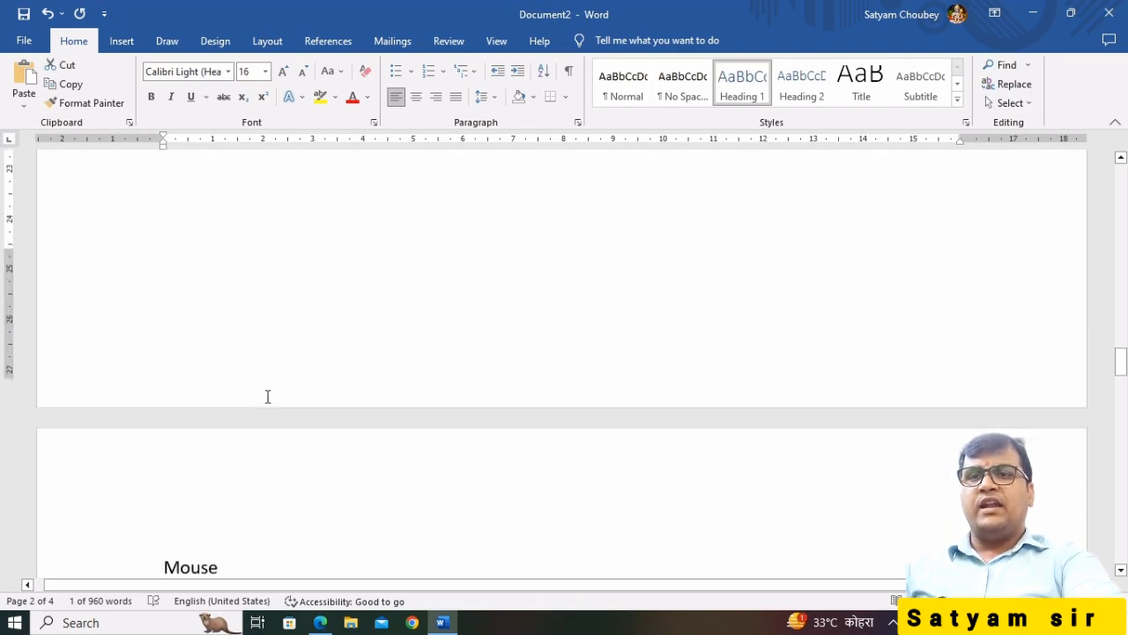
scroll(268, 397, down, 5)
click(88, 211)
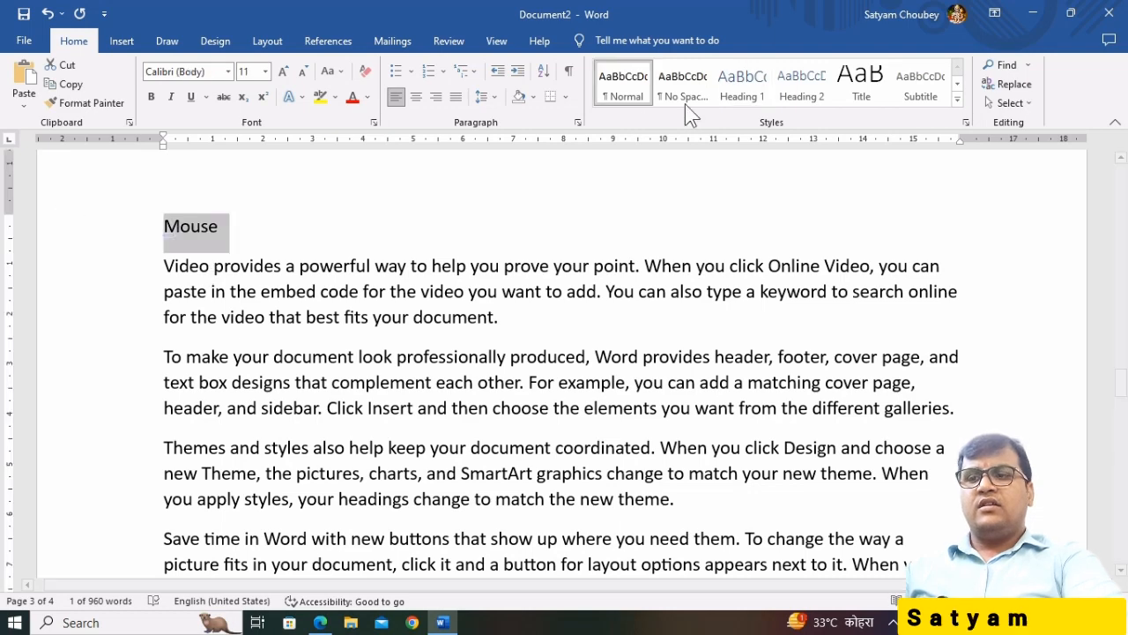
click(736, 83)
scroll(163, 392, down, 5)
scroll(168, 388, down, 10)
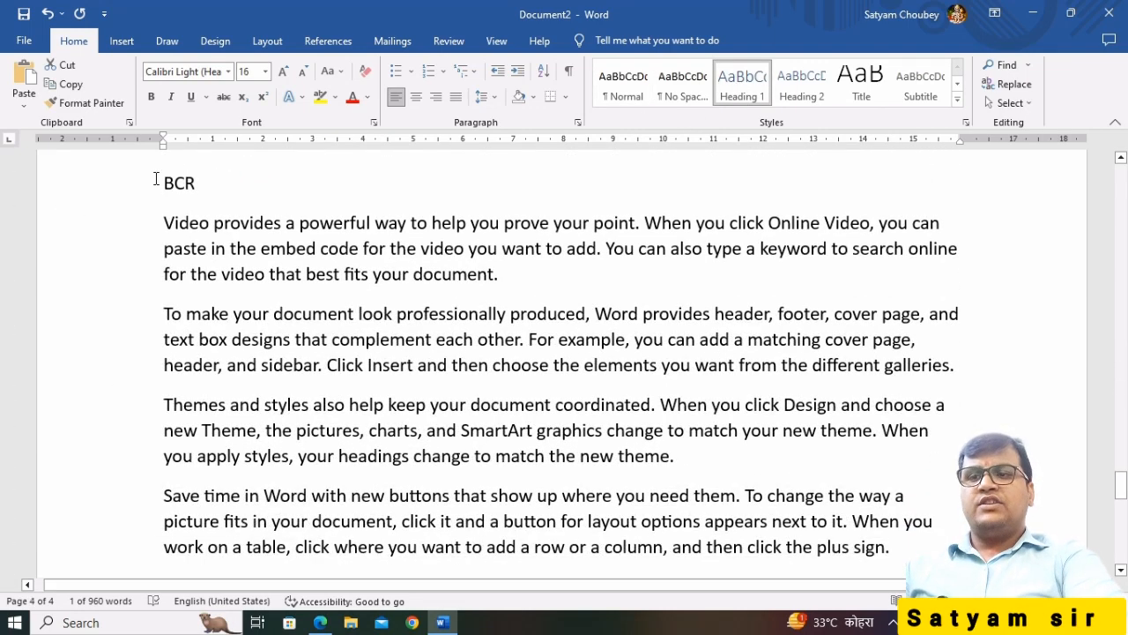
click(155, 179)
click(741, 84)
Check the title formatting from the last page back to the first
scroll(595, 328, down, 10)
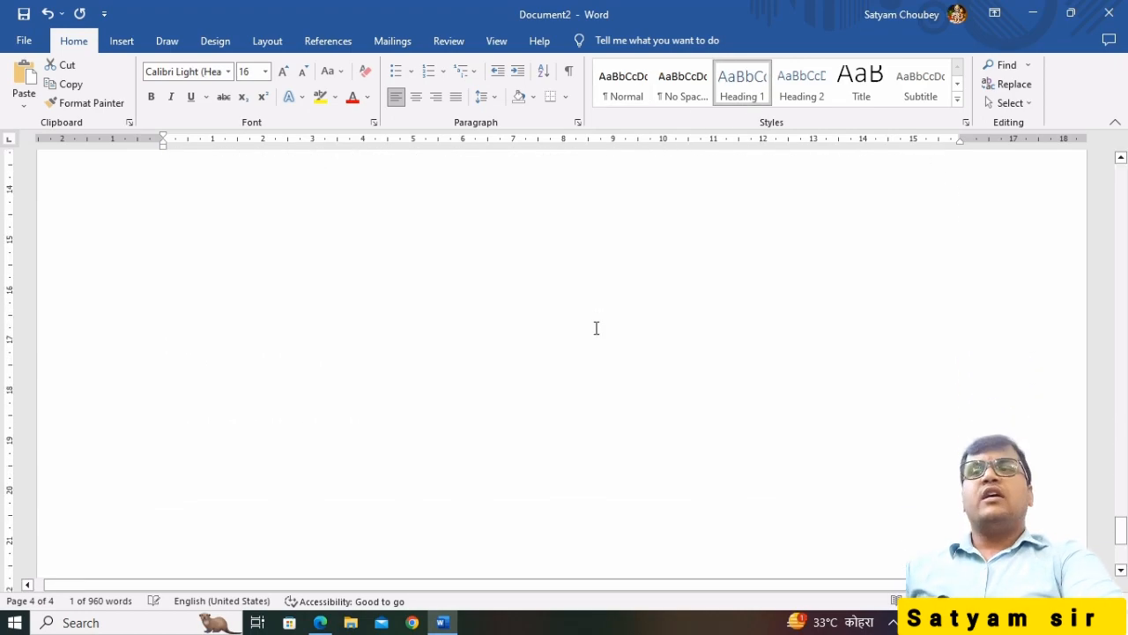
scroll(596, 328, up, 10)
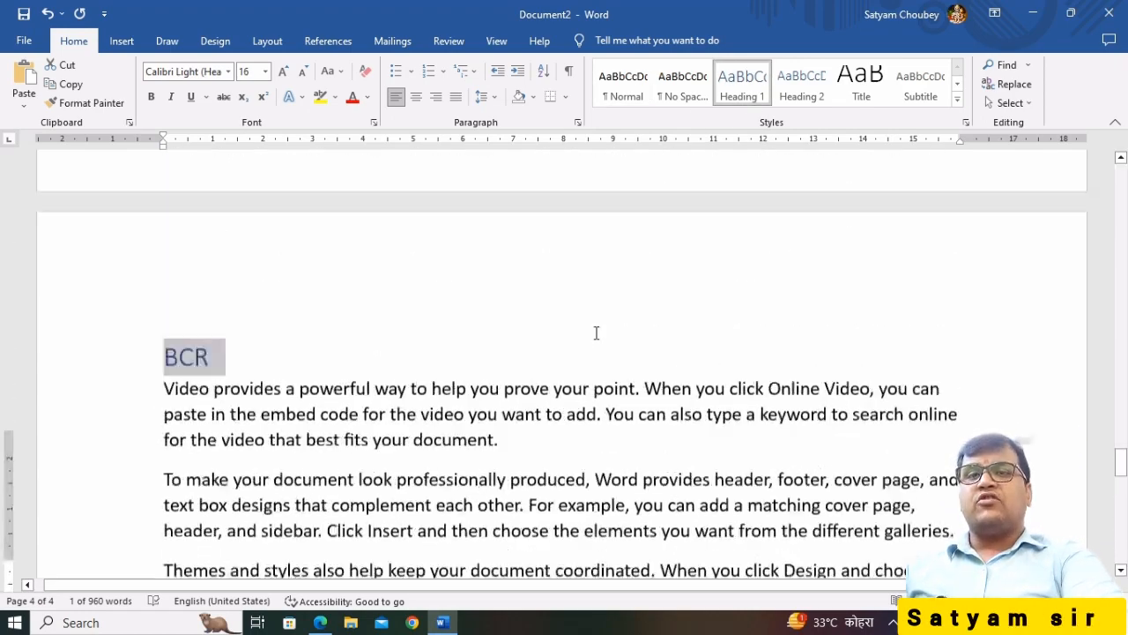
scroll(597, 332, down, 10)
scroll(600, 333, up, 7)
scroll(604, 333, down, 7)
scroll(609, 335, up, 7)
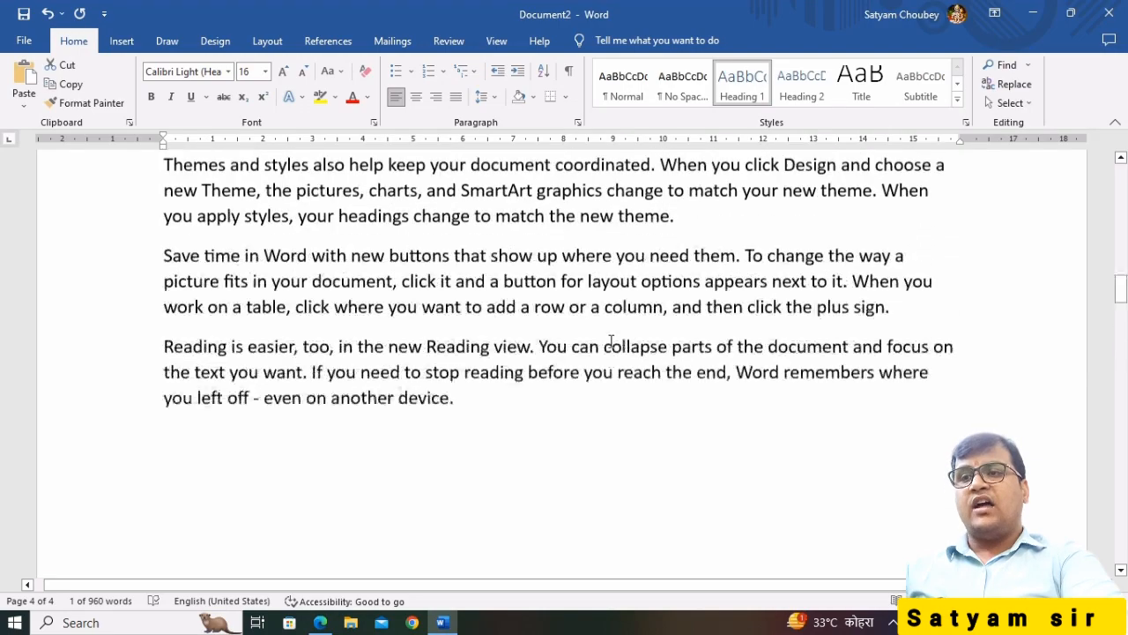
scroll(611, 341, down, 5)
scroll(609, 330, up, 9)
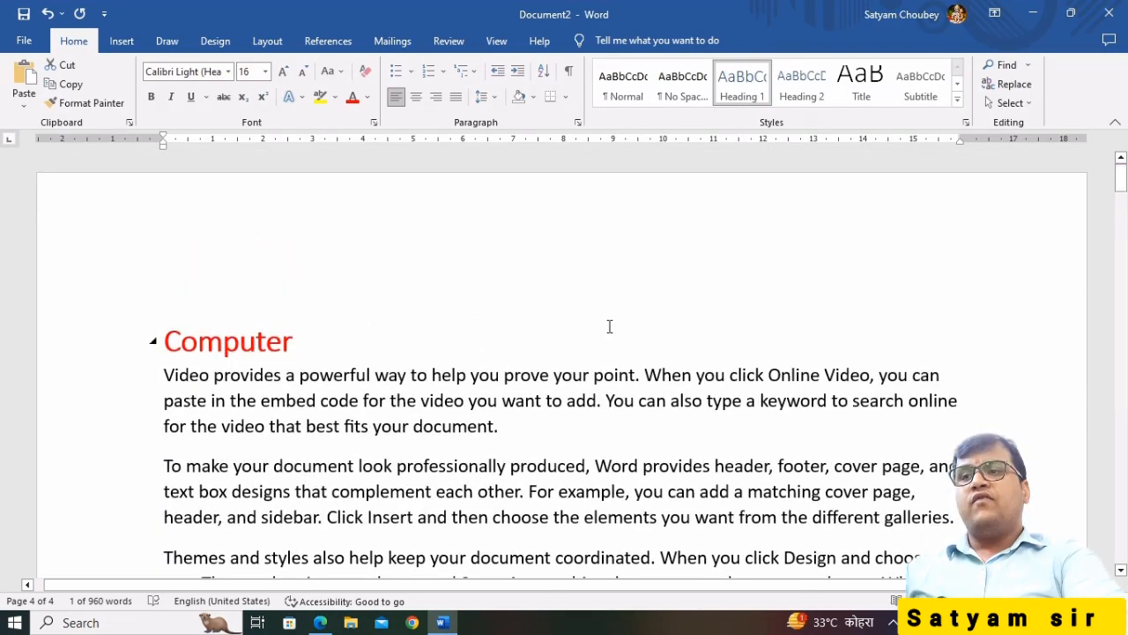
Copy the "Computer" title's formatting with Format Painter and apply it to the "Keyboard" title
double_click(211, 328)
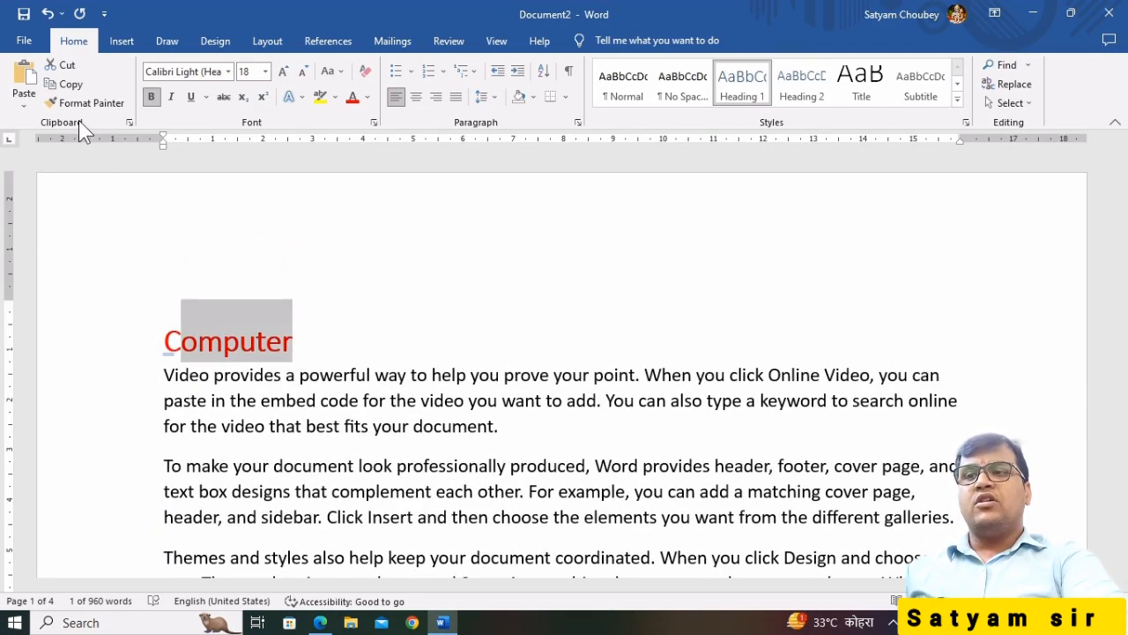
click(96, 98)
scroll(329, 267, down, 7)
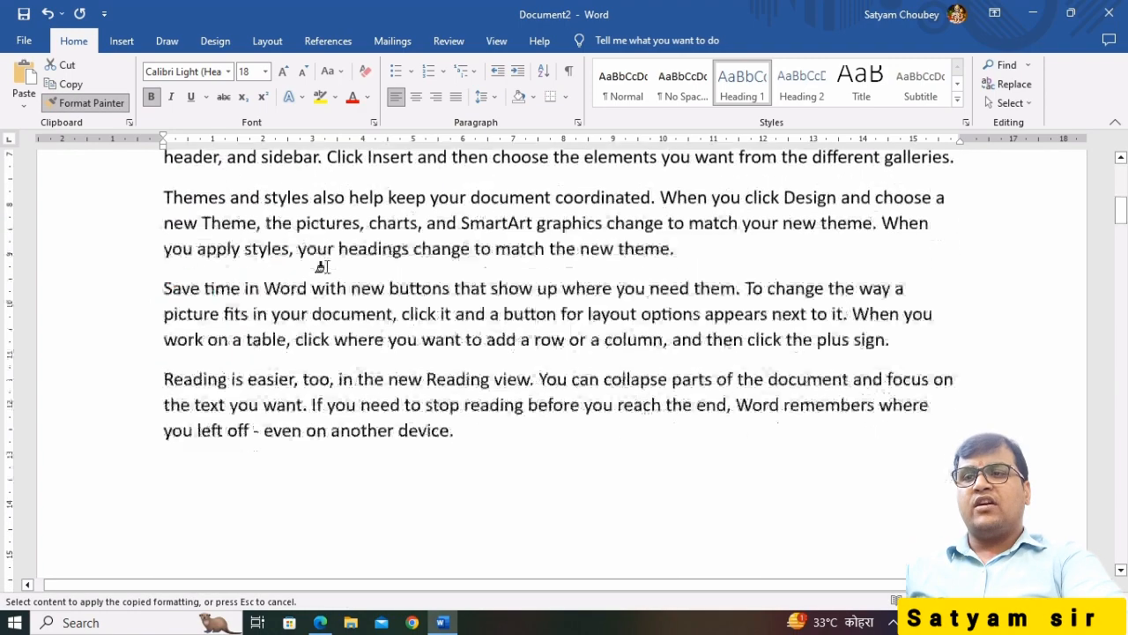
scroll(327, 267, down, 5)
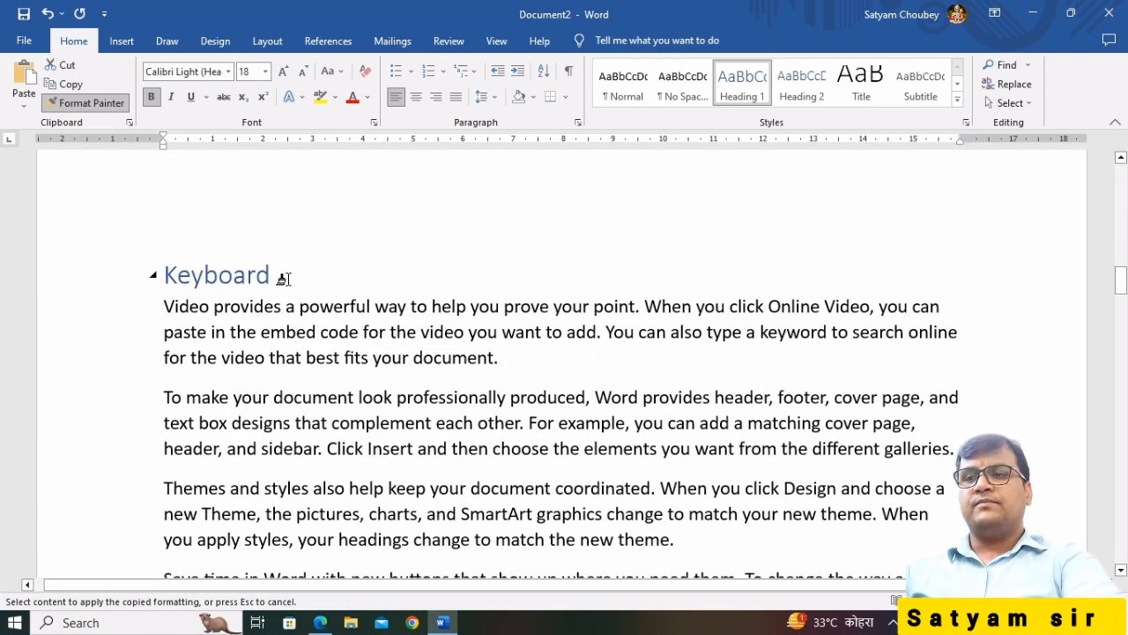
drag(279, 276, 147, 265)
Apply the copied title formatting to the "Mouse" and "BCR" titles as well
scroll(335, 322, down, 10)
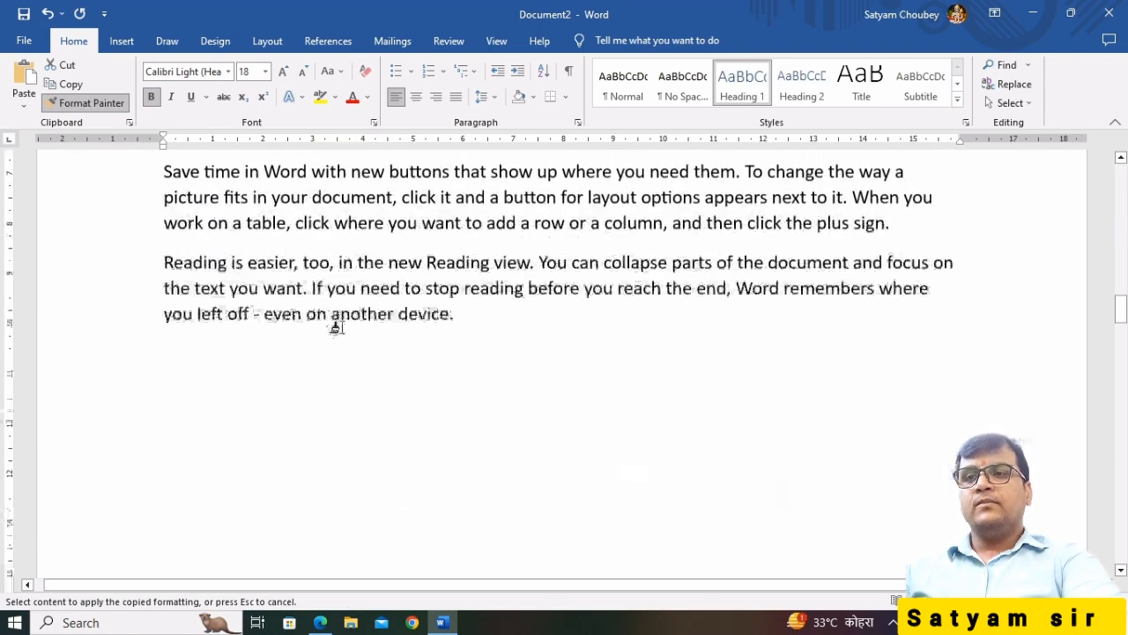
scroll(312, 325, down, 8)
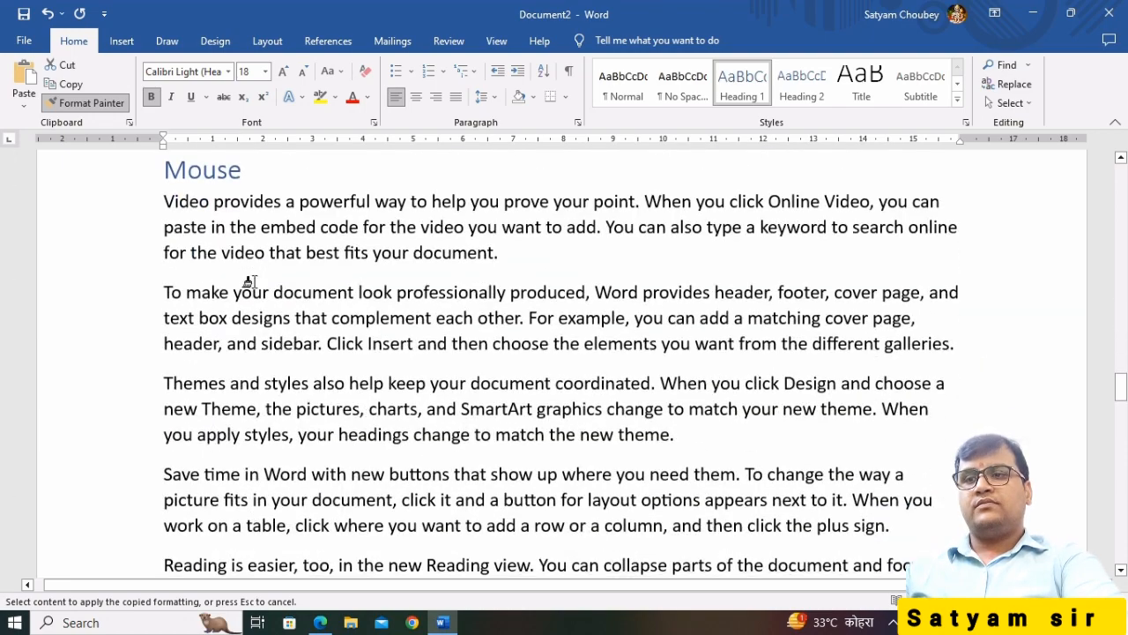
drag(238, 174, 153, 169)
scroll(290, 352, down, 10)
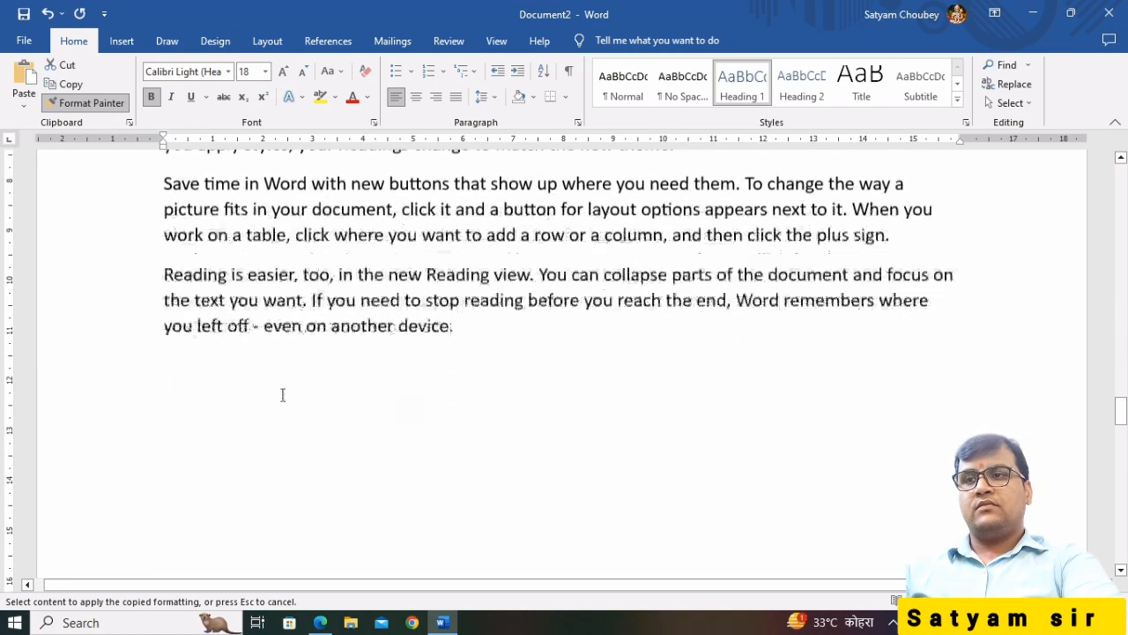
scroll(282, 395, down, 10)
scroll(189, 176, up, 1)
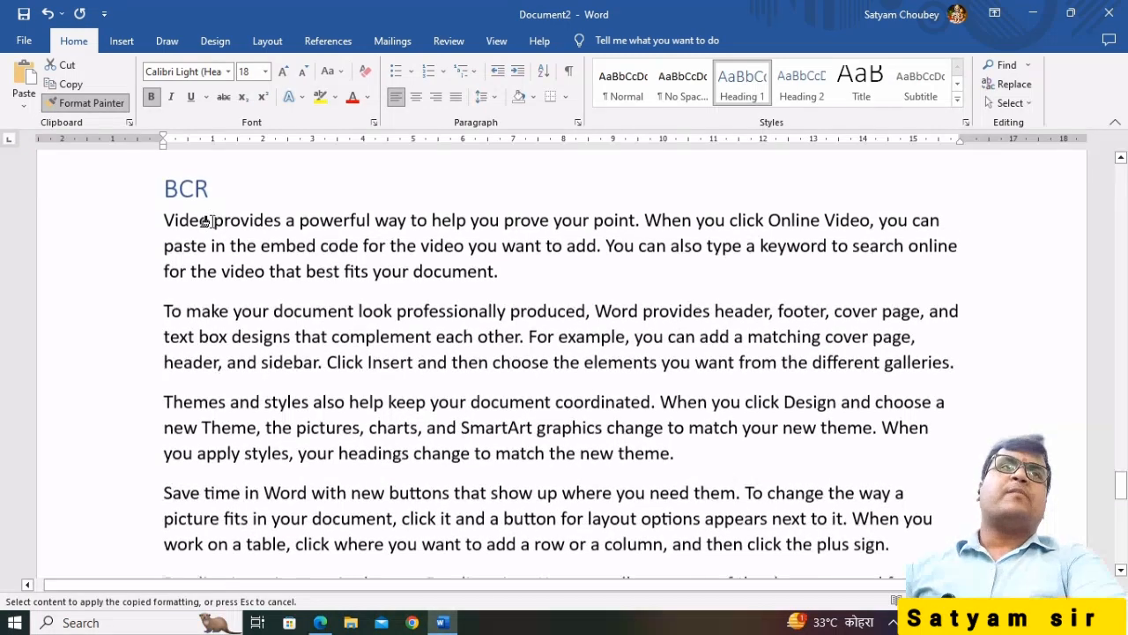
drag(210, 190, 164, 201)
Turn off Format Painter and place the cursor in the "Computer" title on the first page
scroll(337, 321, up, 10)
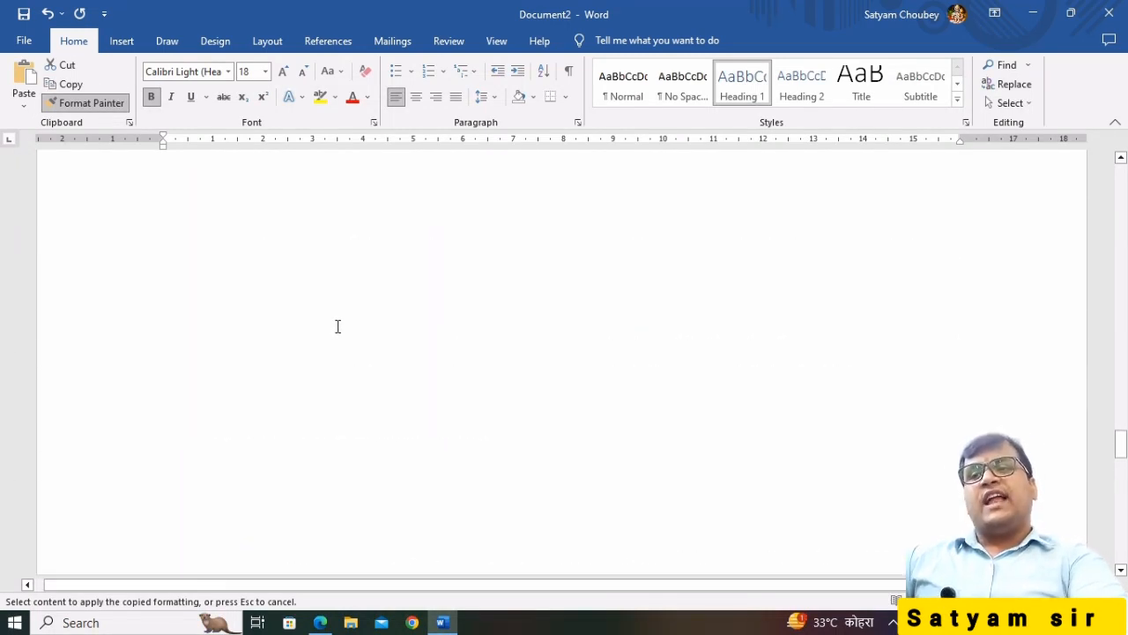
scroll(338, 312, up, 10)
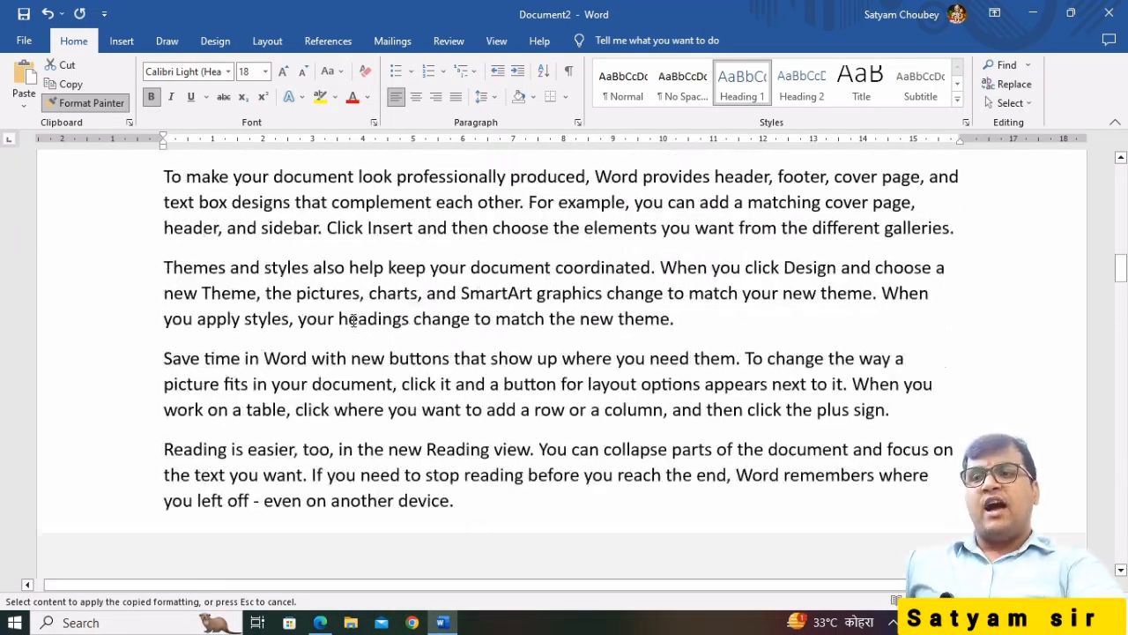
scroll(353, 303, up, 1)
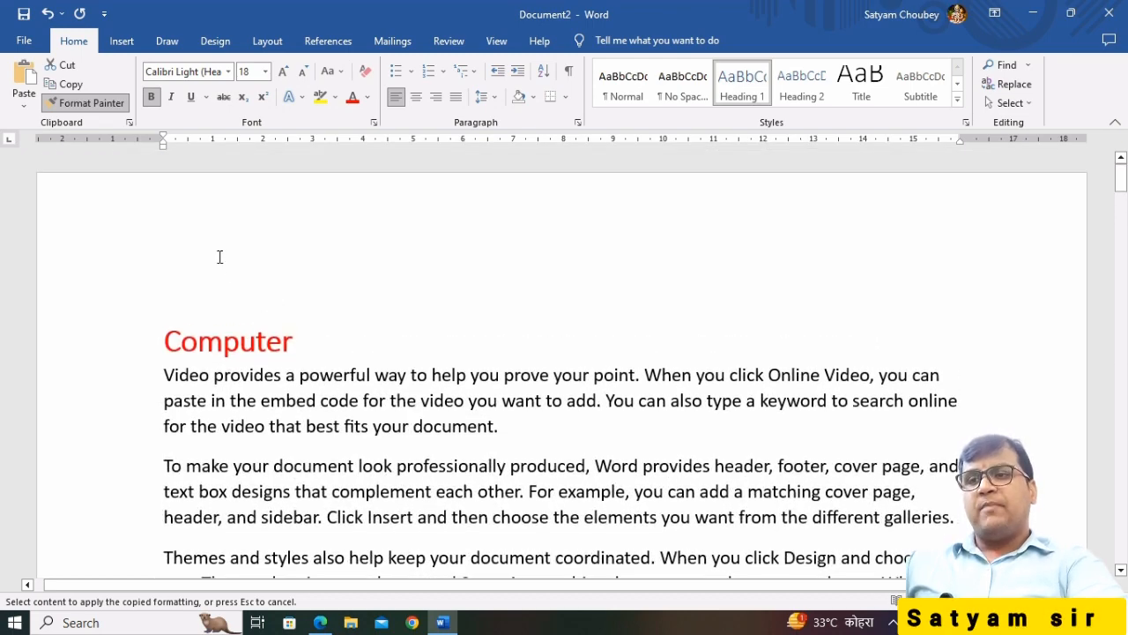
double_click(220, 253)
click(900, 104)
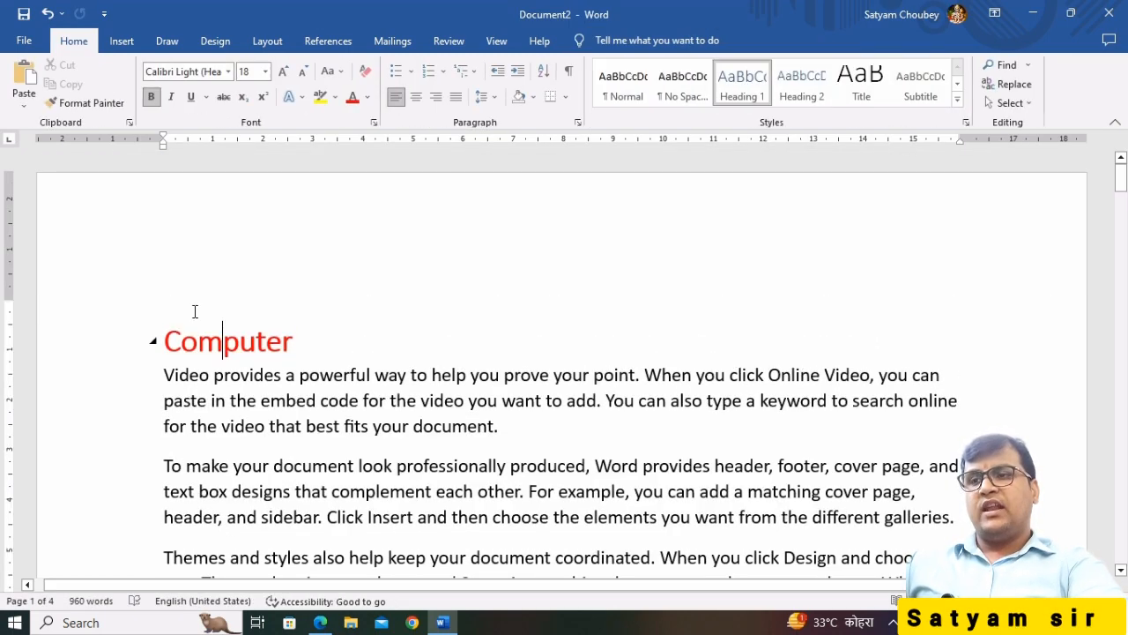
Collapse the text under the "Computer" heading and expand it again
click(154, 340)
click(145, 354)
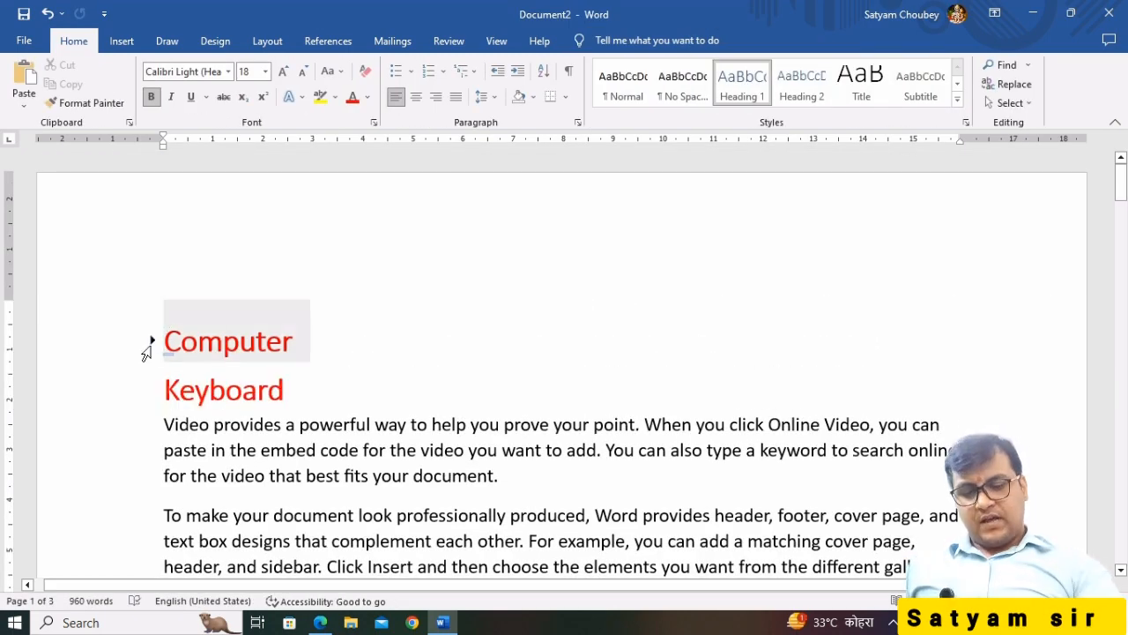
click(153, 340)
Insert a blank page ahead of the "Computer" title and go to the start of the document
click(177, 325)
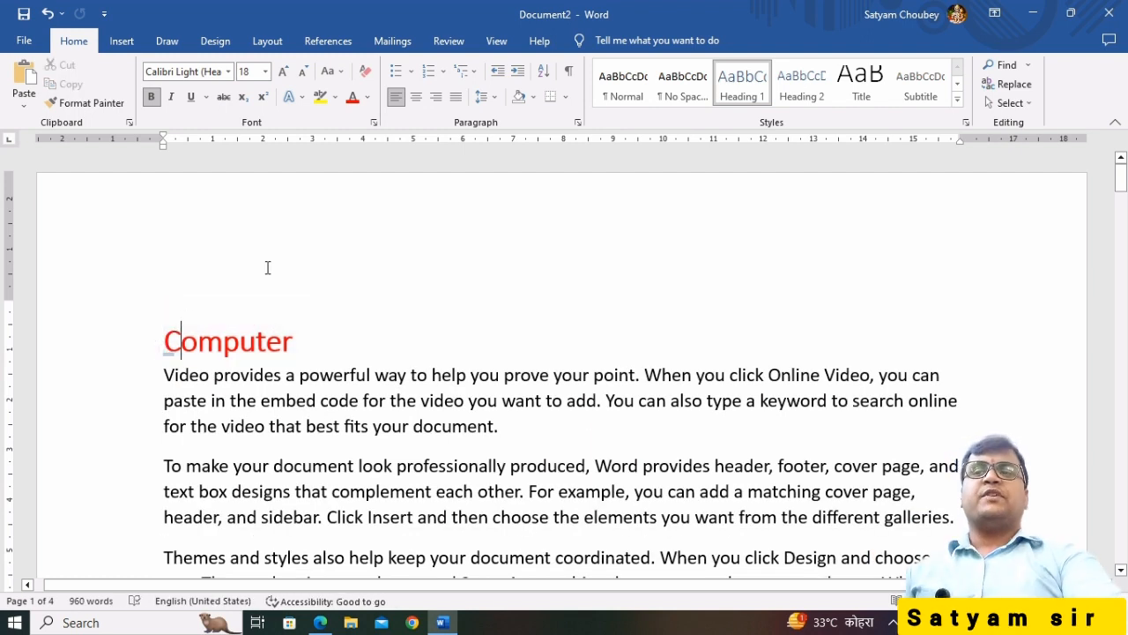
key(ctrl+Return)
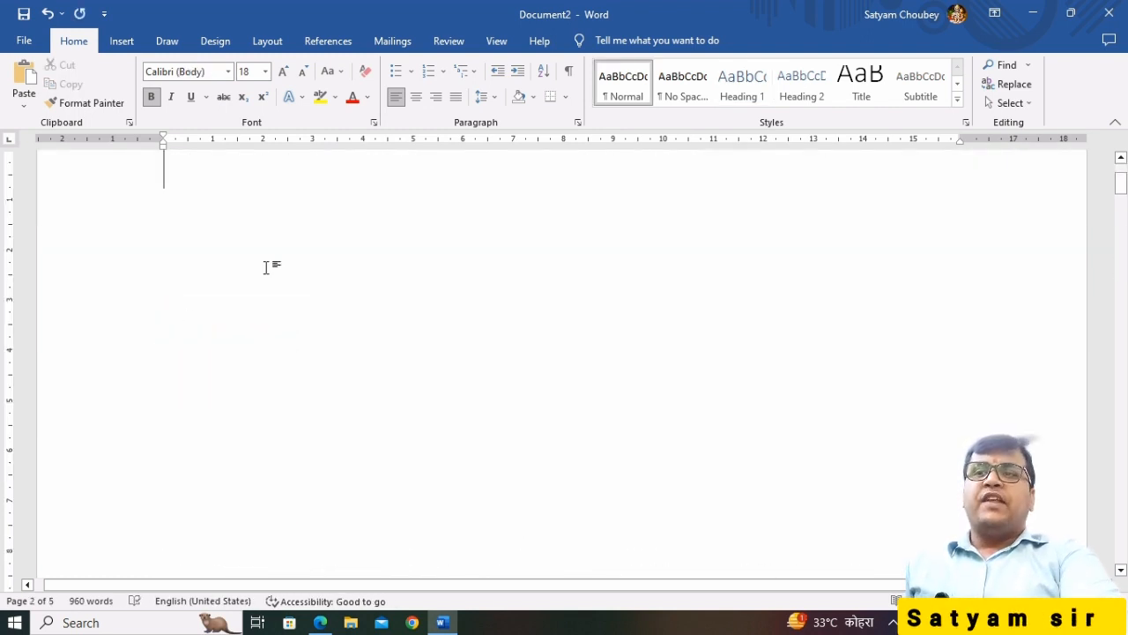
scroll(86, 354, up, 2)
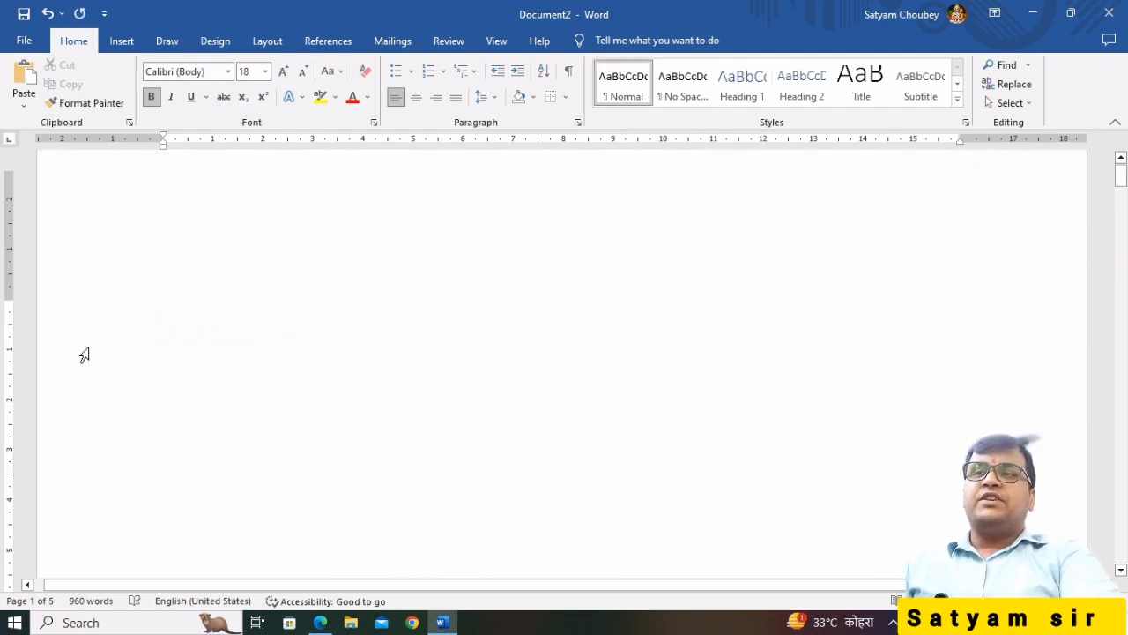
Insert an Automatic Table 1 table of contents on the blank first page
click(328, 40)
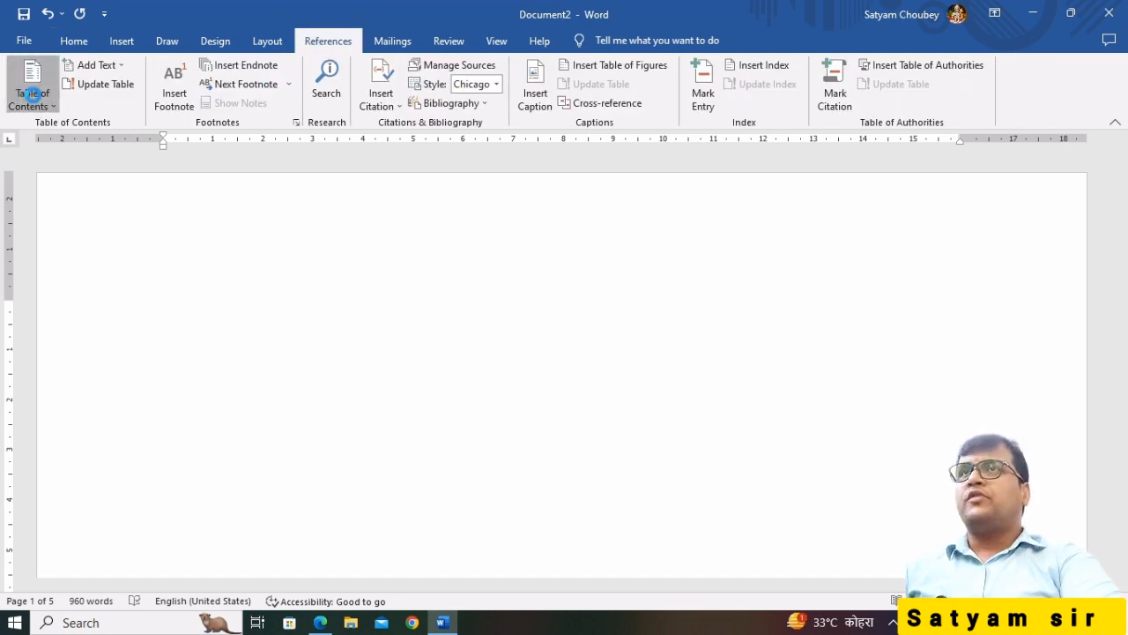
click(32, 95)
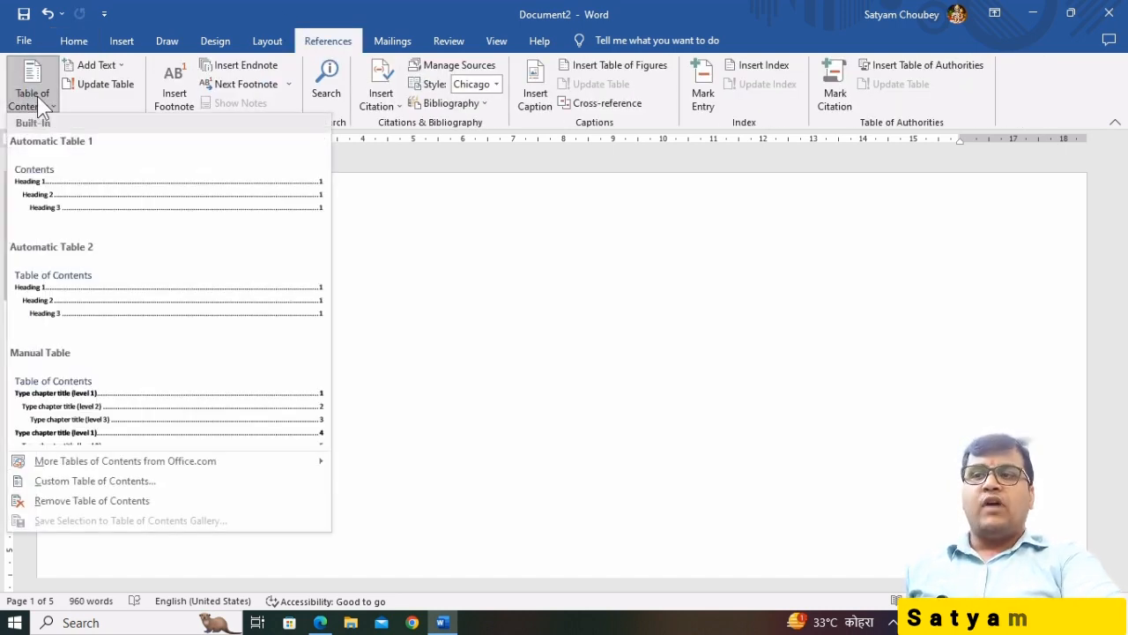
click(130, 226)
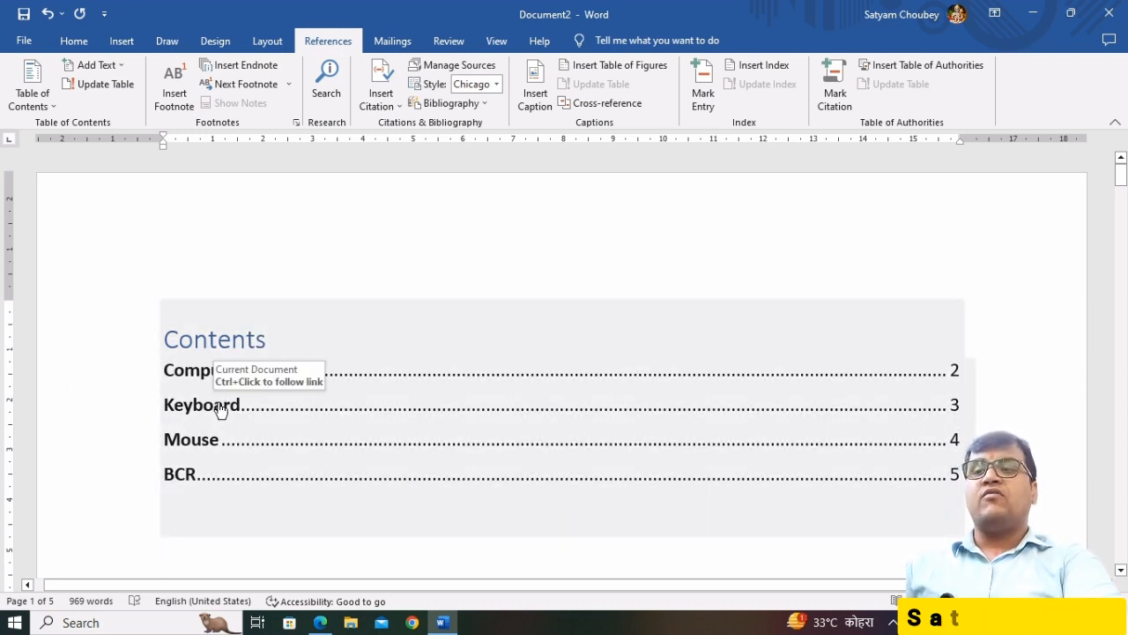
Follow the "Keyboard" link in the table of contents to its page and return to the contents
ctrl+click(220, 408)
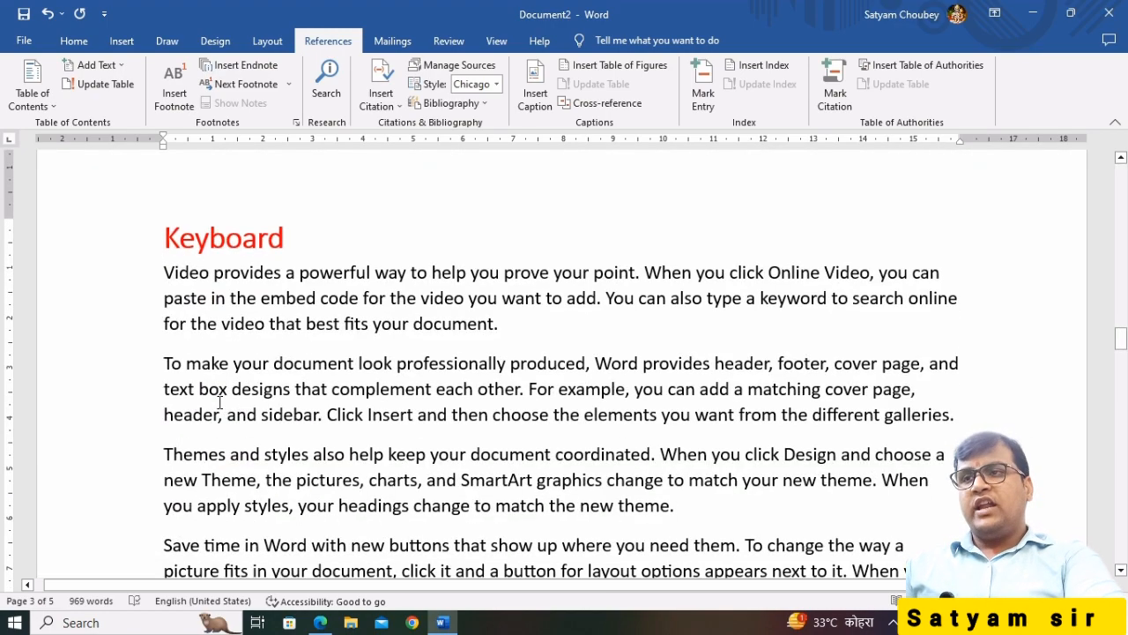
scroll(523, 514, up, 15)
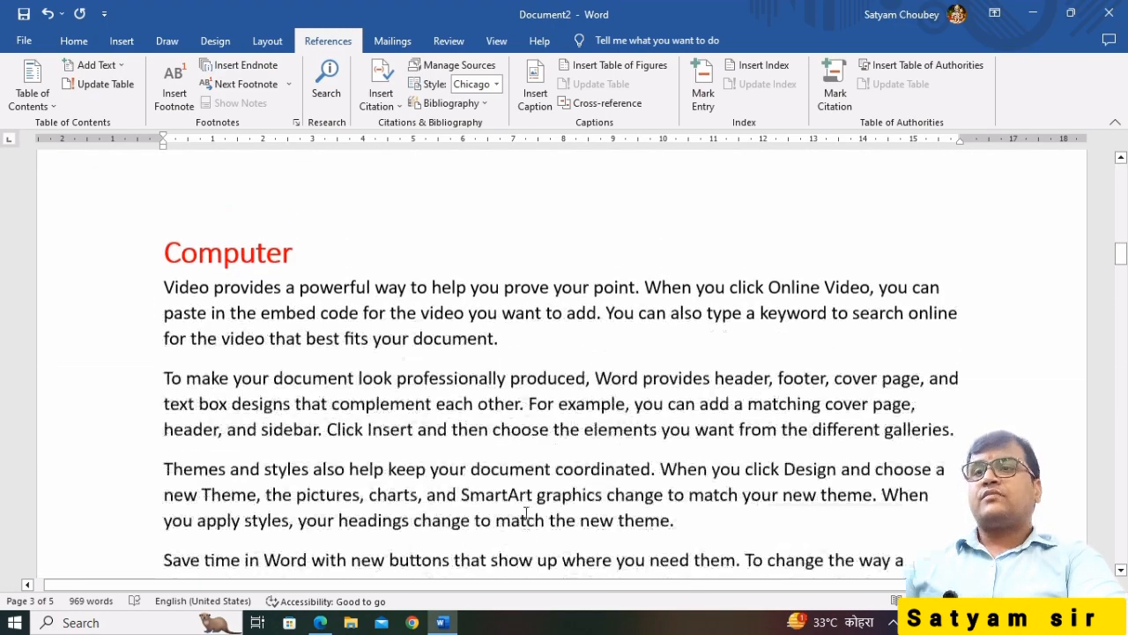
scroll(529, 506, up, 5)
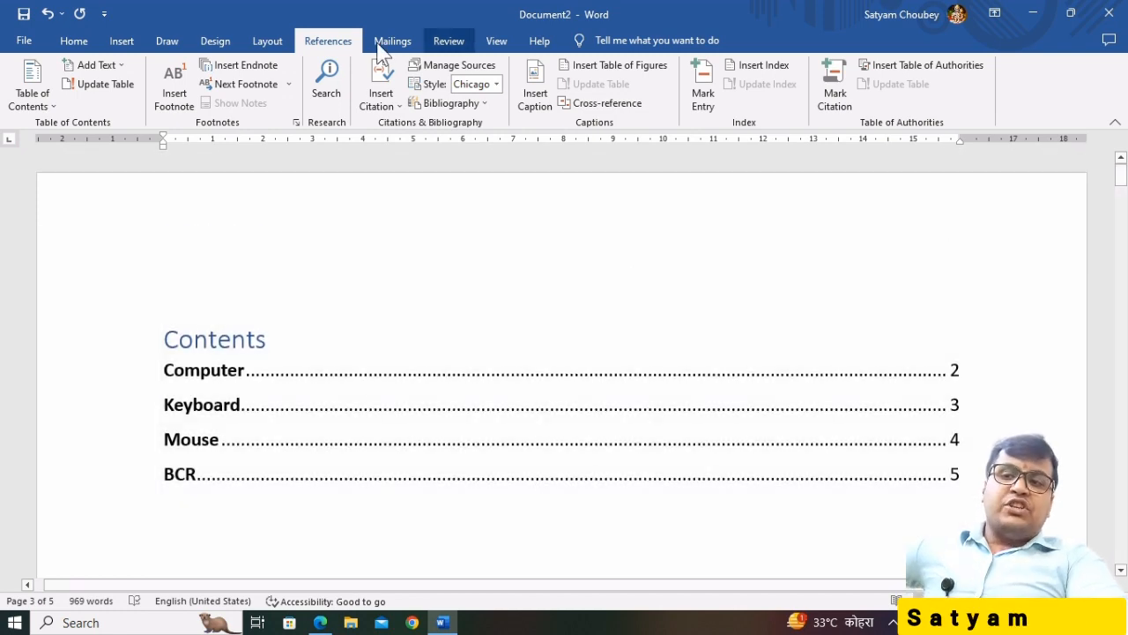
Insert "fdgdsf" inside the "Computer" heading so that it reads "Compfdgdsfuter"
scroll(605, 377, down, 5)
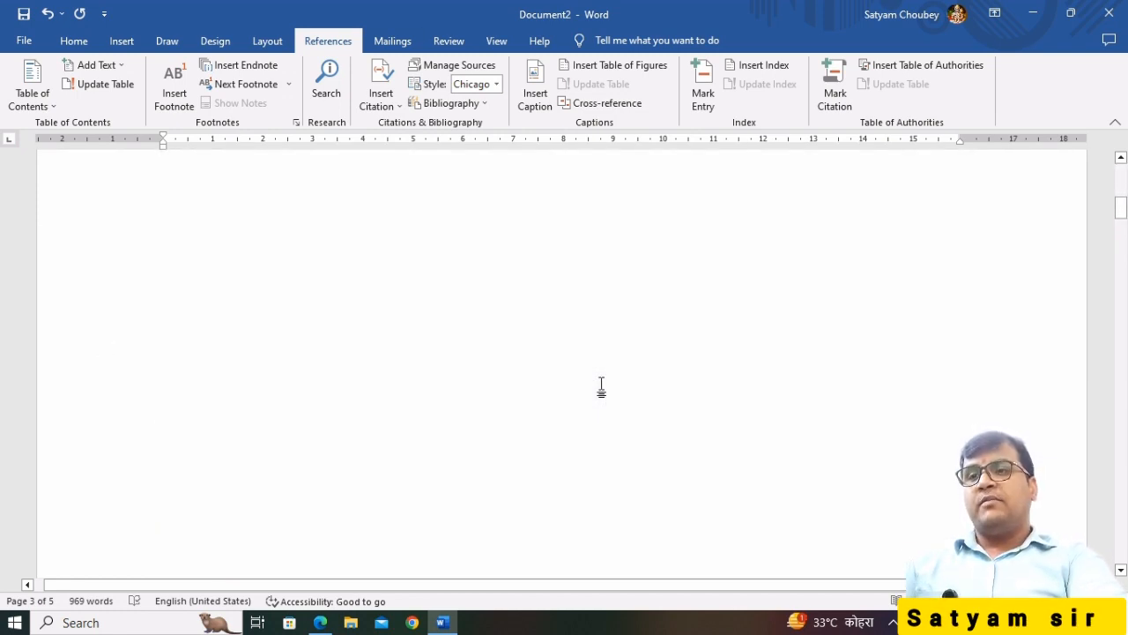
scroll(601, 388, down, 6)
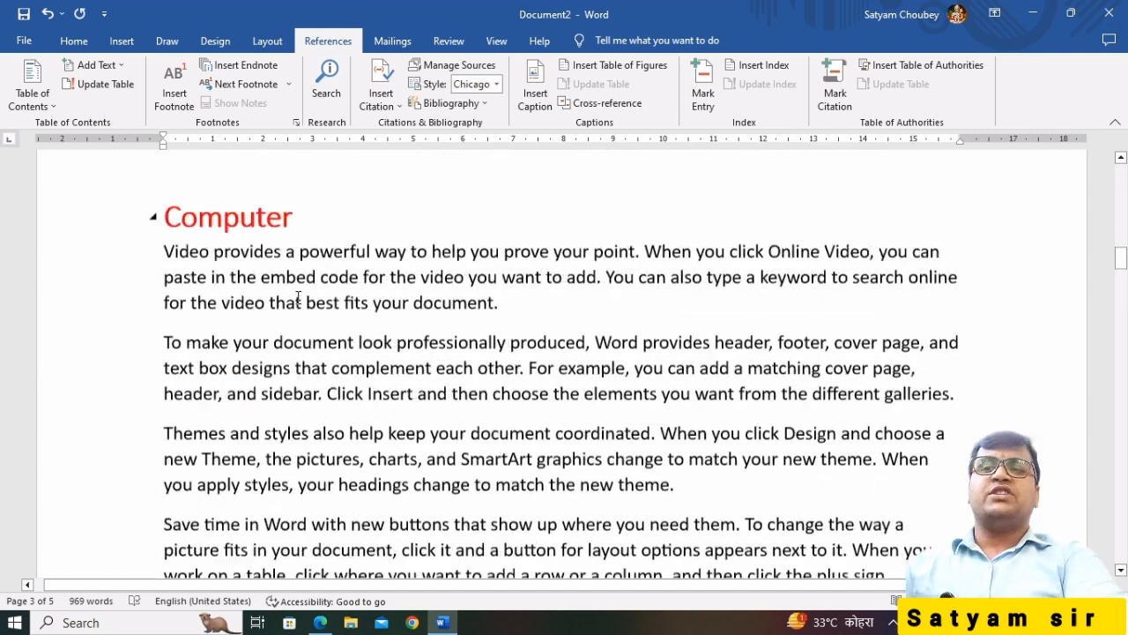
click(241, 280)
text(fdgdsf)
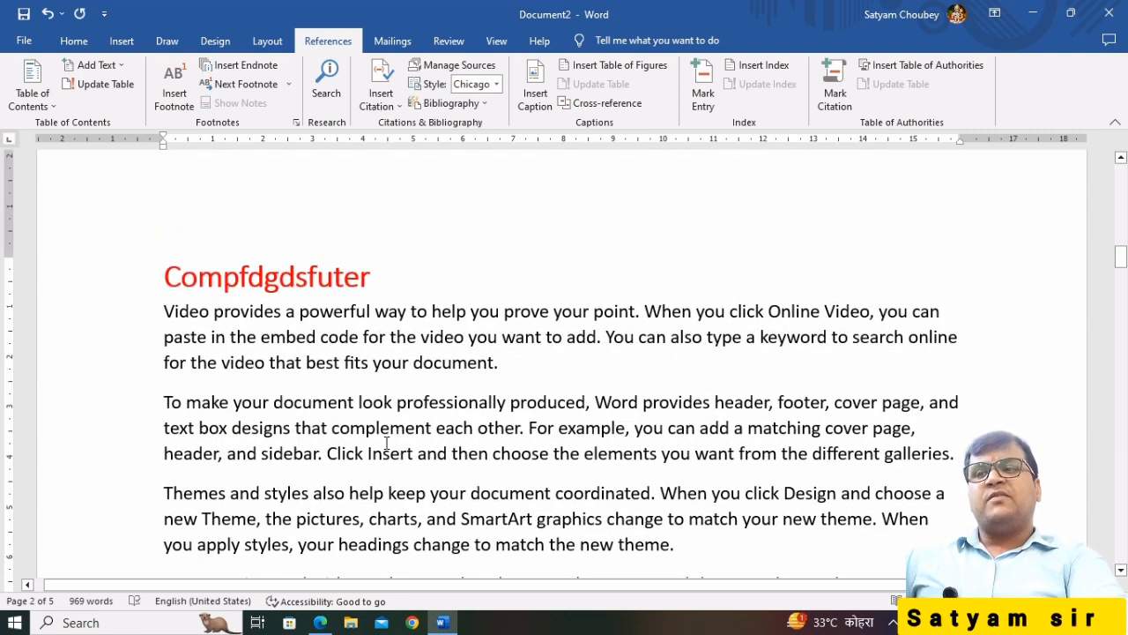
Update the entire table of contents to pick up the changed heading text
scroll(461, 441, up, 10)
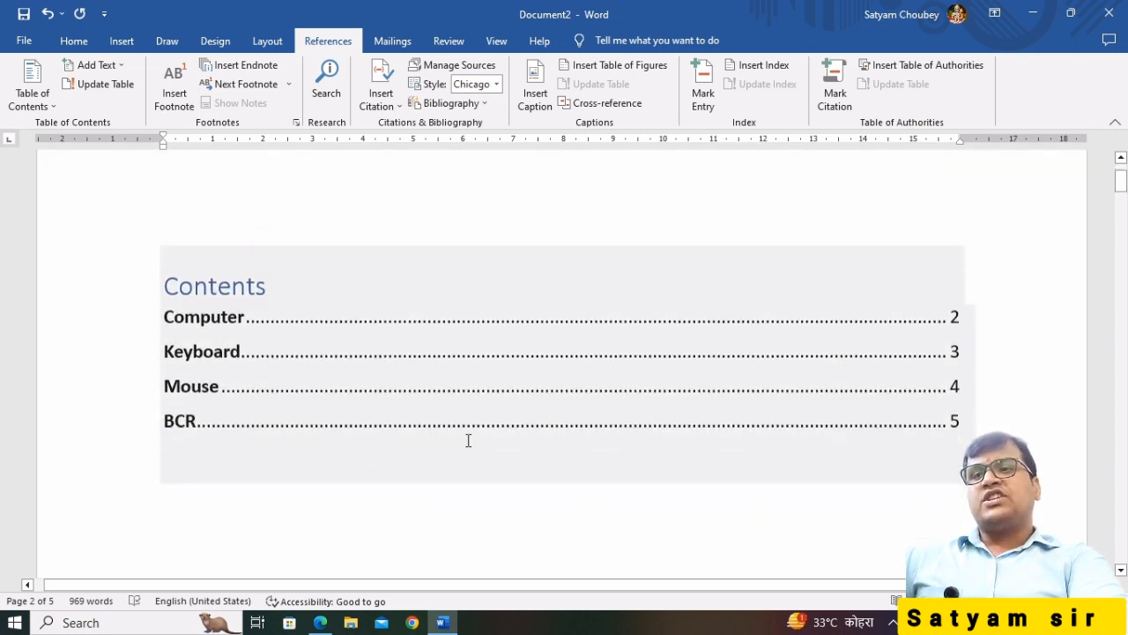
scroll(469, 441, down, 2)
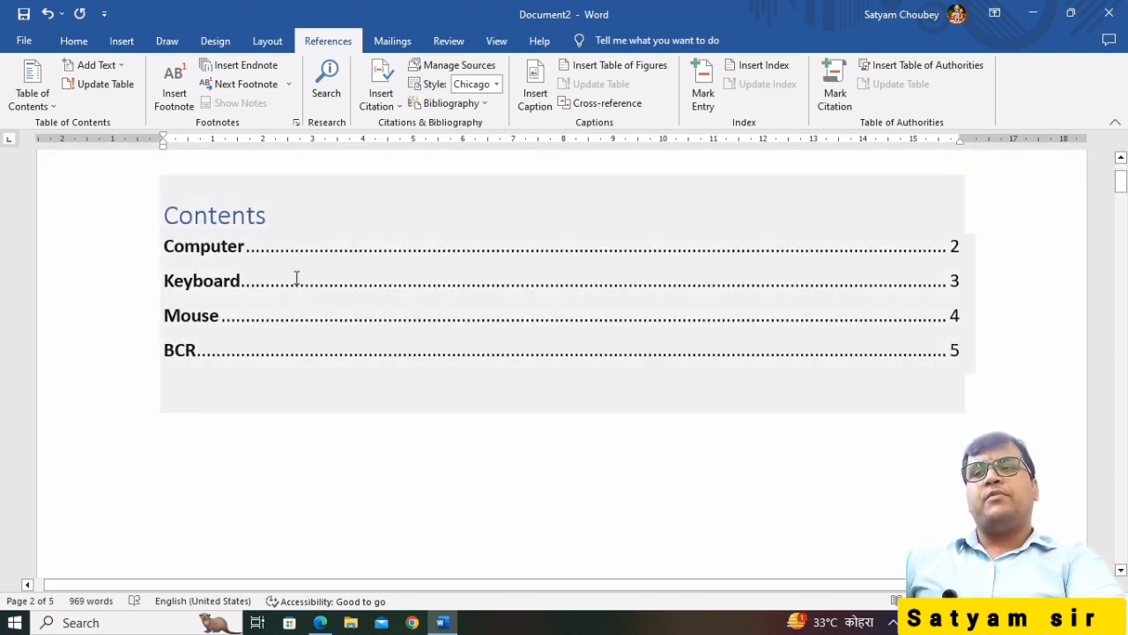
click(282, 255)
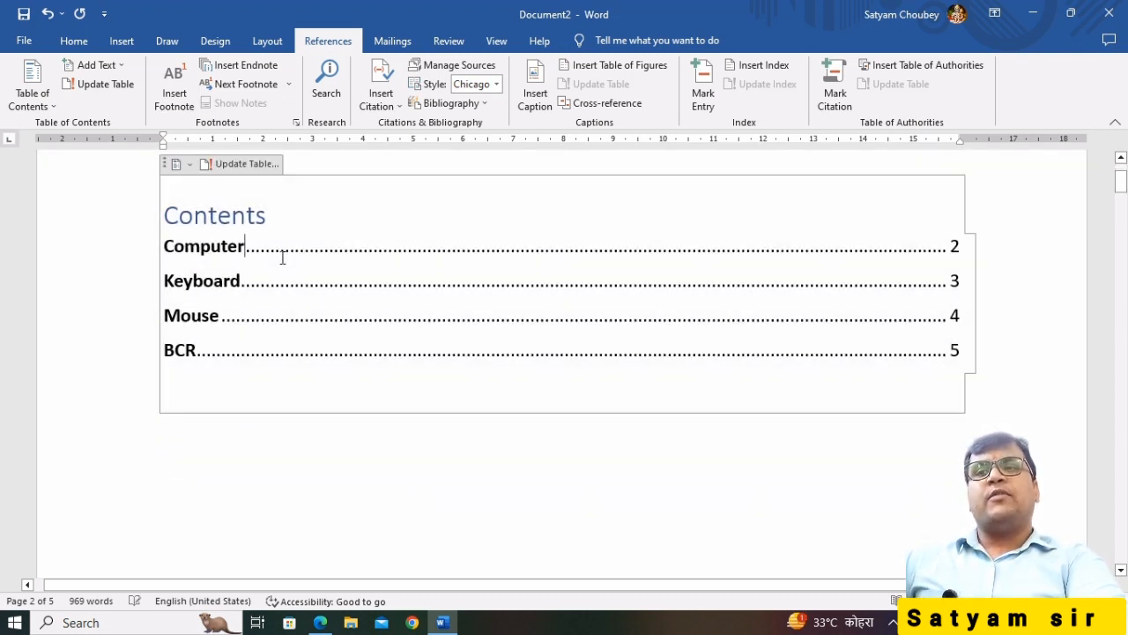
click(246, 166)
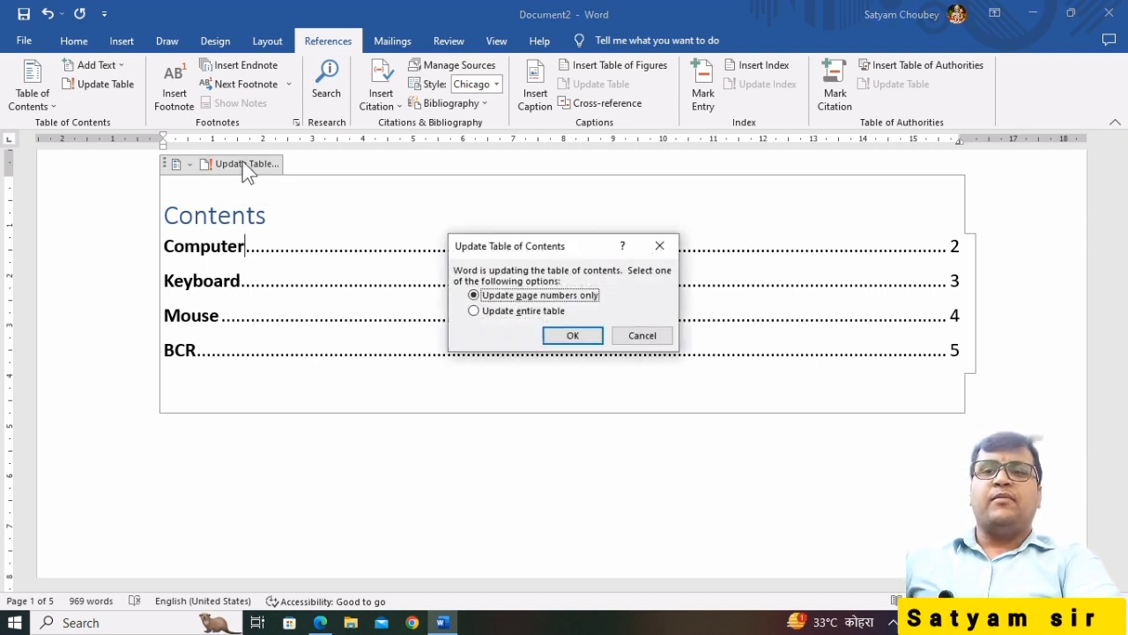
click(500, 317)
click(557, 334)
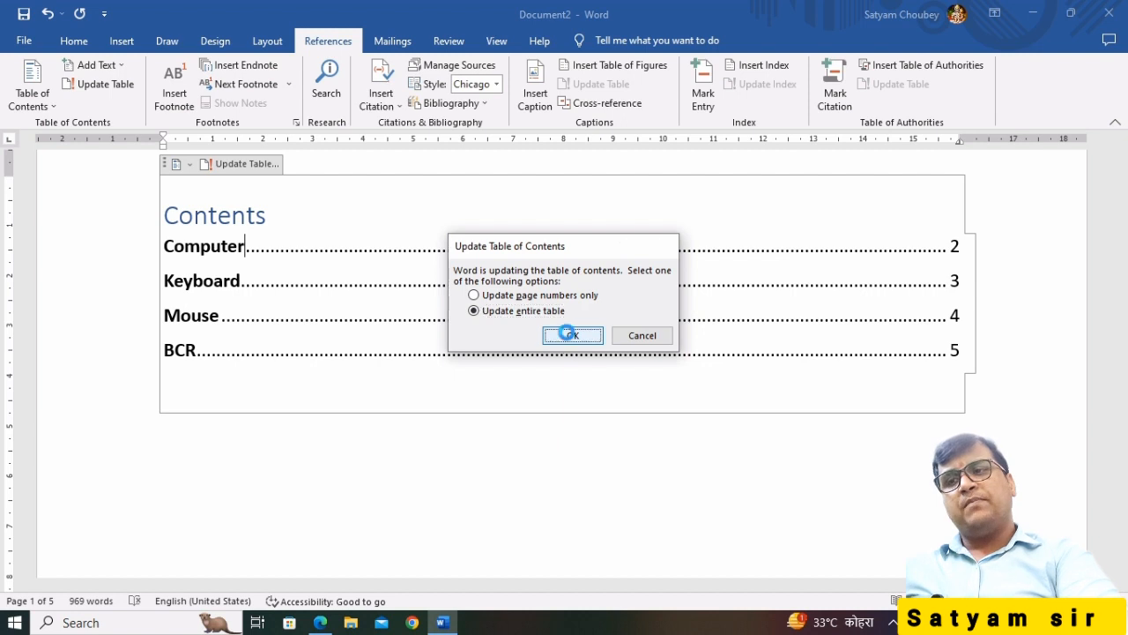
click(579, 417)
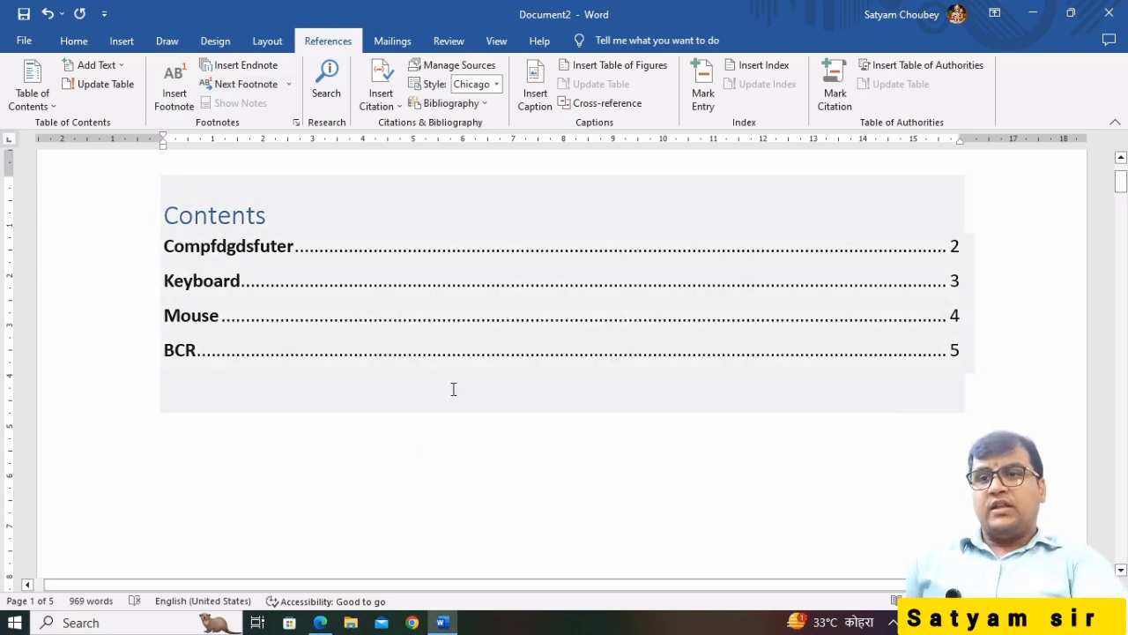
Close the current document and create a new blank document for the footnote demonstration
key(ctrl+a)
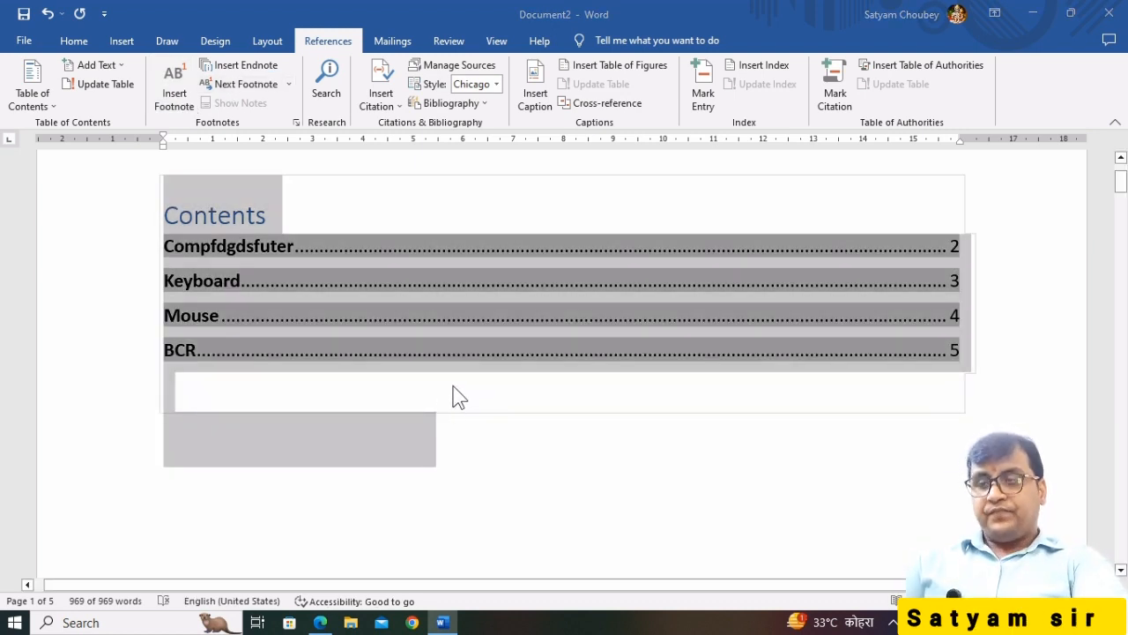
key(alt+F4)
click(621, 408)
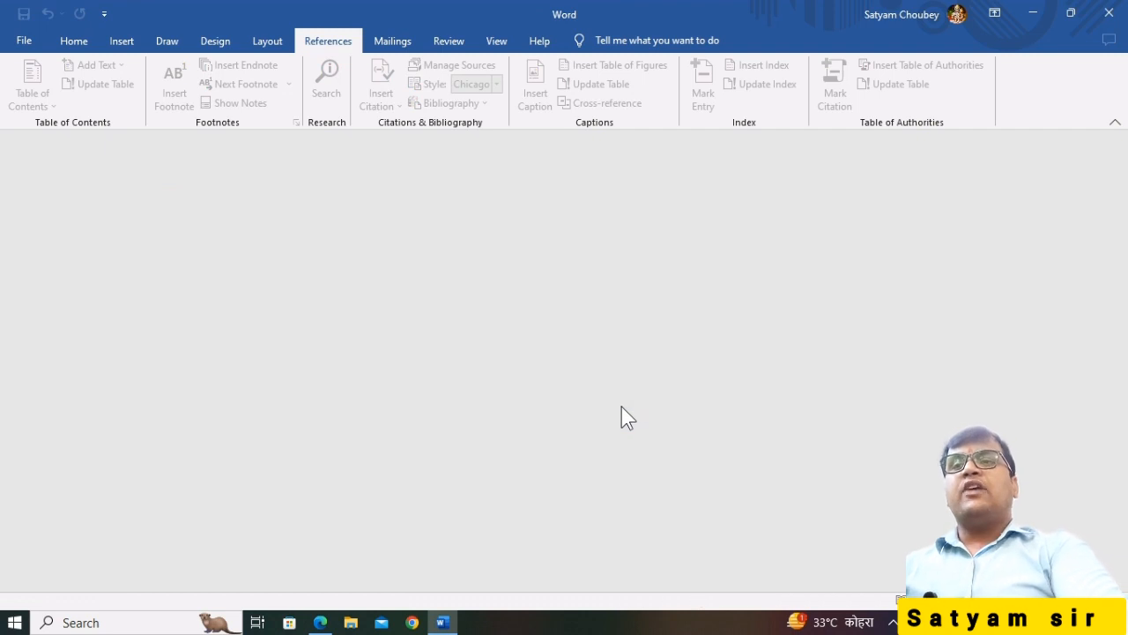
key(ctrl+n)
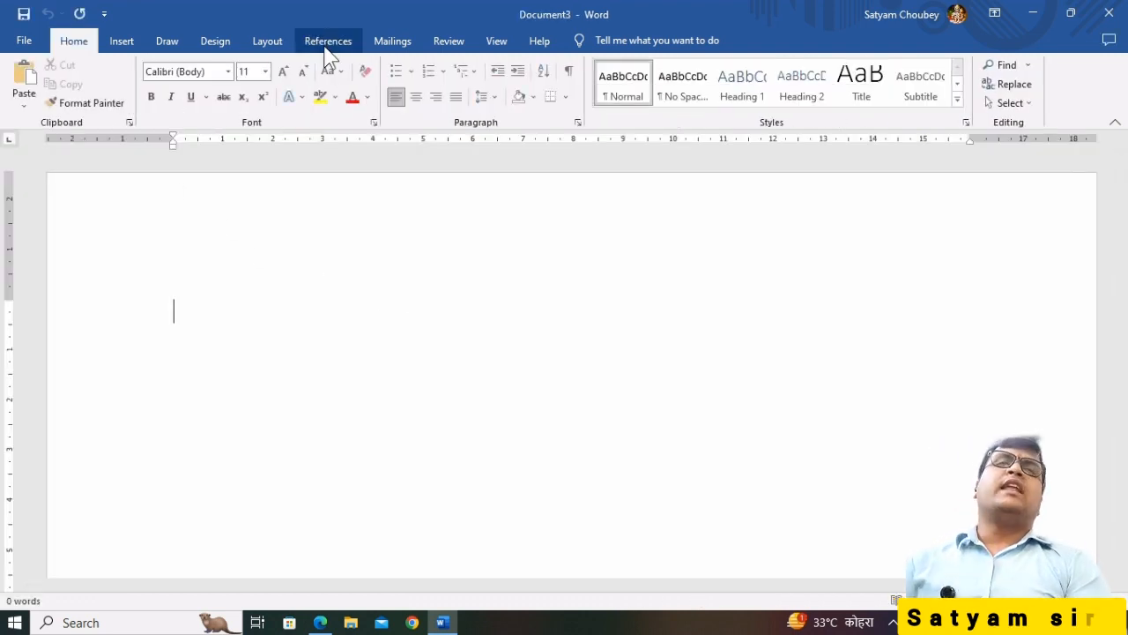
click(327, 41)
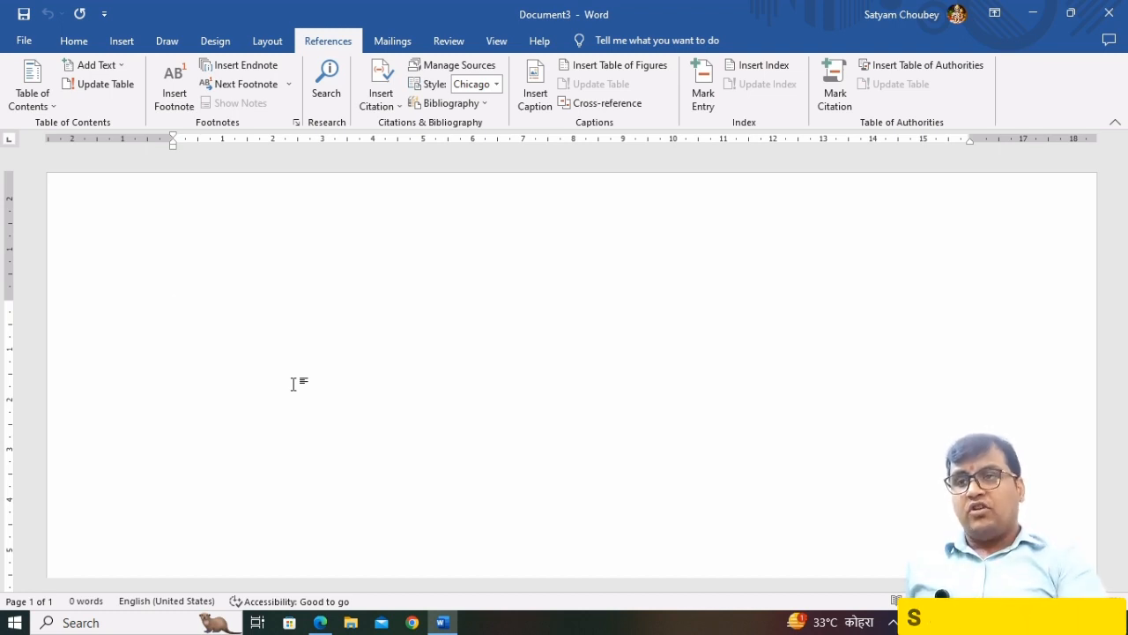
Fill the document with sample paragraphs generated by =rand(10) and =rand(200)
text(=rand()
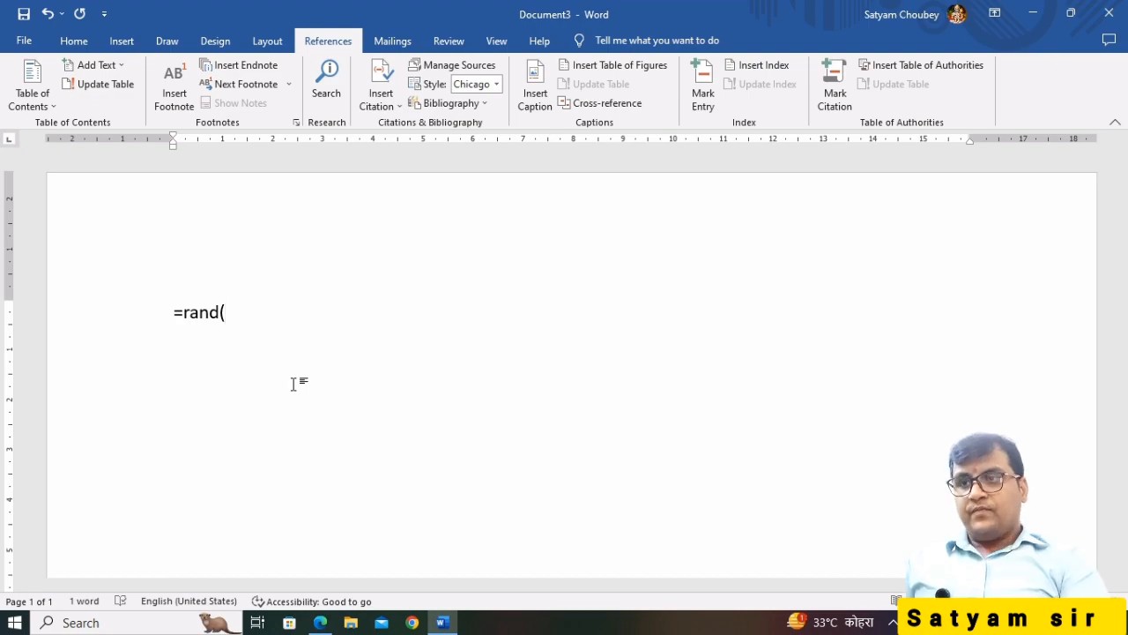
text(10)
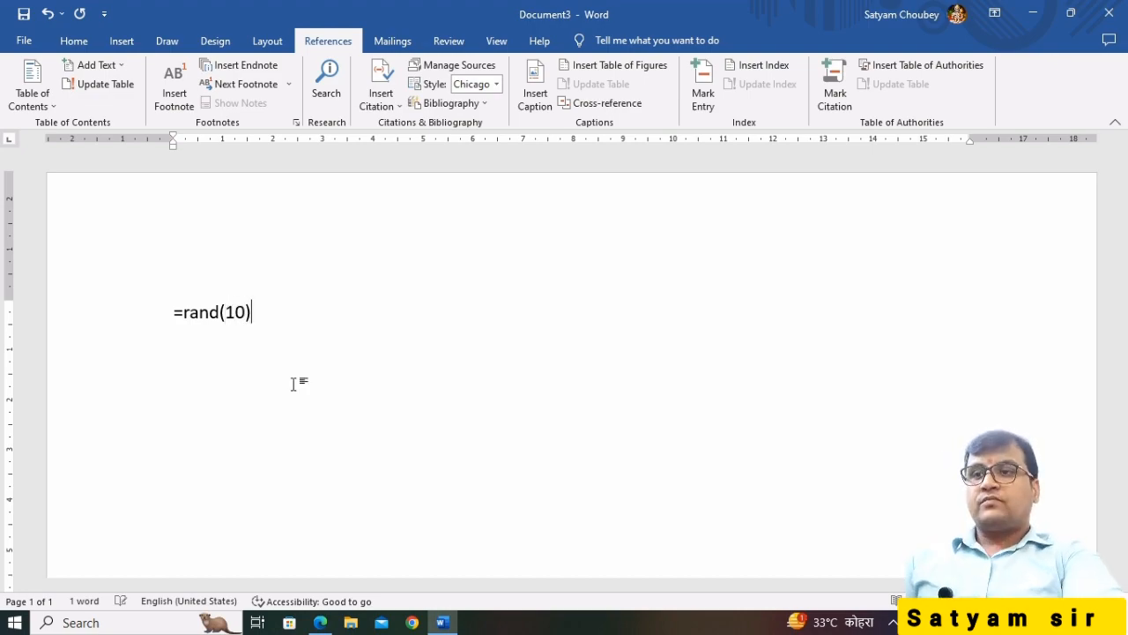
text())
key(Return)
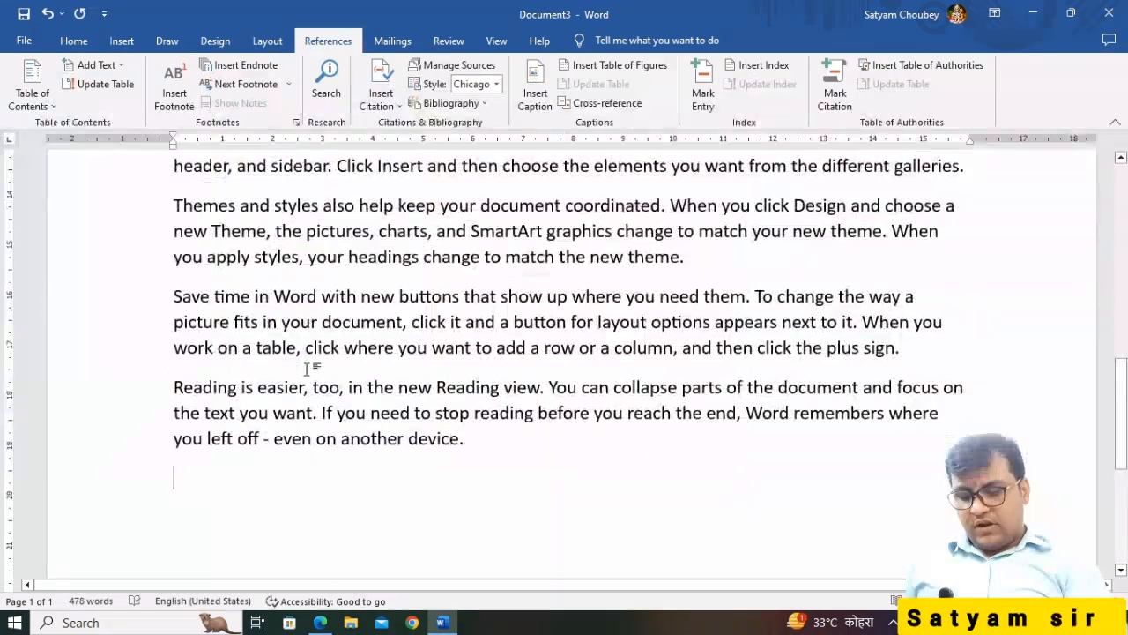
text(=rand()
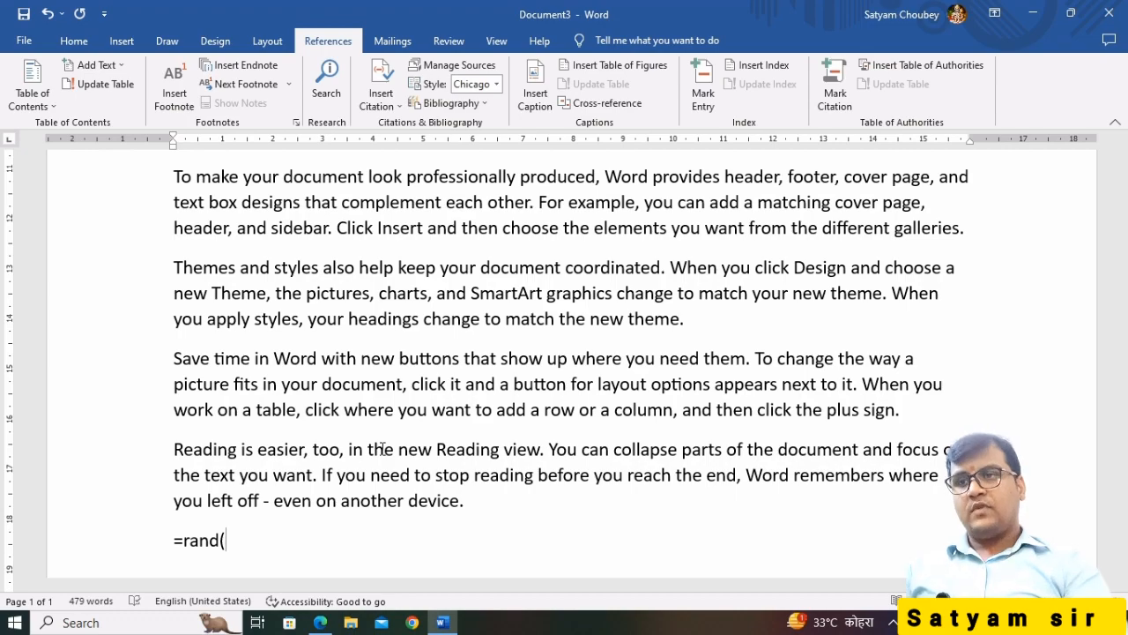
text(200))
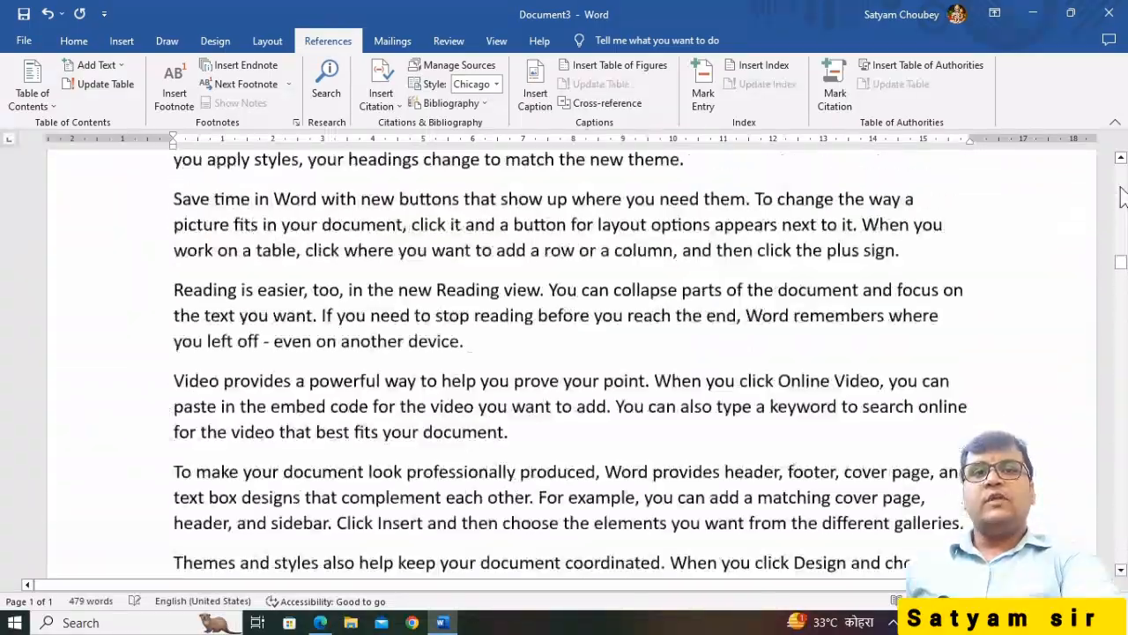
Insert a footnote within the word "powerful" in the first paragraph and check its reference mark against the note area
drag(1121, 189, 1123, 134)
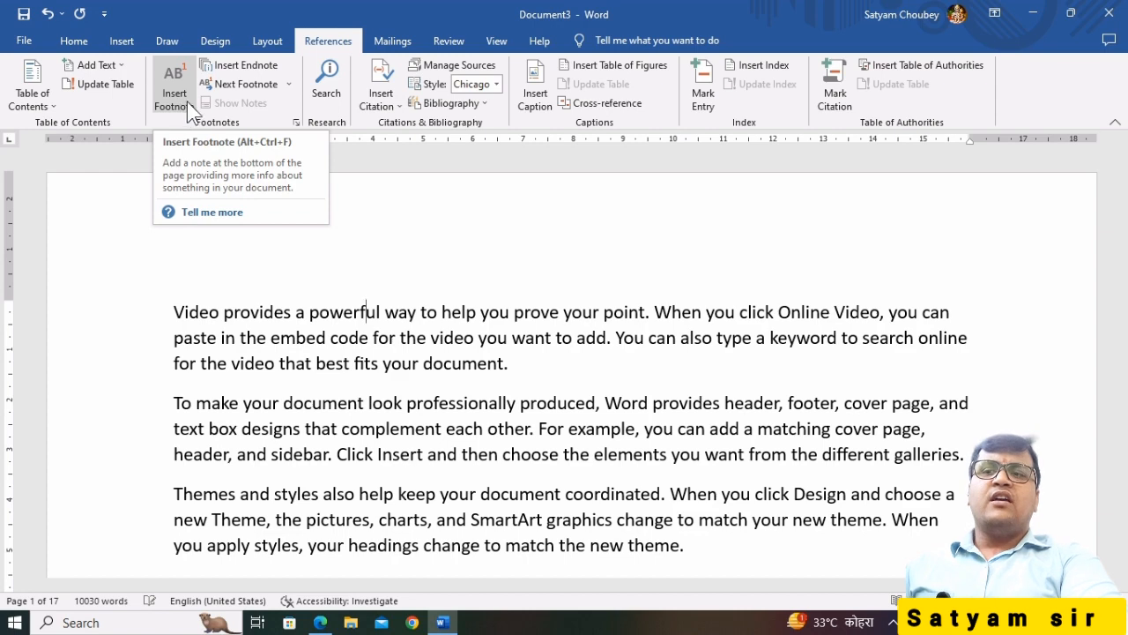
click(175, 98)
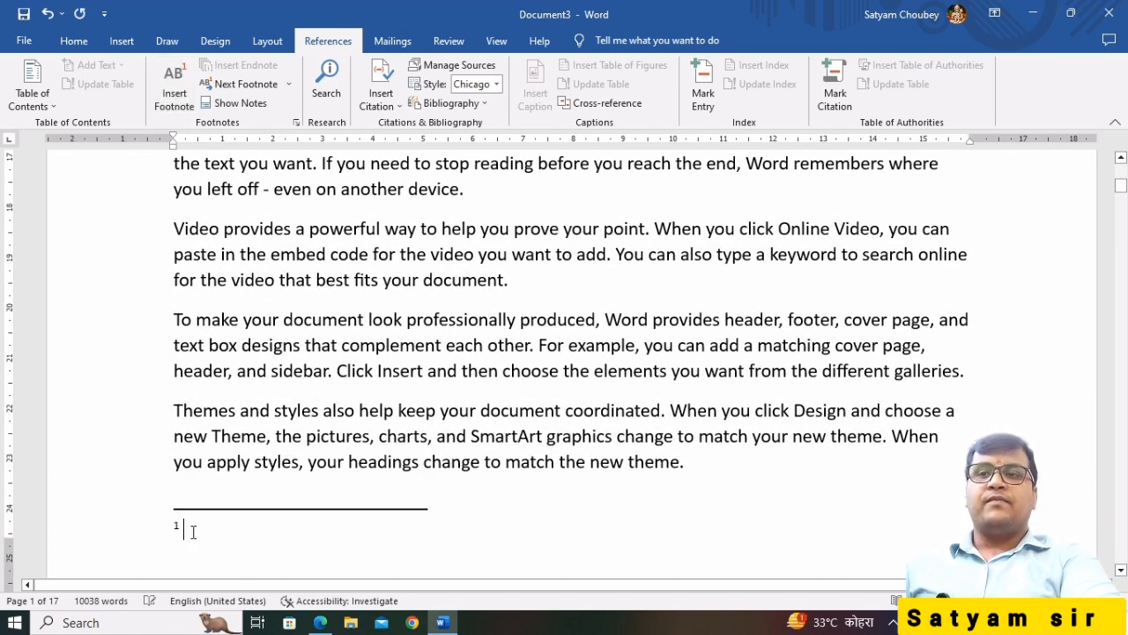
scroll(320, 510, down, 5)
scroll(320, 510, up, 10)
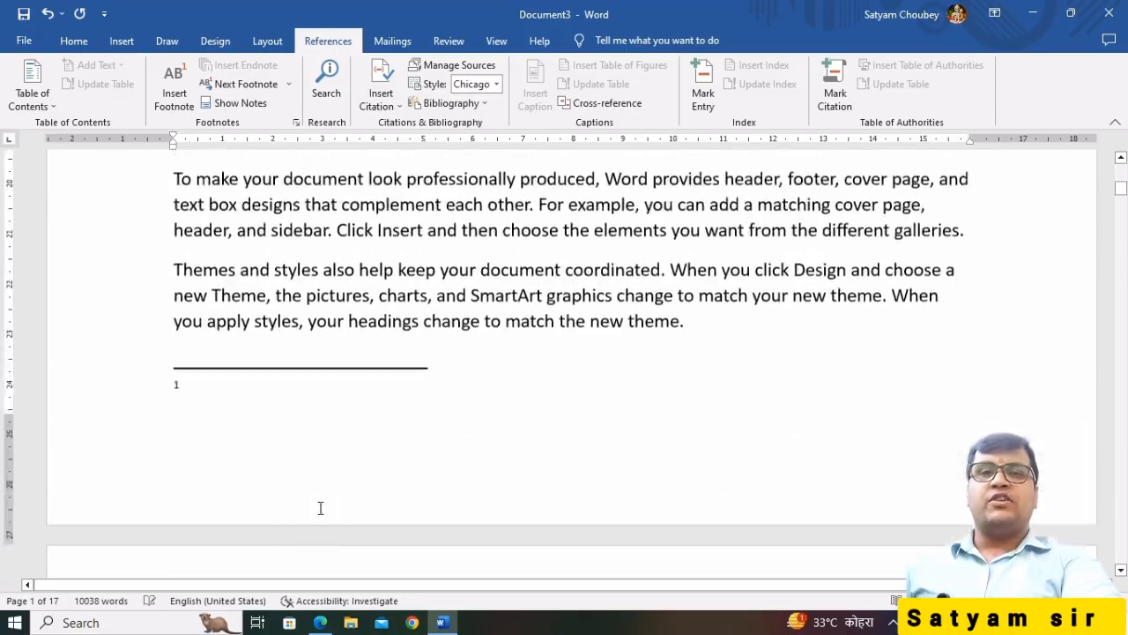
scroll(320, 510, down, 1)
scroll(320, 510, up, 1)
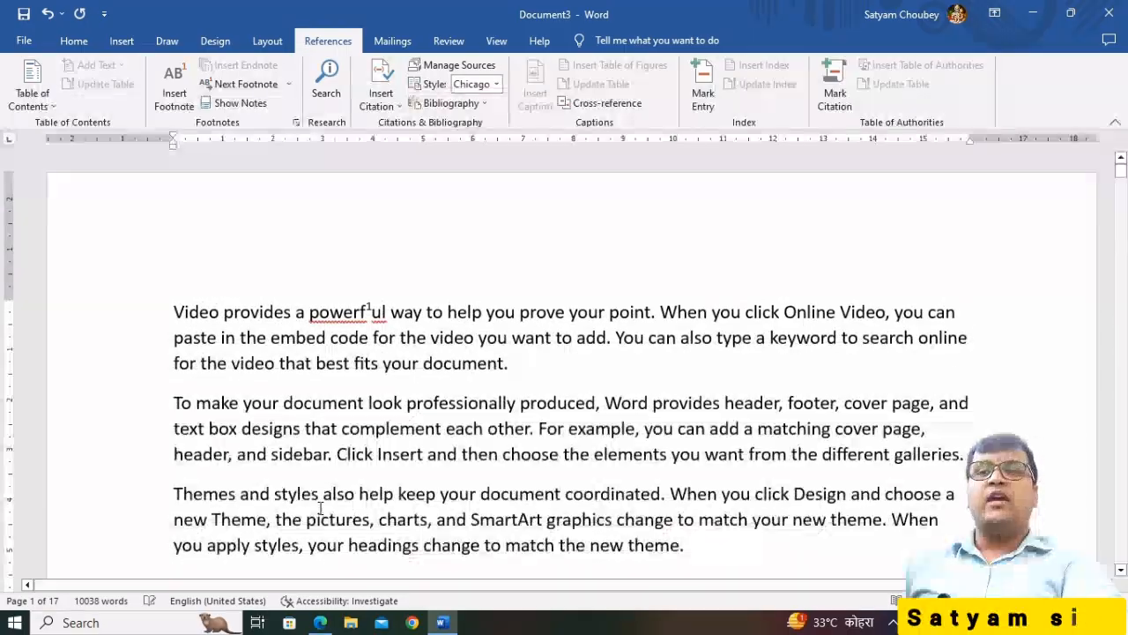
scroll(321, 506, down, 2)
scroll(321, 506, down, 6)
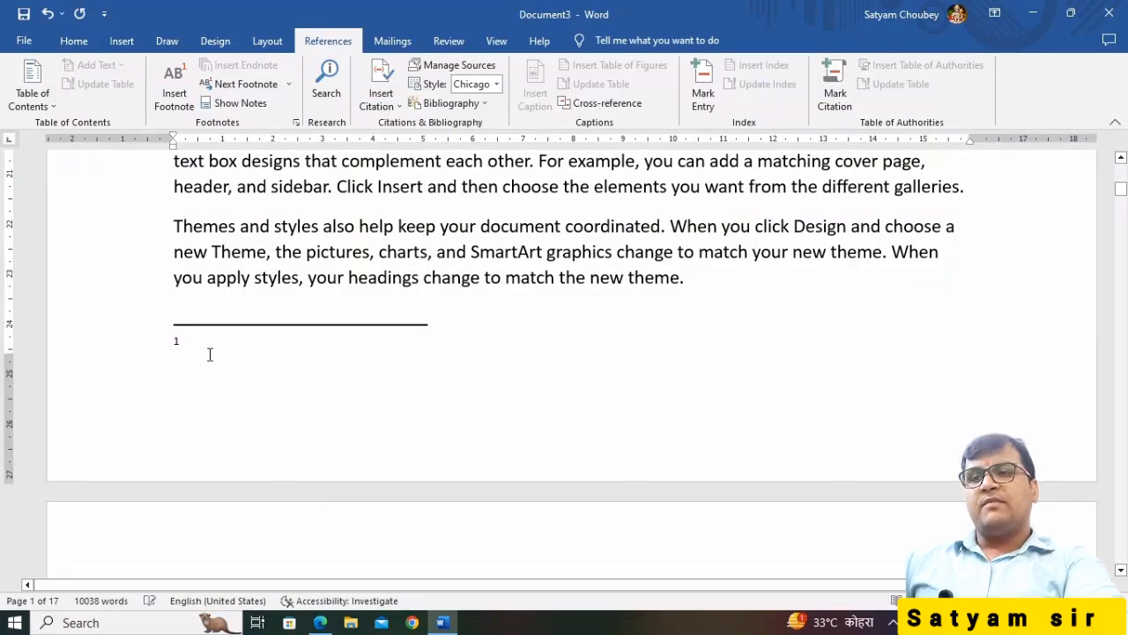
Insert a footnote within the word "the" before "embed code" in the last paragraph of page 2
scroll(211, 354, down, 12)
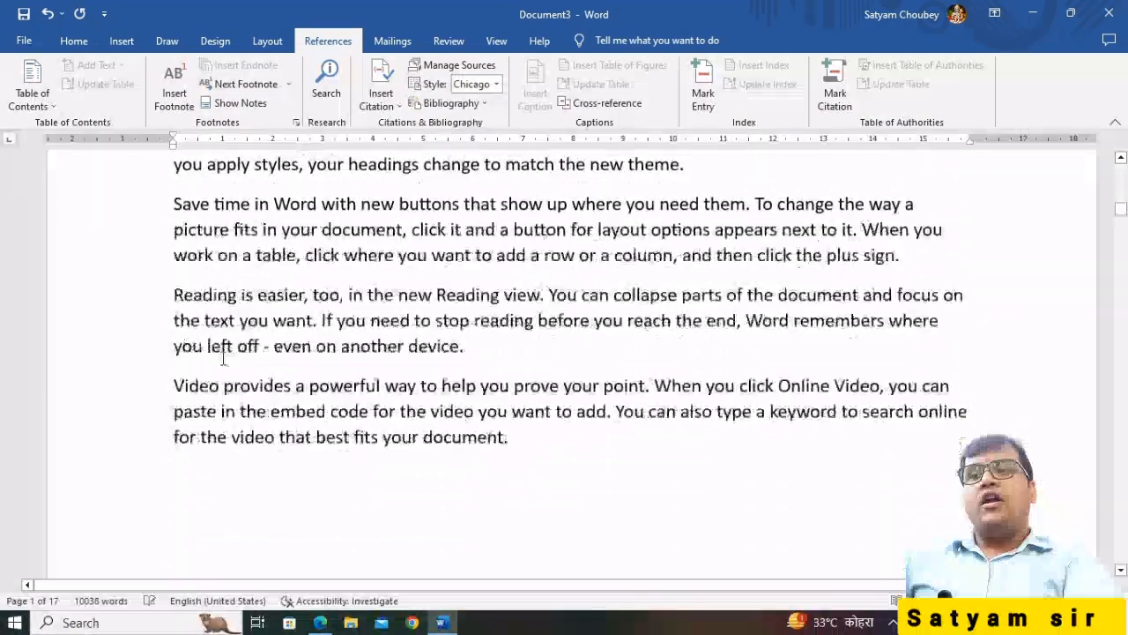
click(259, 271)
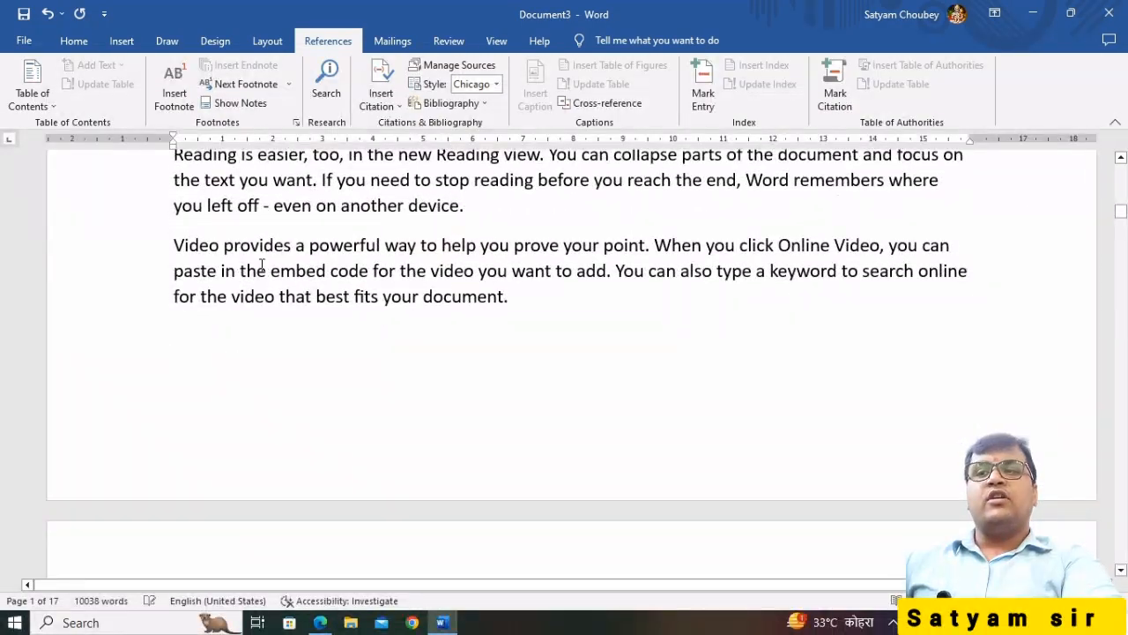
click(175, 84)
scroll(443, 355, down, 1)
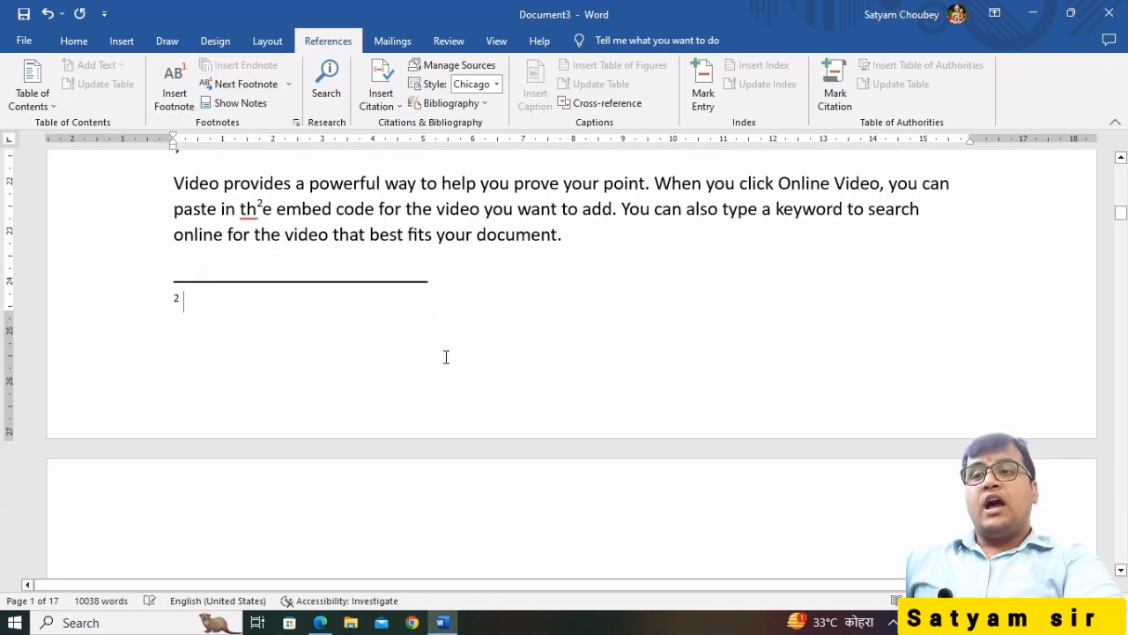
Insert a footnote on page 3 and enter "hlhhkjhhkjhfslk" as its text
key(ctrl+z)
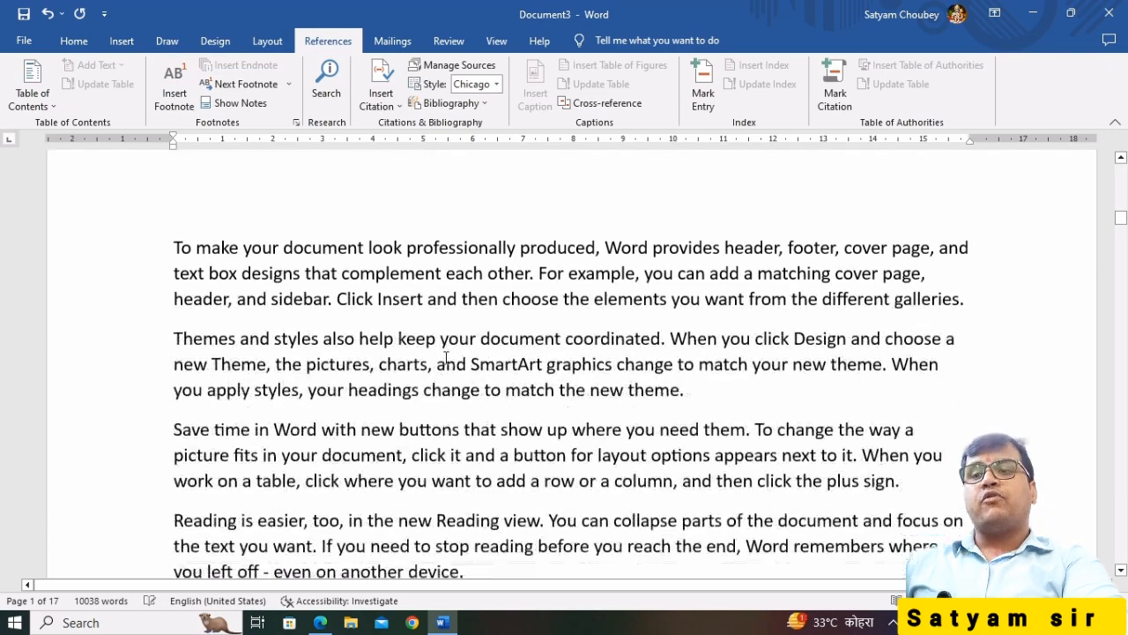
click(175, 84)
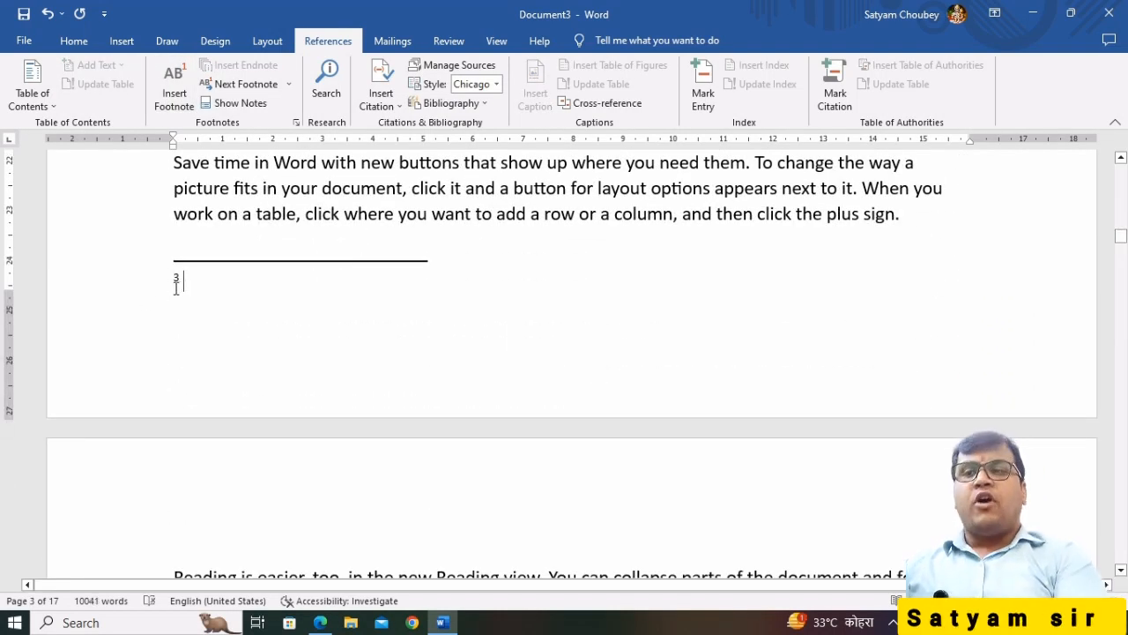
text(hlhhkjhhkjhfslk)
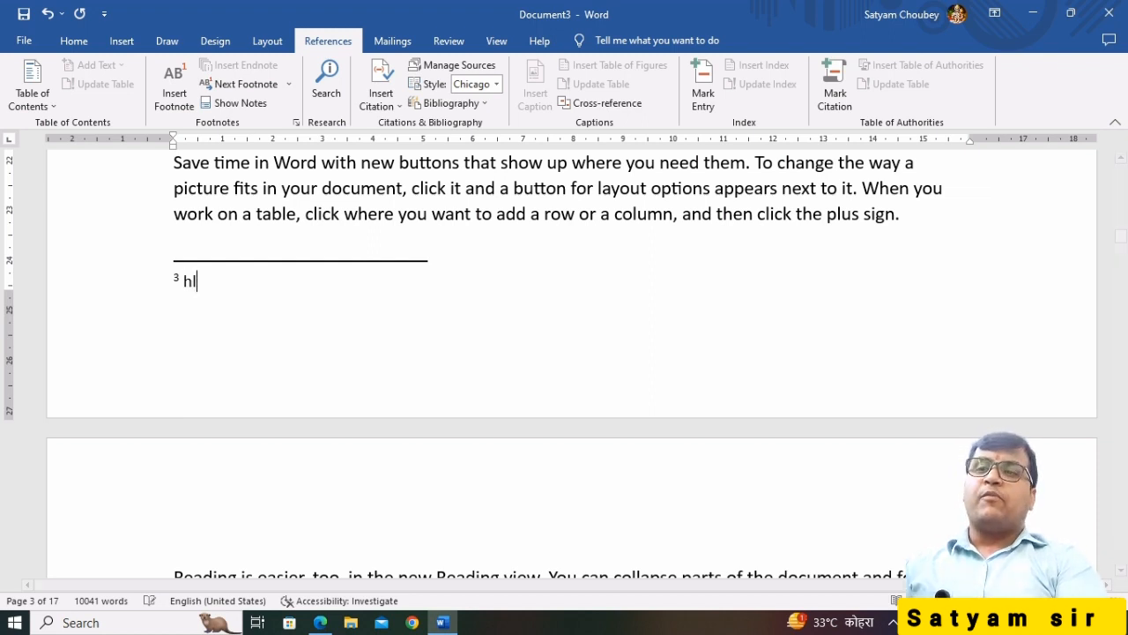
Extend the text of the page 3 footnote with "hfdk kfjshkljfhkjghsflkjhgoieruhcjnbjhretuhgfjhgllewriuhg"
text(hfdk k)
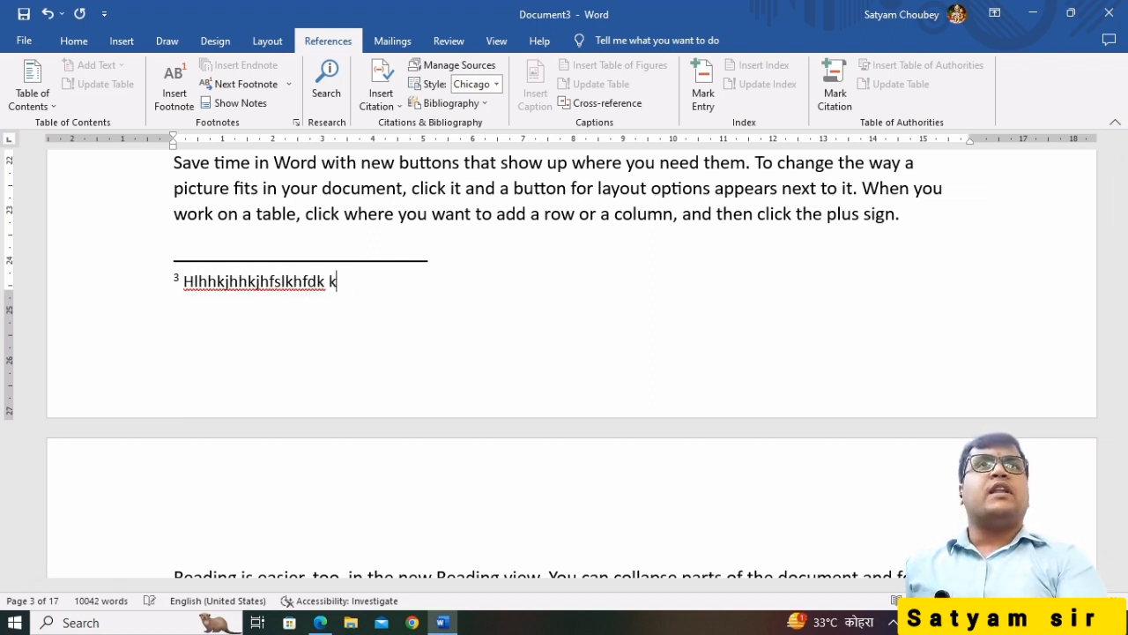
text(fjshkljfhkjghsflkjhgoieruhcjnb)
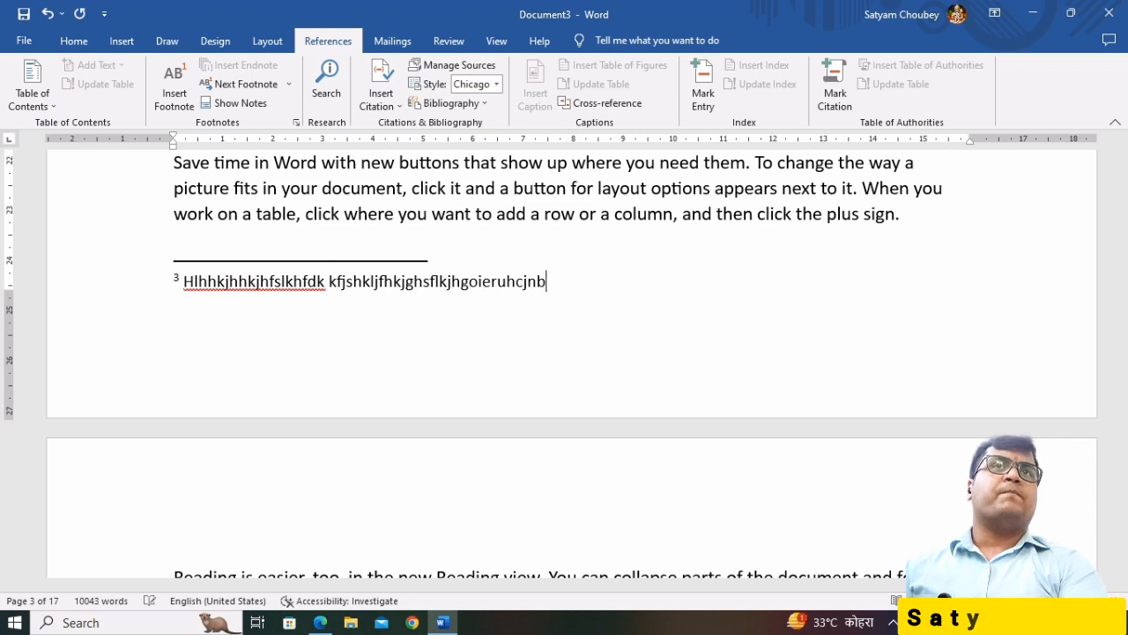
text(jhretuhgfjhgllewriuhg)
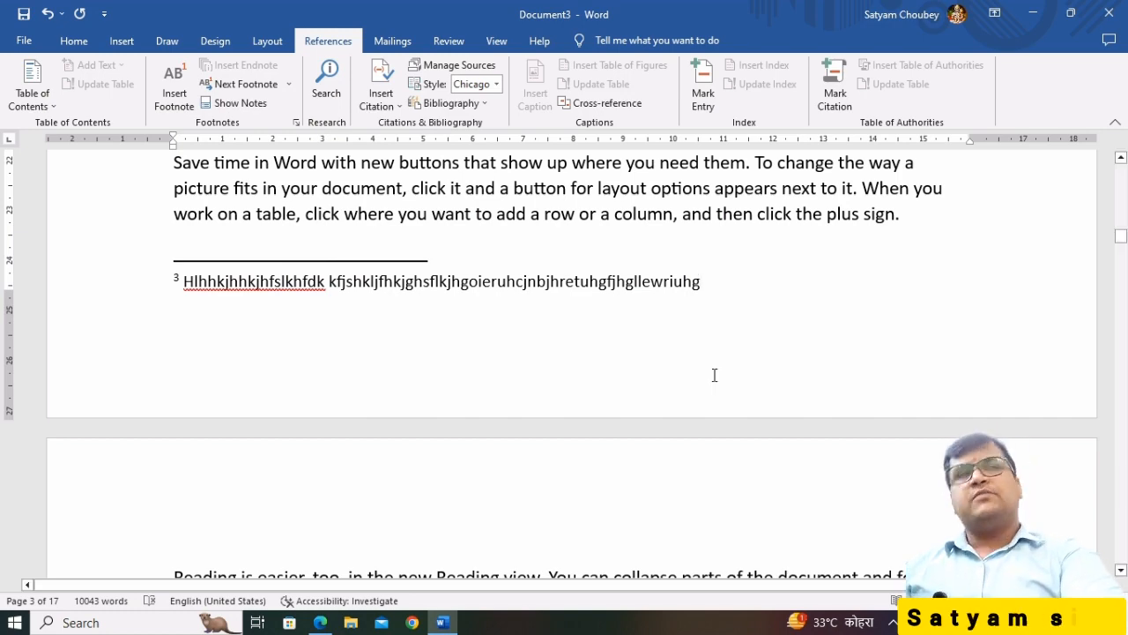
Insert an endnote within the word "then" before "choose the elements" on page 3, with the text "Kshdfgjkshfhjkshflgshfghsfgj lhjhguerhjchsghsauht"
scroll(417, 245, up, 3)
click(481, 282)
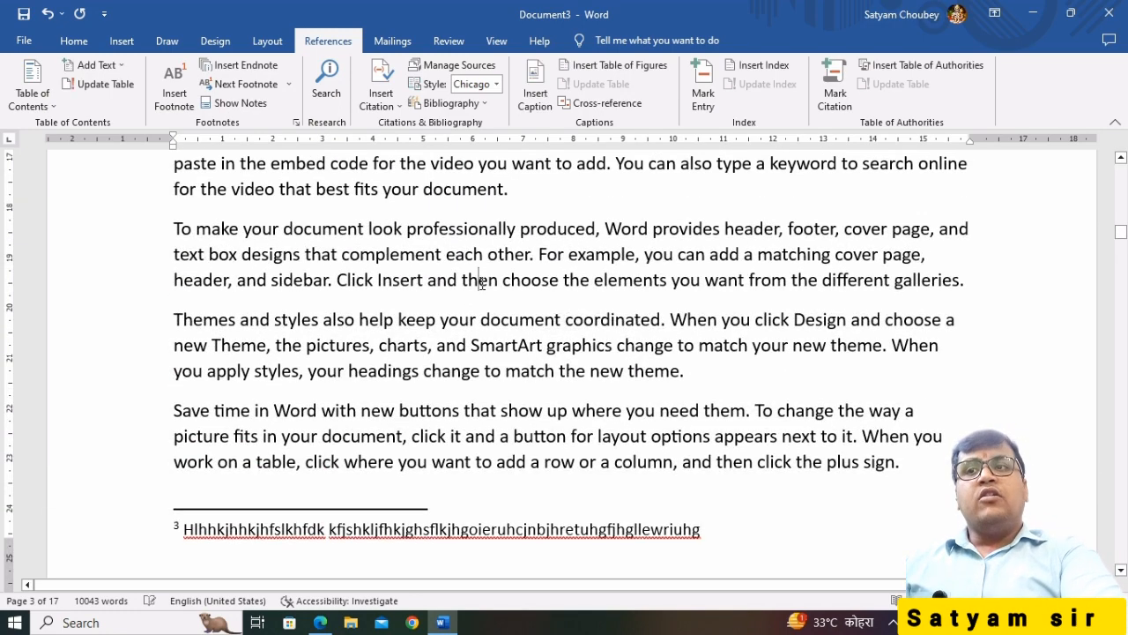
scroll(481, 282, up, 1)
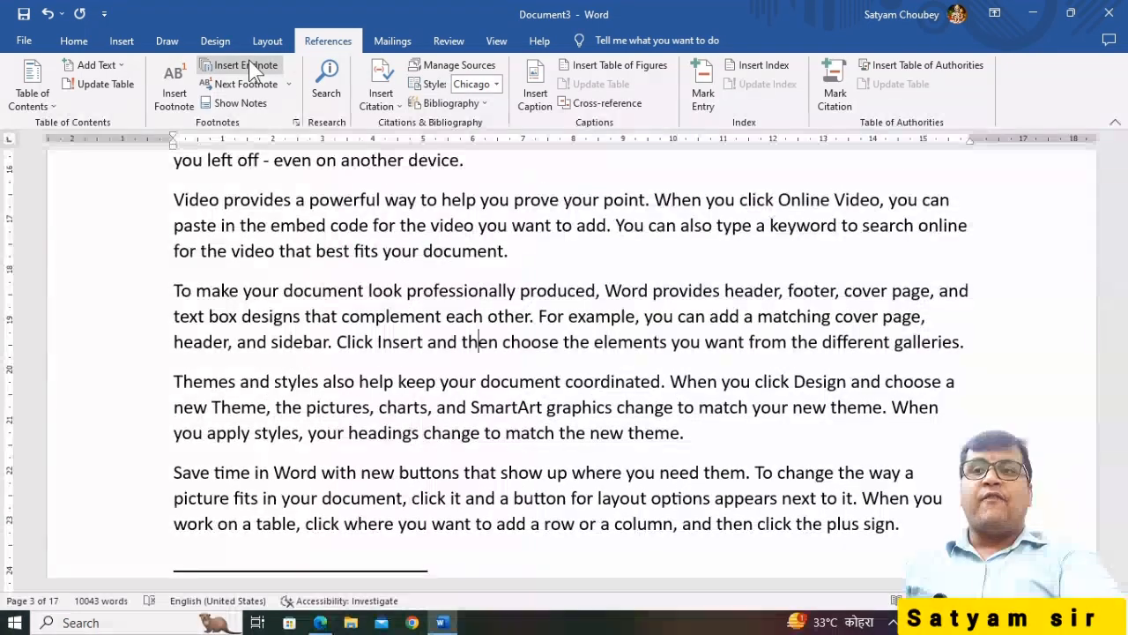
click(249, 67)
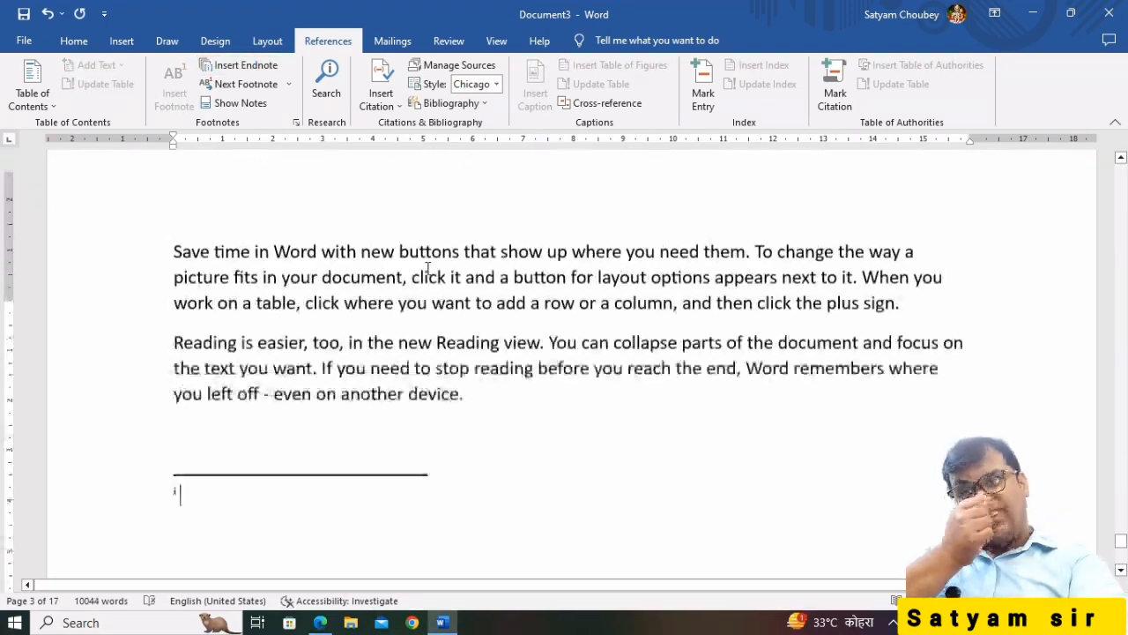
scroll(481, 365, down, 5)
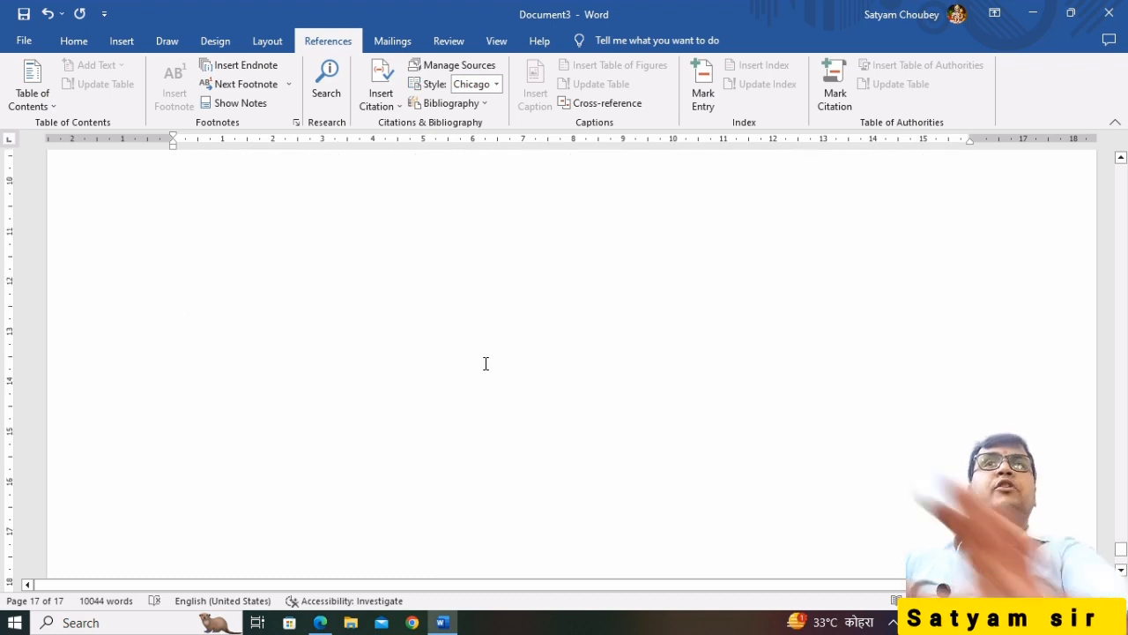
scroll(489, 363, up, 5)
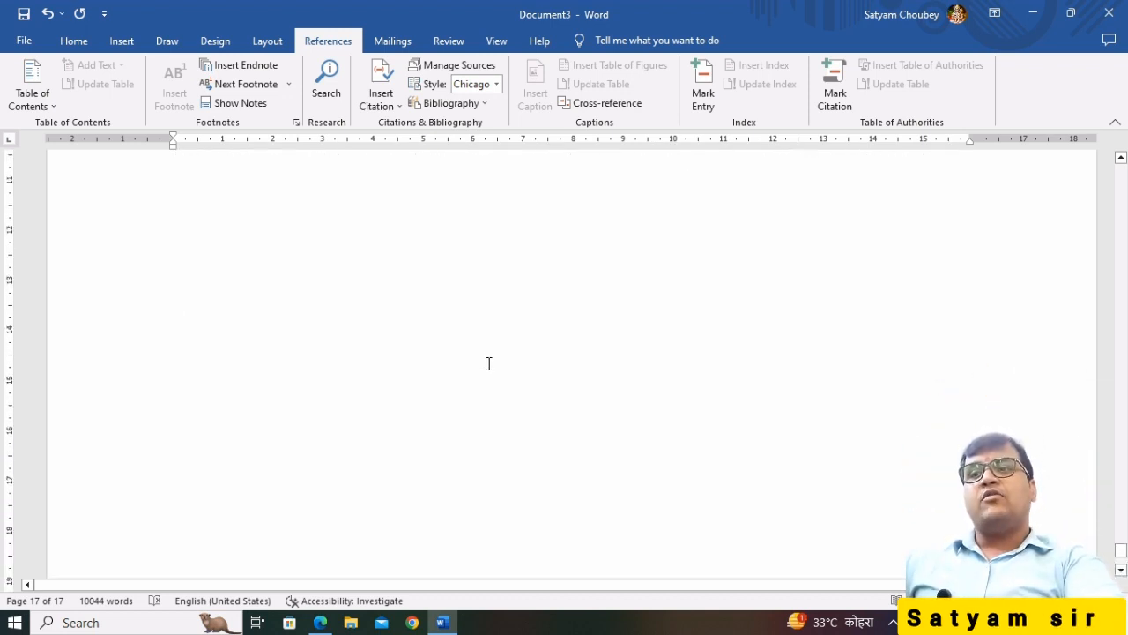
scroll(464, 364, up, 6)
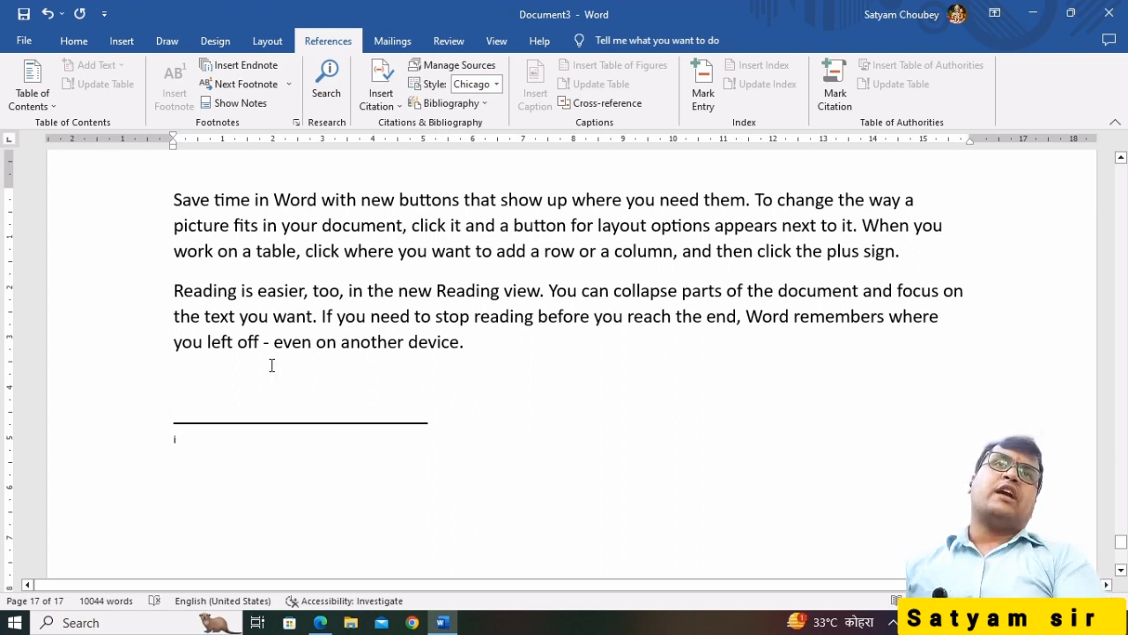
text(shdfgjkshfhjks)
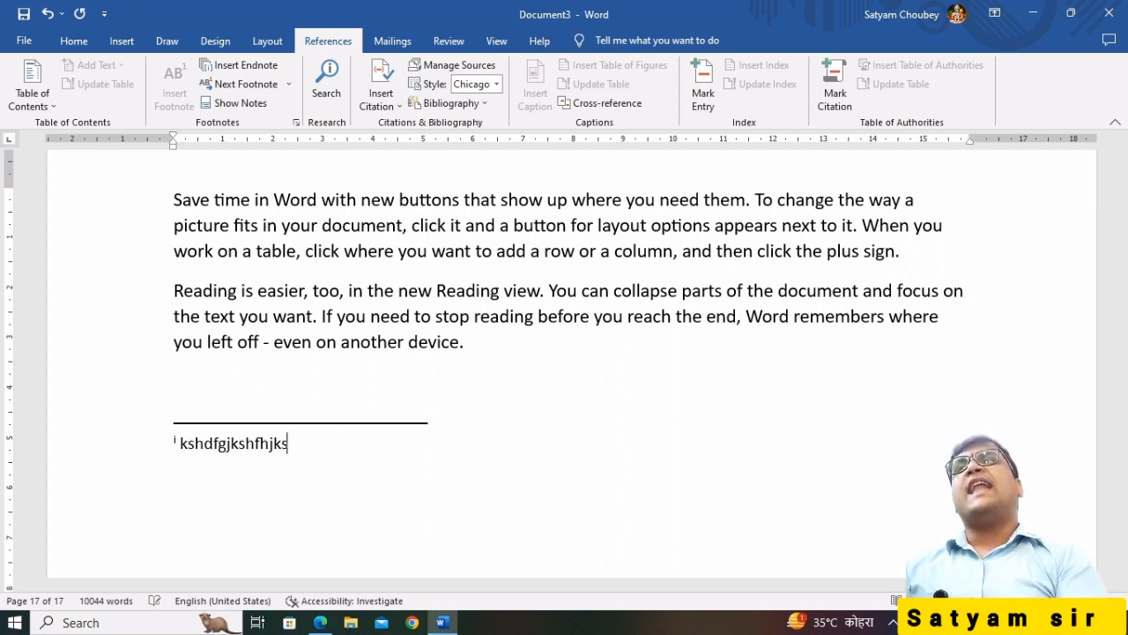
text(hflgshfghsfgj lhjhguerhjchsghsauht)
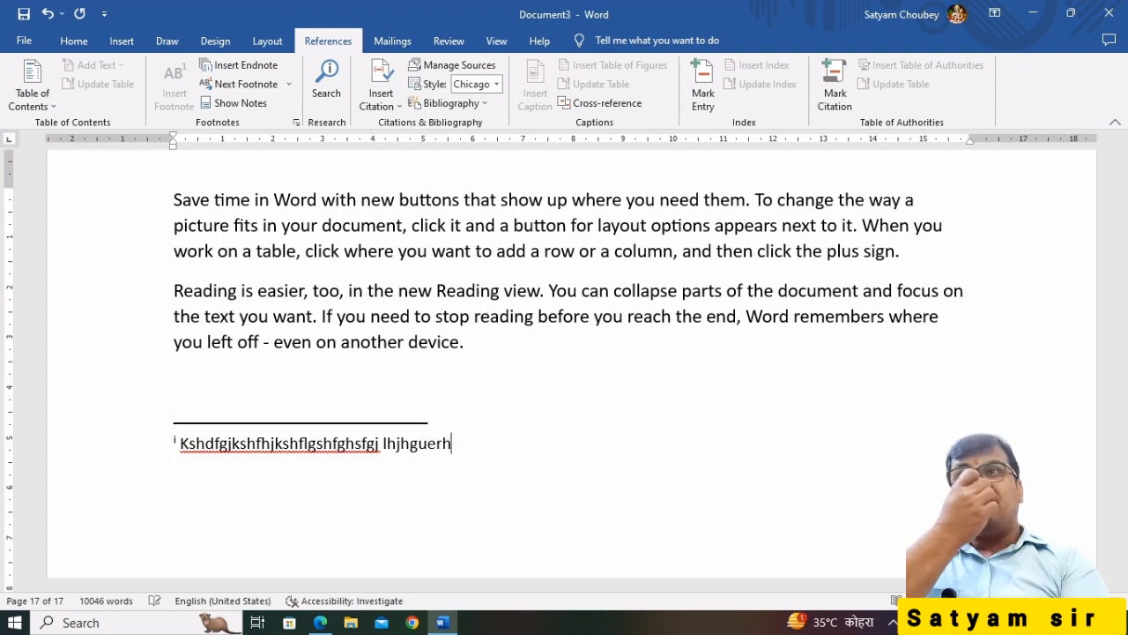
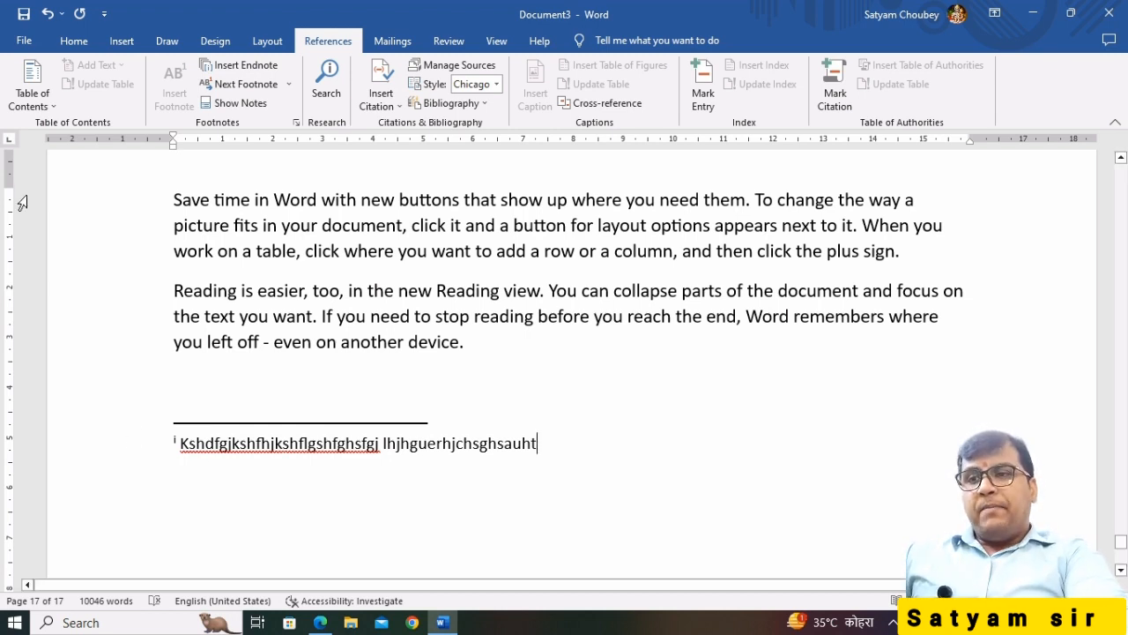
Step through the notes with Next Footnote once and Previous Footnote twice to reach the page 2 reference mark
click(246, 85)
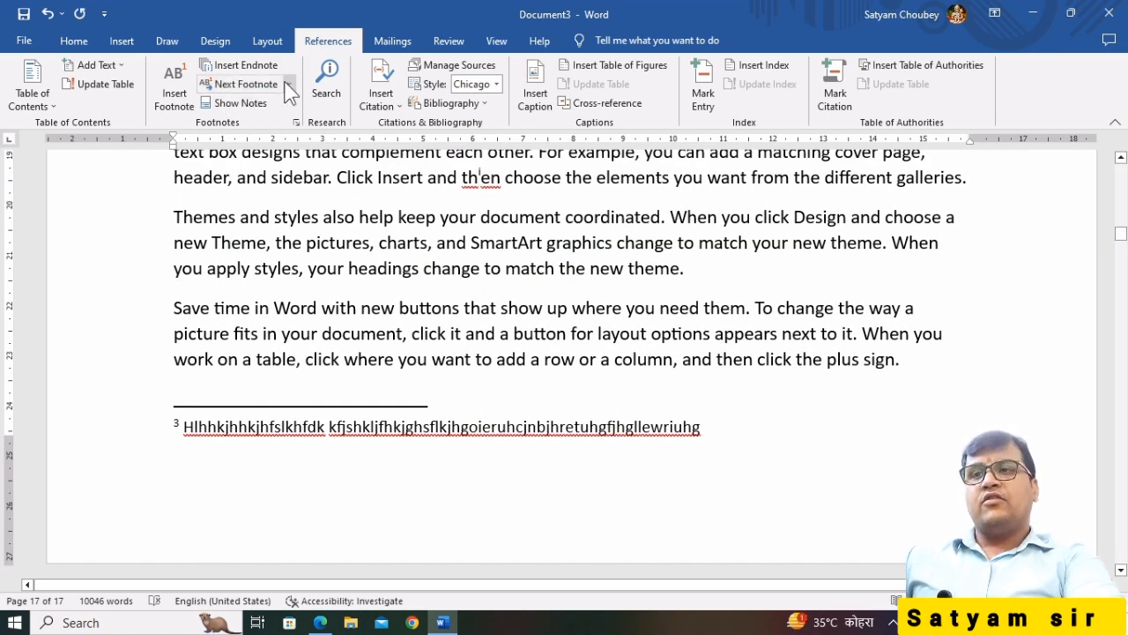
click(287, 84)
click(260, 123)
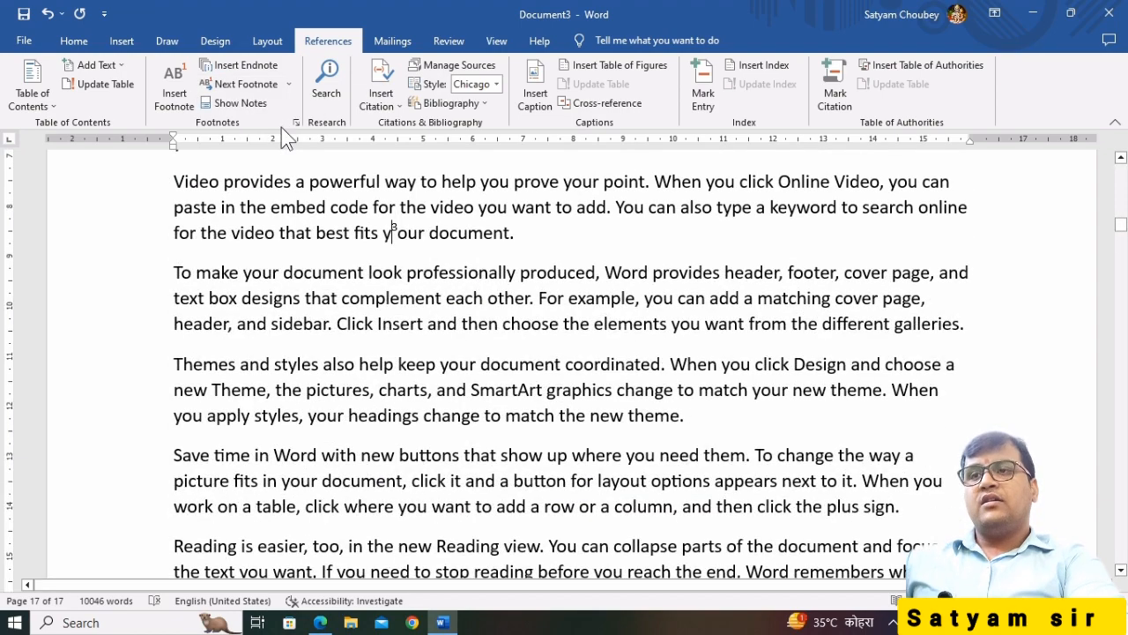
click(288, 85)
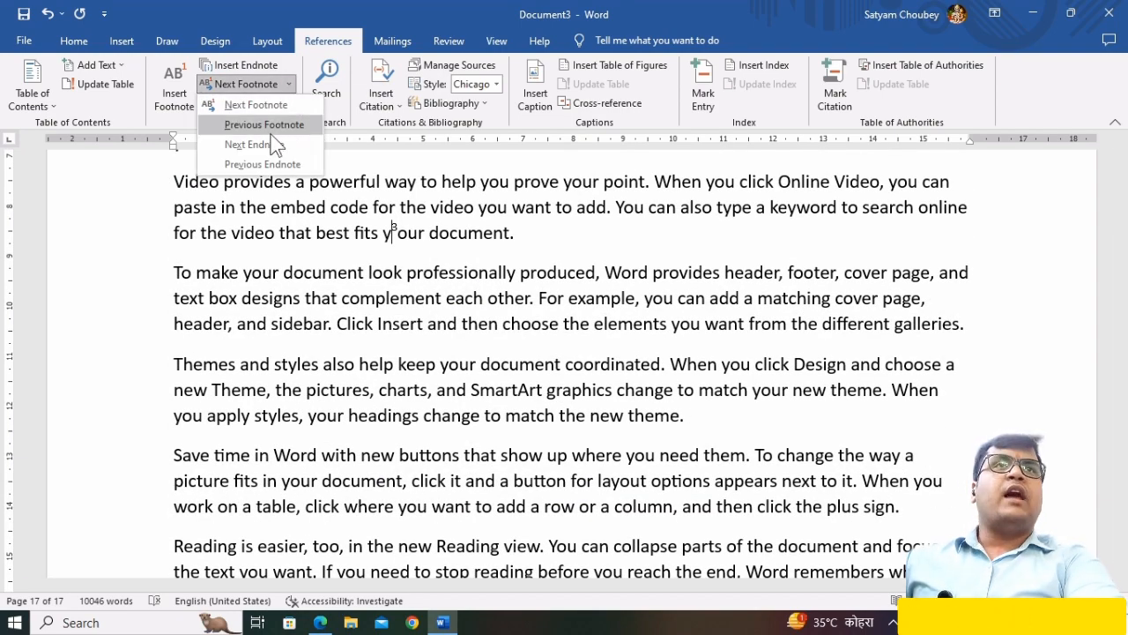
click(267, 124)
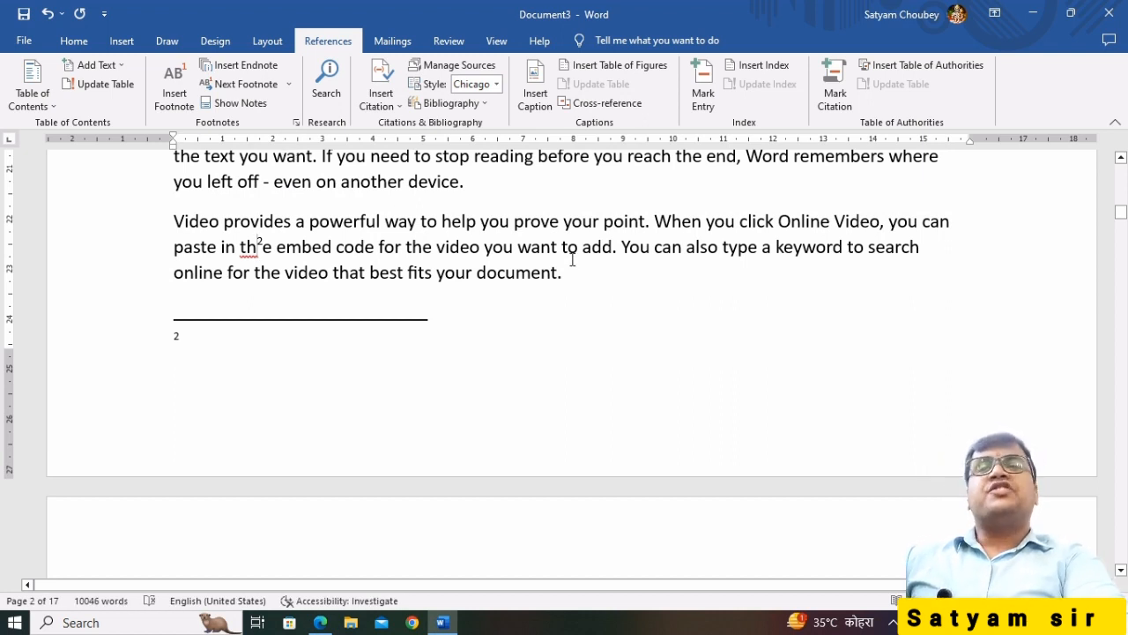
Open the research Search feature and search for "uxar"
click(330, 95)
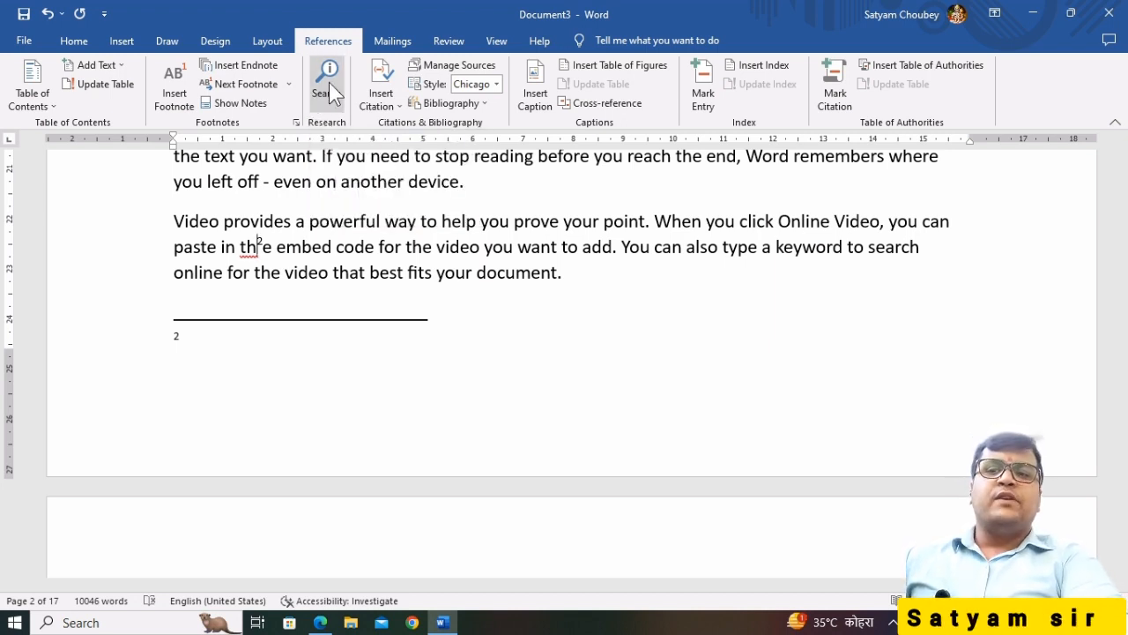
click(330, 85)
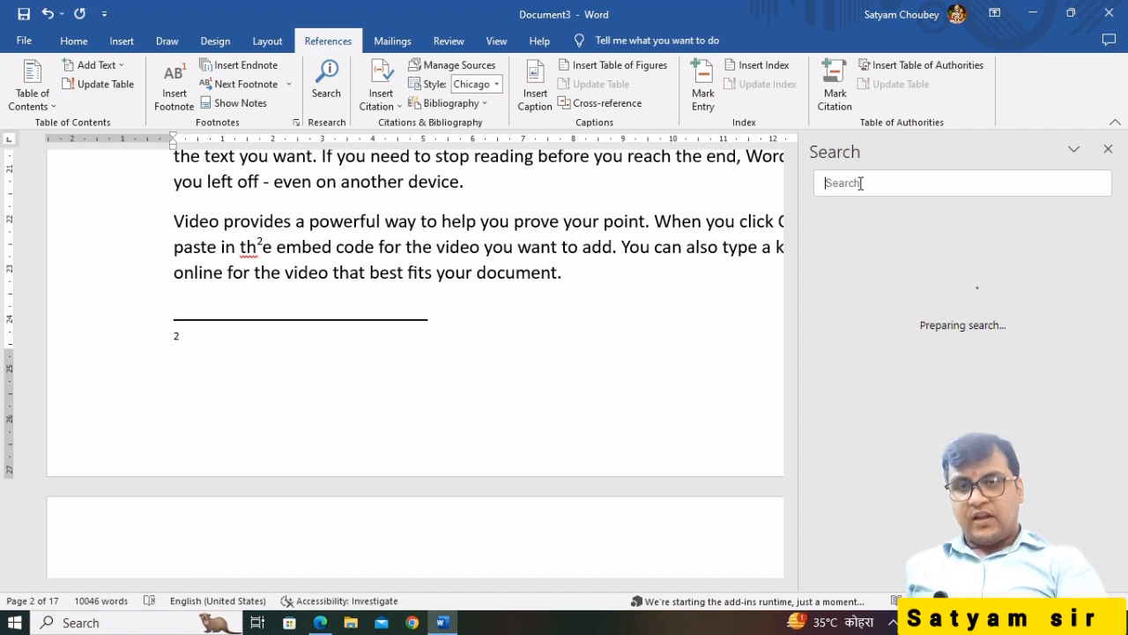
click(860, 183)
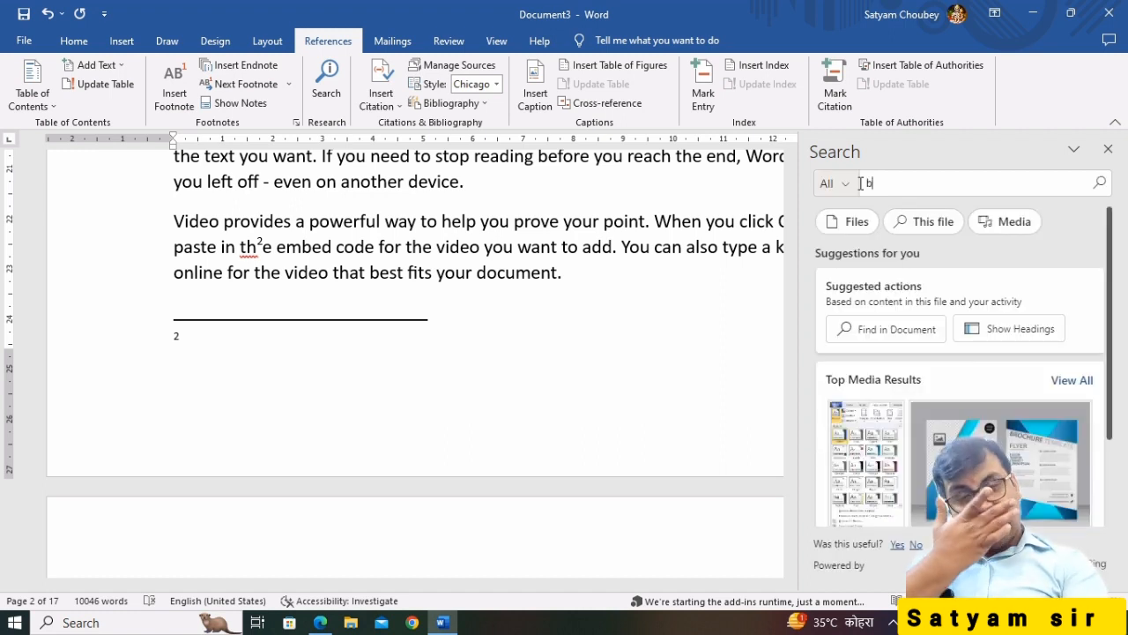
text(uxar)
key(Return)
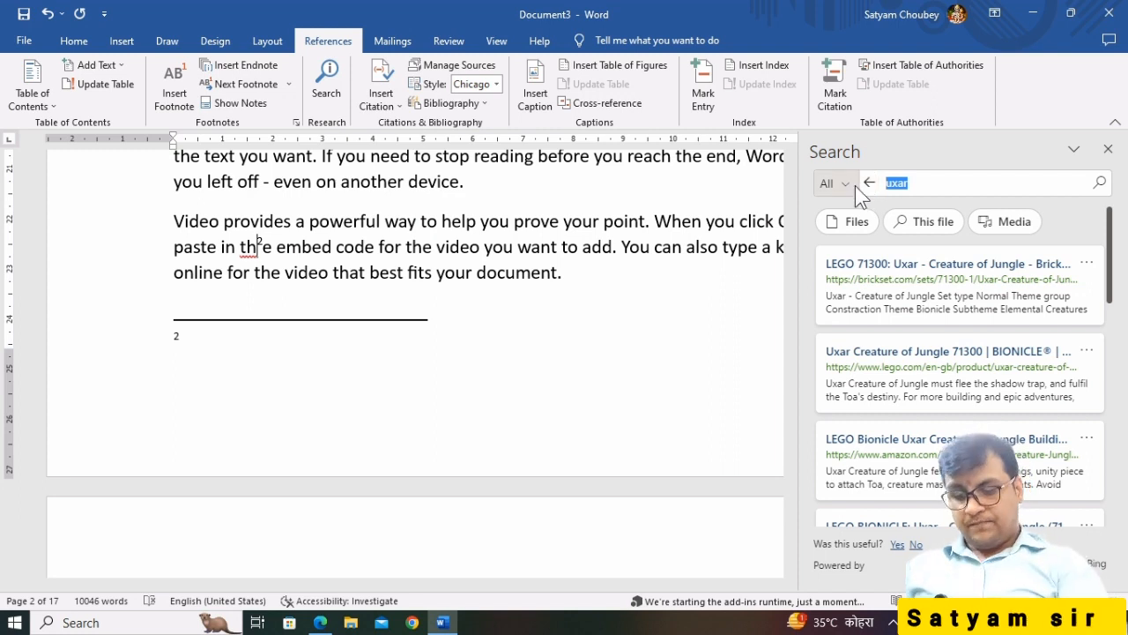
Move the query word into the text after "even on another device.", replace it with "Buxar" and start a new paragraph
drag(933, 180, 782, 183)
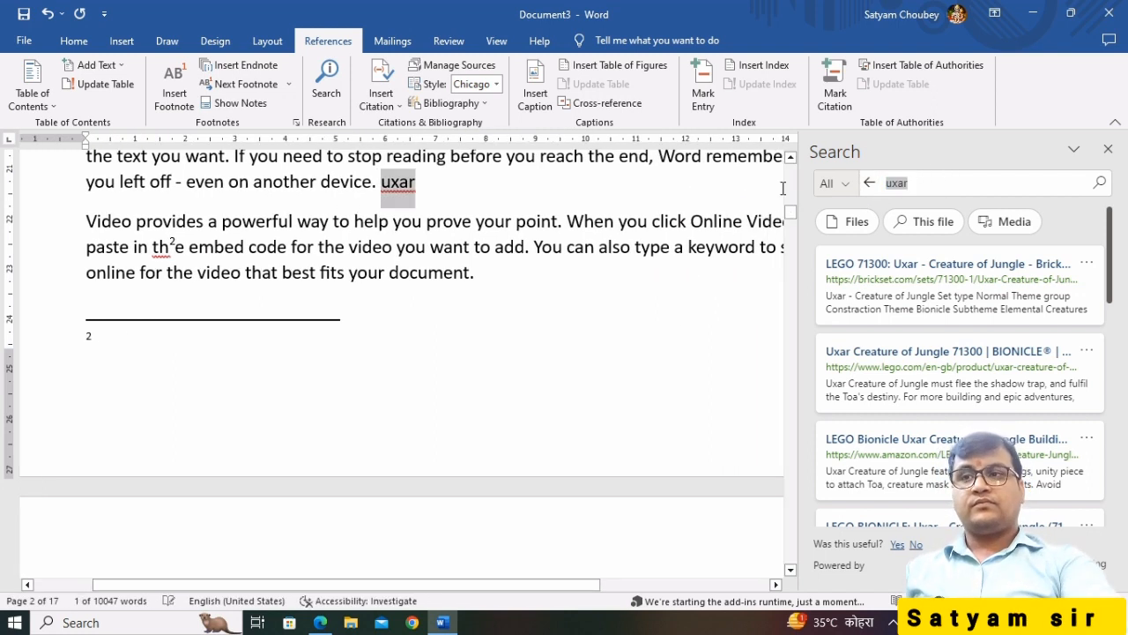
text(buxar)
key(Return)
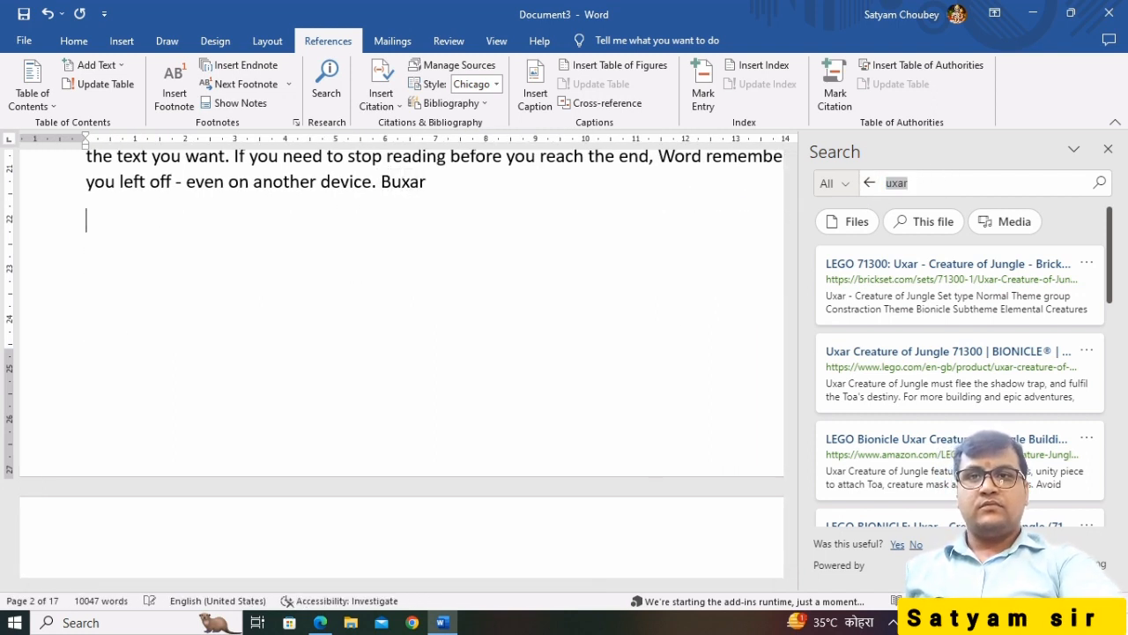
Replace the research query with "buxar", run the search and look through the results
click(931, 186)
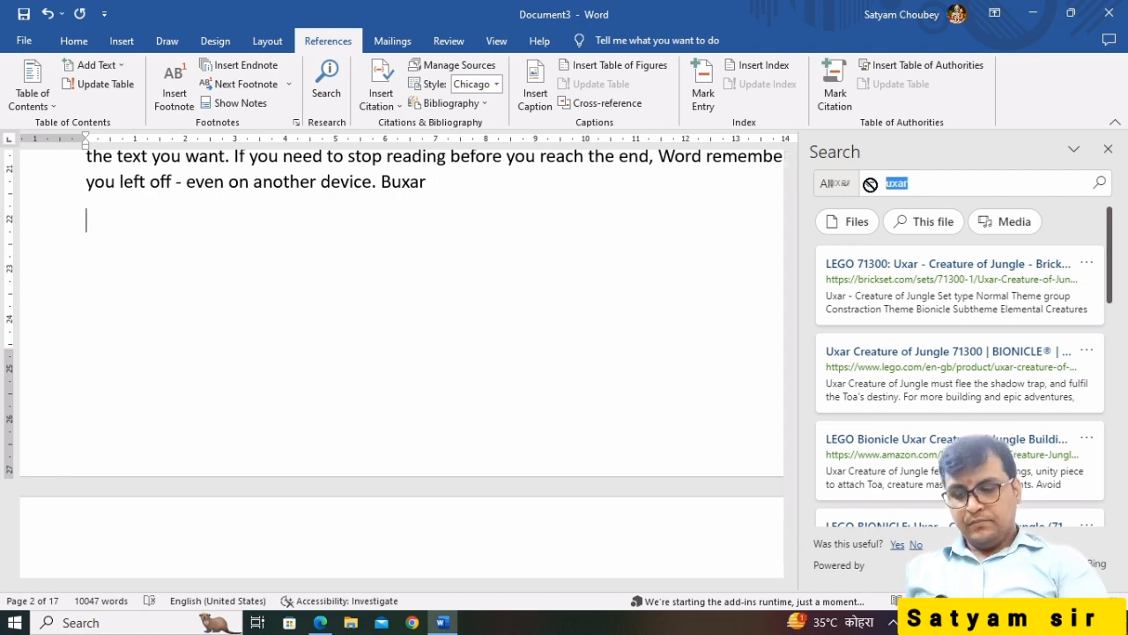
click(945, 183)
key(BackSpace)
key(BackSpace)
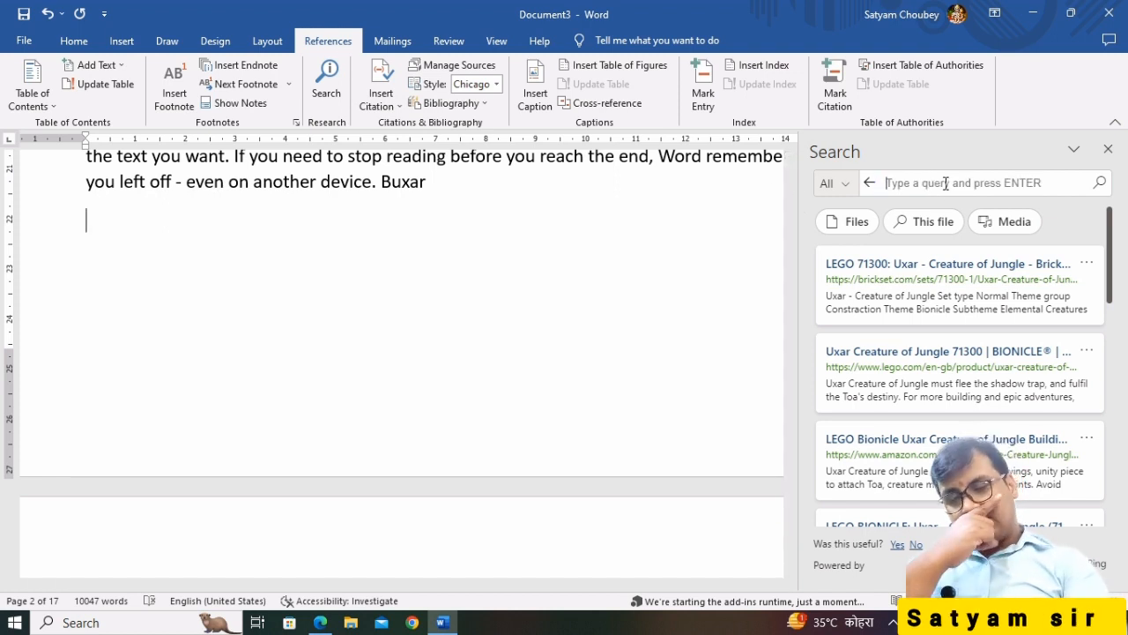
text(buxar)
key(Return)
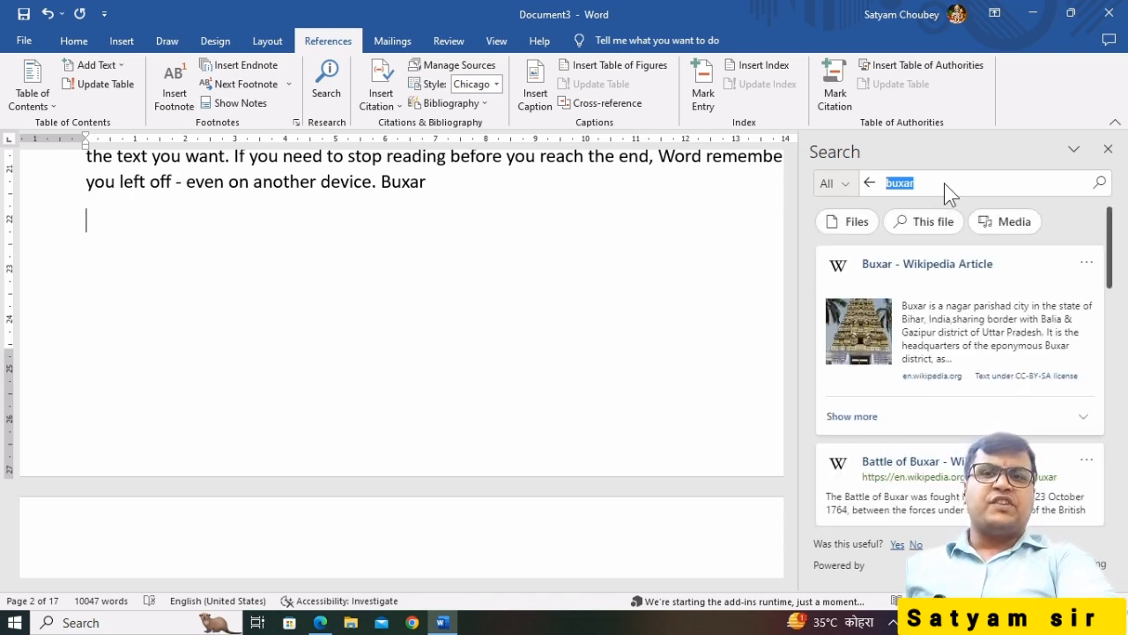
scroll(962, 314, down, 5)
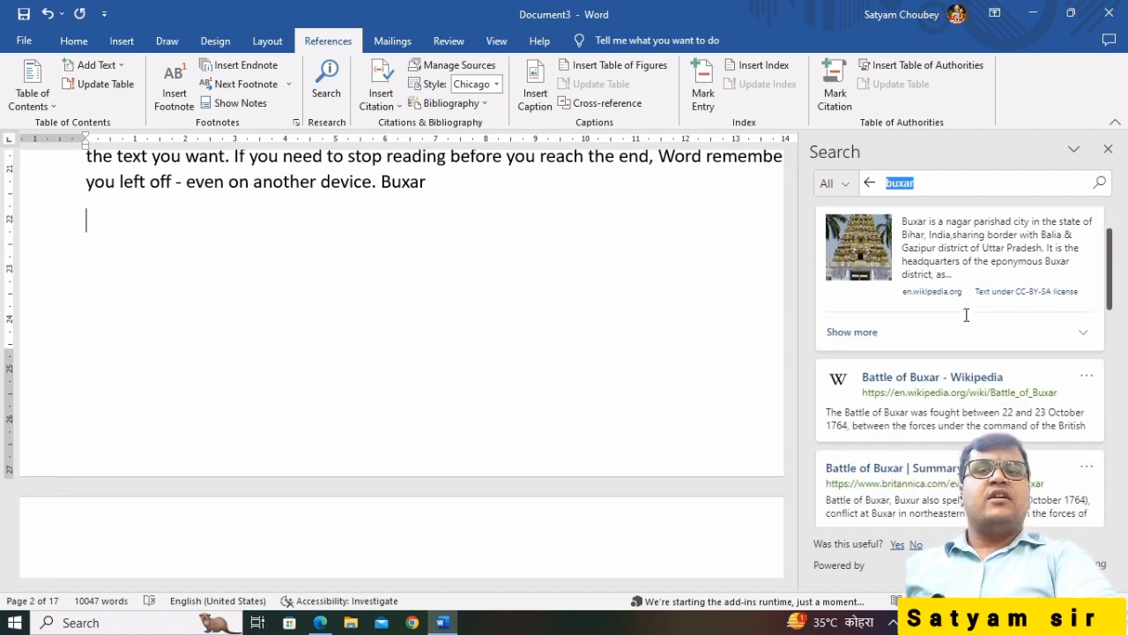
scroll(964, 322, down, 3)
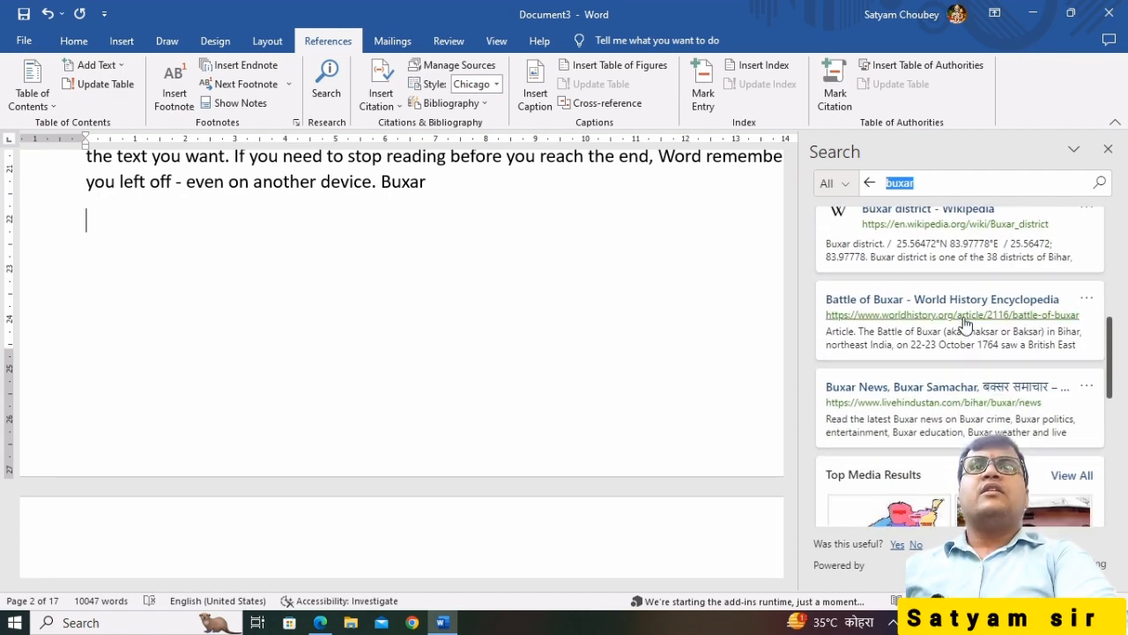
scroll(966, 326, down, 5)
scroll(964, 318, down, 5)
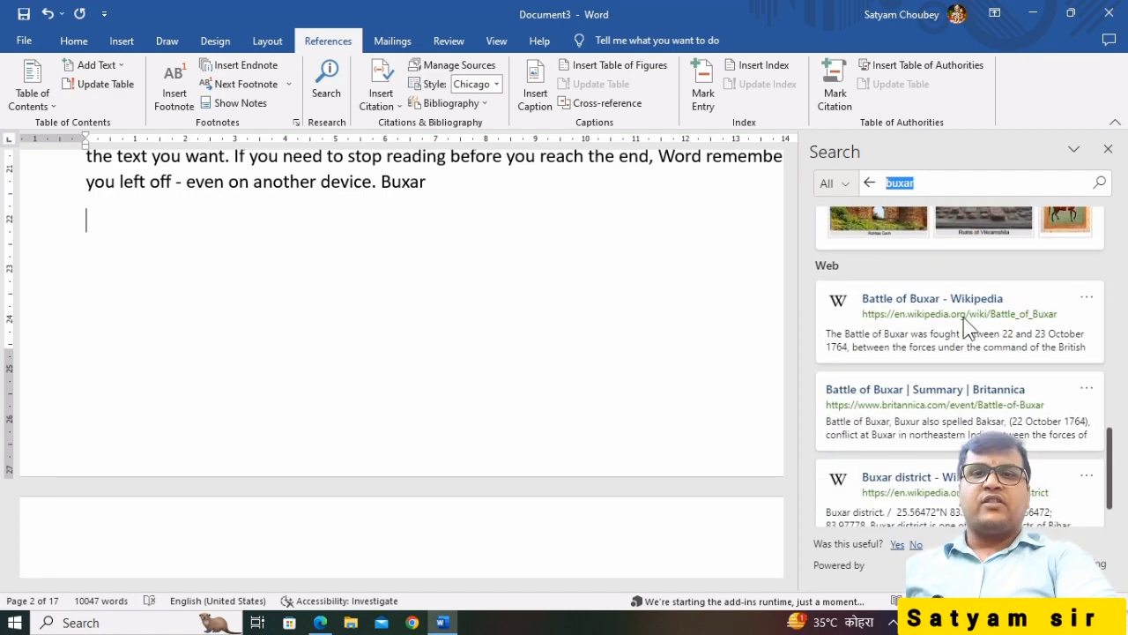
scroll(964, 318, up, 8)
scroll(963, 318, up, 10)
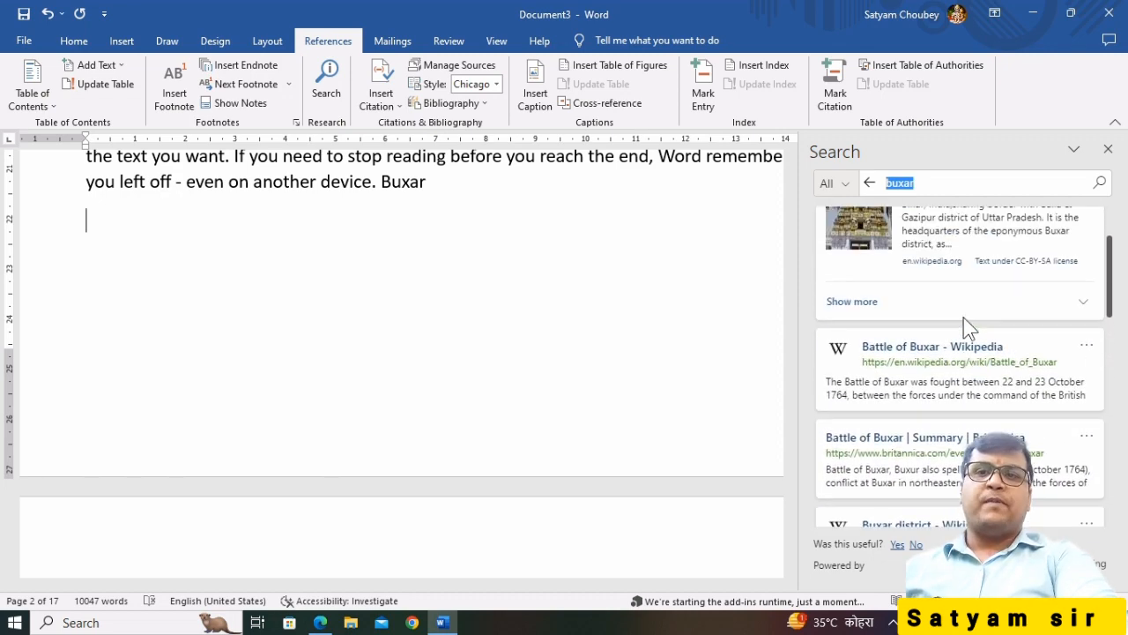
Open the Buxar Wikipedia article in the search results and insert its introductory paragraph into the document
click(922, 266)
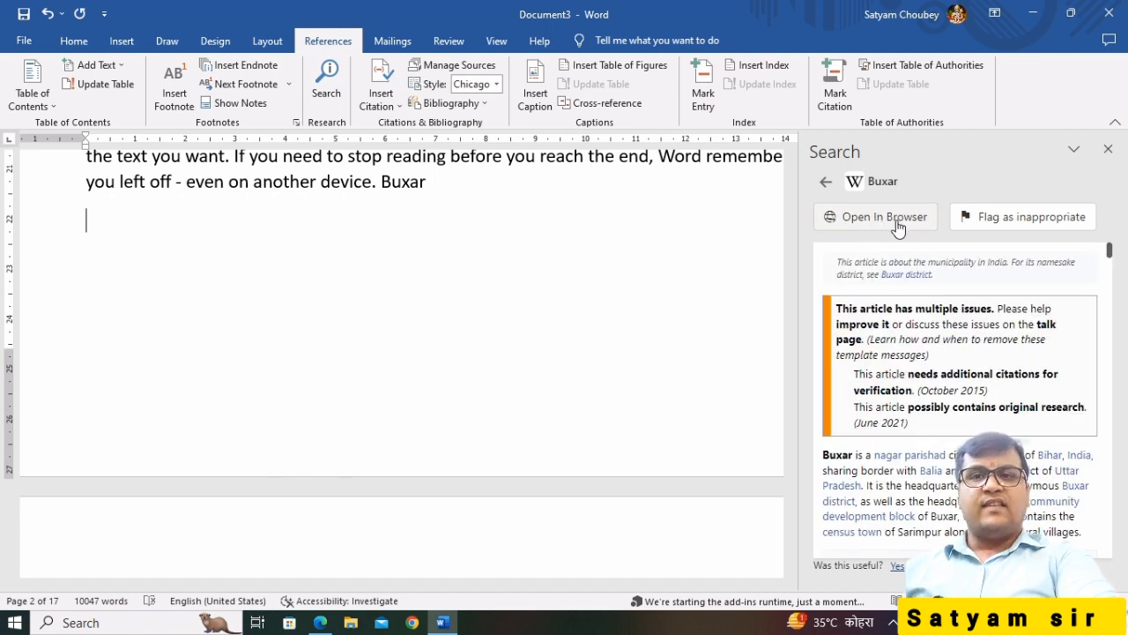
scroll(890, 415, down, 3)
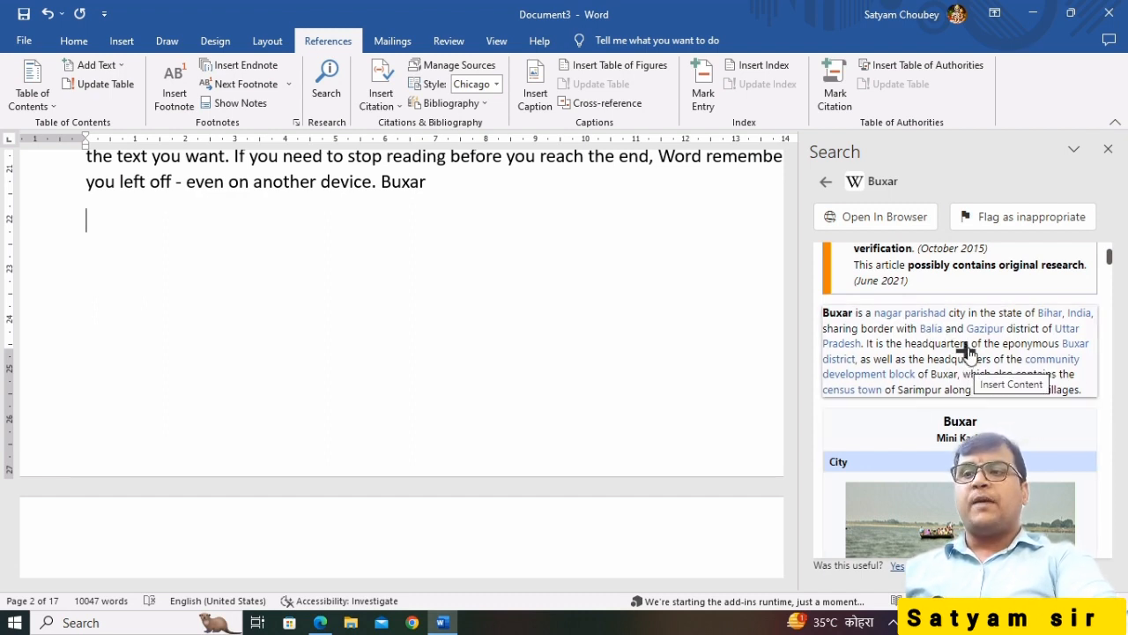
click(968, 351)
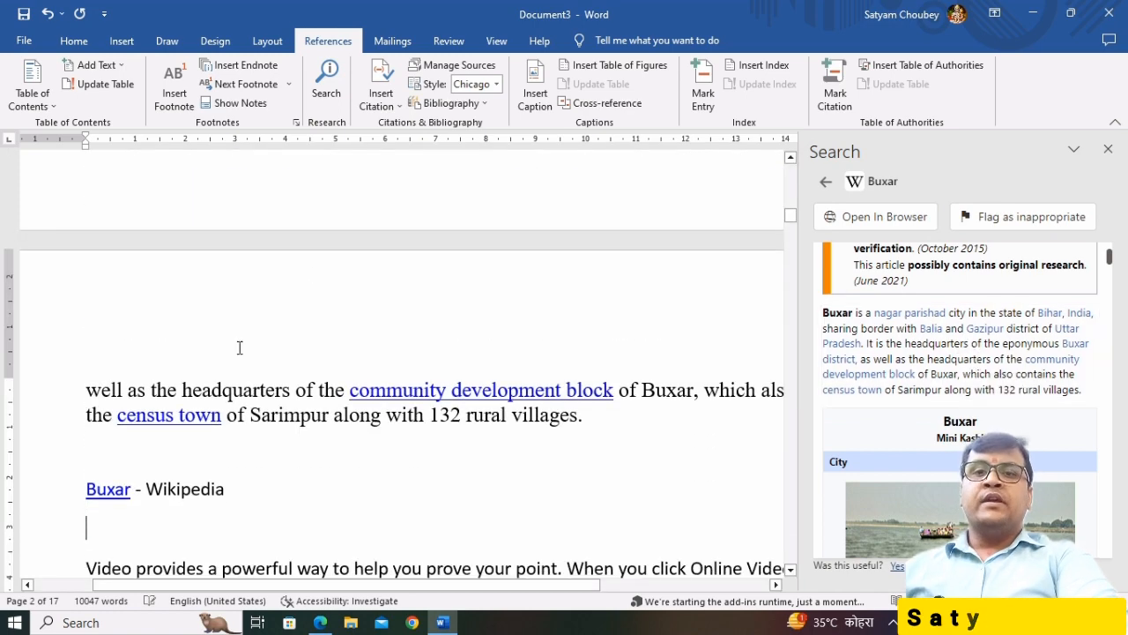
Insert the article's Ganges river boat photo below the inserted Buxar paragraph
scroll(679, 390, down, 3)
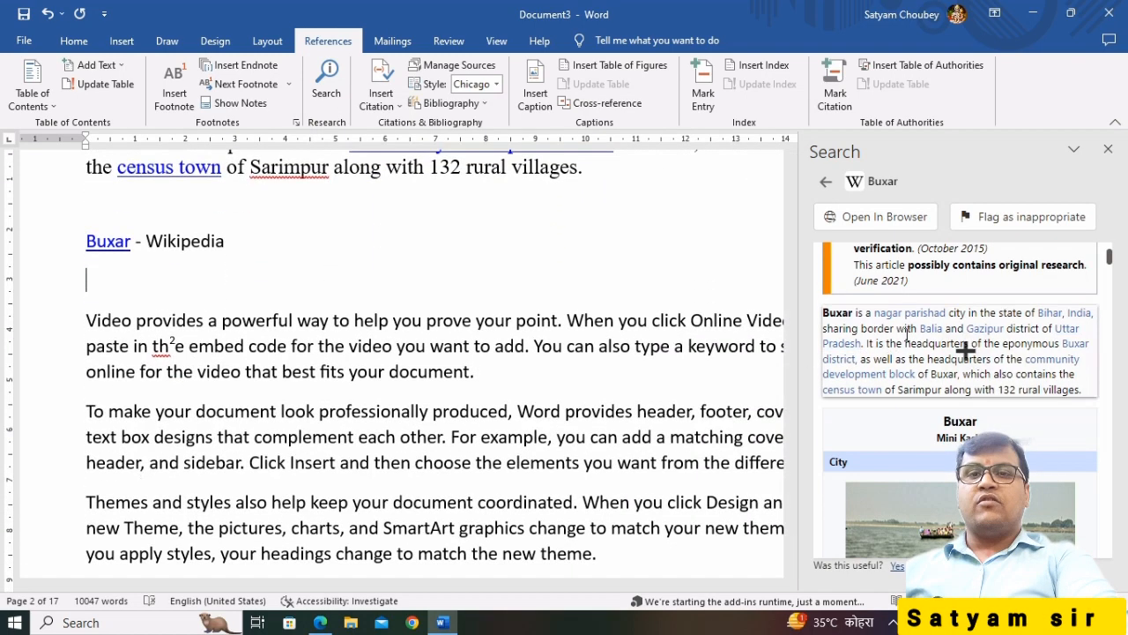
scroll(933, 345, down, 4)
scroll(932, 345, up, 1)
mouse_move(971, 272)
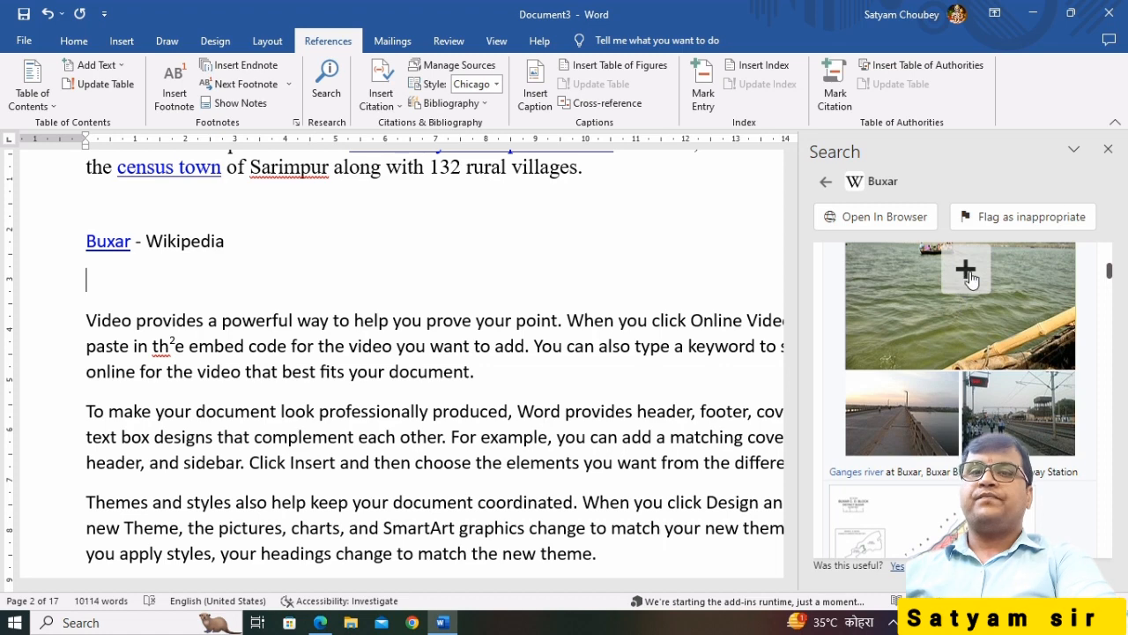
click(966, 270)
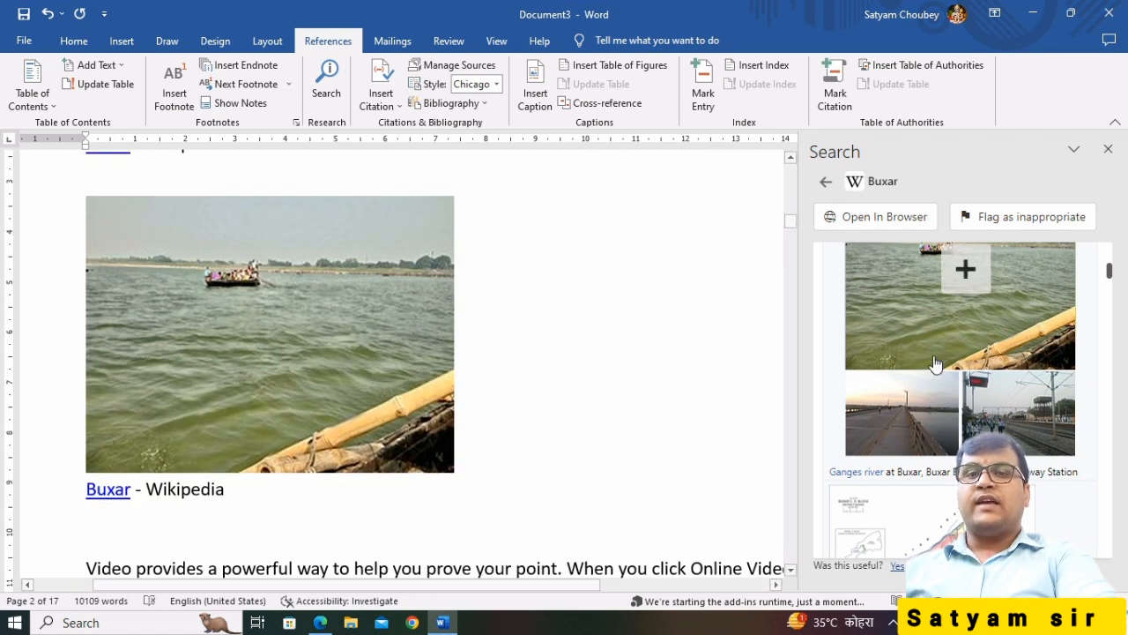
Insert the article's Buxar block map section and the Bihar location map into the document, and close the research results
scroll(921, 405, down, 2)
scroll(925, 414, down, 3)
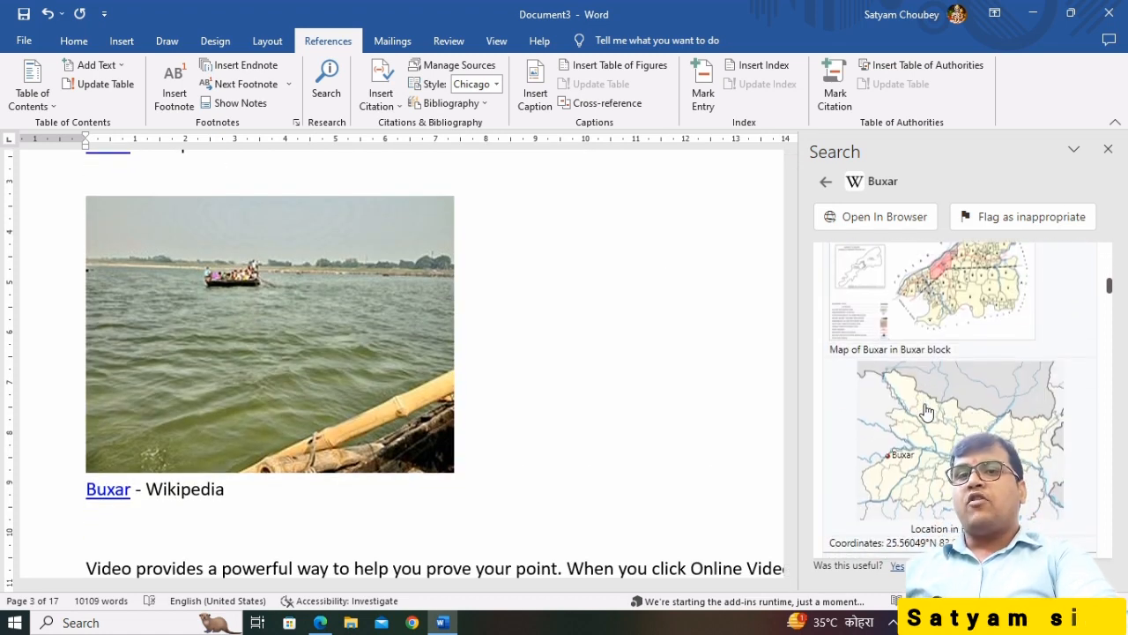
click(966, 271)
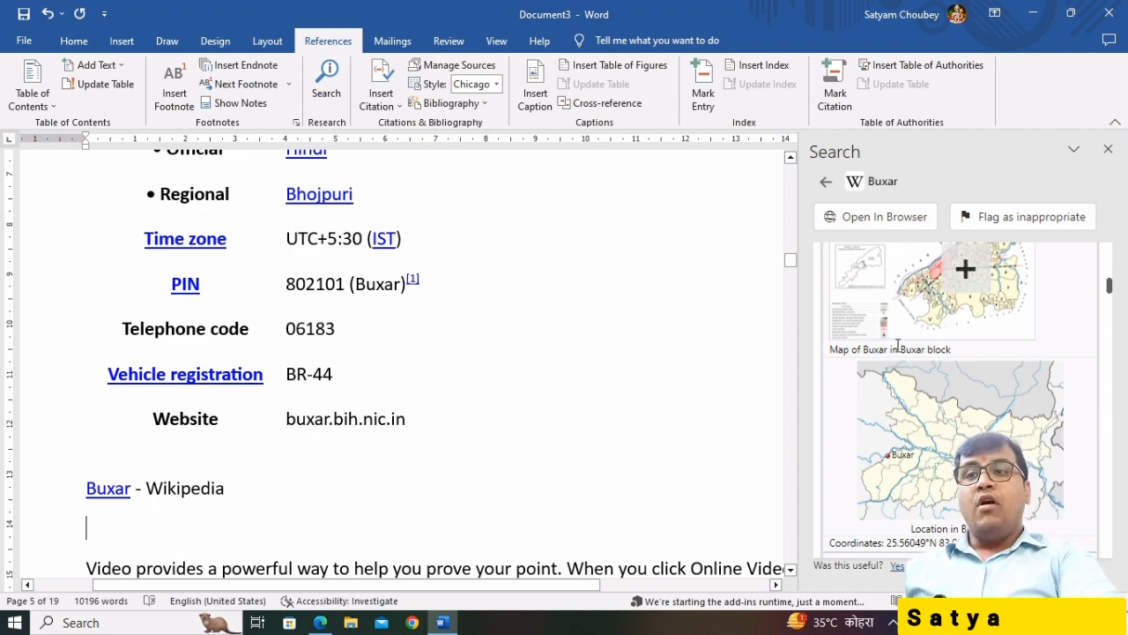
scroll(897, 345, down, 1)
click(964, 292)
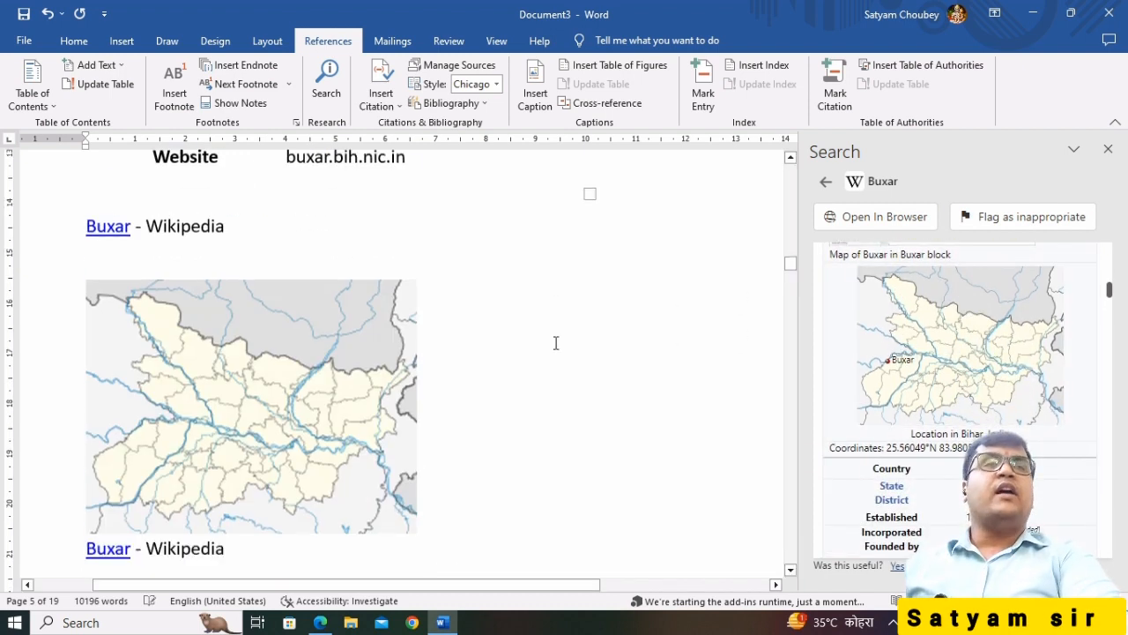
click(1108, 149)
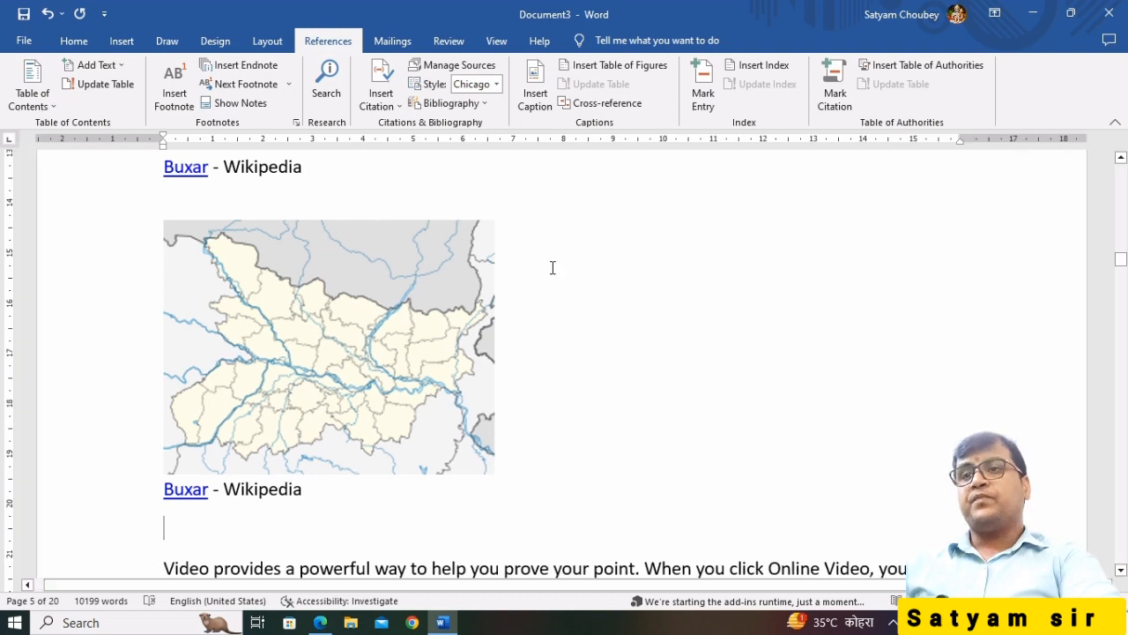
scroll(553, 267, up, 15)
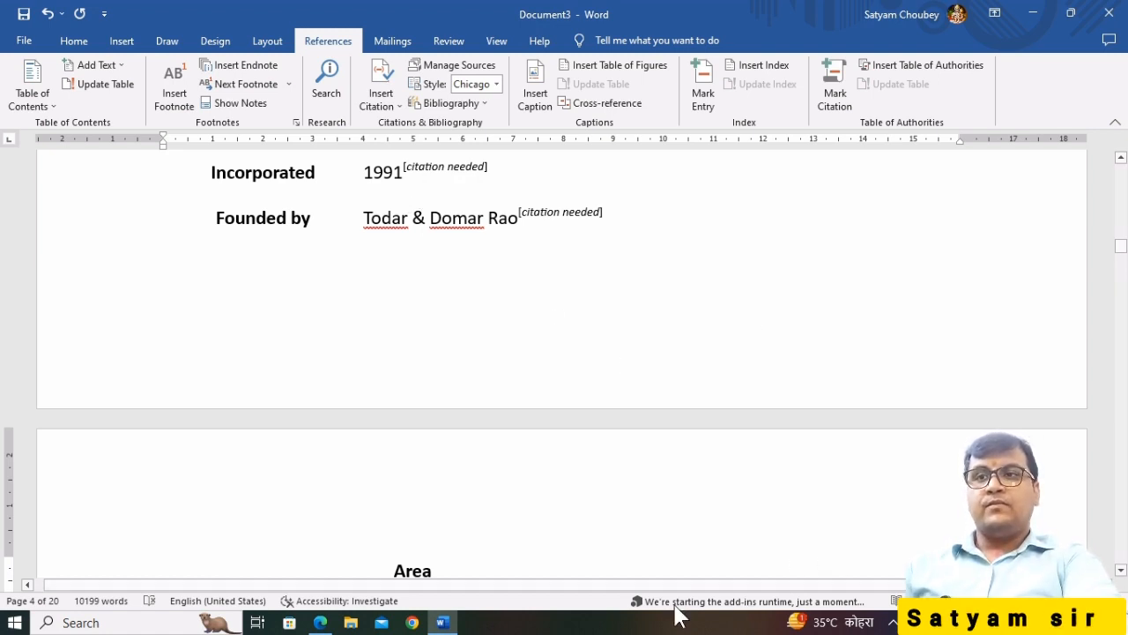
click(1031, 14)
right_click(368, 222)
click(445, 267)
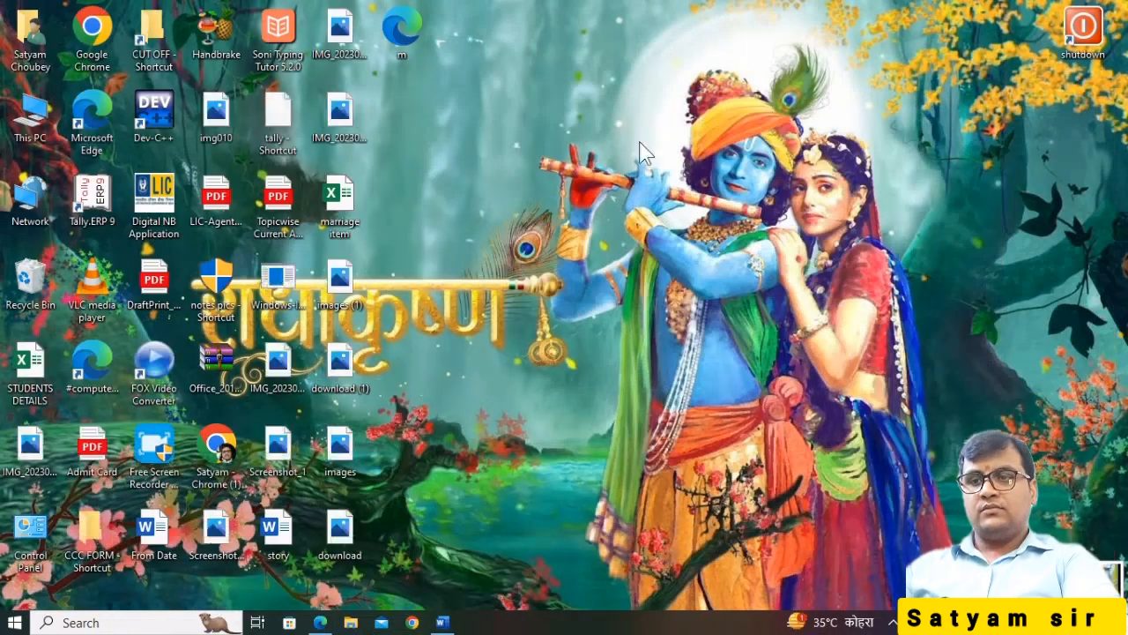
right_click(670, 110)
click(692, 160)
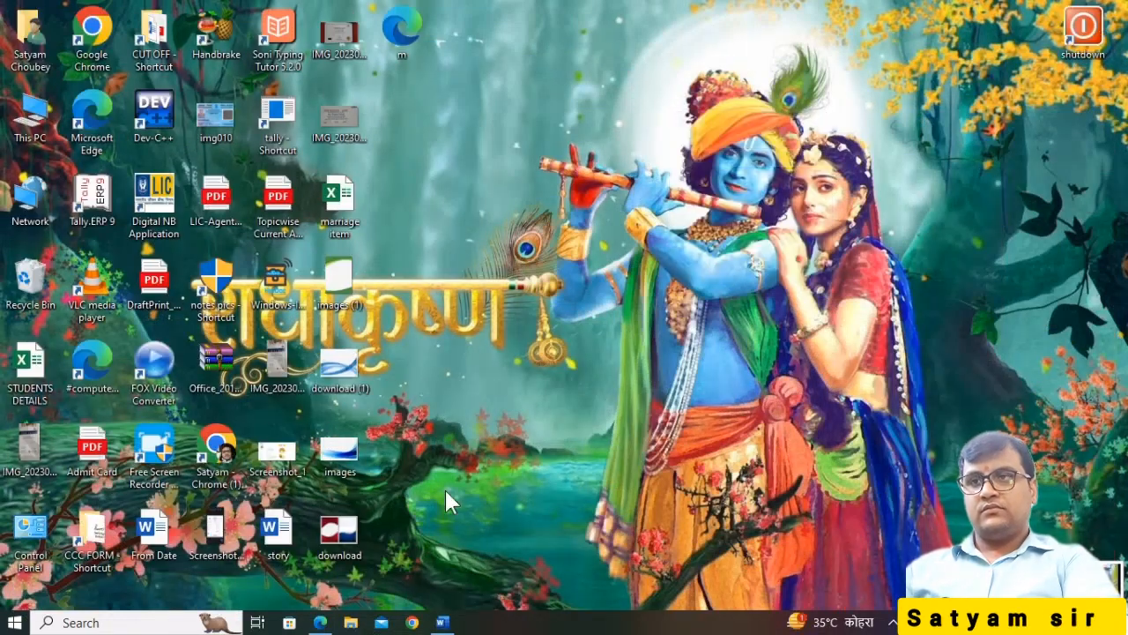
click(443, 623)
click(379, 252)
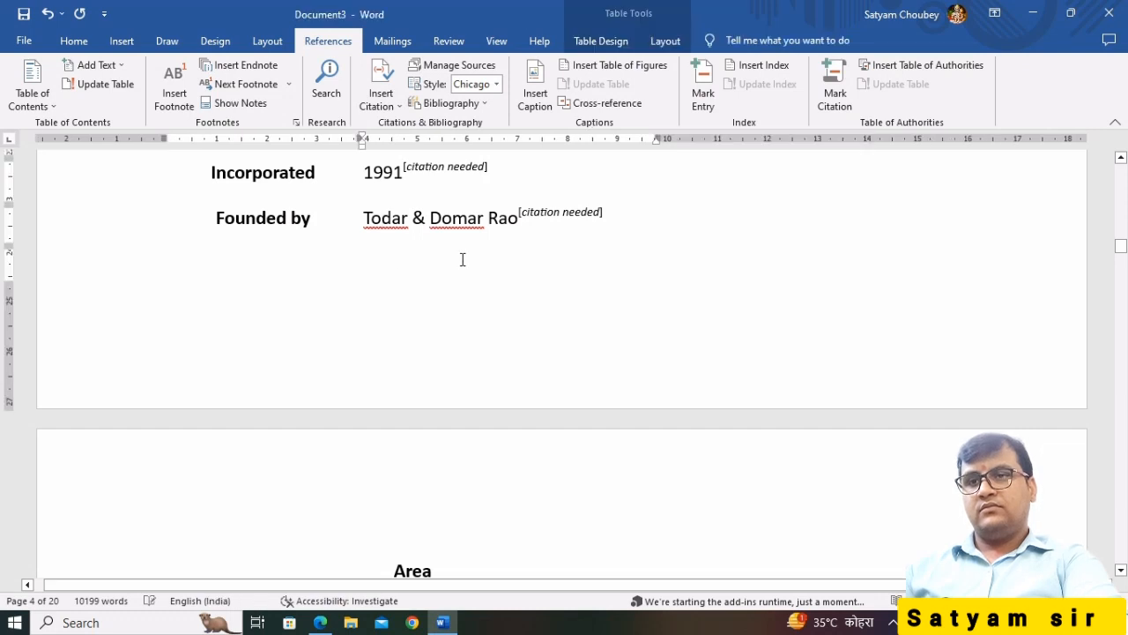
Close the sample document without saving it and create a new blank document
key(alt+F4)
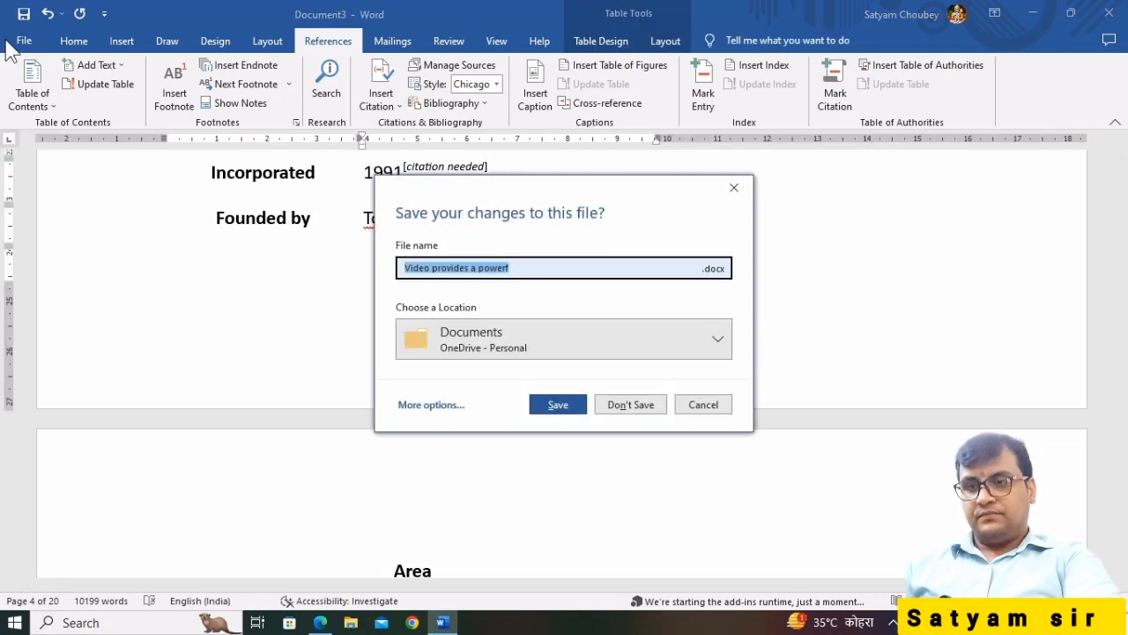
click(637, 410)
key(ctrl+n)
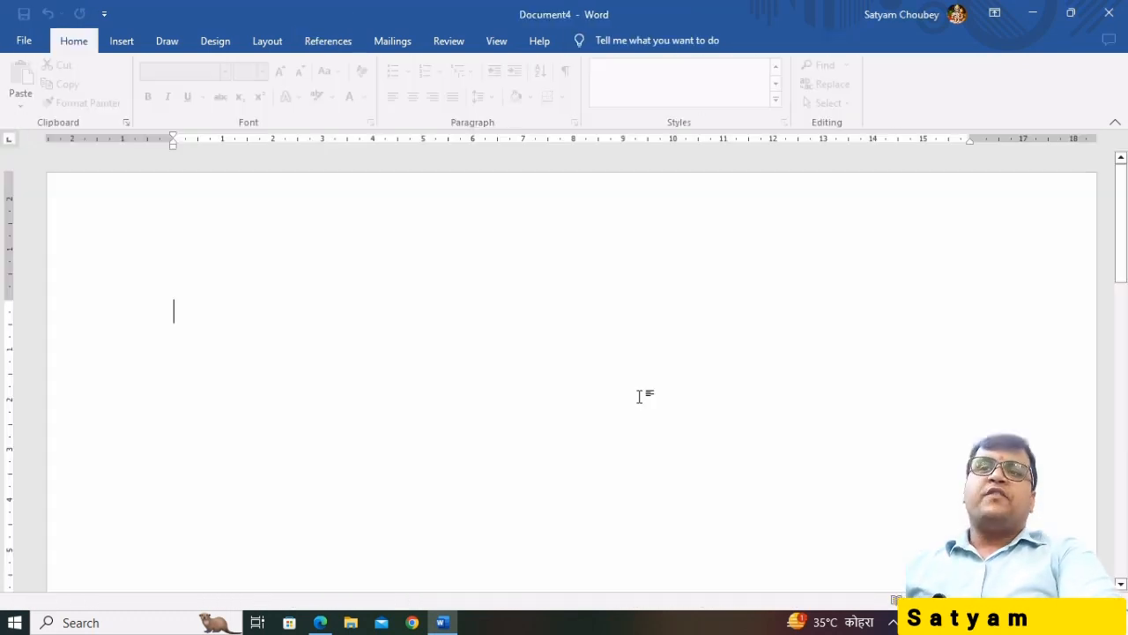
Start adding a new citation source in the blank document
click(328, 42)
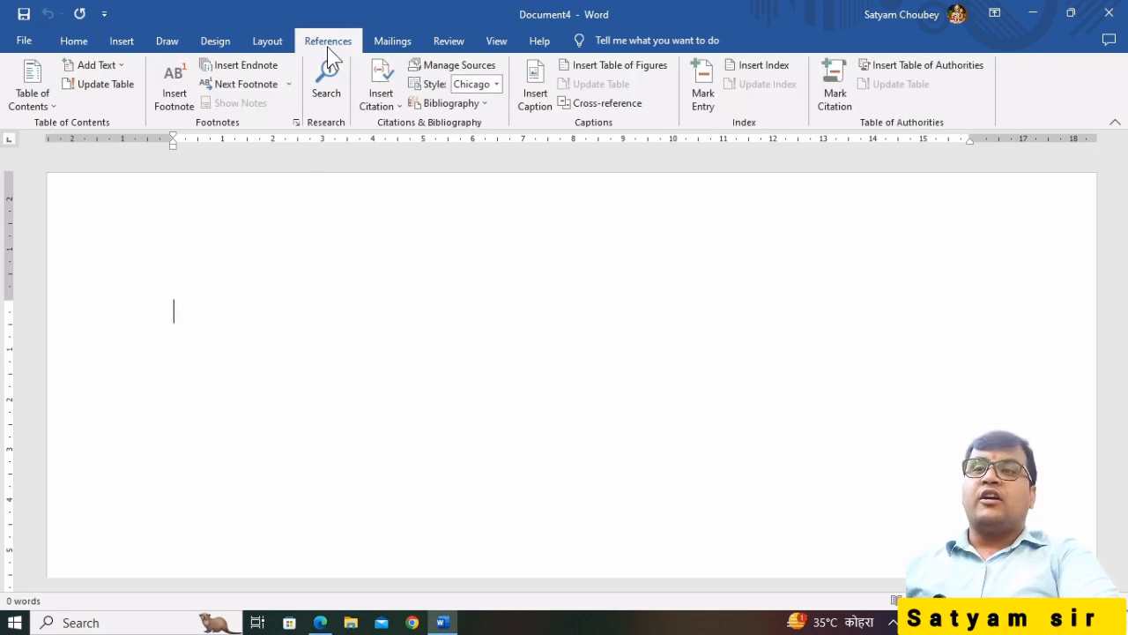
click(385, 108)
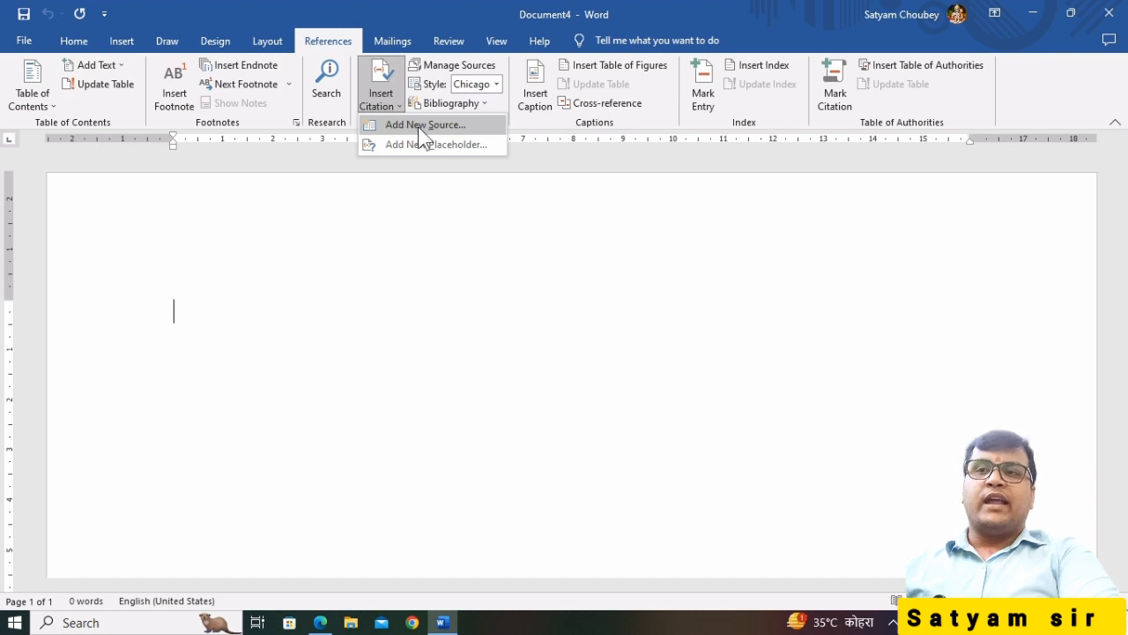
click(420, 127)
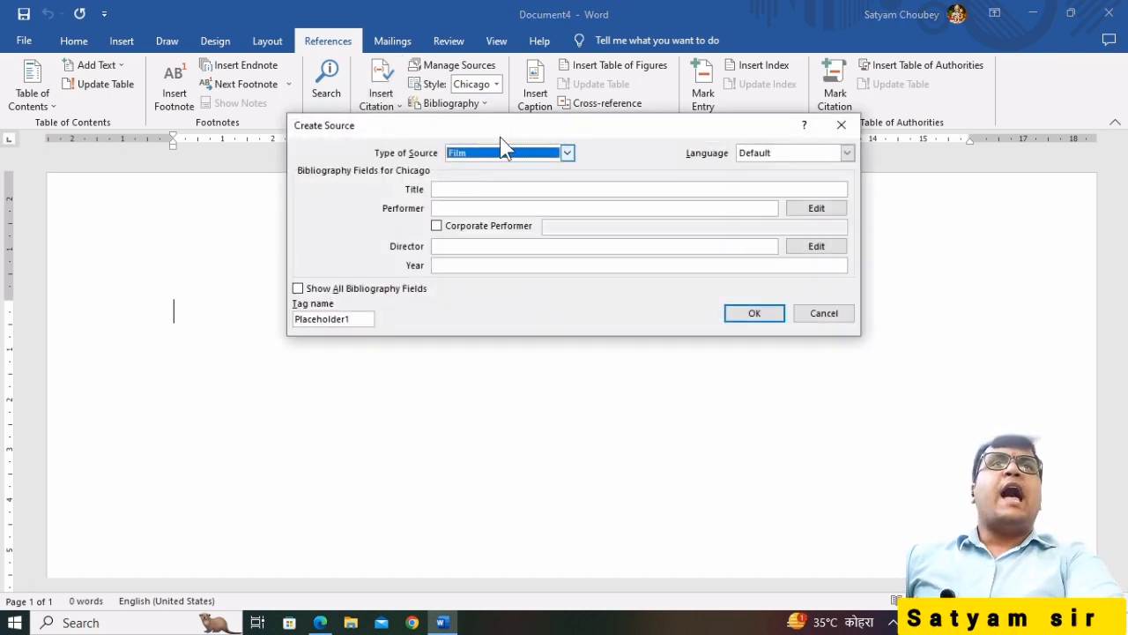
drag(500, 137, 540, 159)
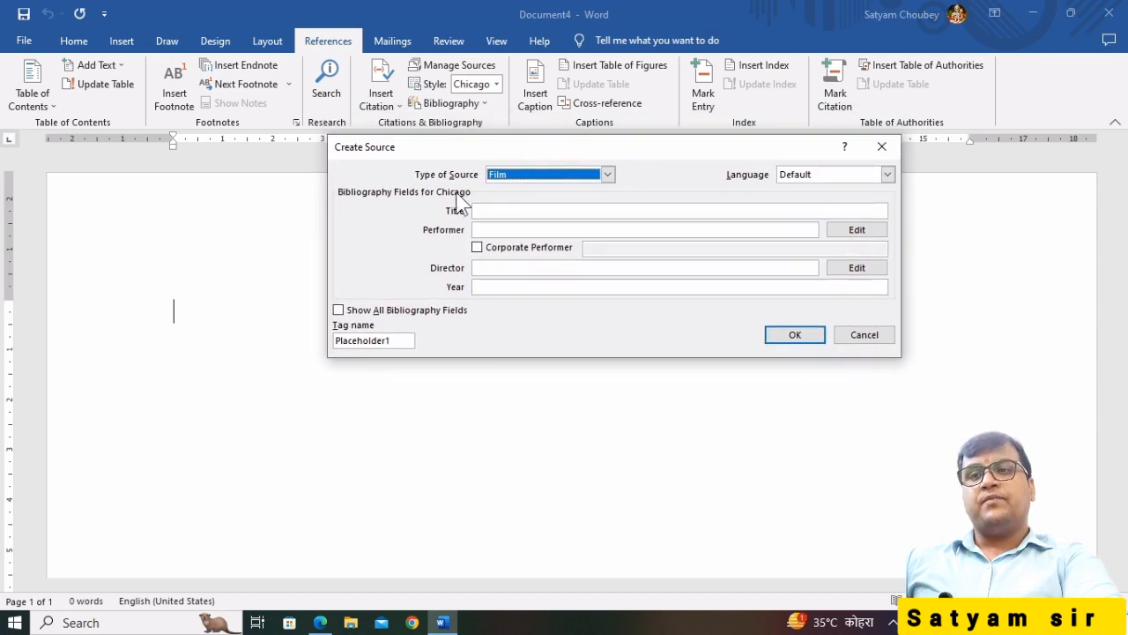
Look through the available source types, switch the type to Performance and return it to Film
click(515, 176)
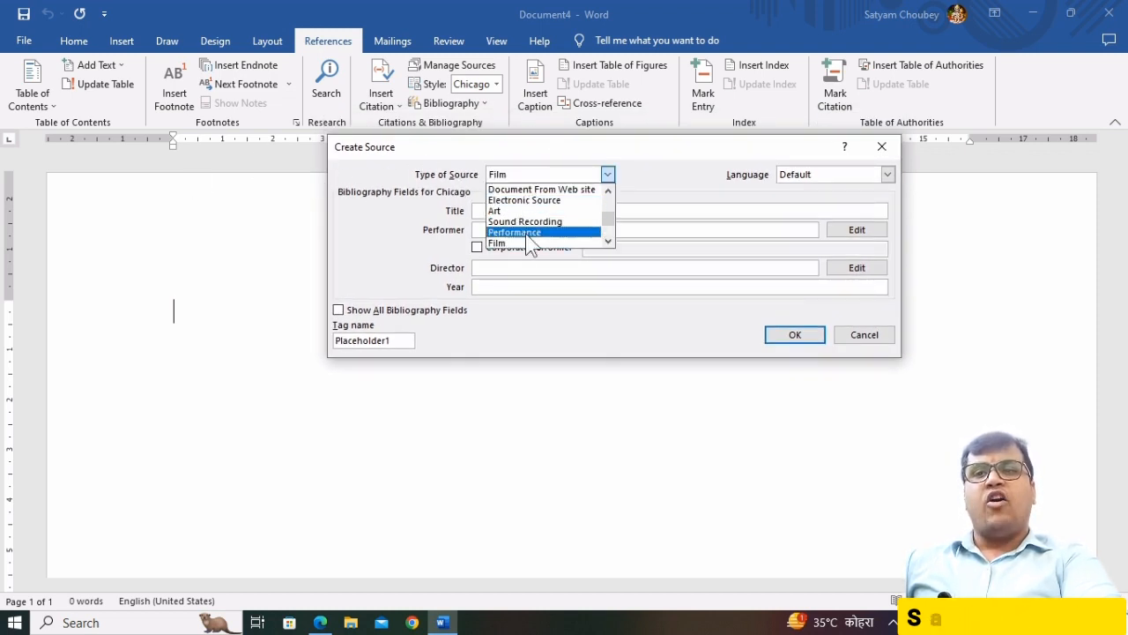
scroll(575, 234, up, 3)
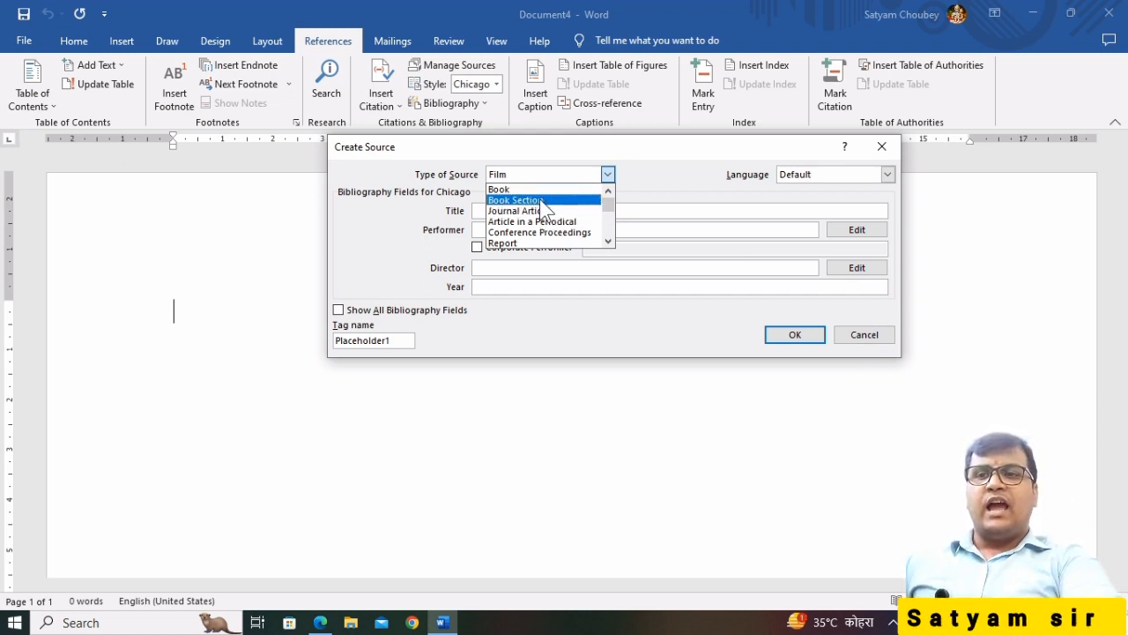
scroll(528, 220, down, 3)
scroll(536, 224, down, 7)
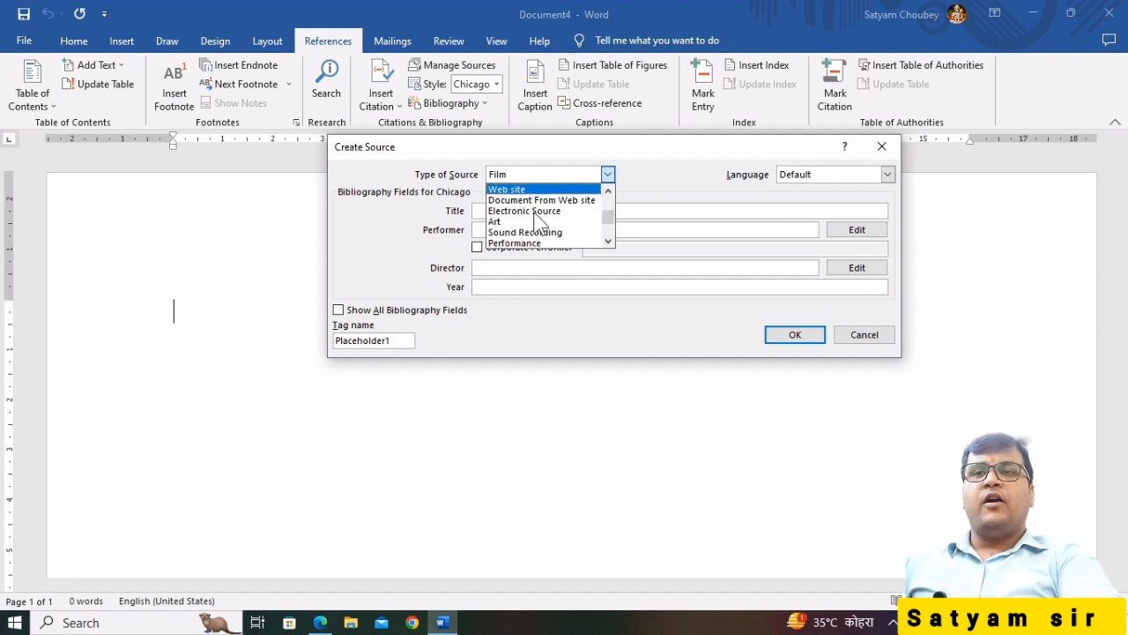
click(513, 202)
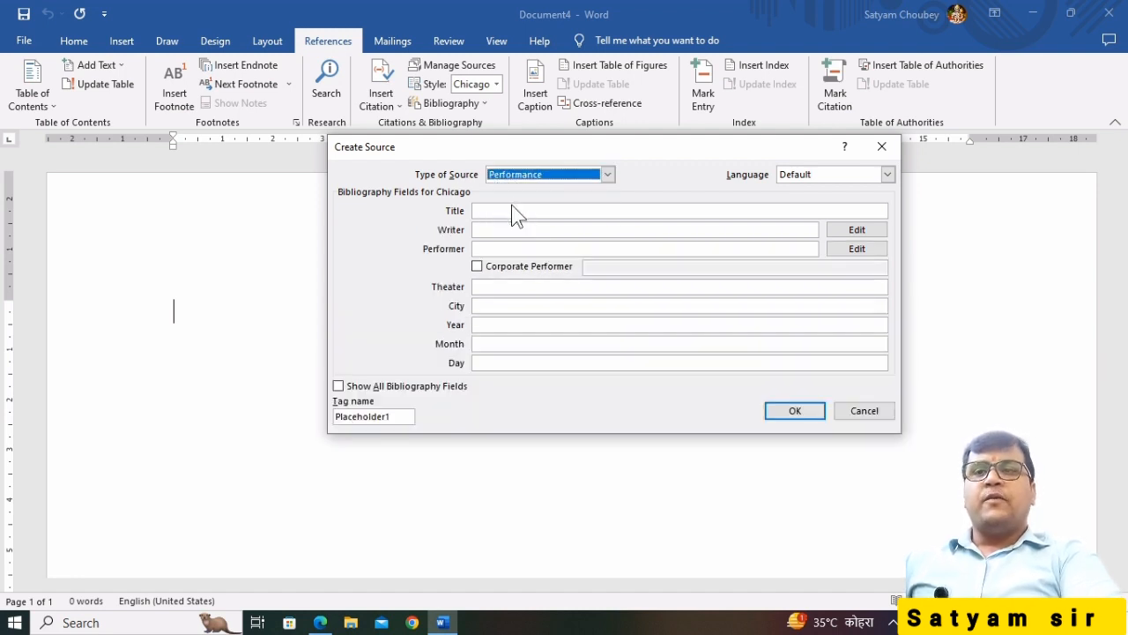
click(528, 175)
click(515, 208)
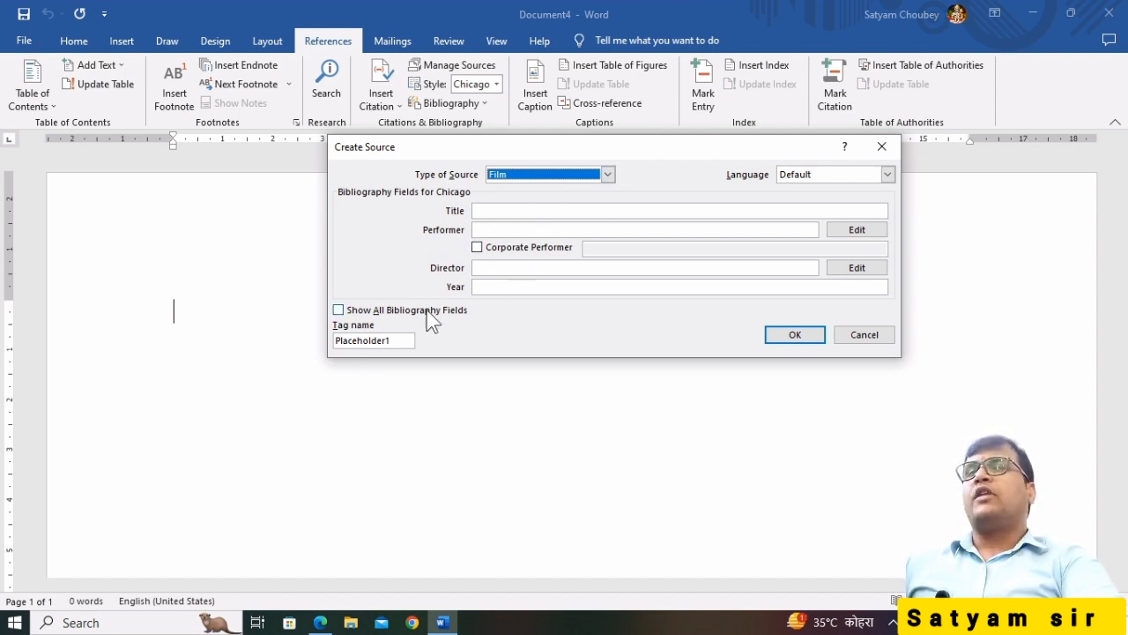
Show all bibliography fields for the film source and enter the title "SAB CHALAK HAI"
click(338, 311)
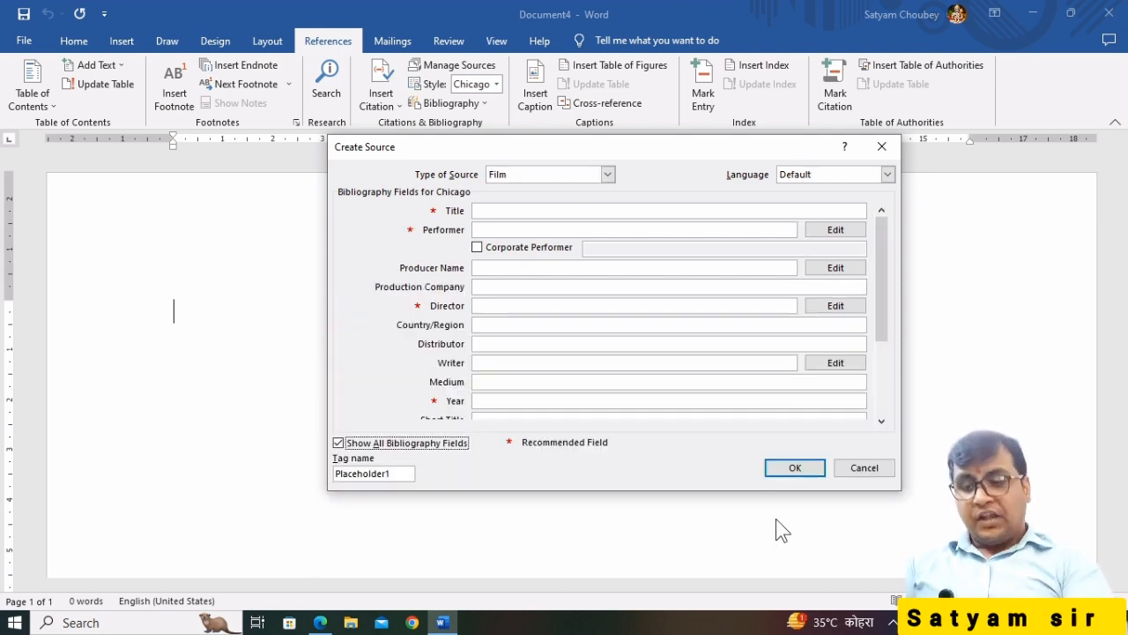
click(493, 212)
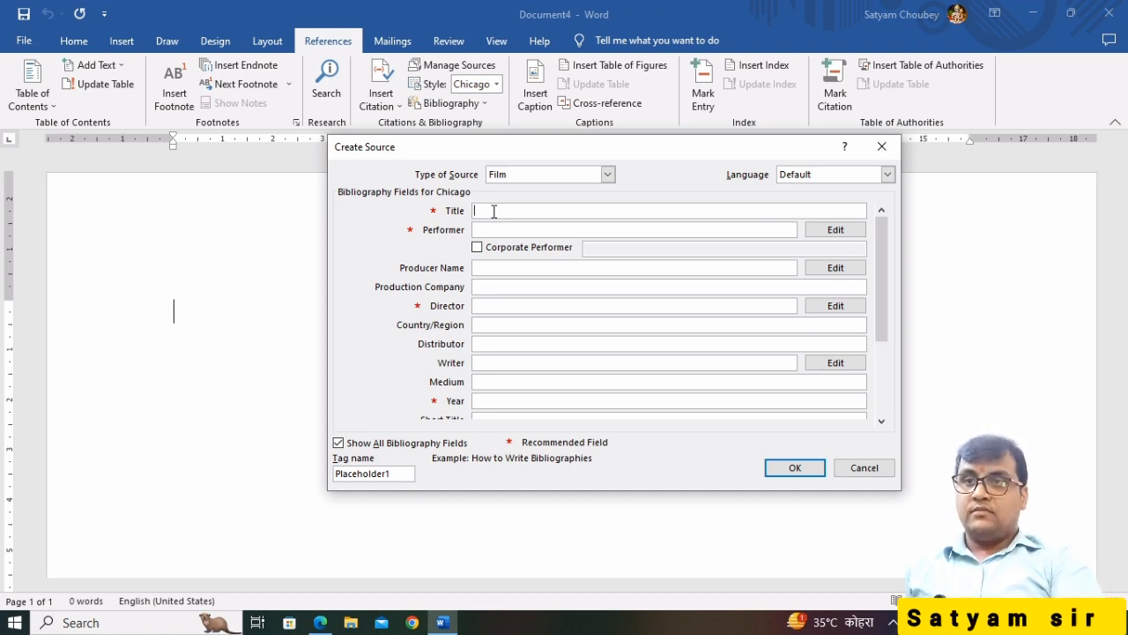
text(SAB)
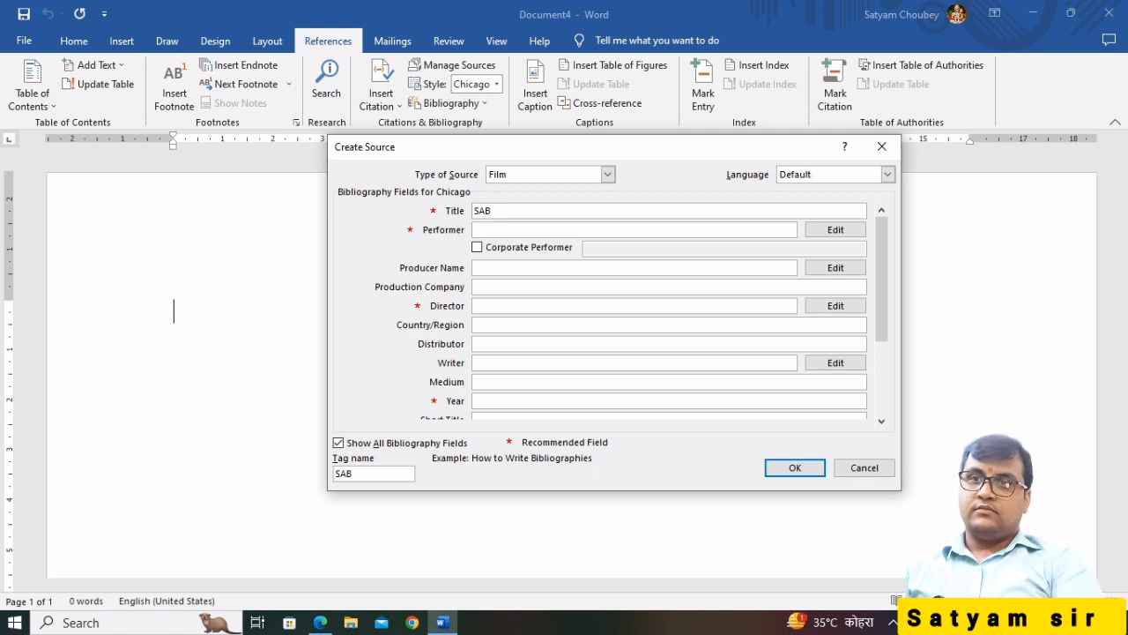
text(CHAL)
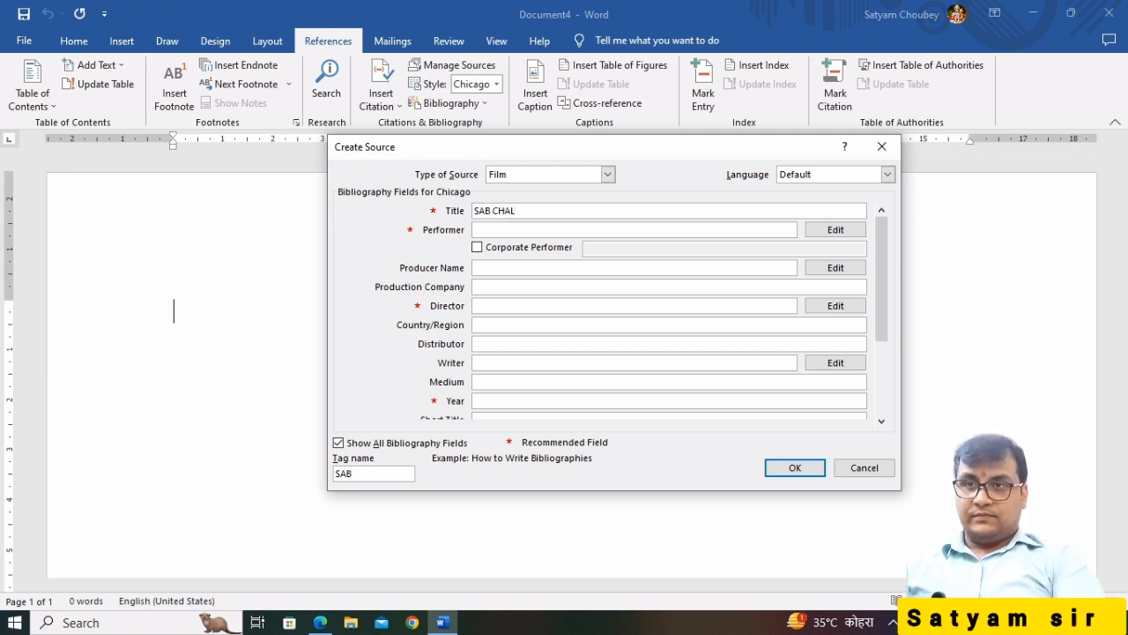
text(AK HAI)
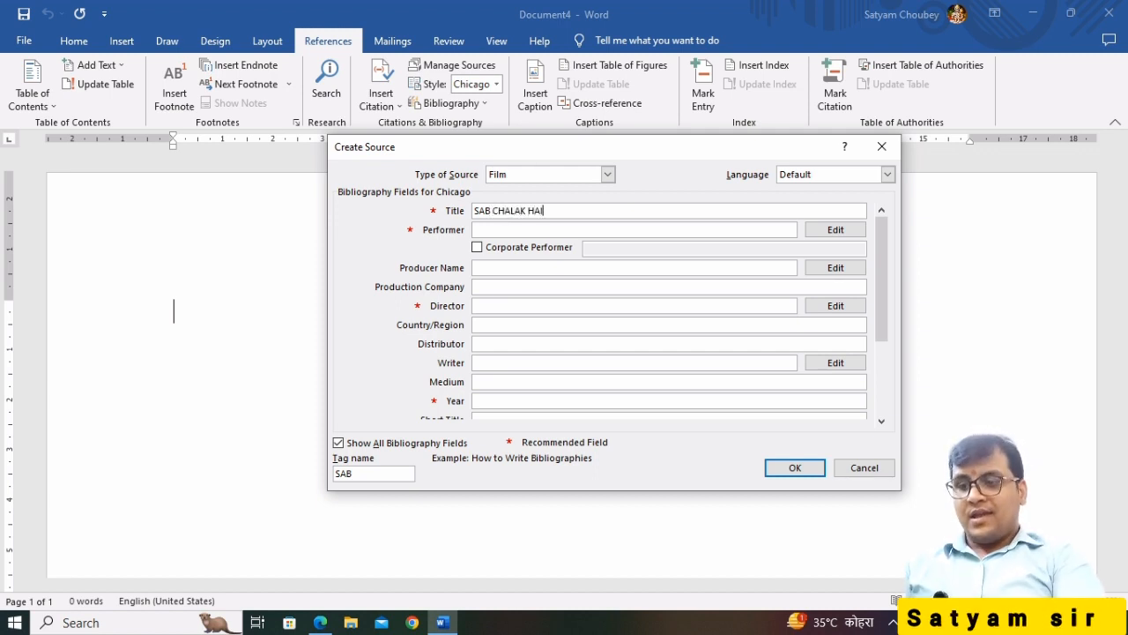
Enter the performer's name and the producer's name for the film source
click(475, 230)
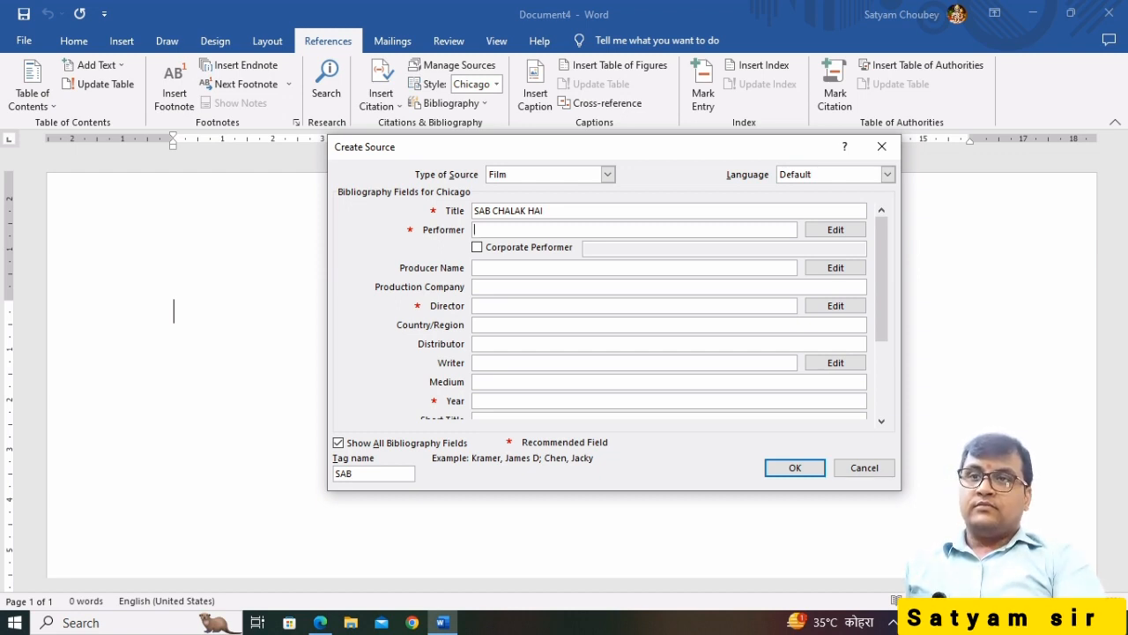
text(P)
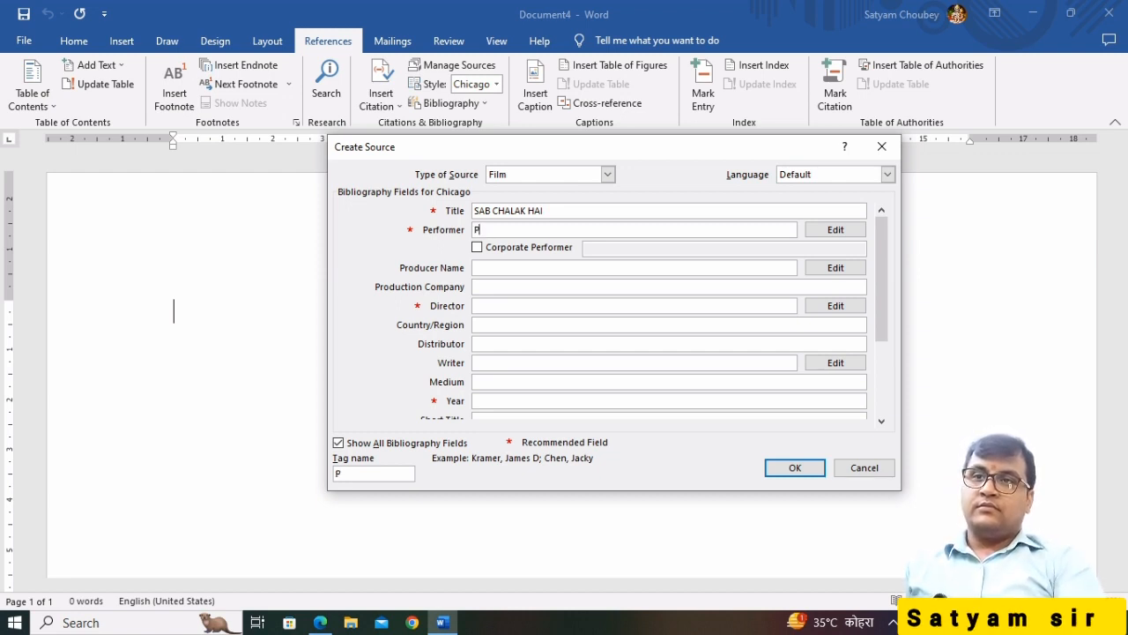
text(E)
key(BackSpace)
text(AWAN)
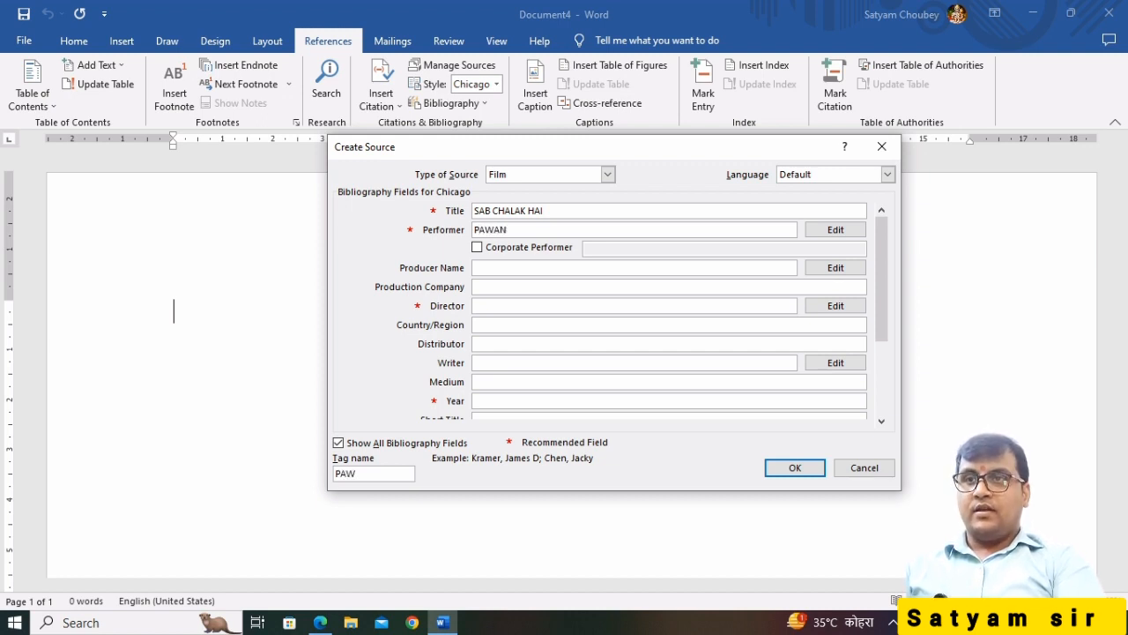
key(Tab)
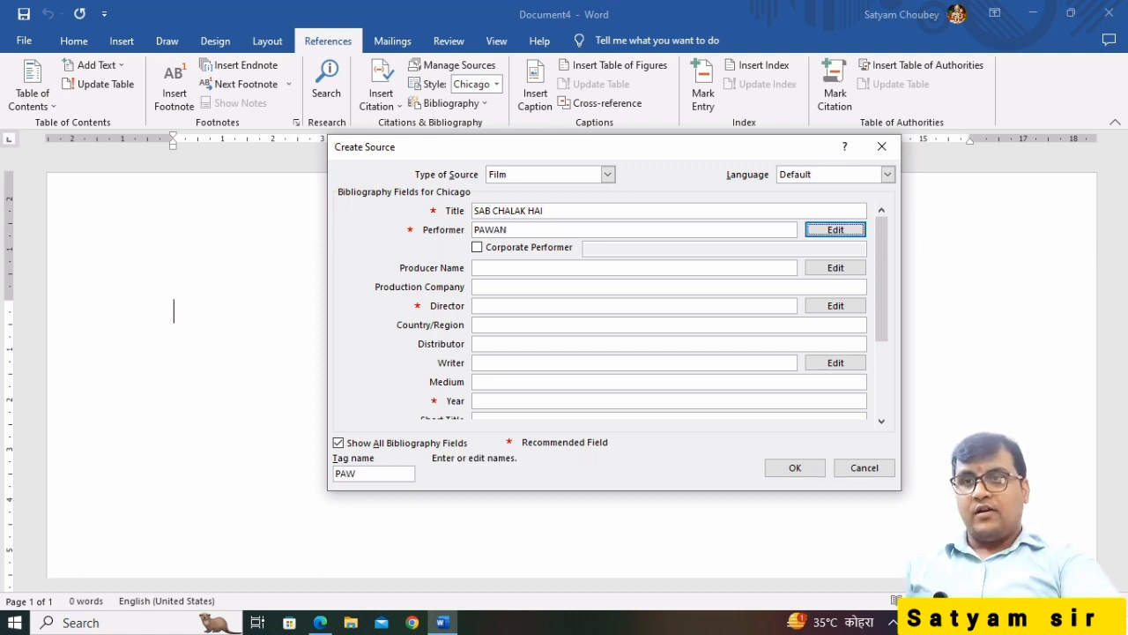
key(Tab)
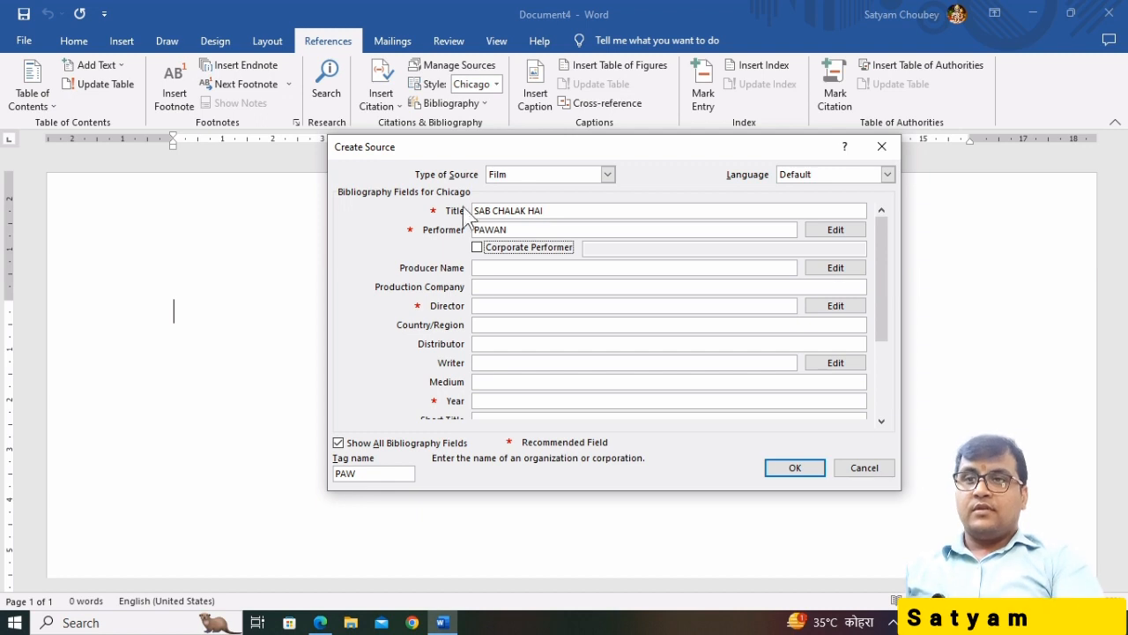
click(498, 268)
text(MANISH)
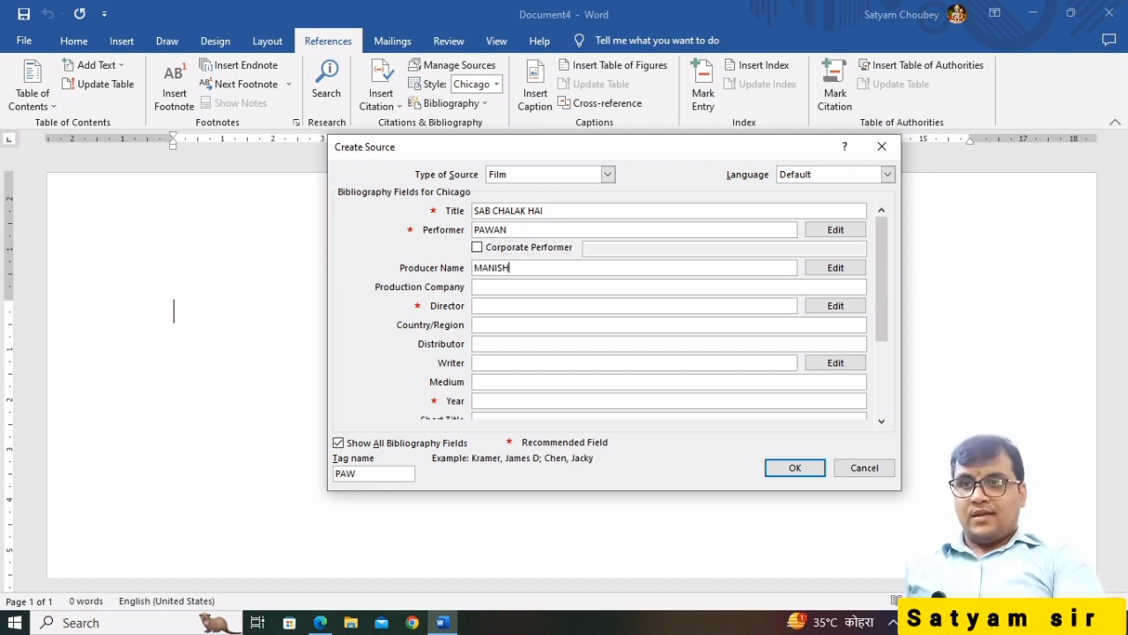
key(Tab)
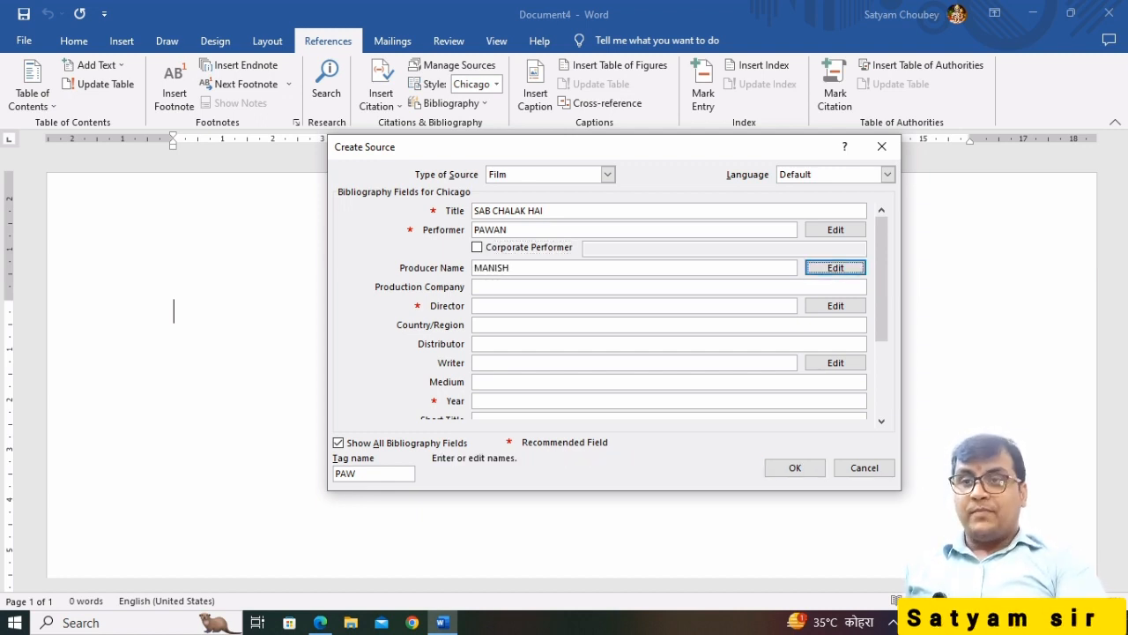
Fill in the film source's production company and the director's name
key(Tab)
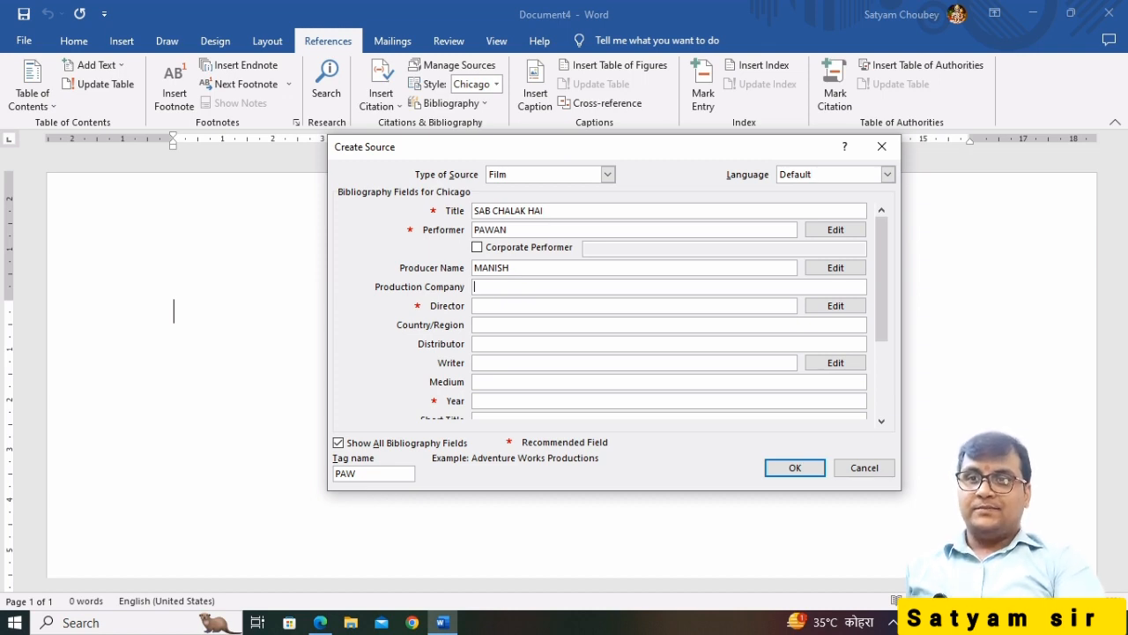
text(AL)
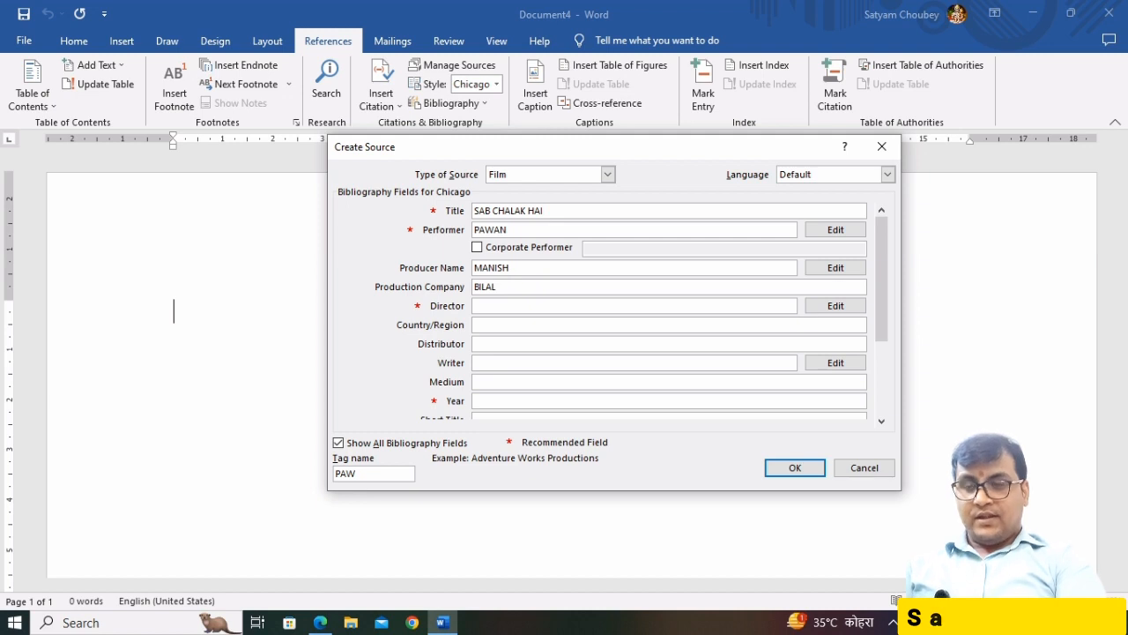
key(Tab)
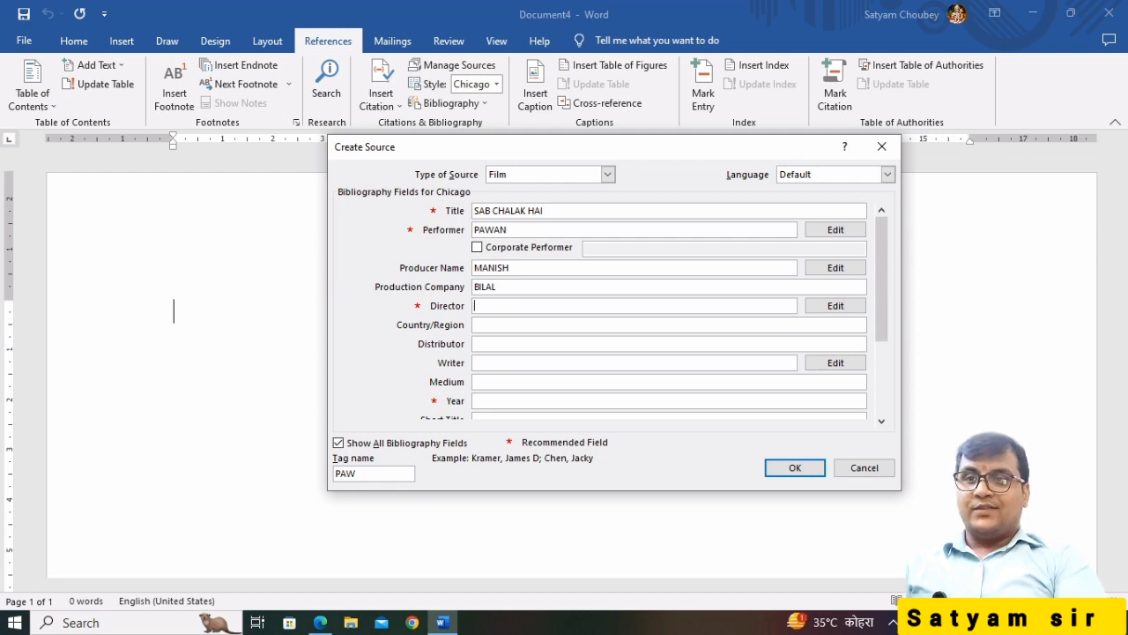
text(UTKARS)
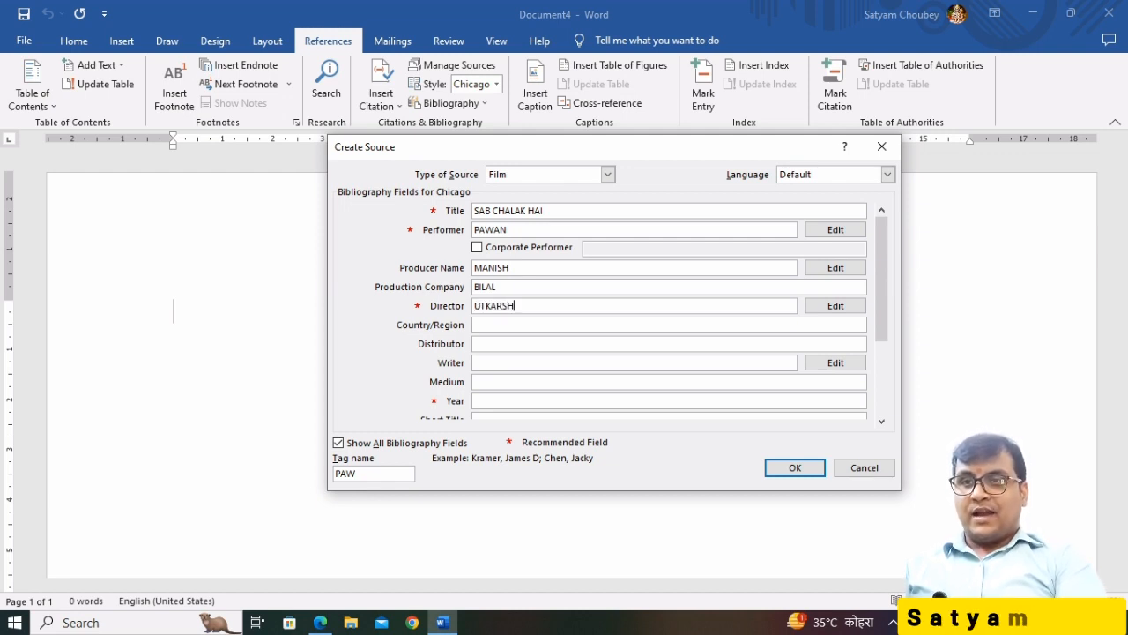
Set the film source's country/region to "PAKISTAN" and its distributor to "ADARSH LTD", after completing the director's name
text(H)
key(Tab)
key(Tab)
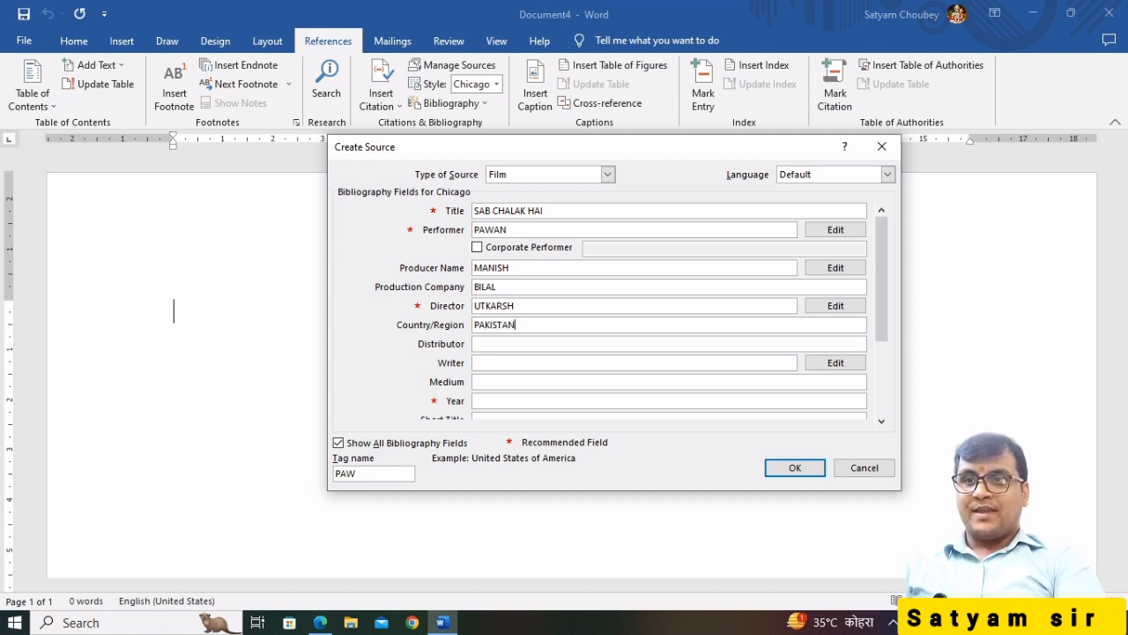
key(Tab)
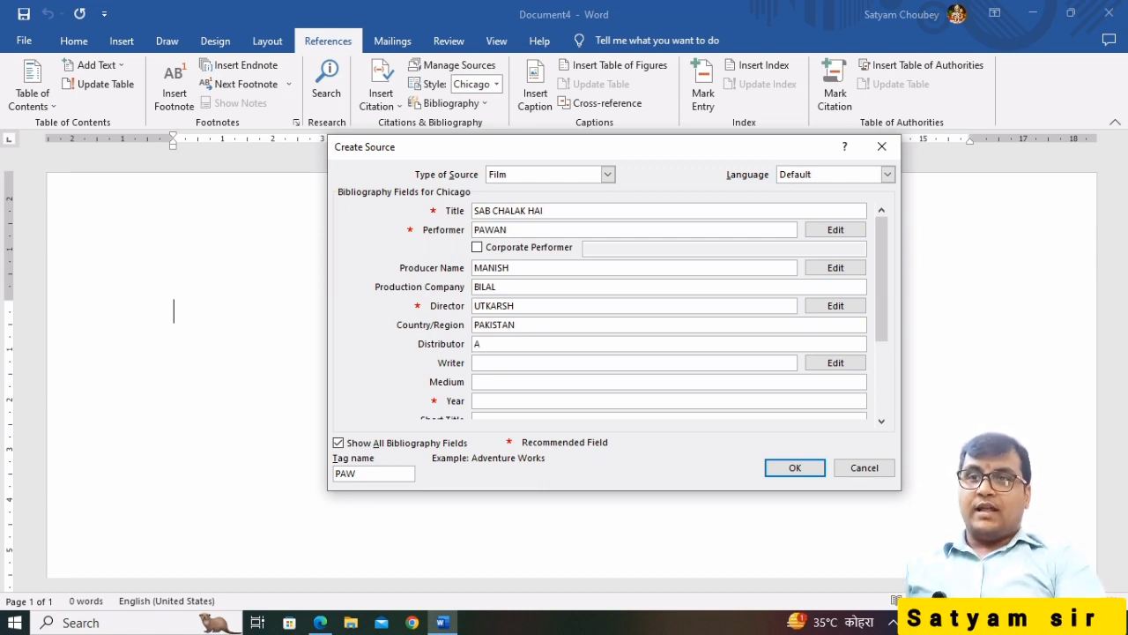
text(ADARSH L)
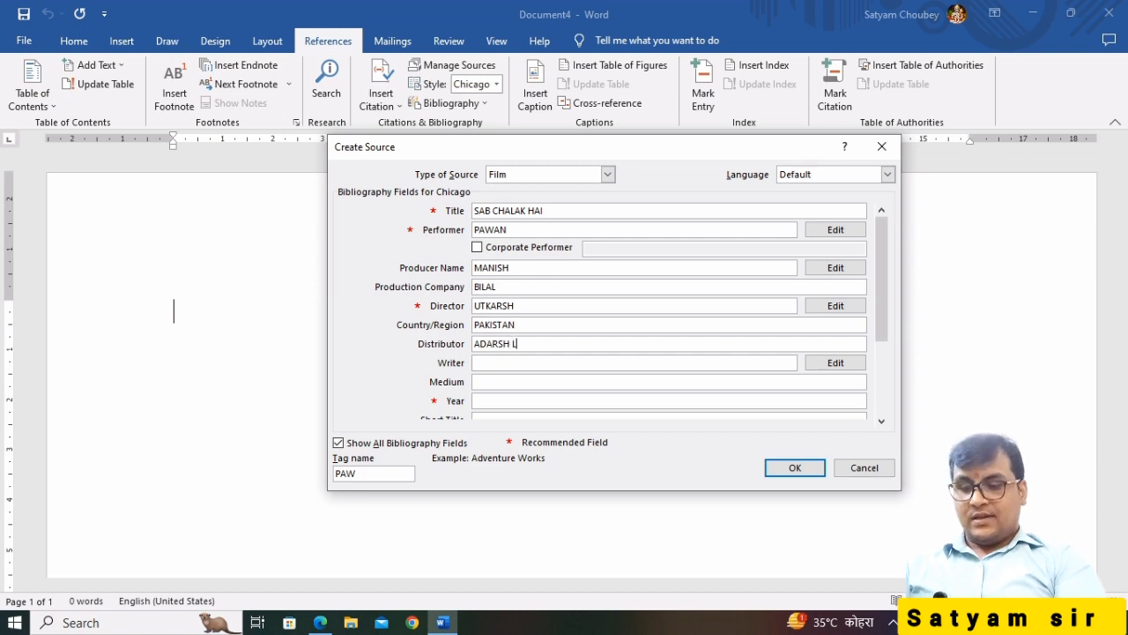
text(TD)
key(Tab)
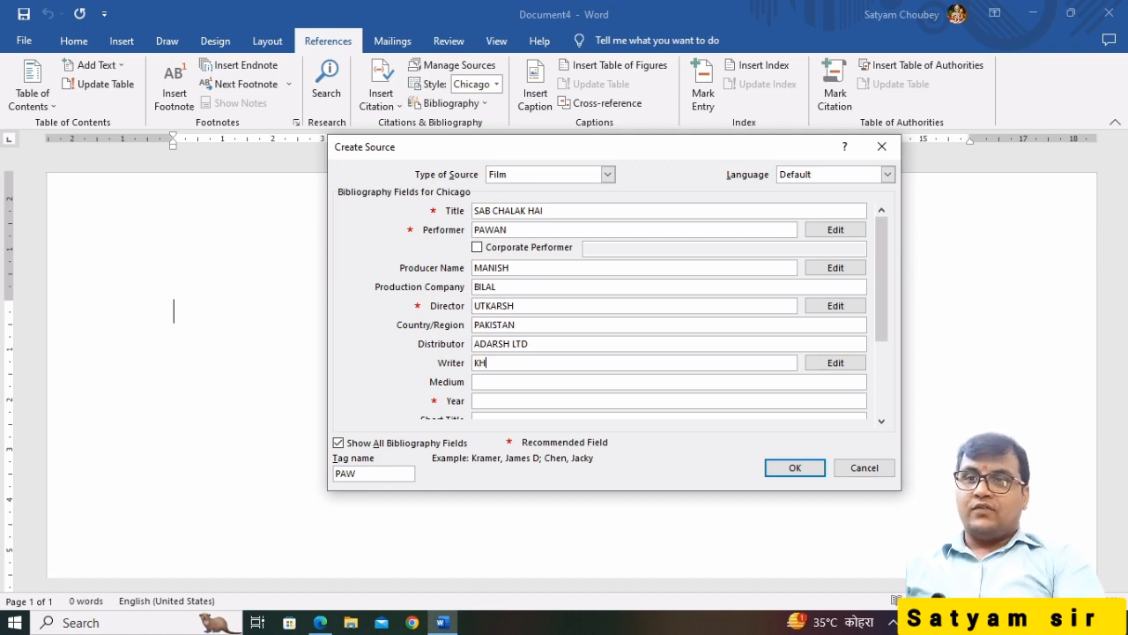
Enter the writer's name for the film source, correcting its spelling
text(KHUSBH)
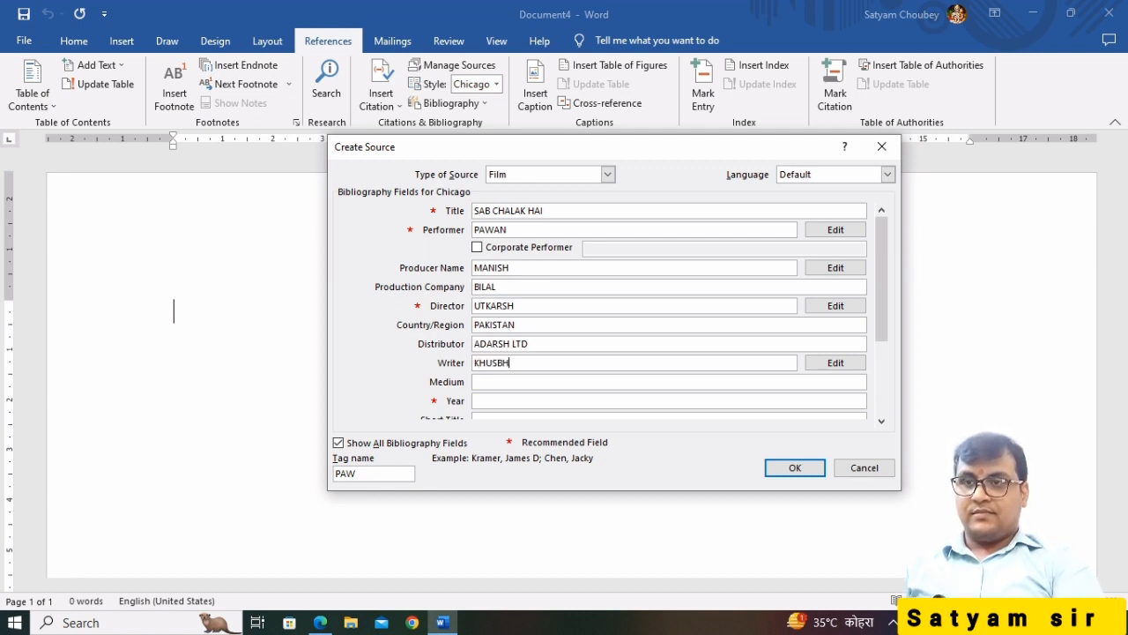
key(BackSpace)
key(BackSpace)
key(BackSpace)
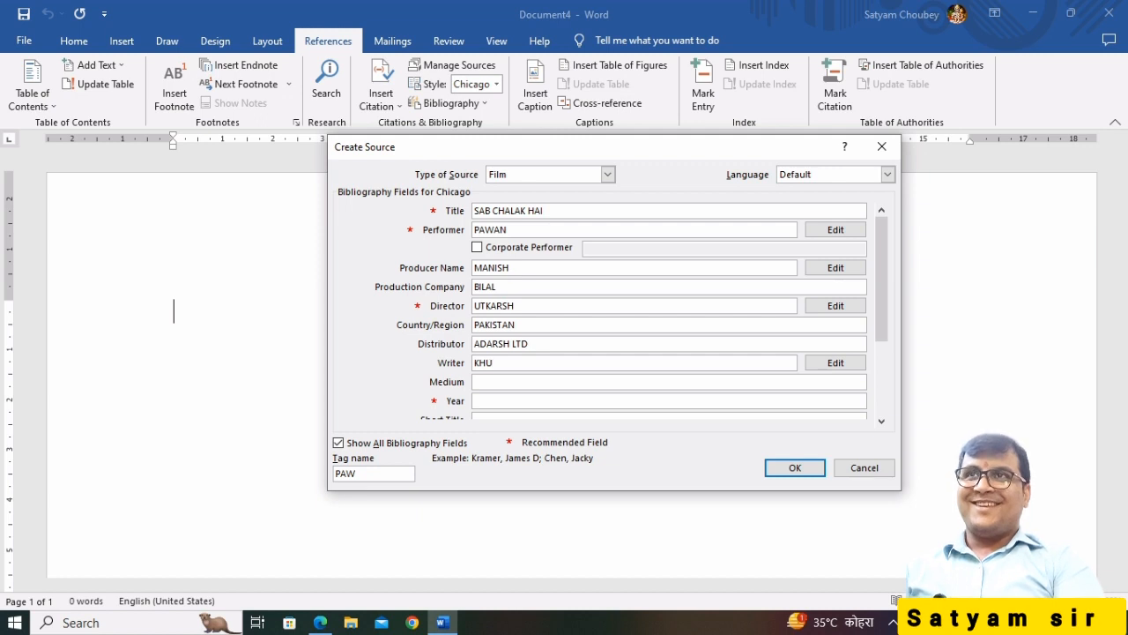
text(SHBOO)
key(Tab)
key(Tab)
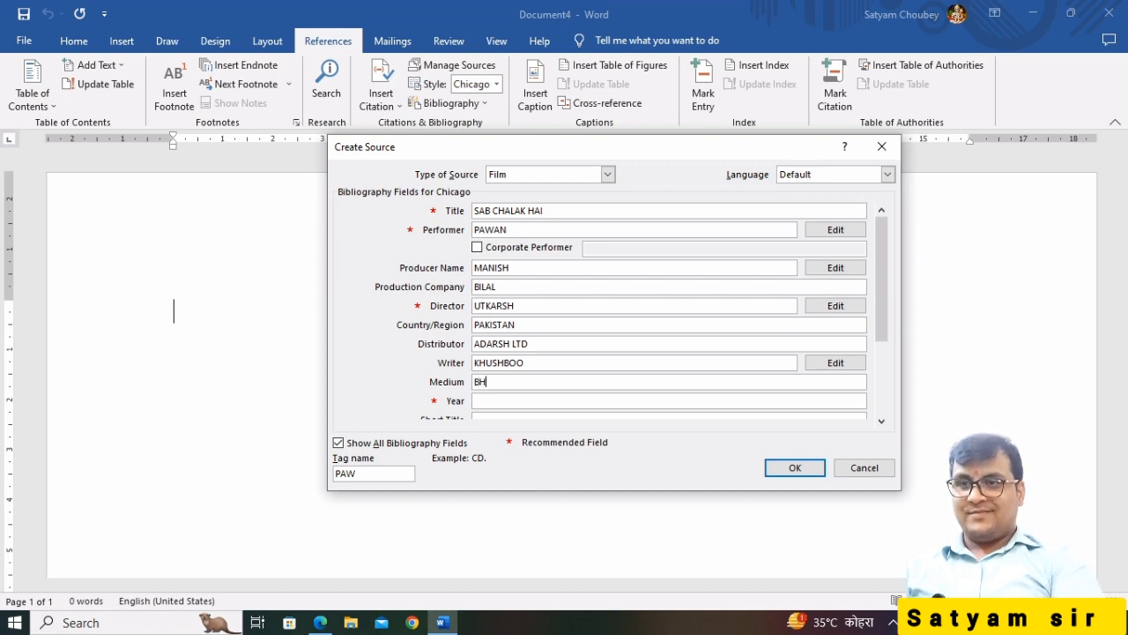
Set the film source's medium to "BHOJPURI" and its year to 2023
text(BHOJPUR)
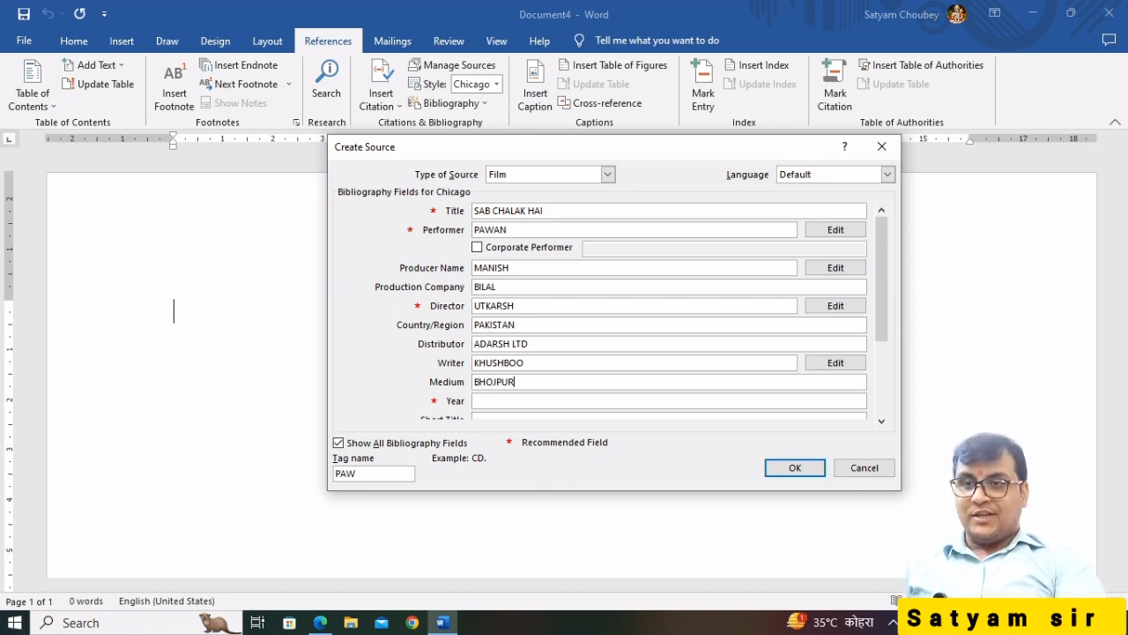
text(I)
key(Tab)
text(2)
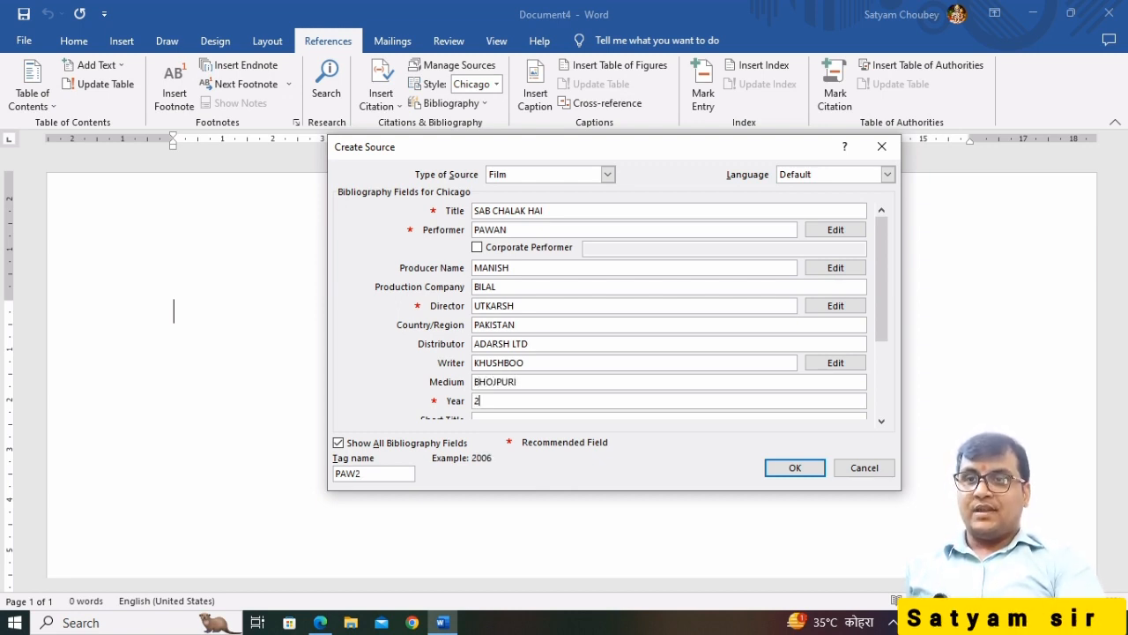
text(023)
key(Tab)
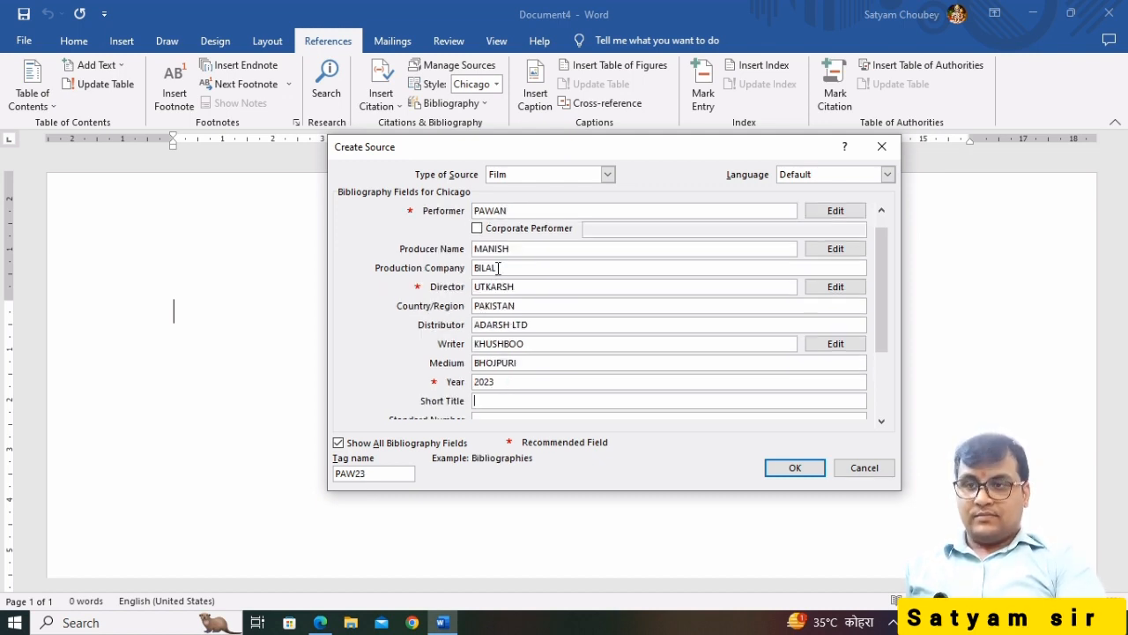
Enter the short title "CHALAK" and save the film source to insert its citation in the document
text(S)
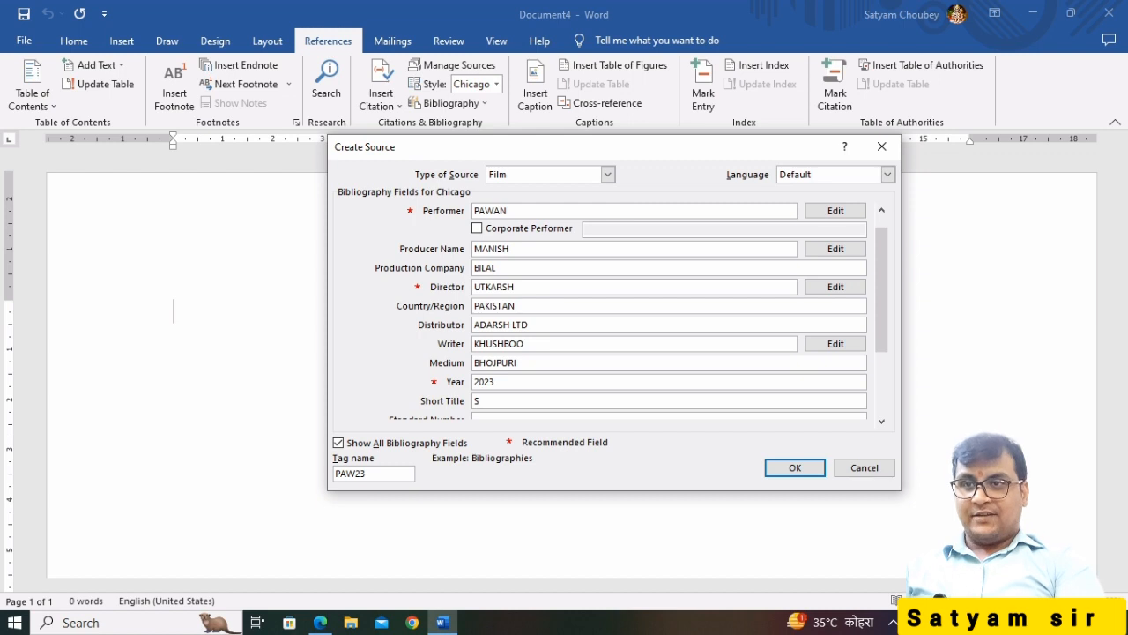
text(CHA)
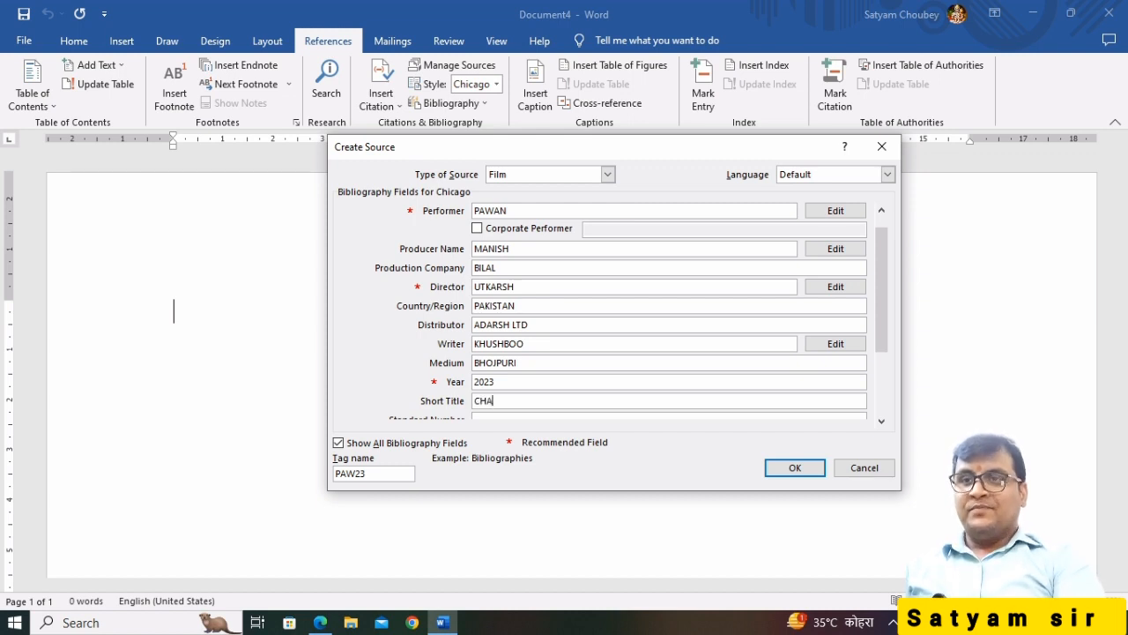
text(LAK)
key(Tab)
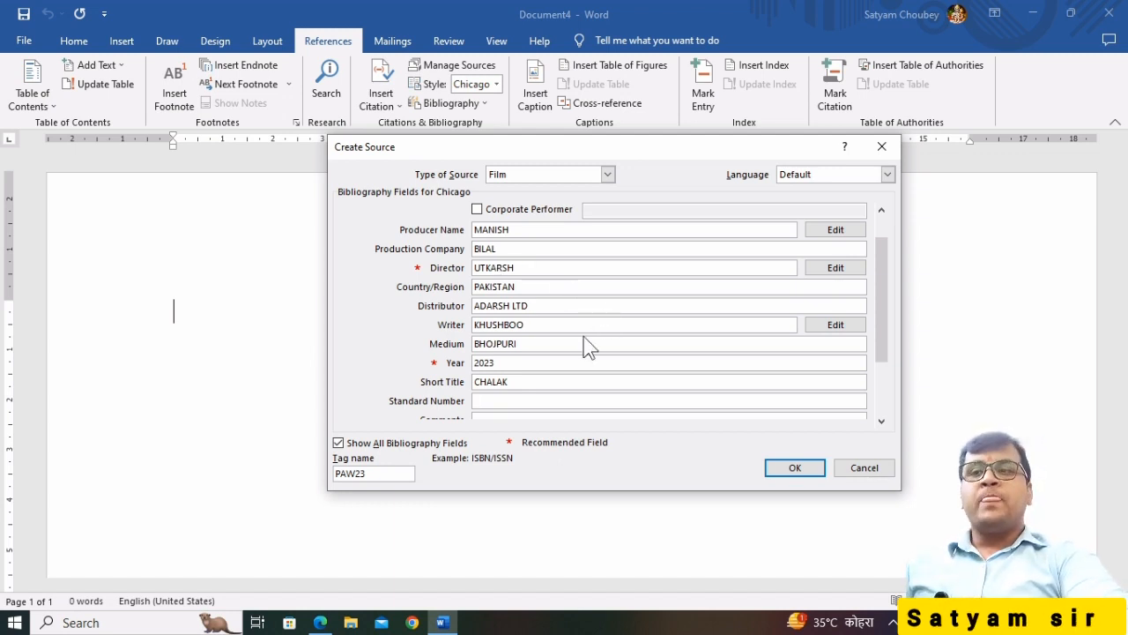
click(790, 469)
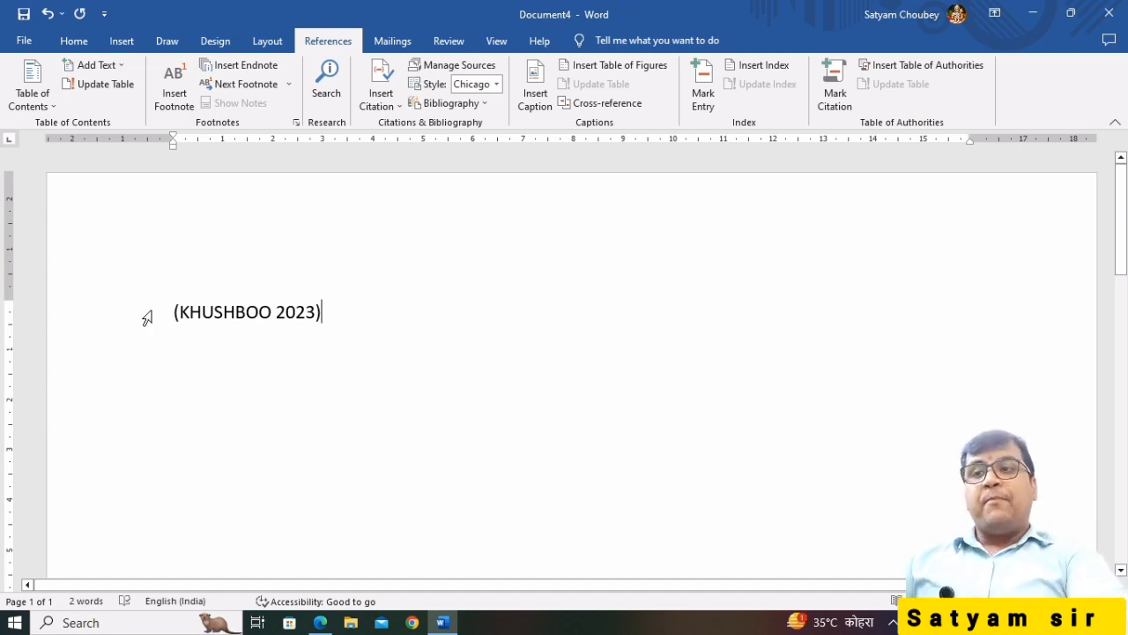
Insert the built-in Bibliography on a new line below the film citation
key(Return)
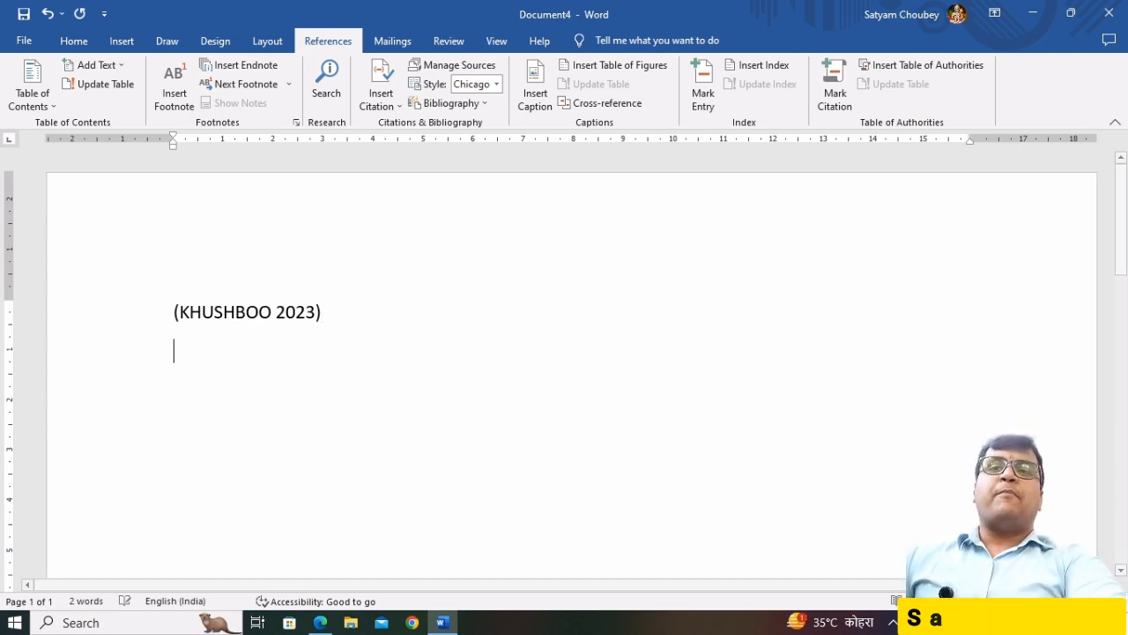
click(460, 108)
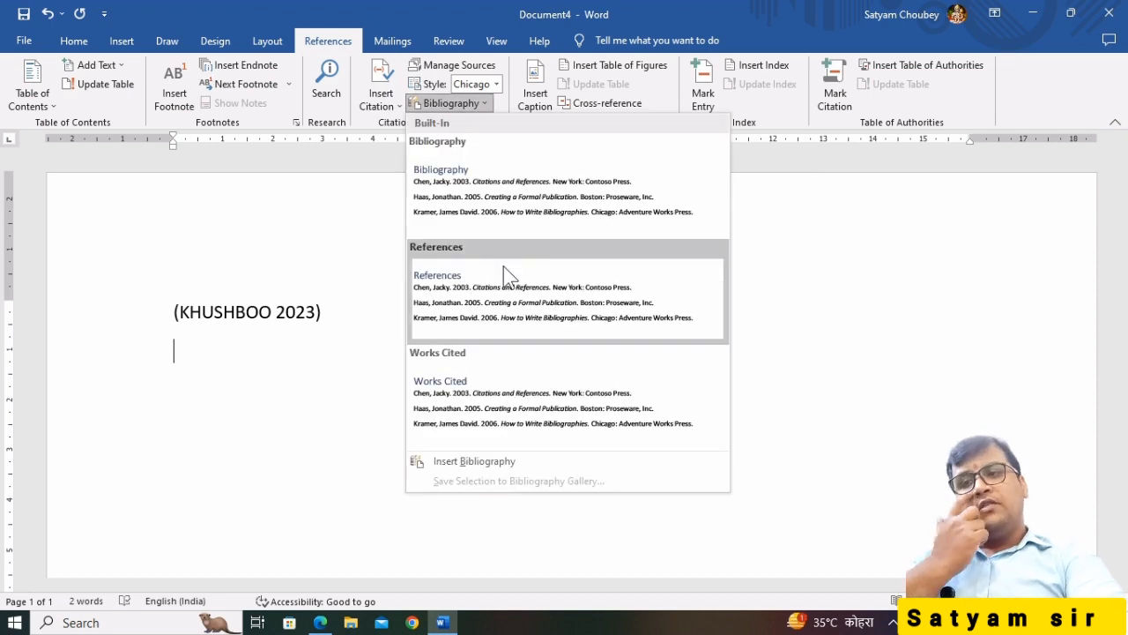
click(515, 224)
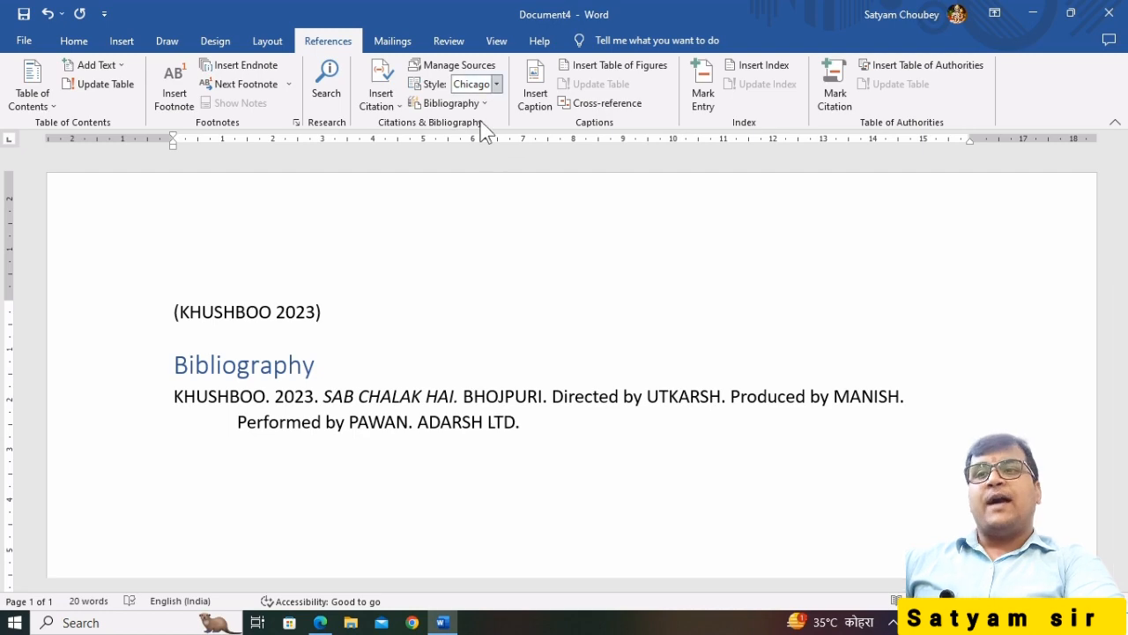
Review the film source in the Source Manager and the available citation insertion options
click(444, 68)
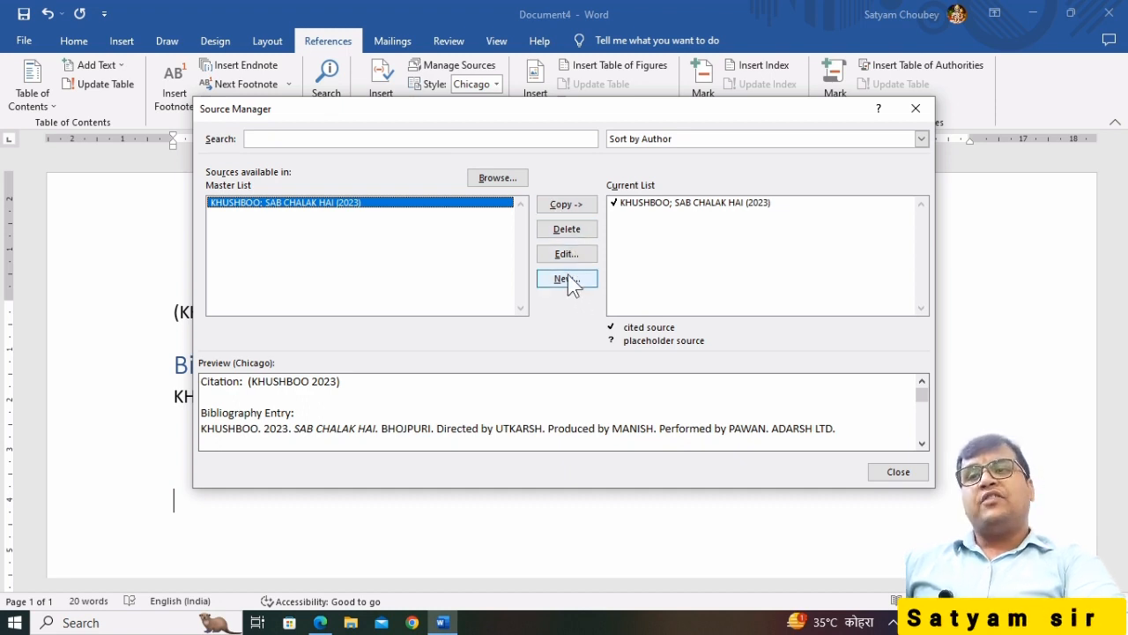
click(917, 113)
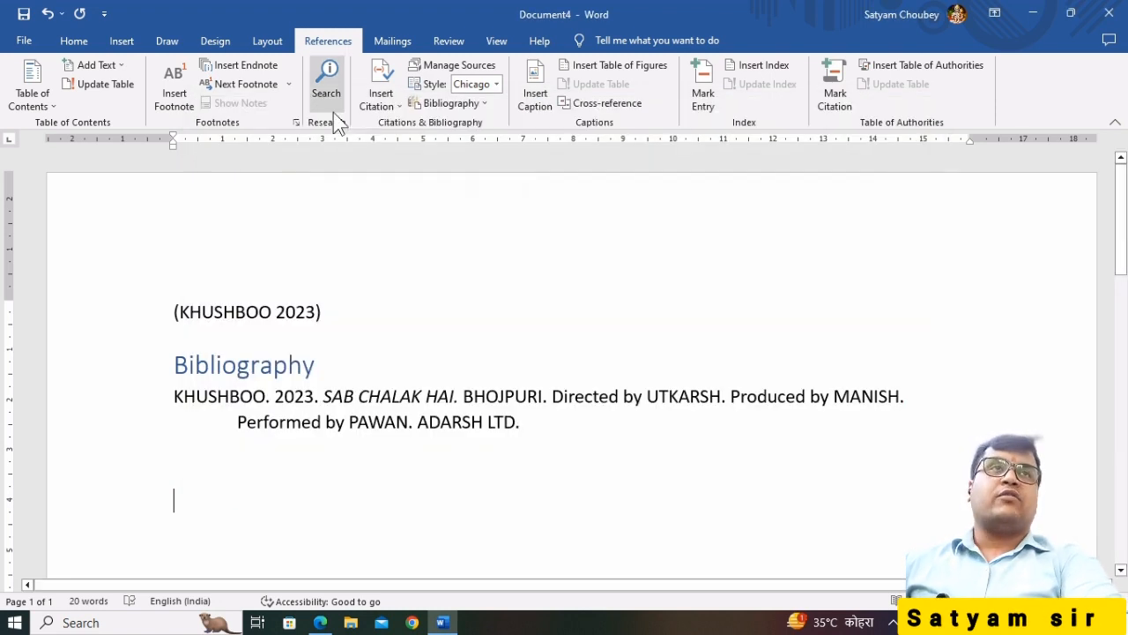
click(379, 95)
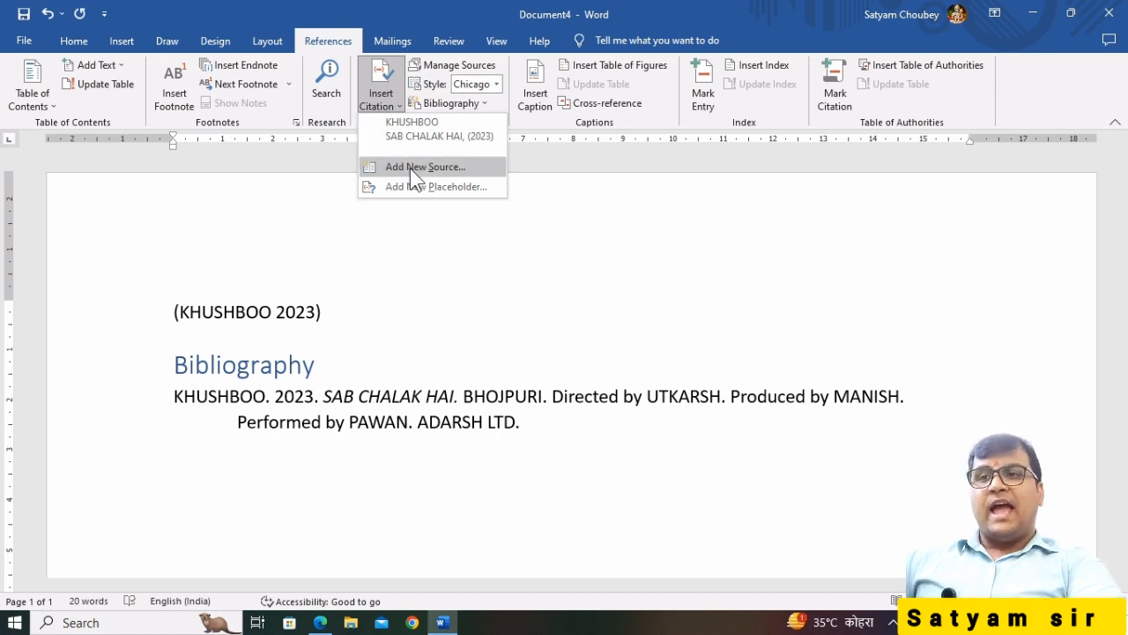
click(171, 496)
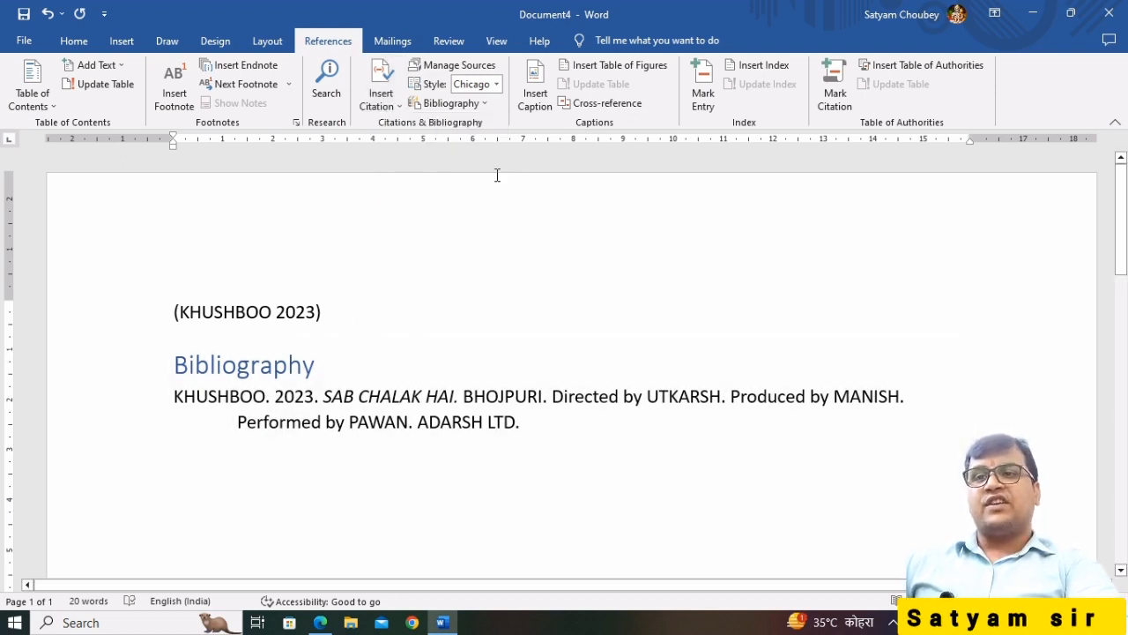
Switch the citation style to GB7714, back to Chicago, and finally to GOST - Title Sort
click(496, 84)
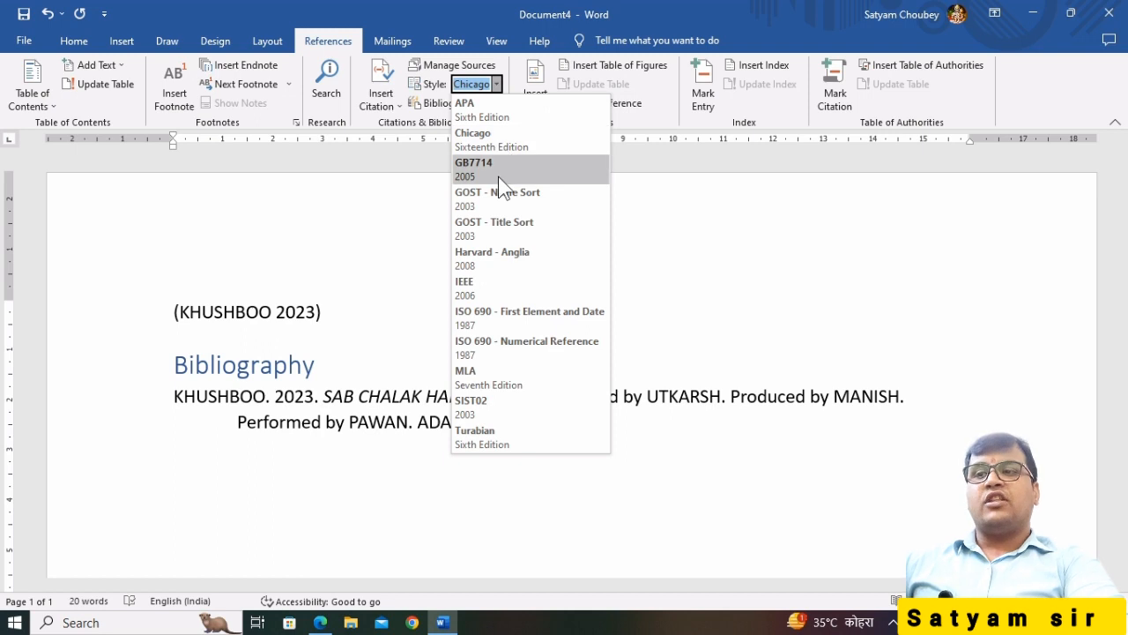
click(498, 169)
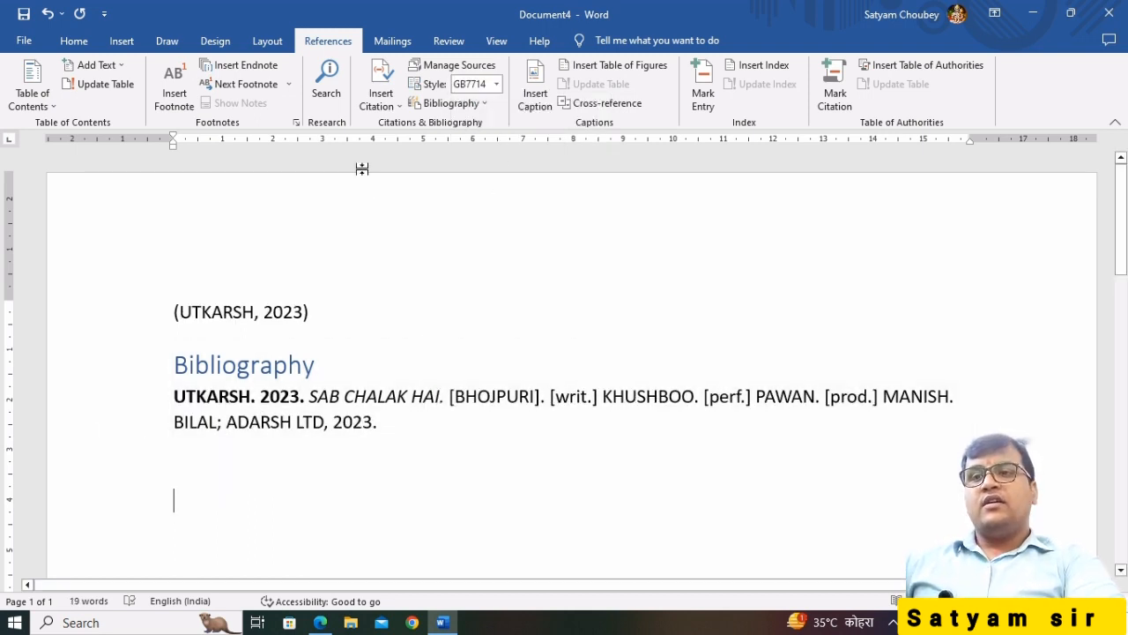
click(497, 83)
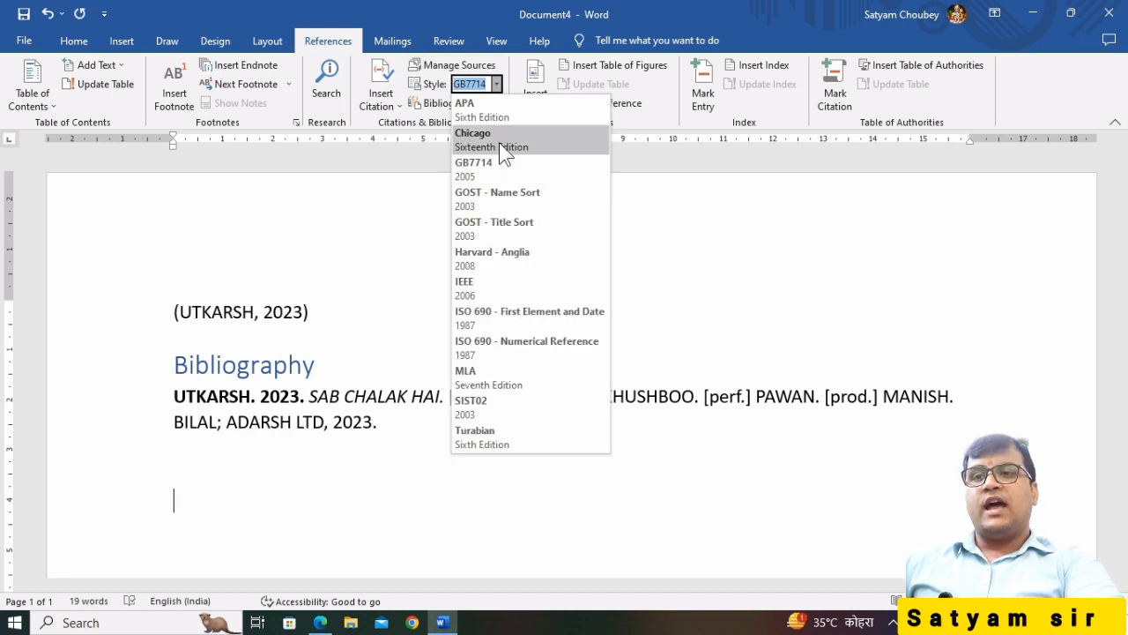
click(505, 141)
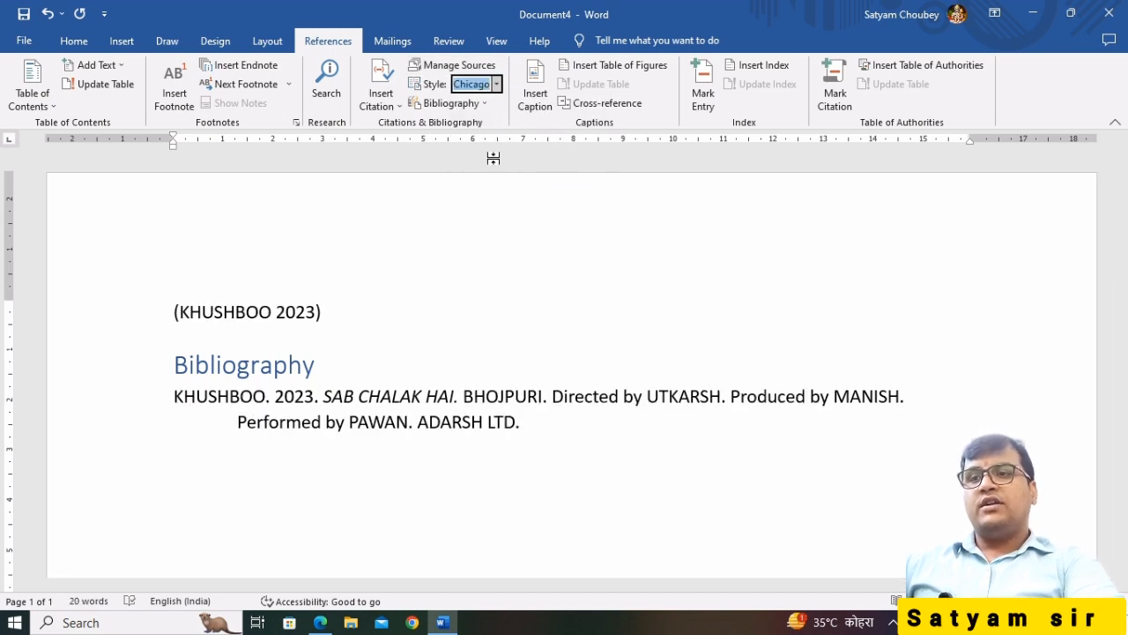
click(496, 84)
click(484, 232)
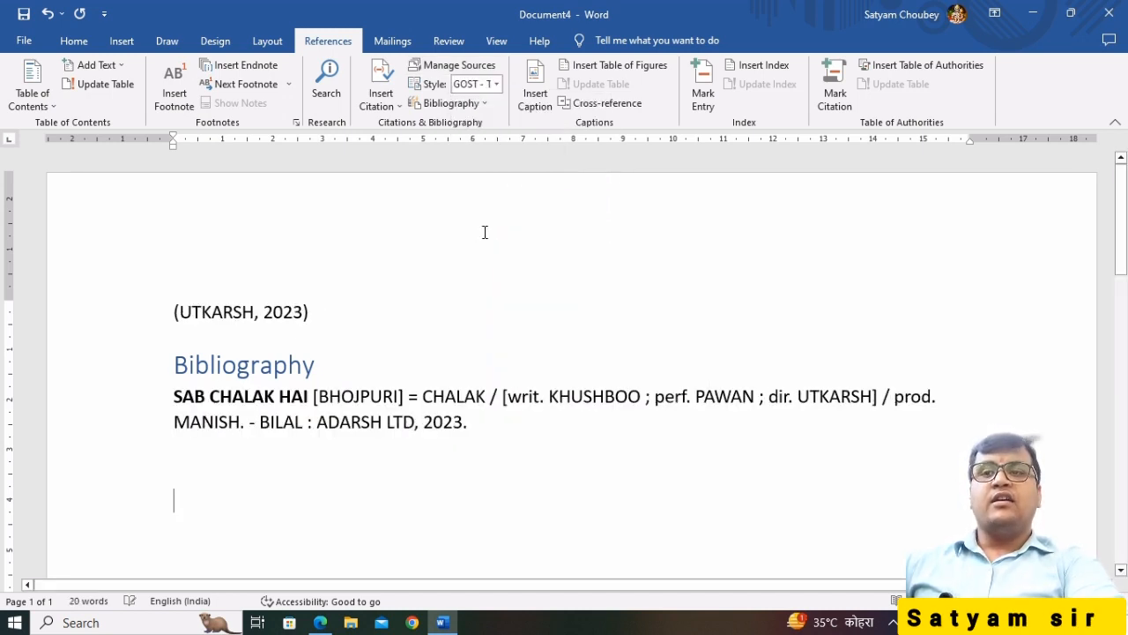